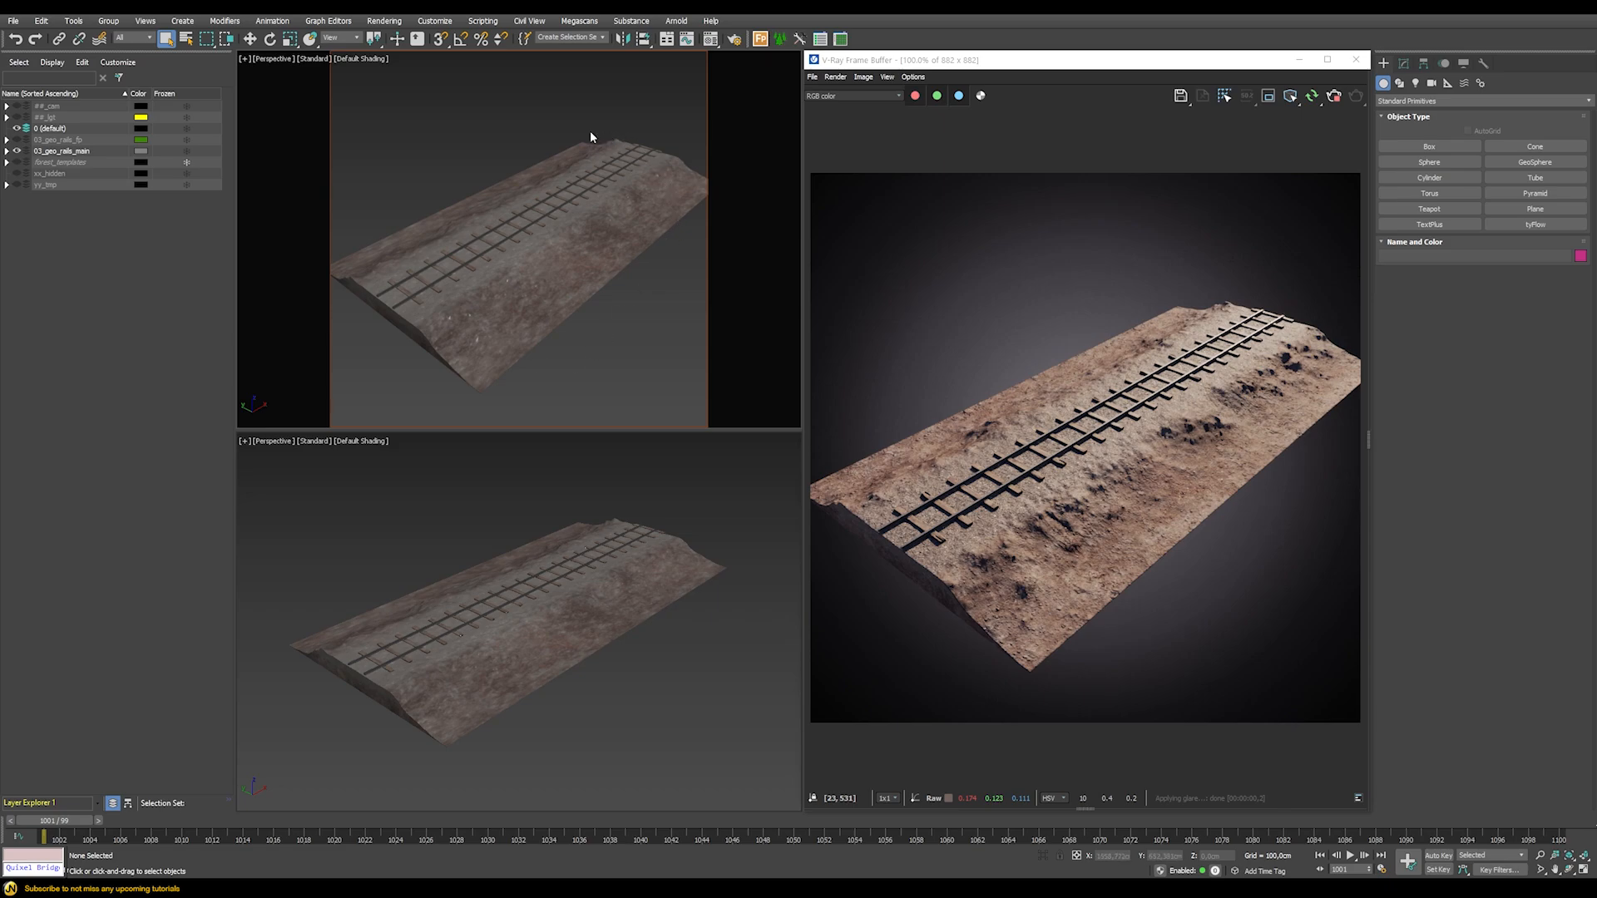
# Inspect the rail track close up in the render, viewing the normal render element before returning to RGB color
pyautogui.scroll(6, 480, 273)
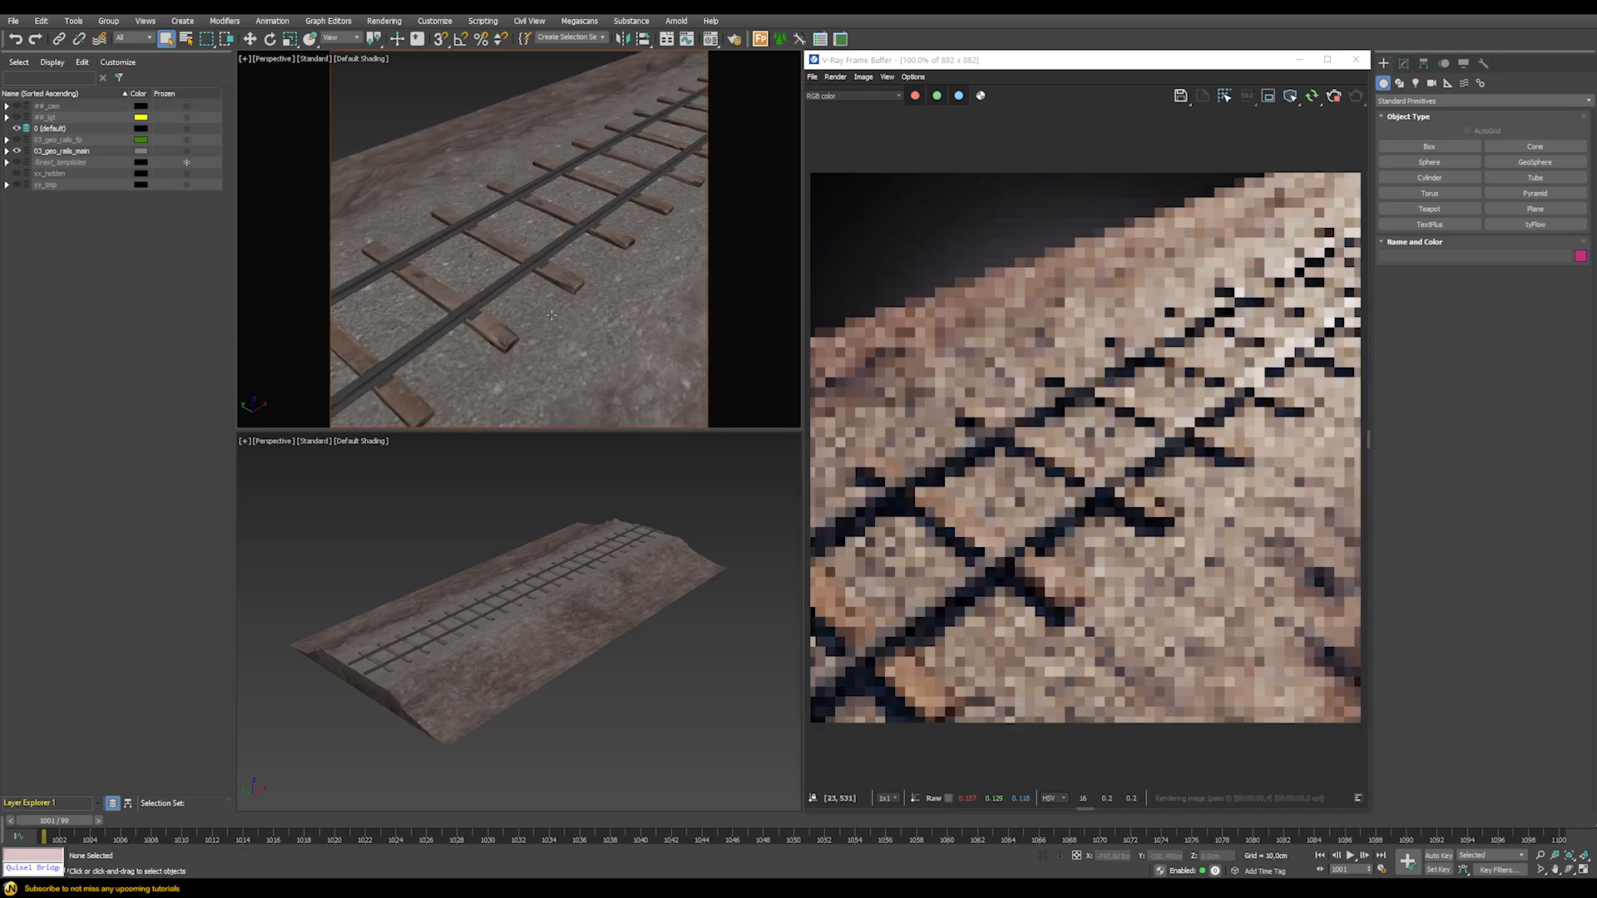
pyautogui.scroll(-2, 531, 276)
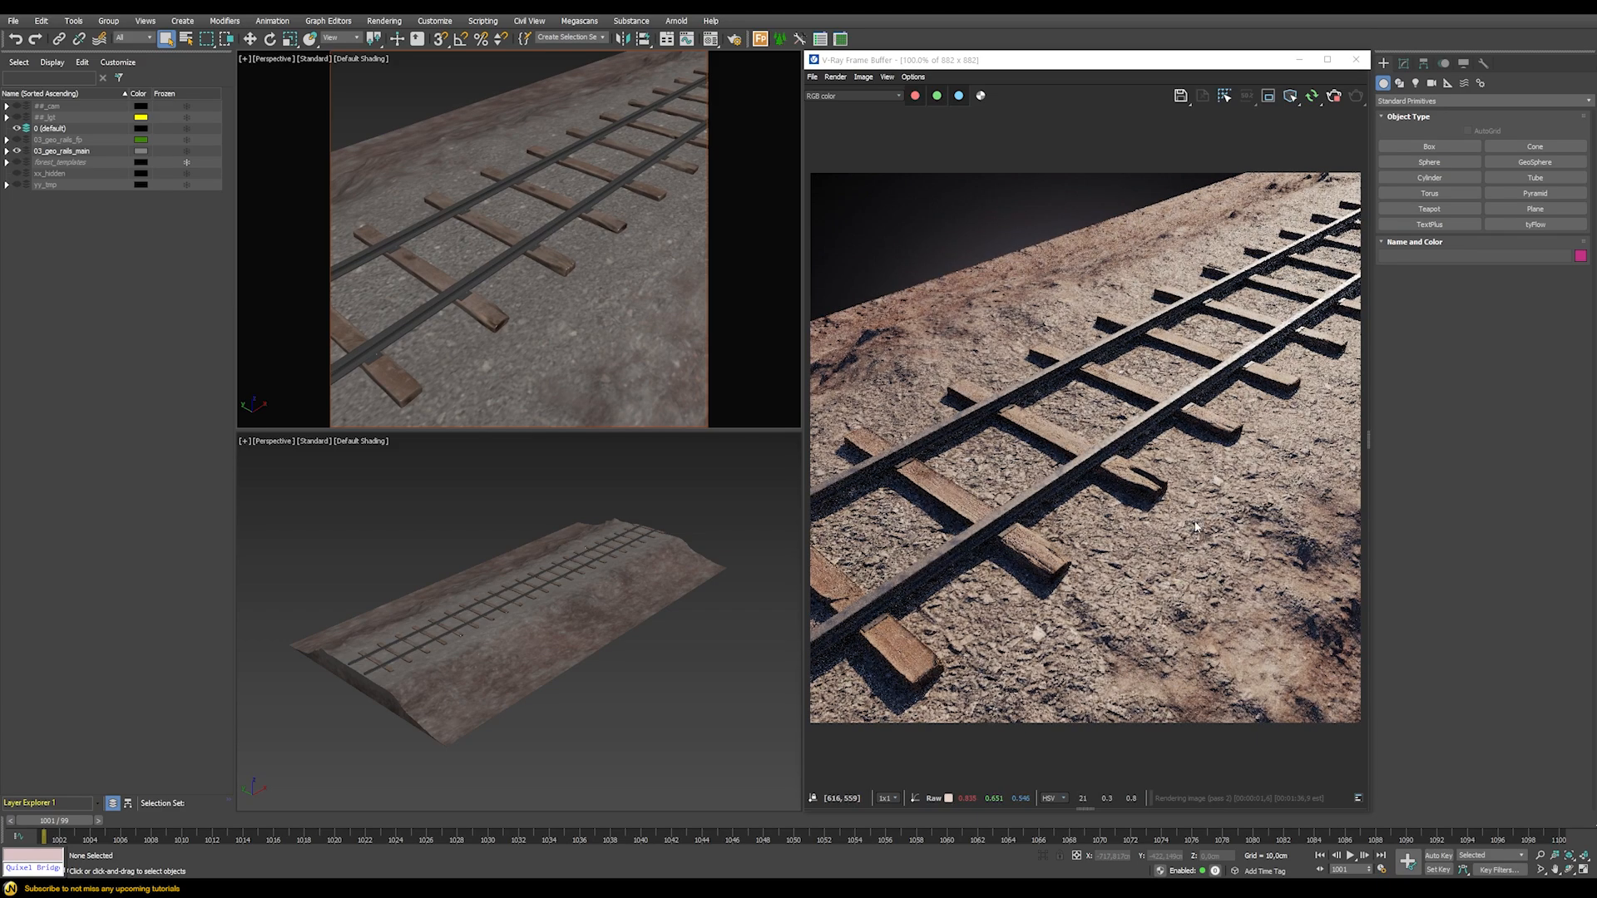
pyautogui.click(832, 96)
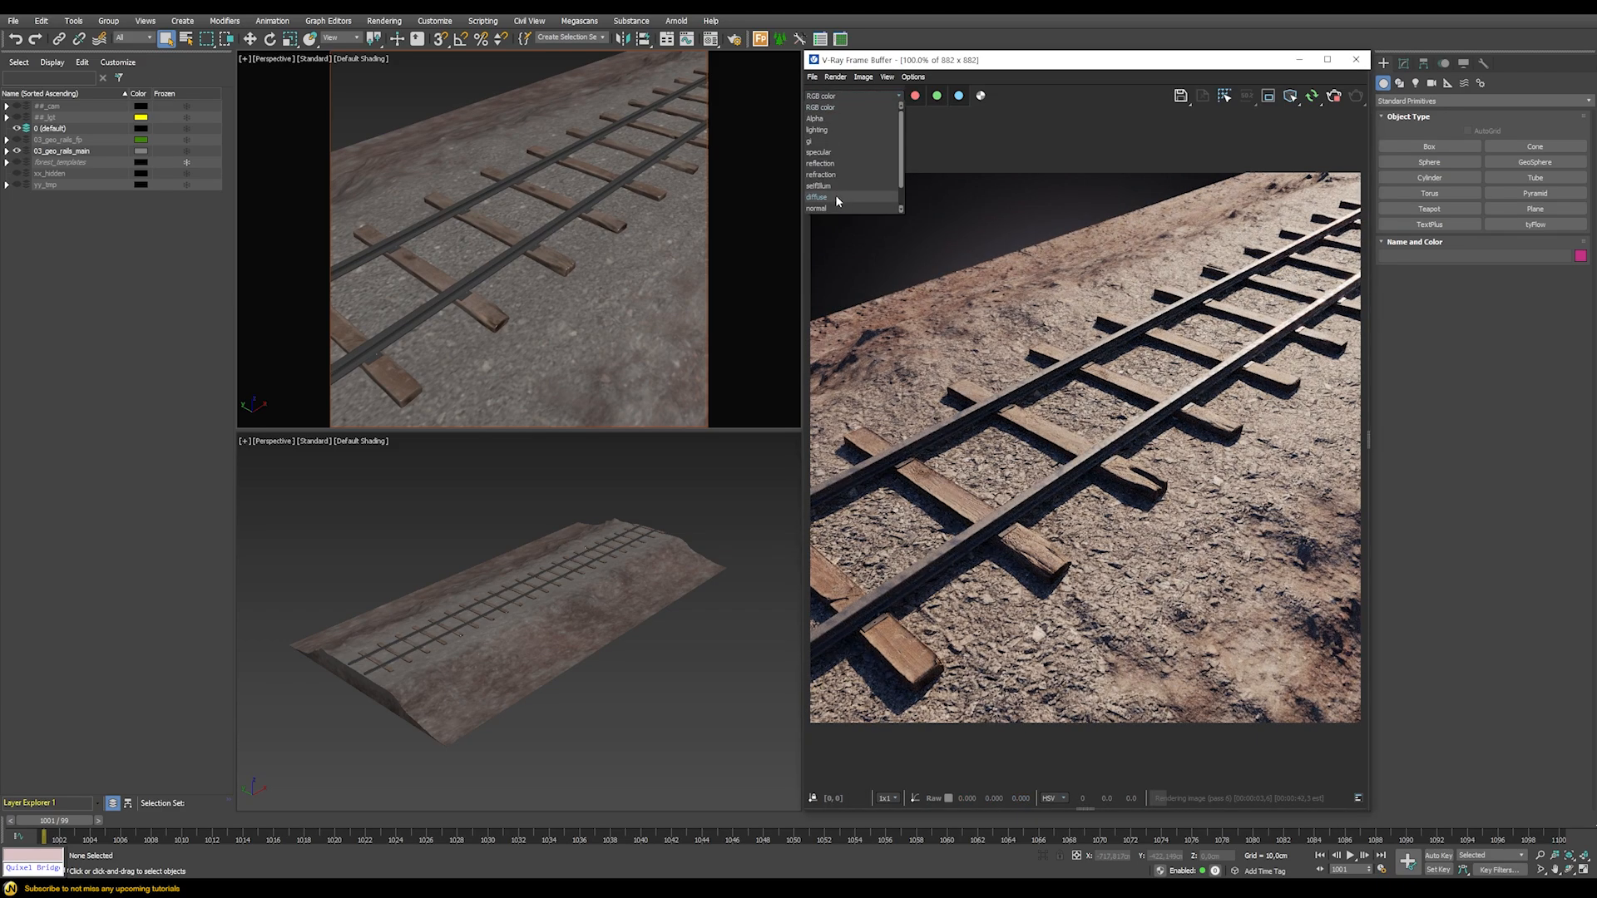
pyautogui.click(832, 208)
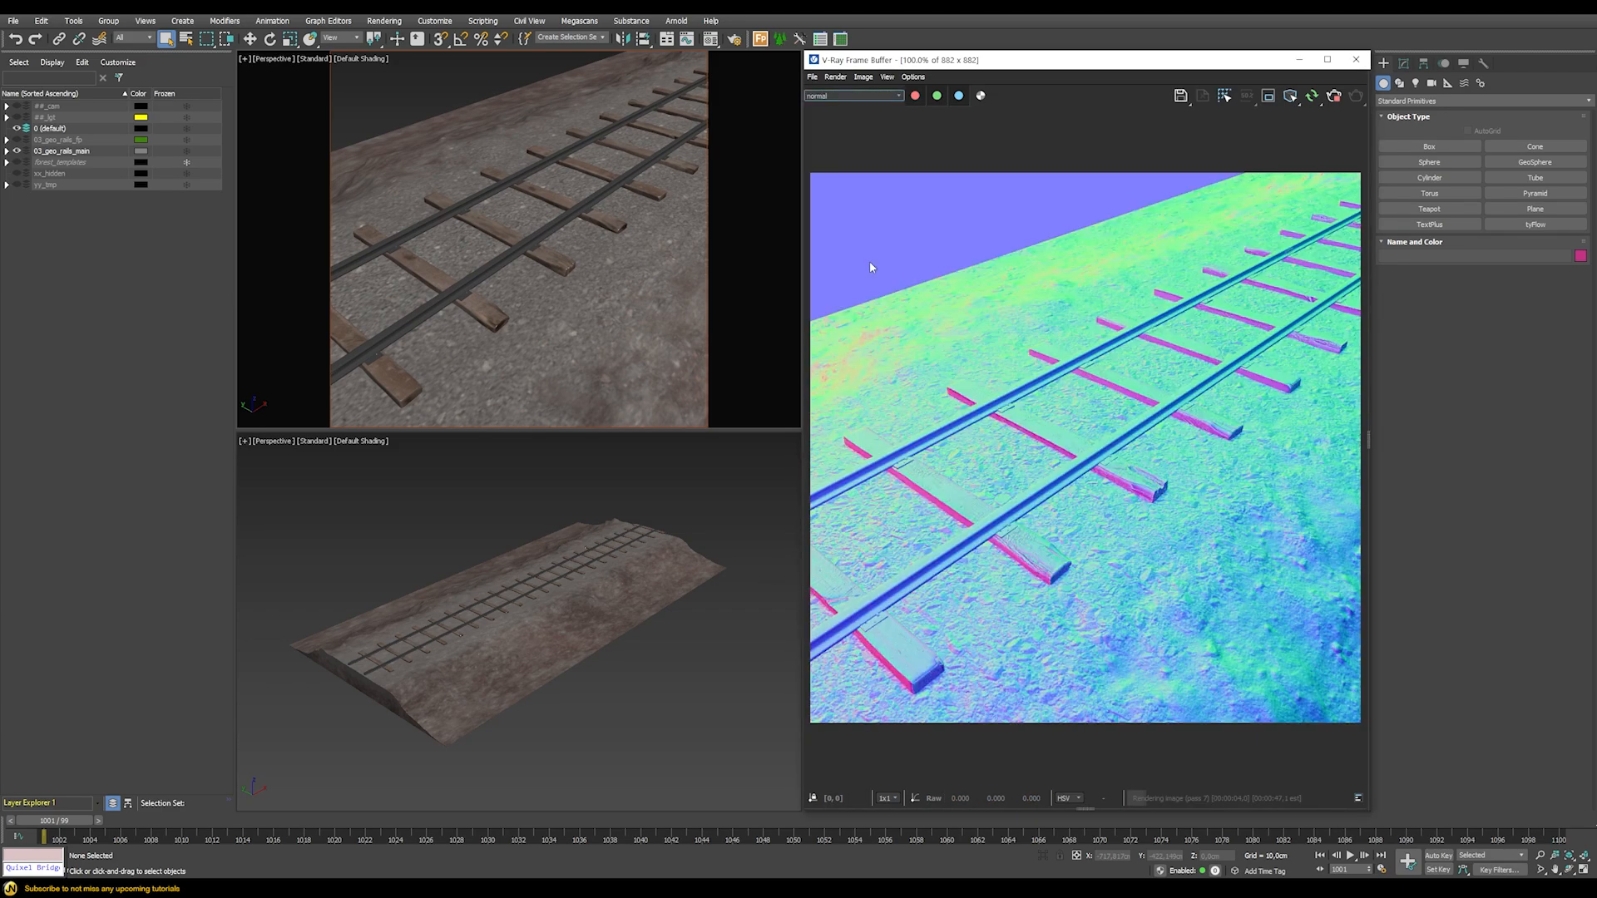
pyautogui.click(850, 96)
pyautogui.click(837, 108)
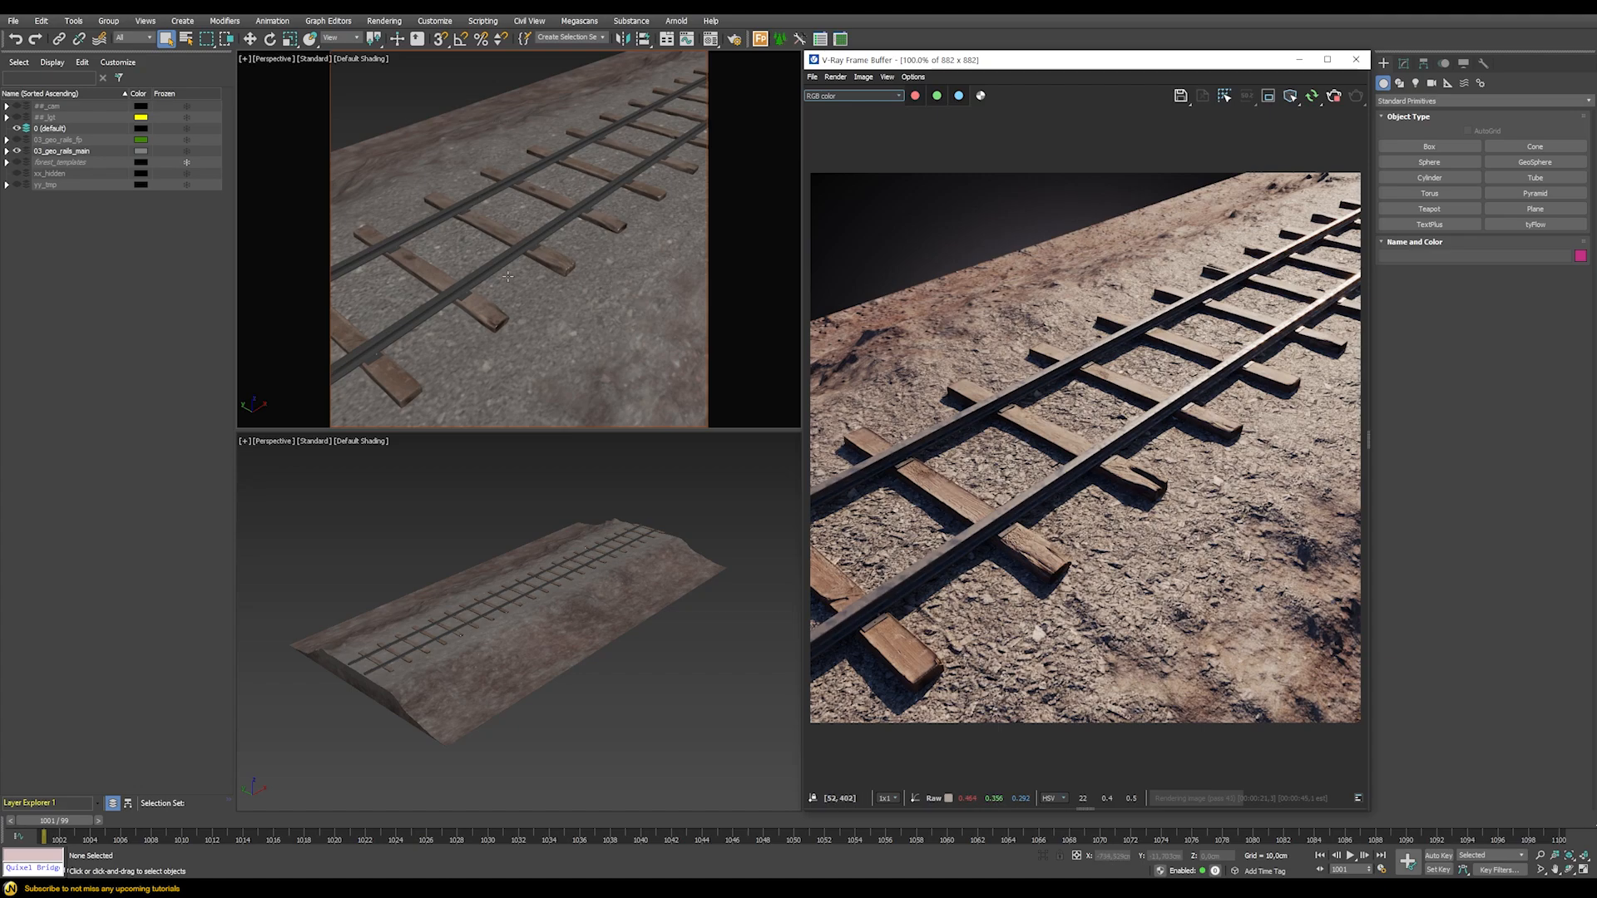
# Frame the whole embankment, unhide the 03_geo_rails_fp scatter layer and start an interactive V-Ray render
pyautogui.scroll(-8, 508, 276)
pyautogui.moveTo(505, 262); pyautogui.dragTo(502, 248, button='middle')
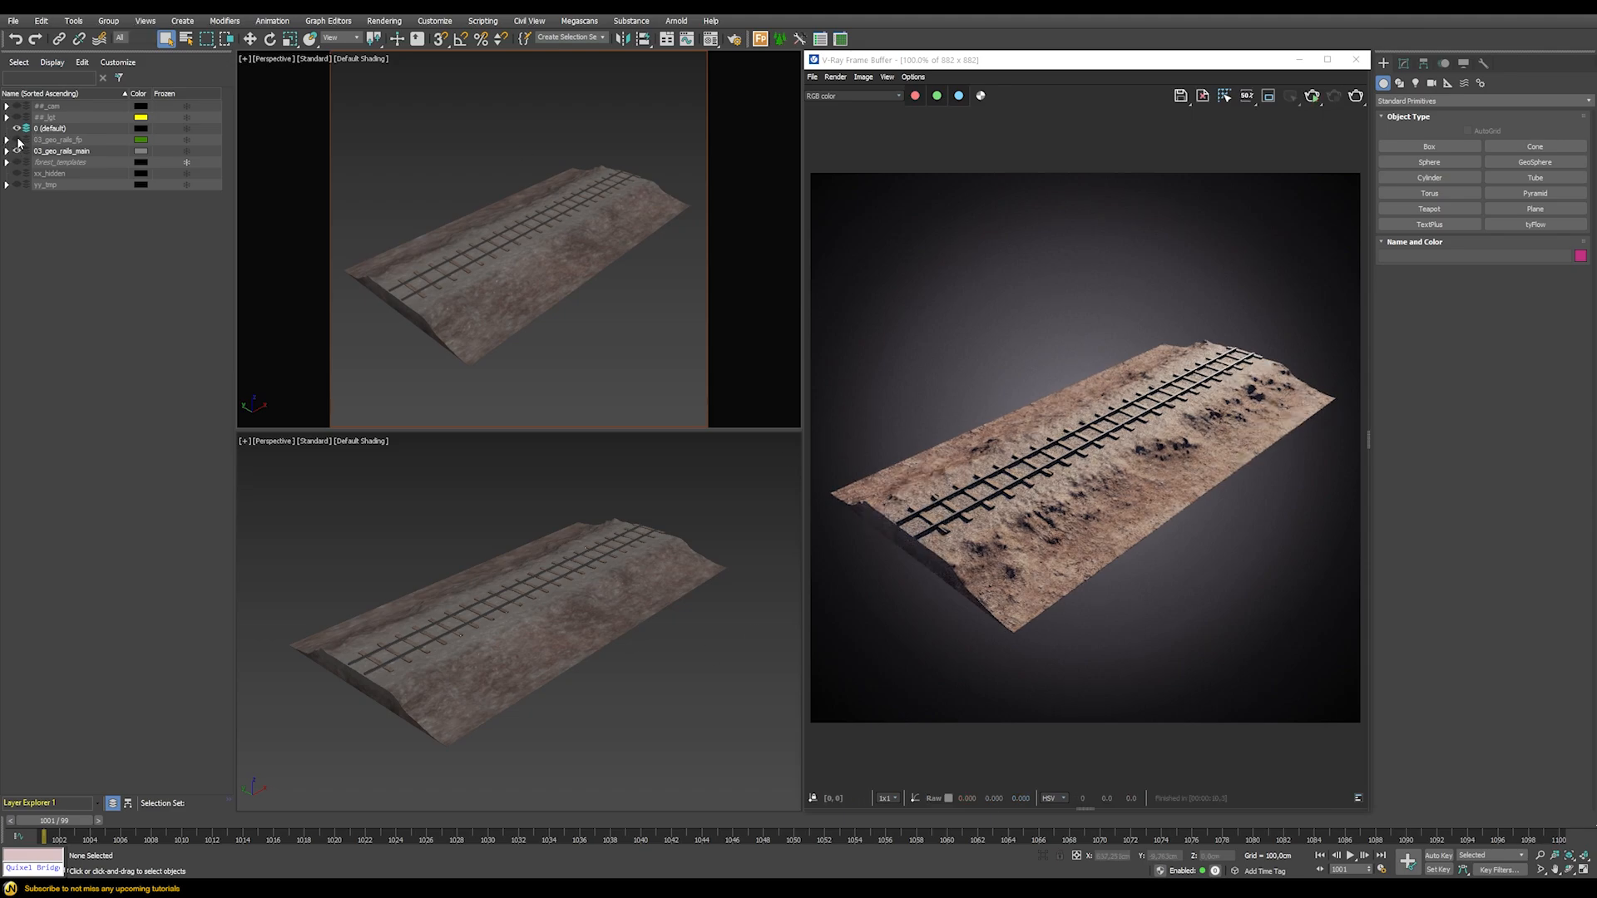
pyautogui.click(17, 140)
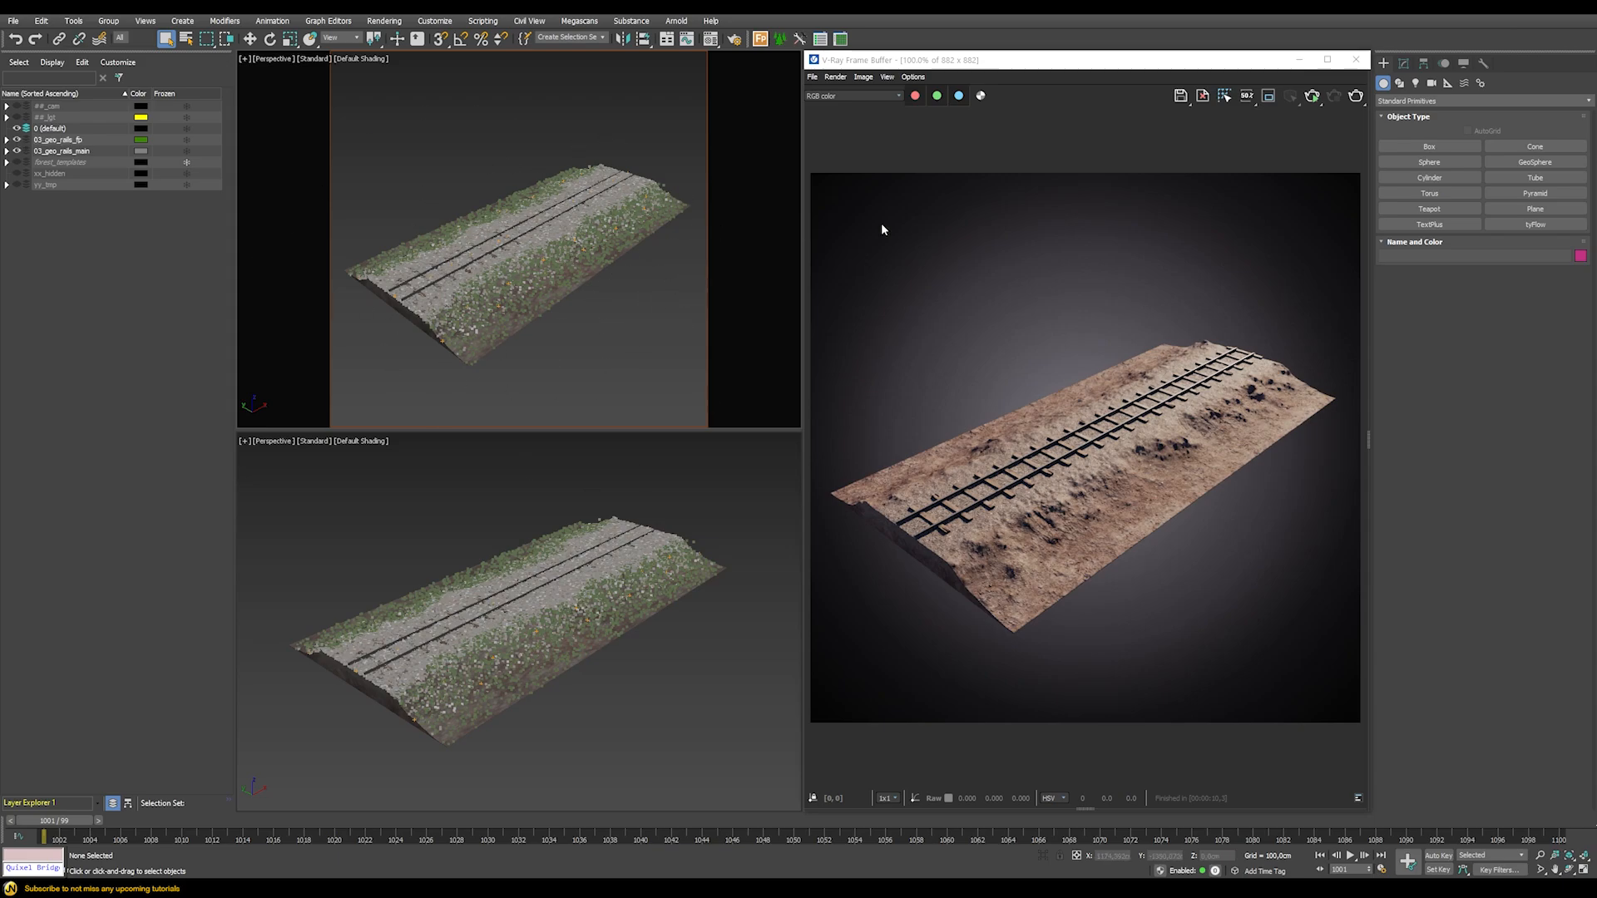
pyautogui.click(1311, 98)
pyautogui.click(1311, 98)
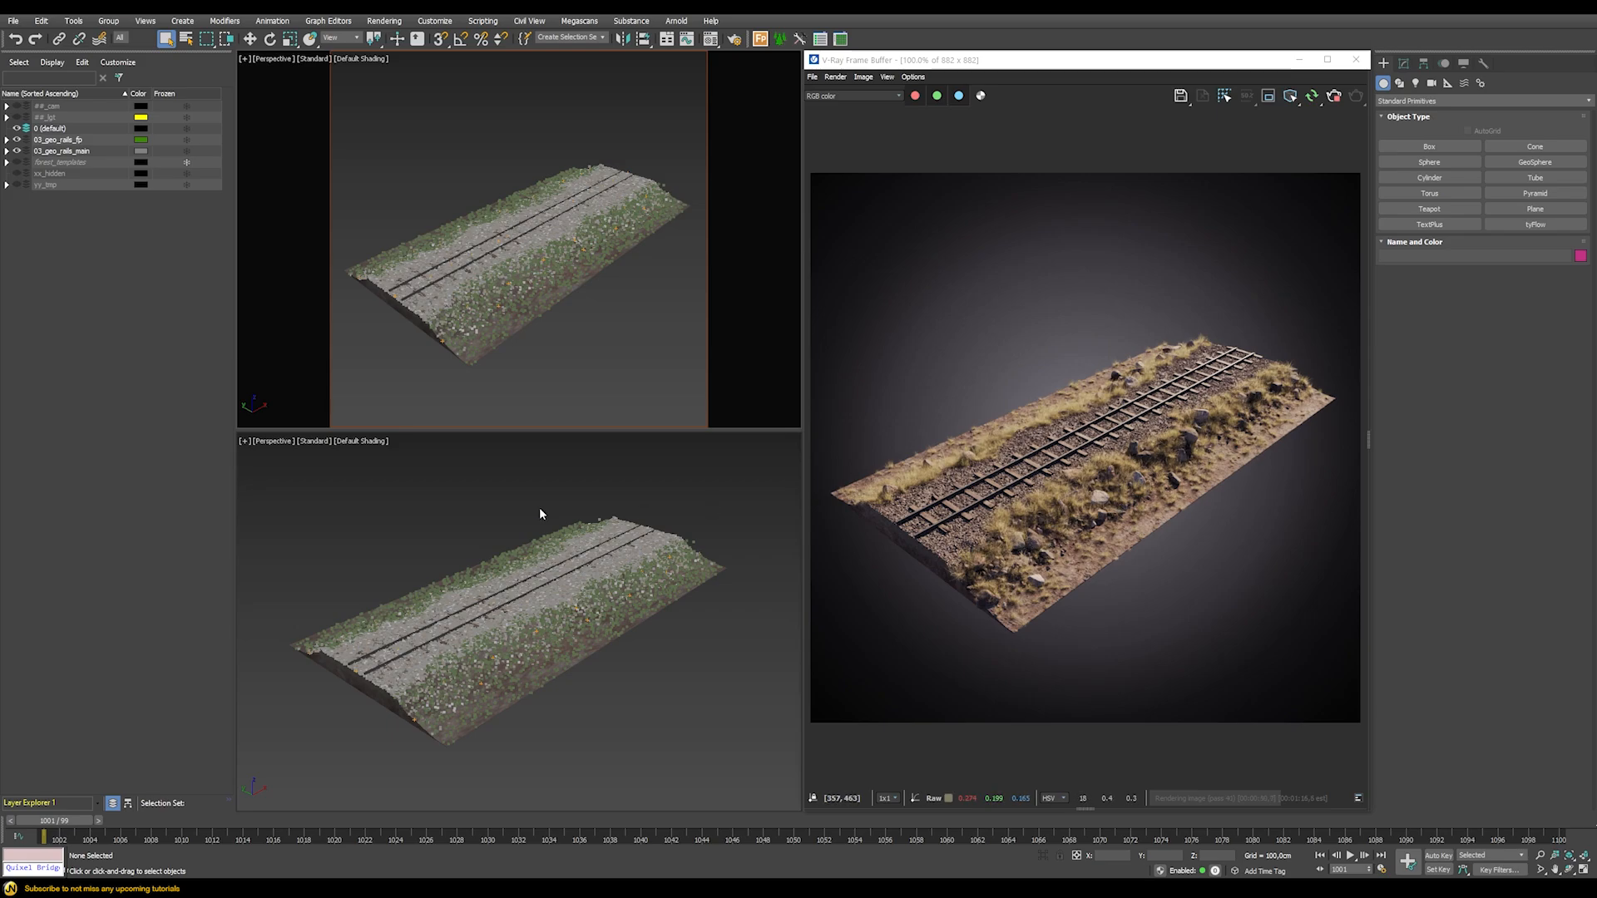
# Examine the scattered stones and grass beside the rails up close in the render, then return to the full embankment
pyautogui.scroll(10, 500, 183)
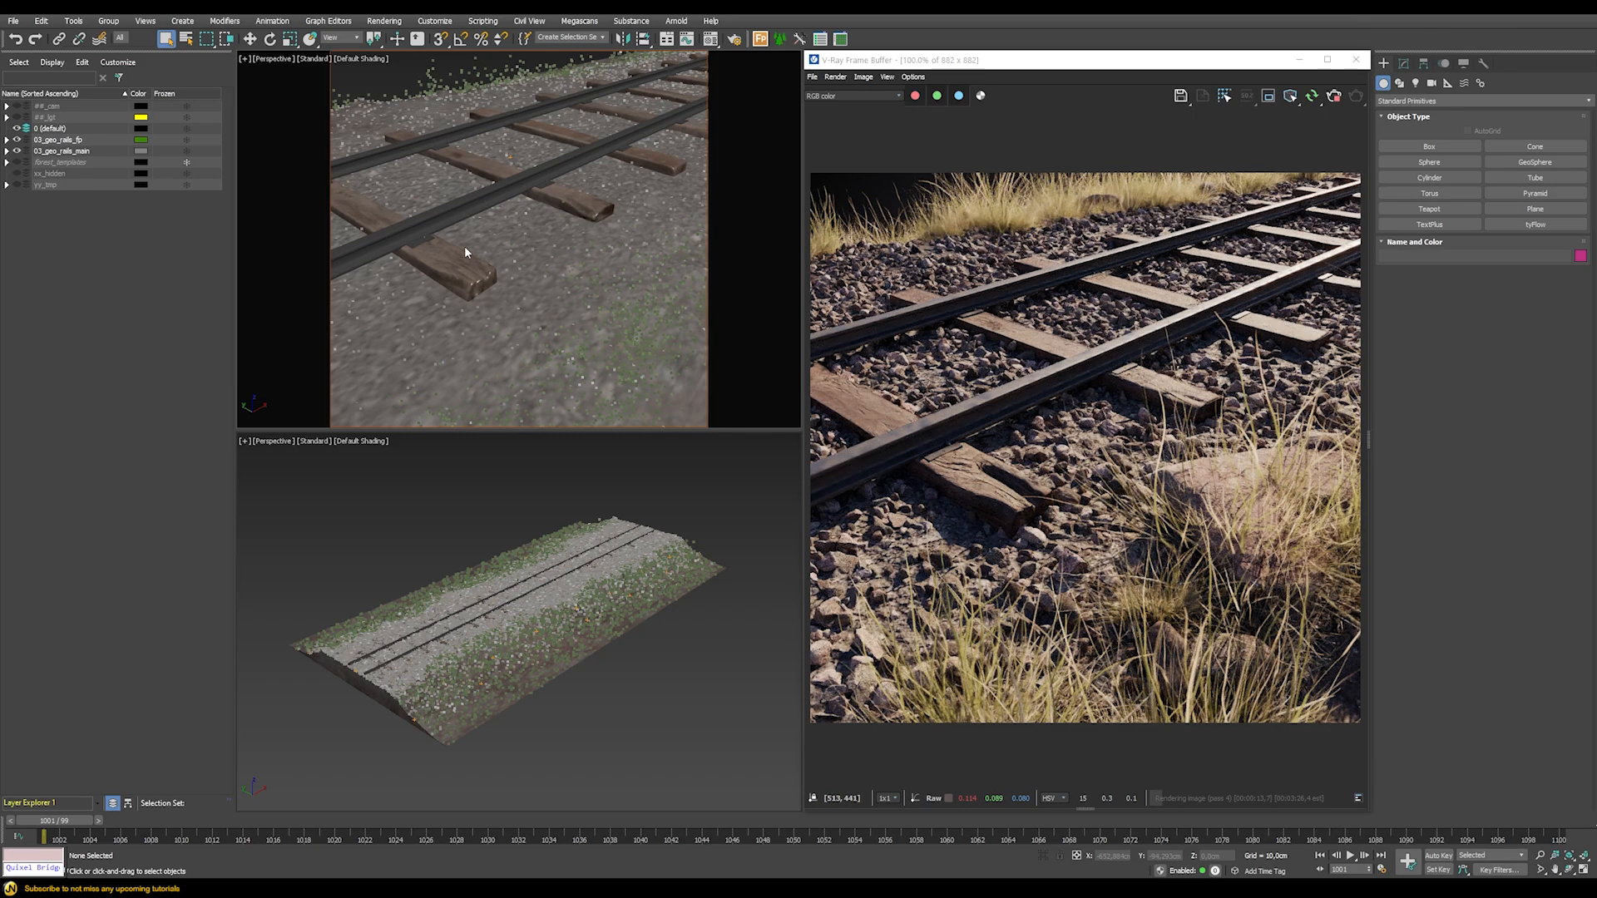
pyautogui.scroll(-6, 565, 253)
pyautogui.scroll(-3, 564, 253)
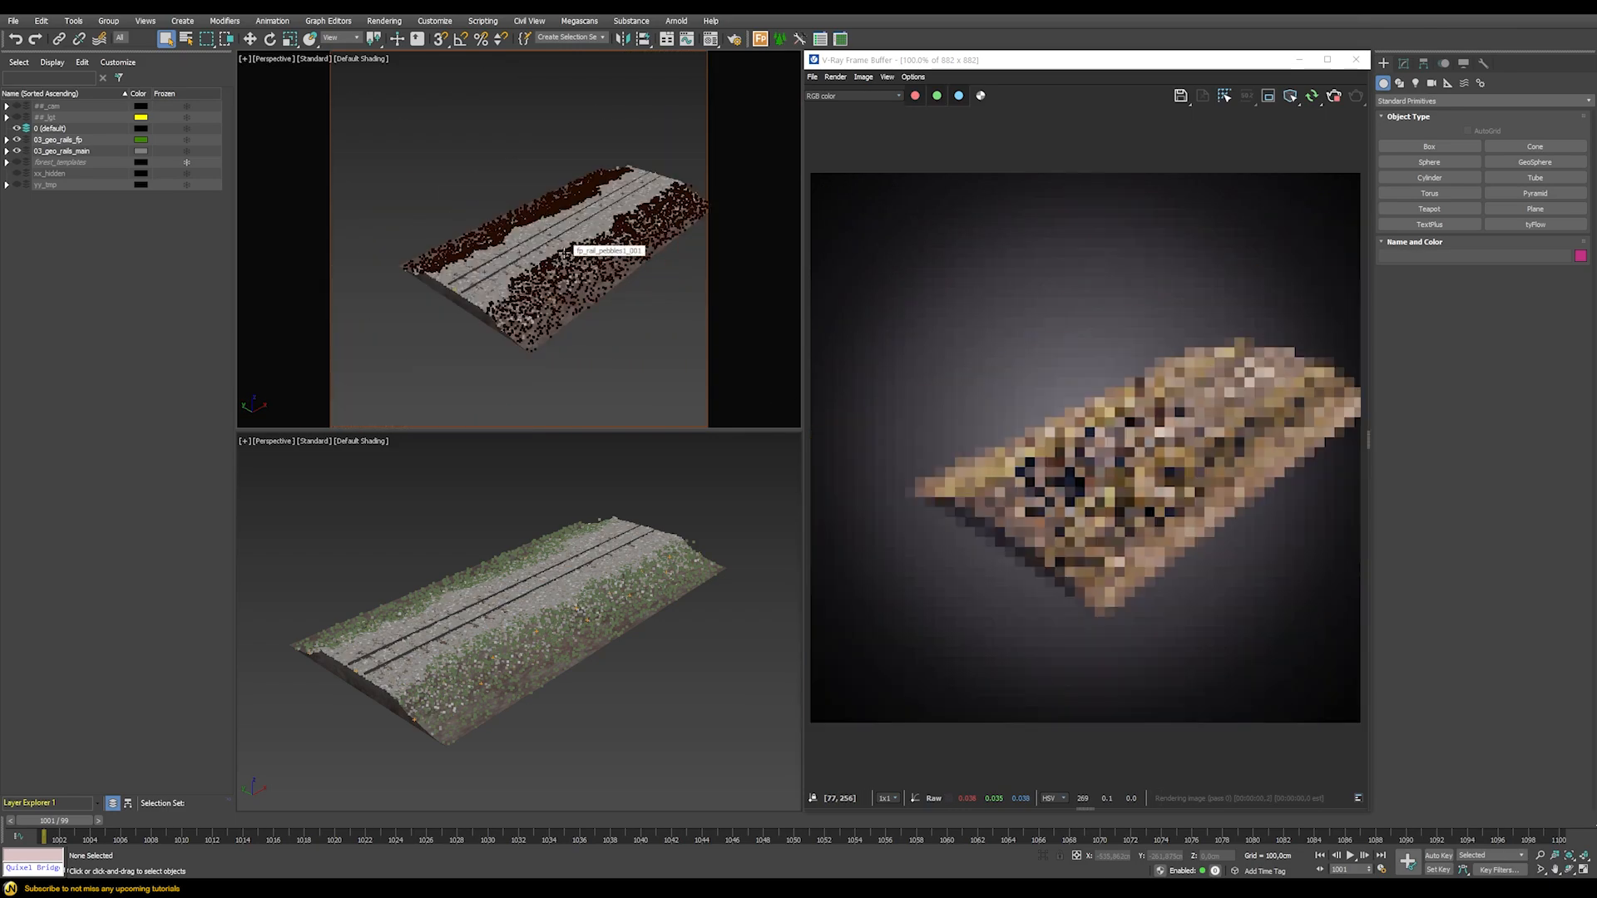
pyautogui.moveTo(564, 253); pyautogui.dragTo(512, 257, button='middle')
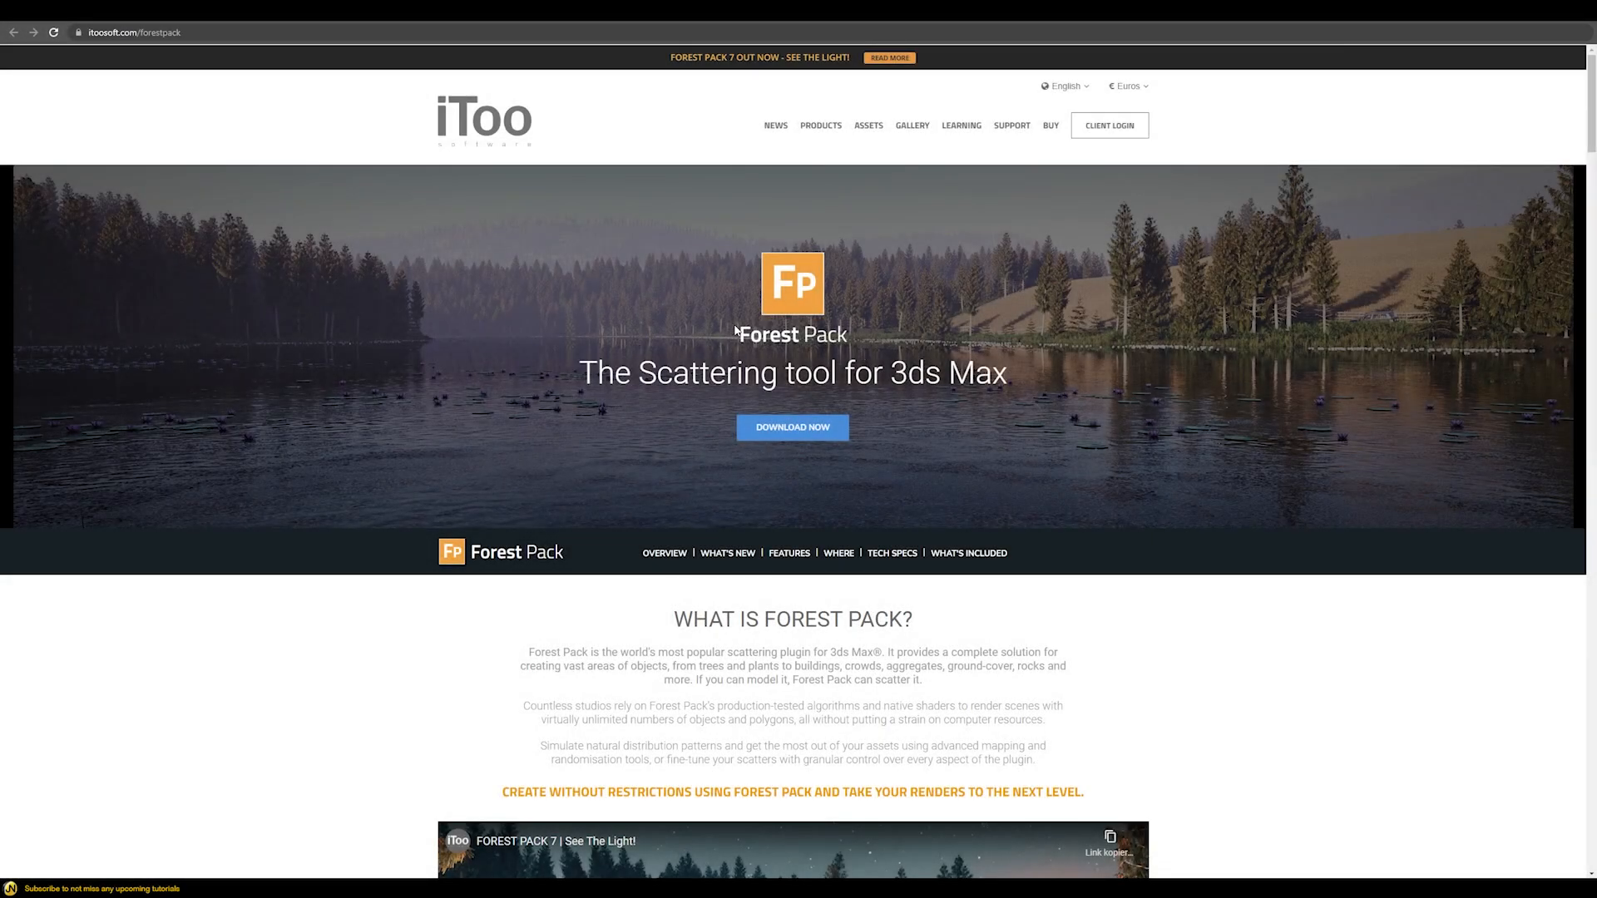
# In the web browser, look at the Forest Pack product page and bring up the Quixel Megascans page
pyautogui.moveTo(736, 330); pyautogui.dragTo(865, 340)
pyautogui.click(514, 157)
pyautogui.click(200, 19)
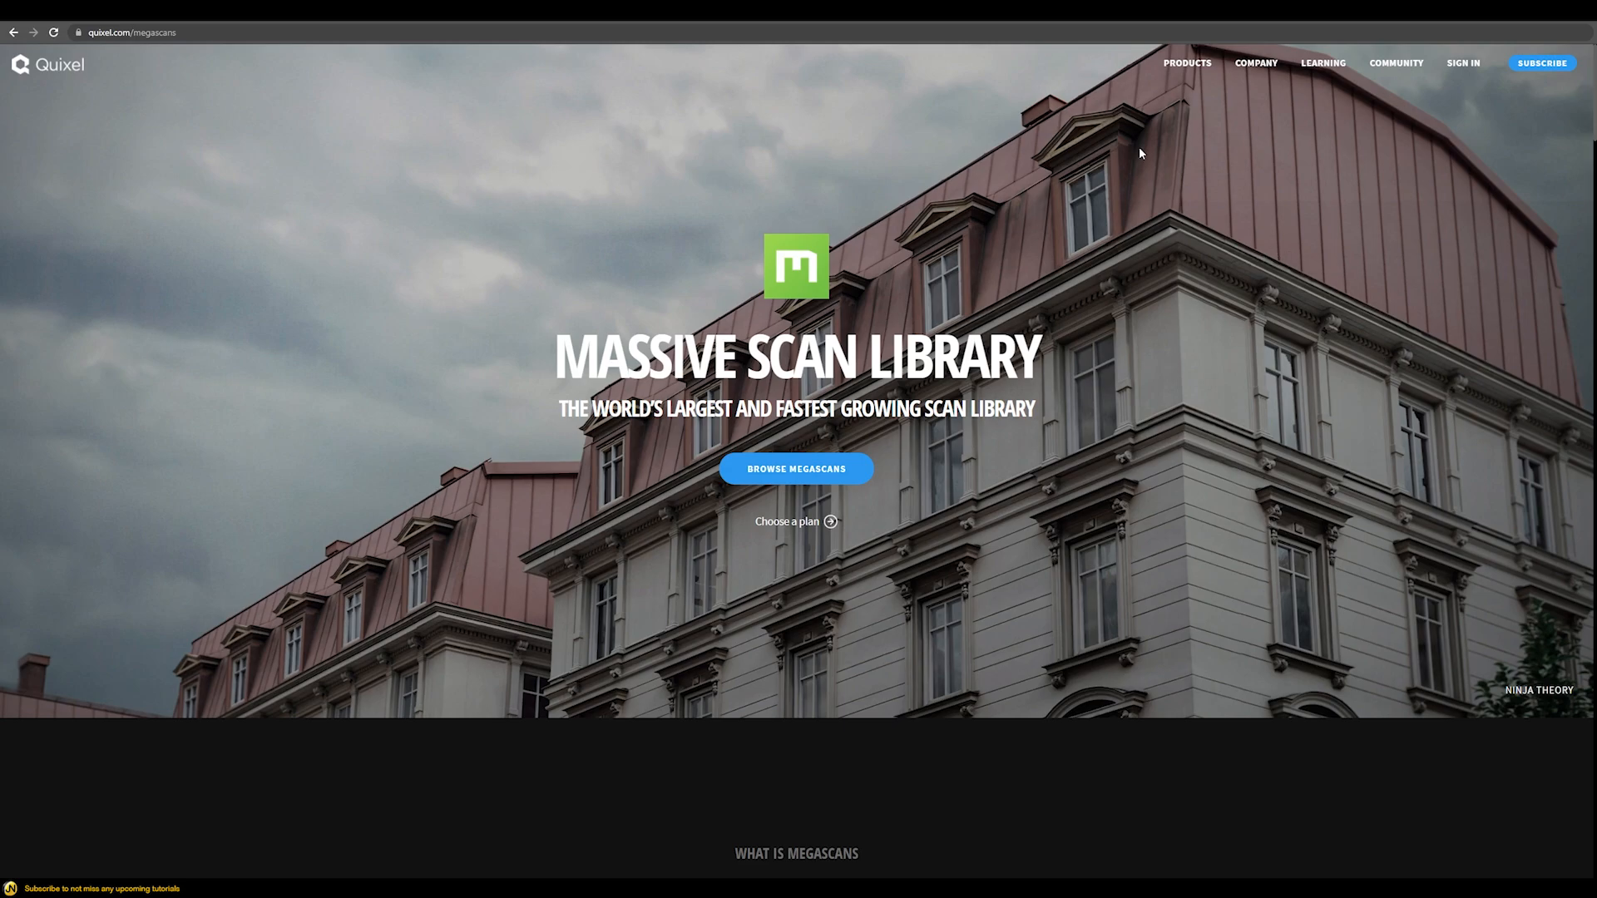
# Look through the Quixel Megascans product page for an overview of the scan library
pyautogui.scroll(-20, 1045, 482)
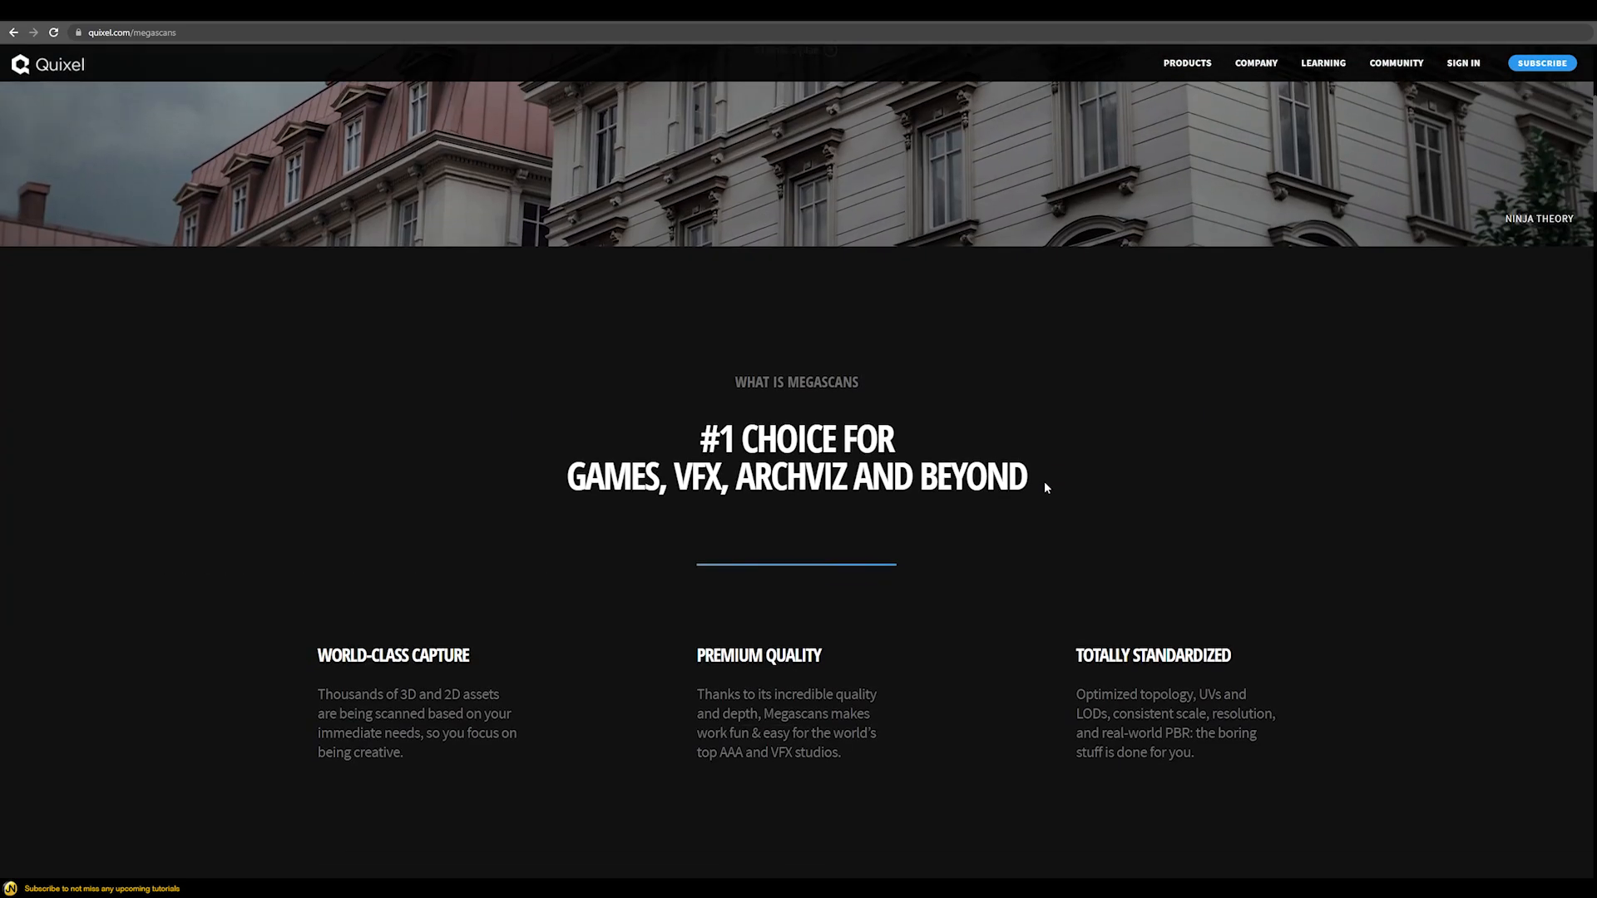
pyautogui.scroll(8, 882, 482)
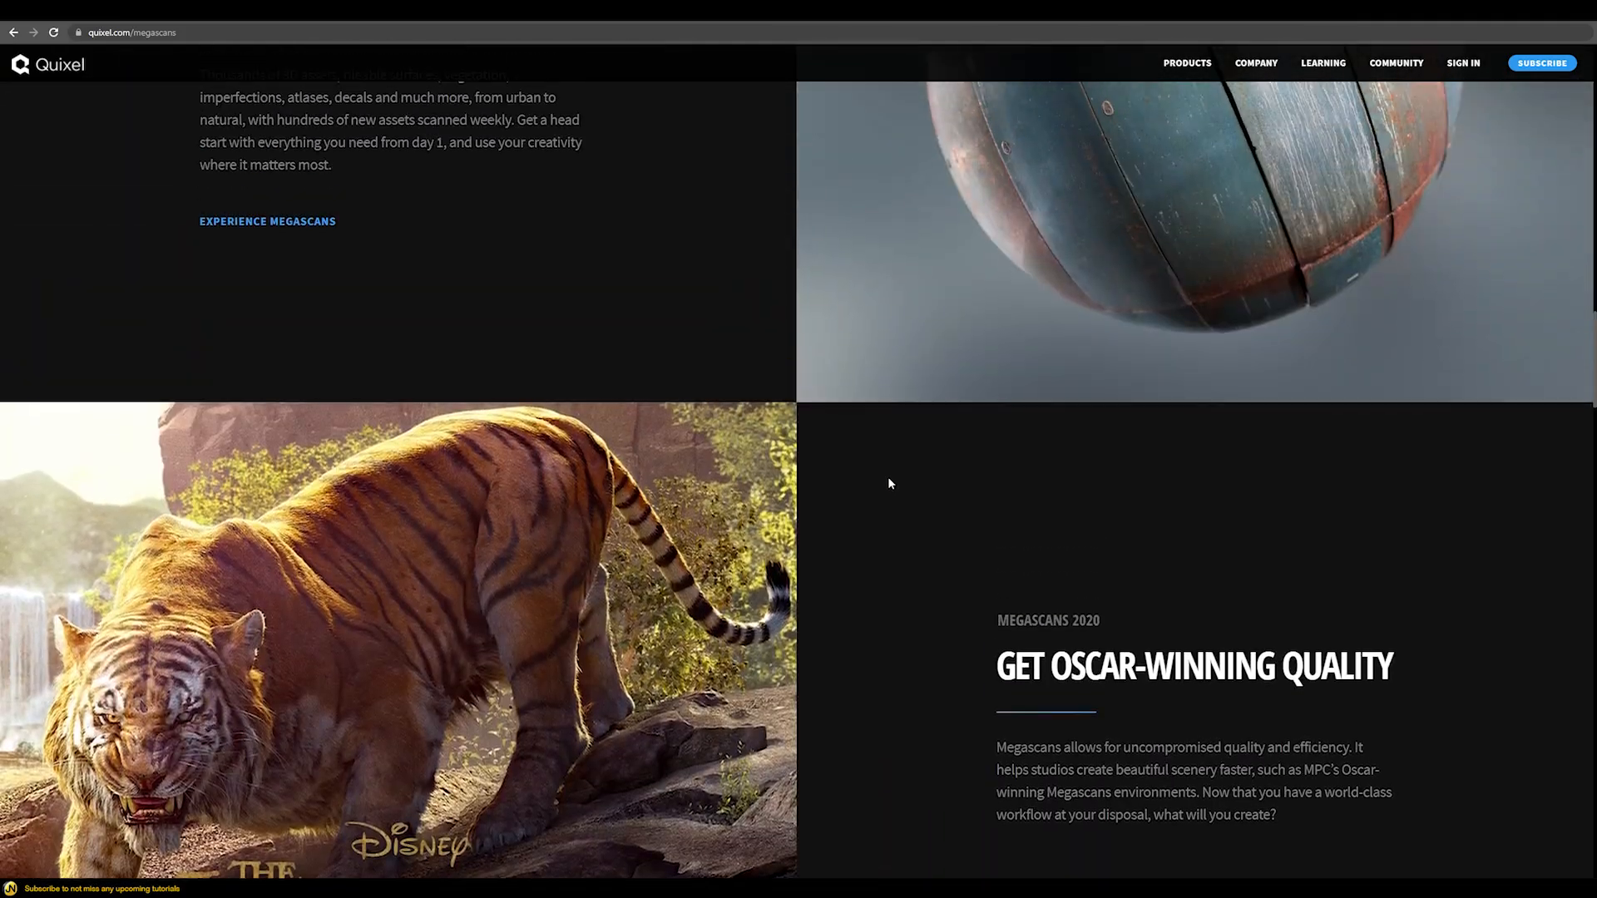
pyautogui.scroll(-10, 856, 539)
pyautogui.scroll(-15, 992, 434)
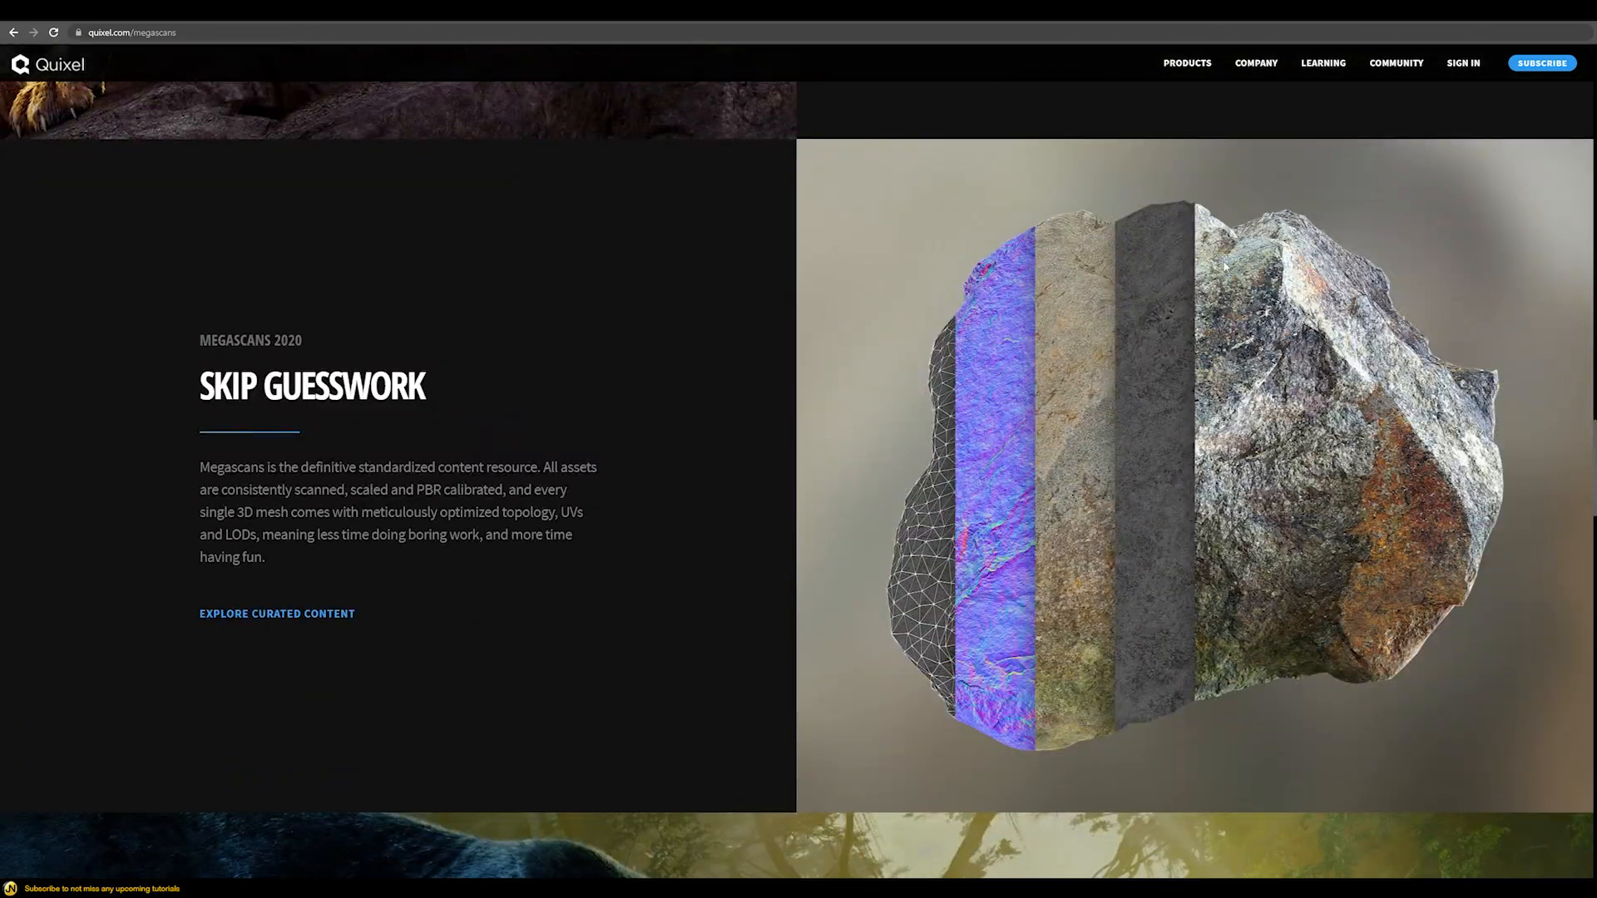
pyautogui.scroll(-4, 937, 530)
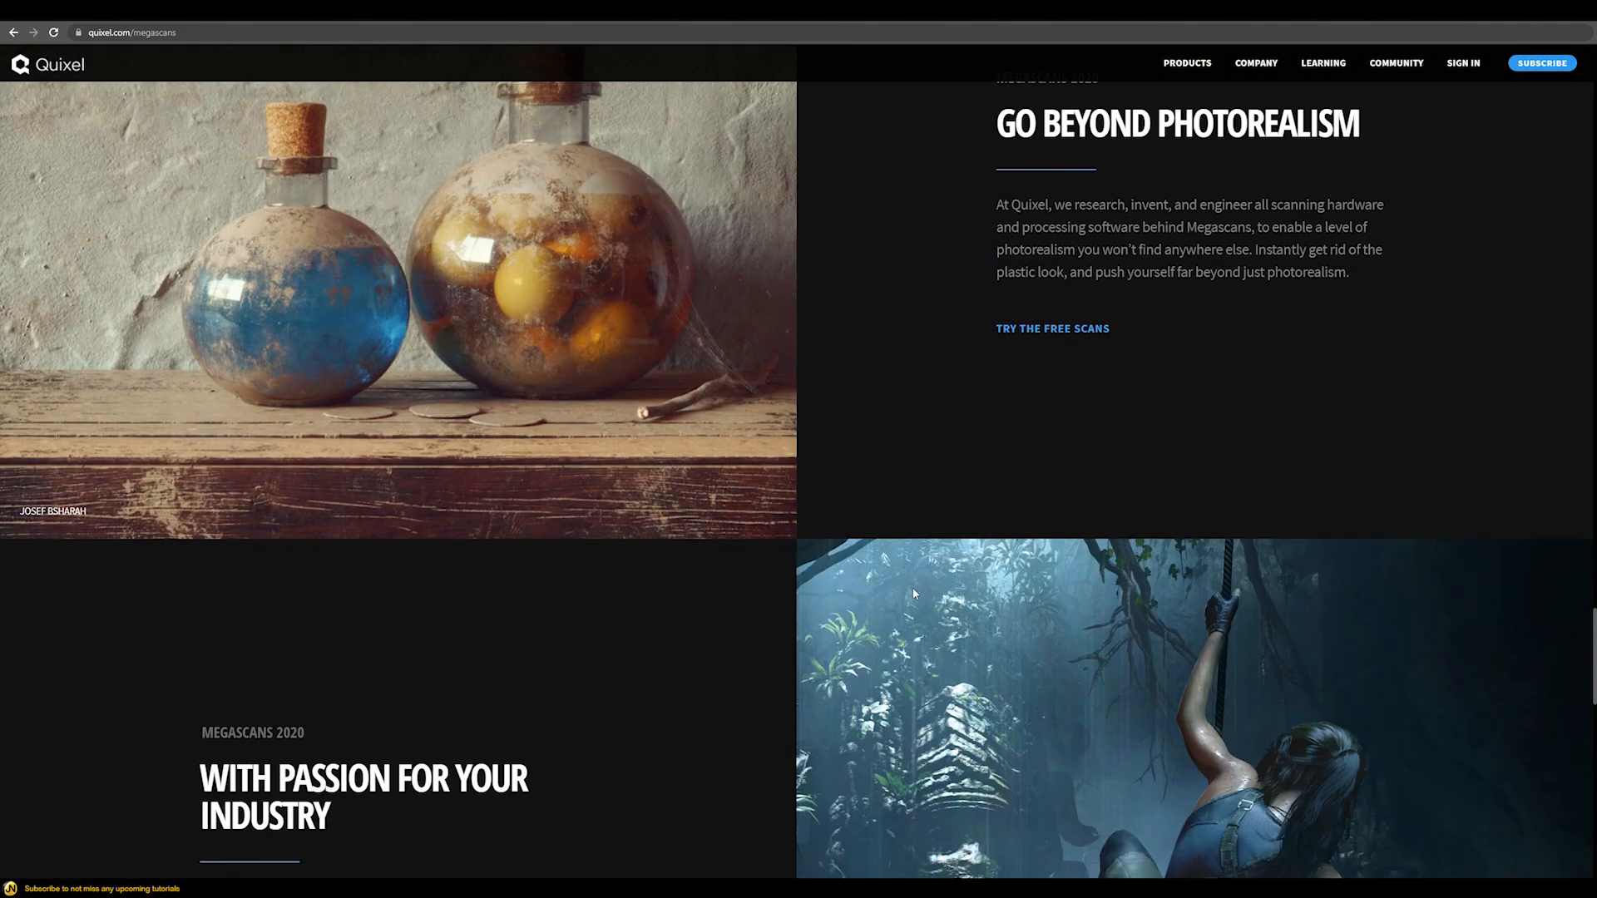
pyautogui.scroll(-13, 890, 572)
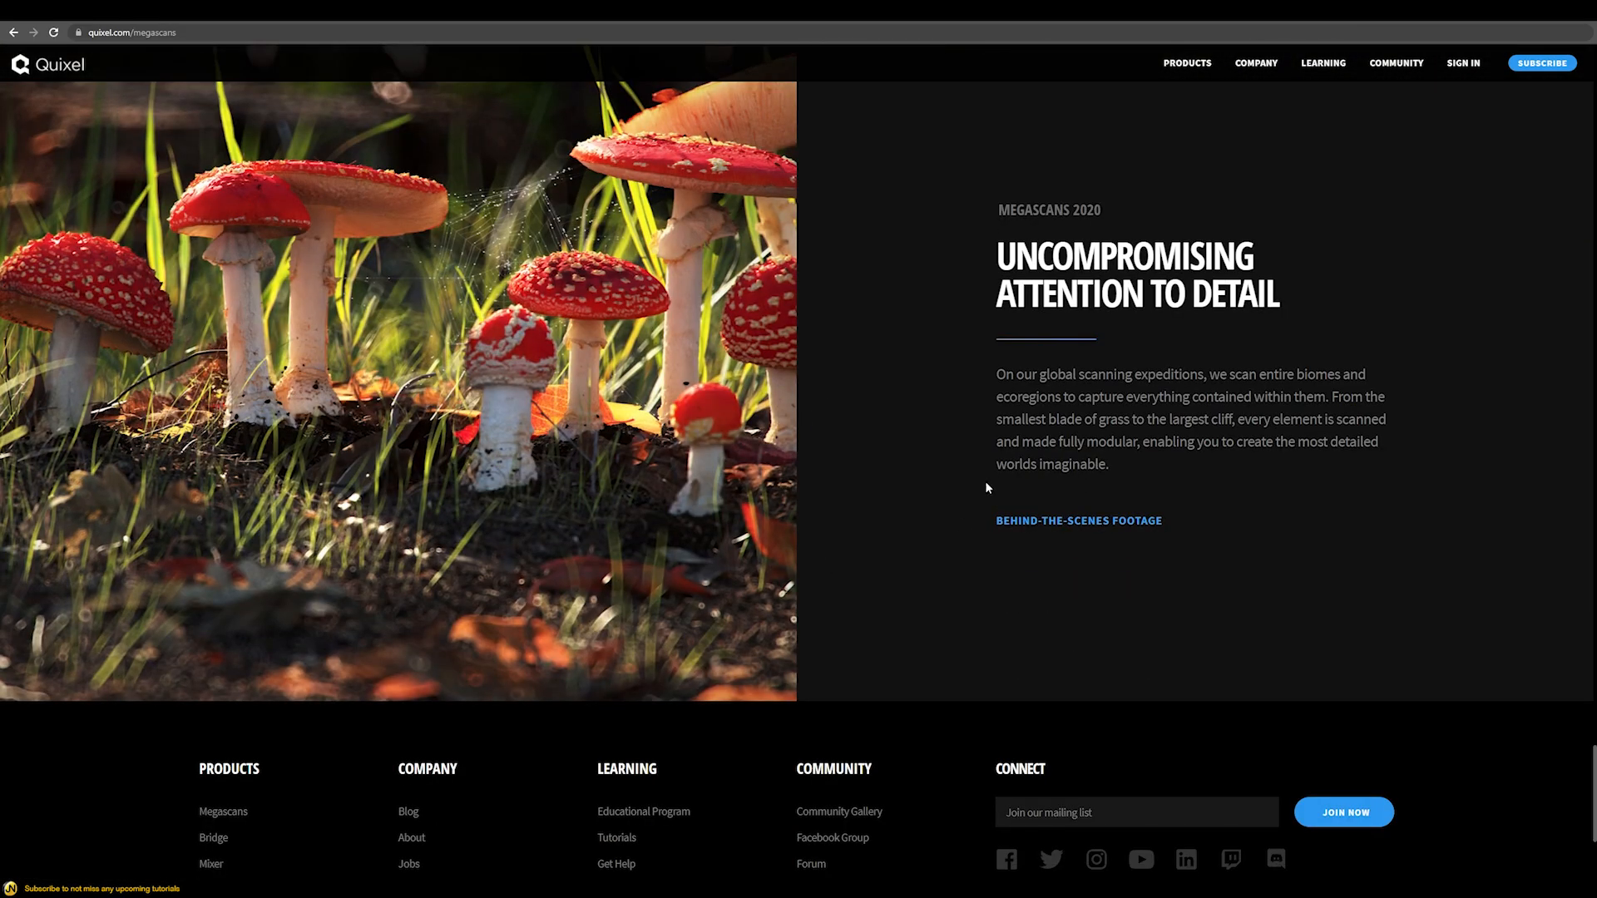
pyautogui.scroll(20, 857, 164)
pyautogui.scroll(-9, 813, 492)
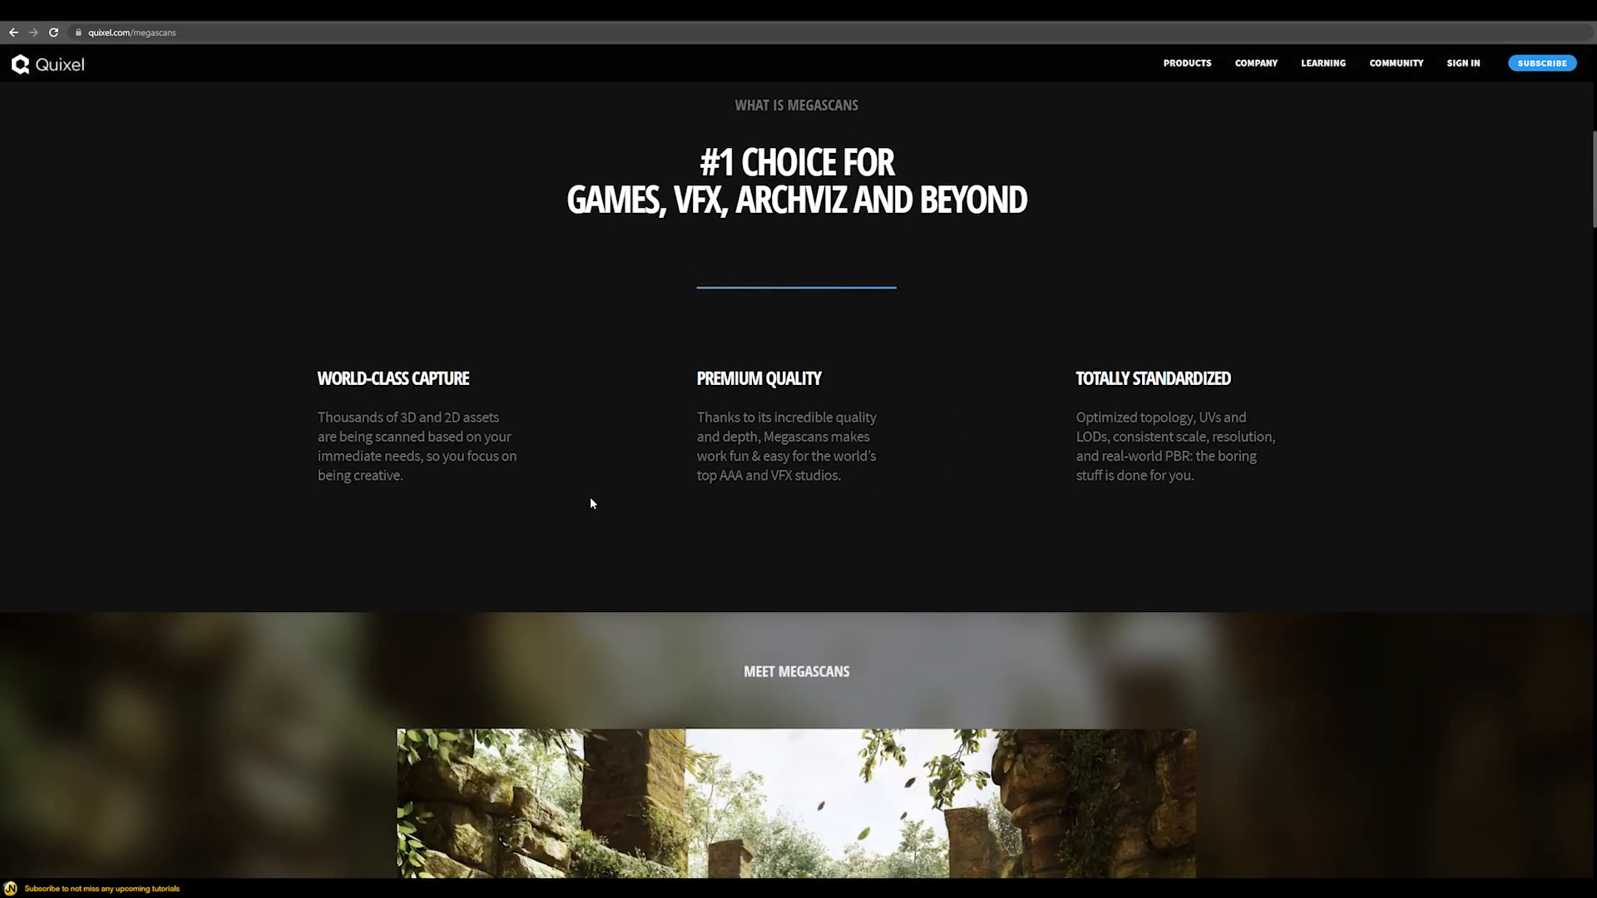
pyautogui.scroll(9, 899, 462)
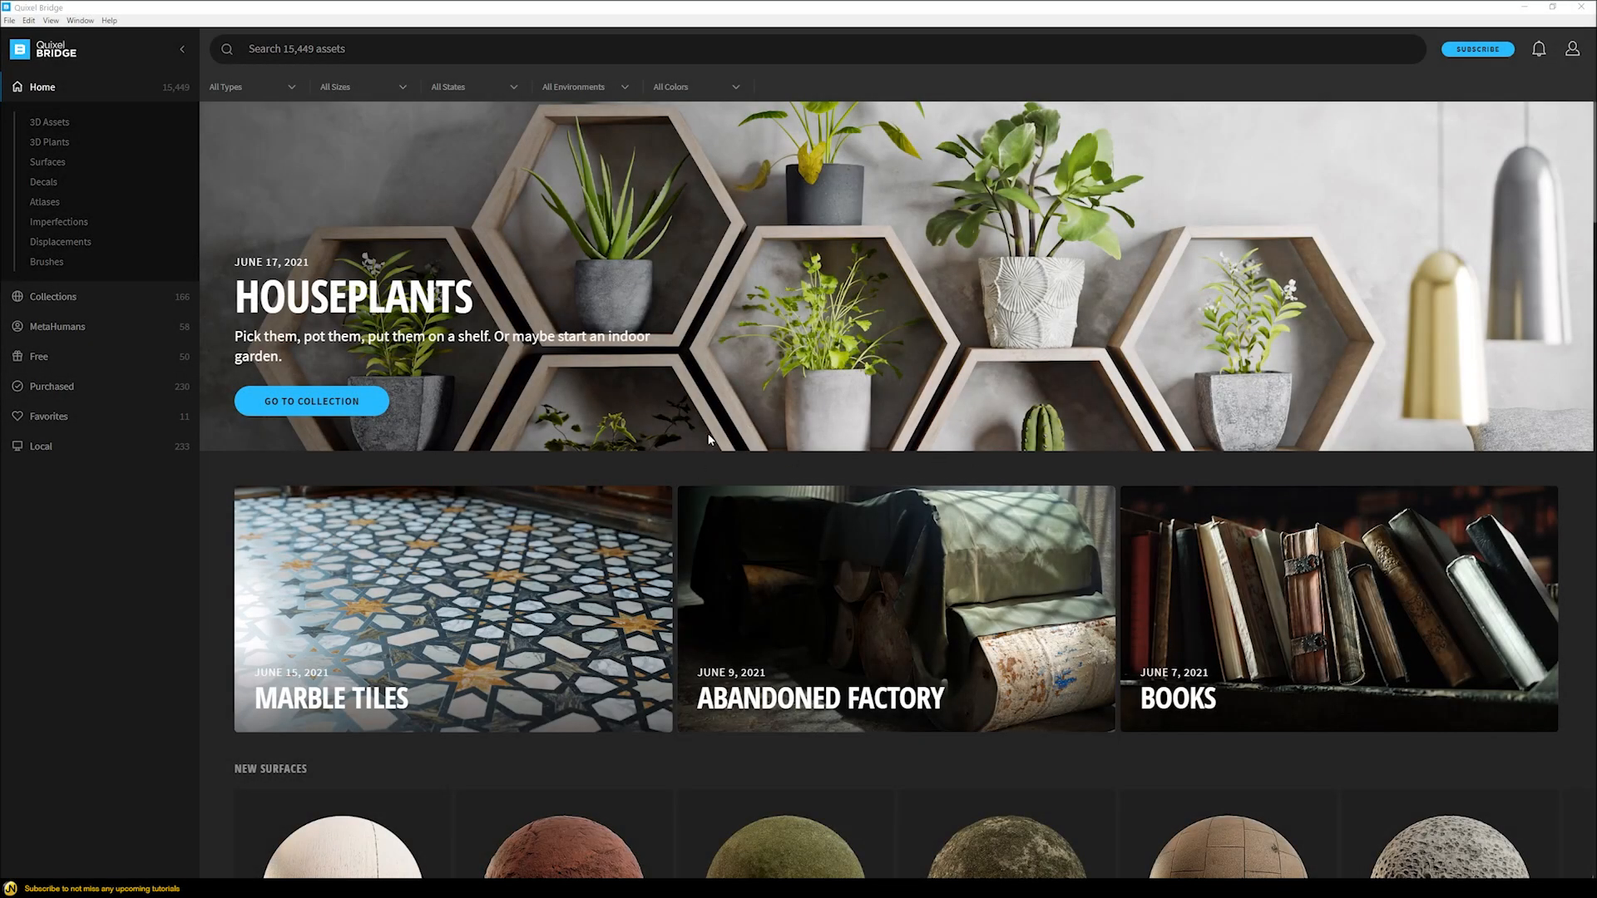
# In Quixel Bridge, browse the home page's new surfaces, 3D models, plants, collections and asset types
pyautogui.scroll(-3, 752, 461)
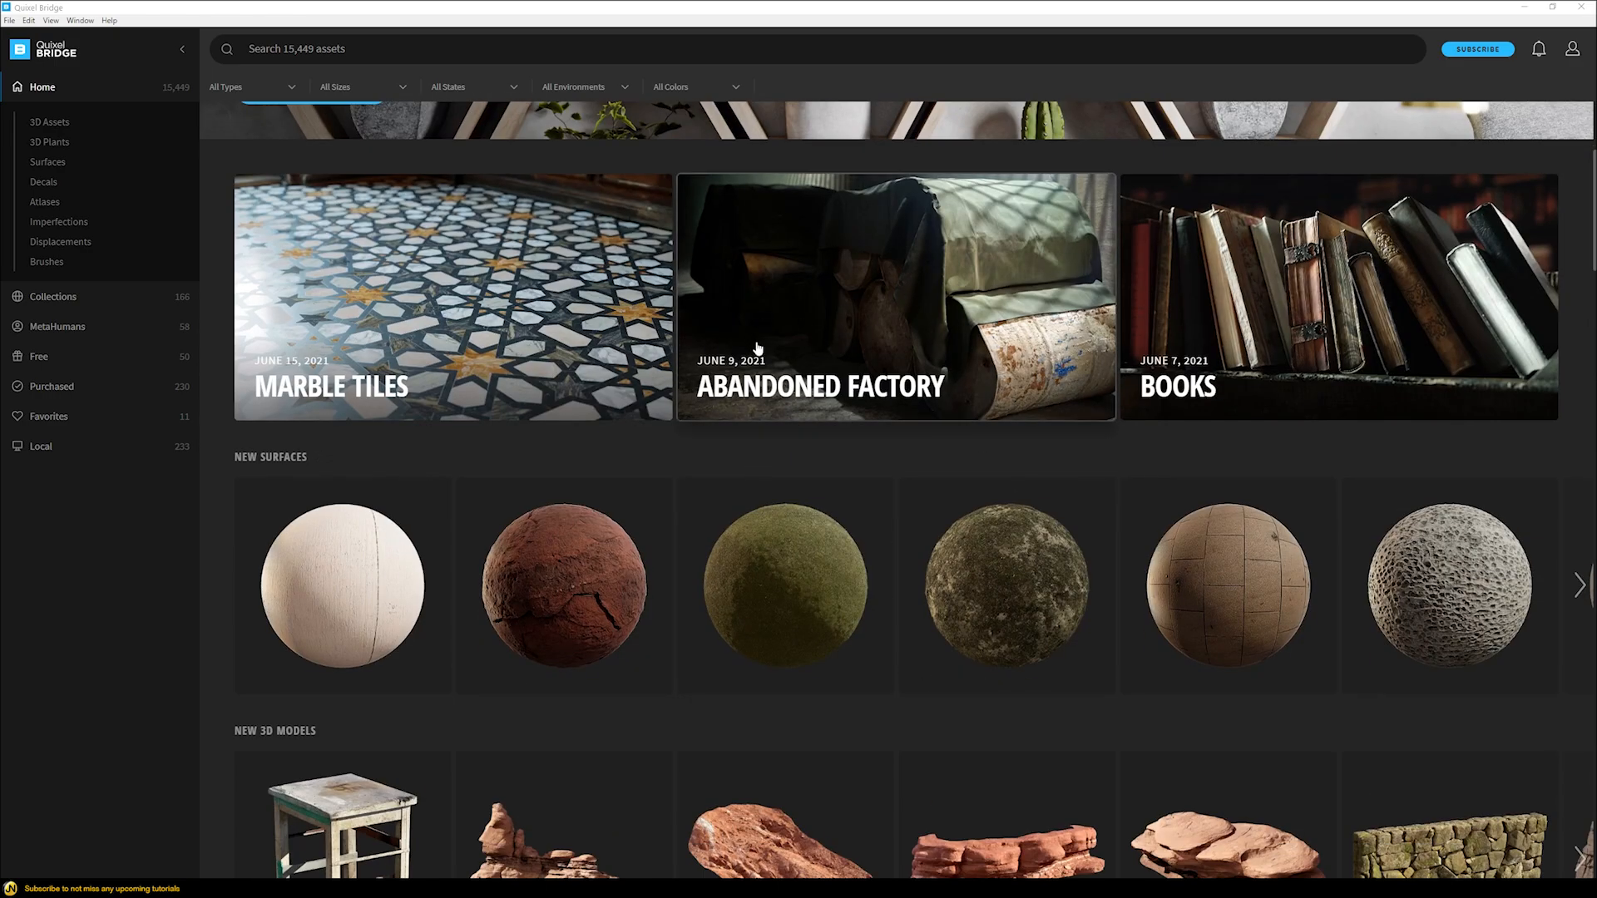
pyautogui.scroll(-7, 895, 349)
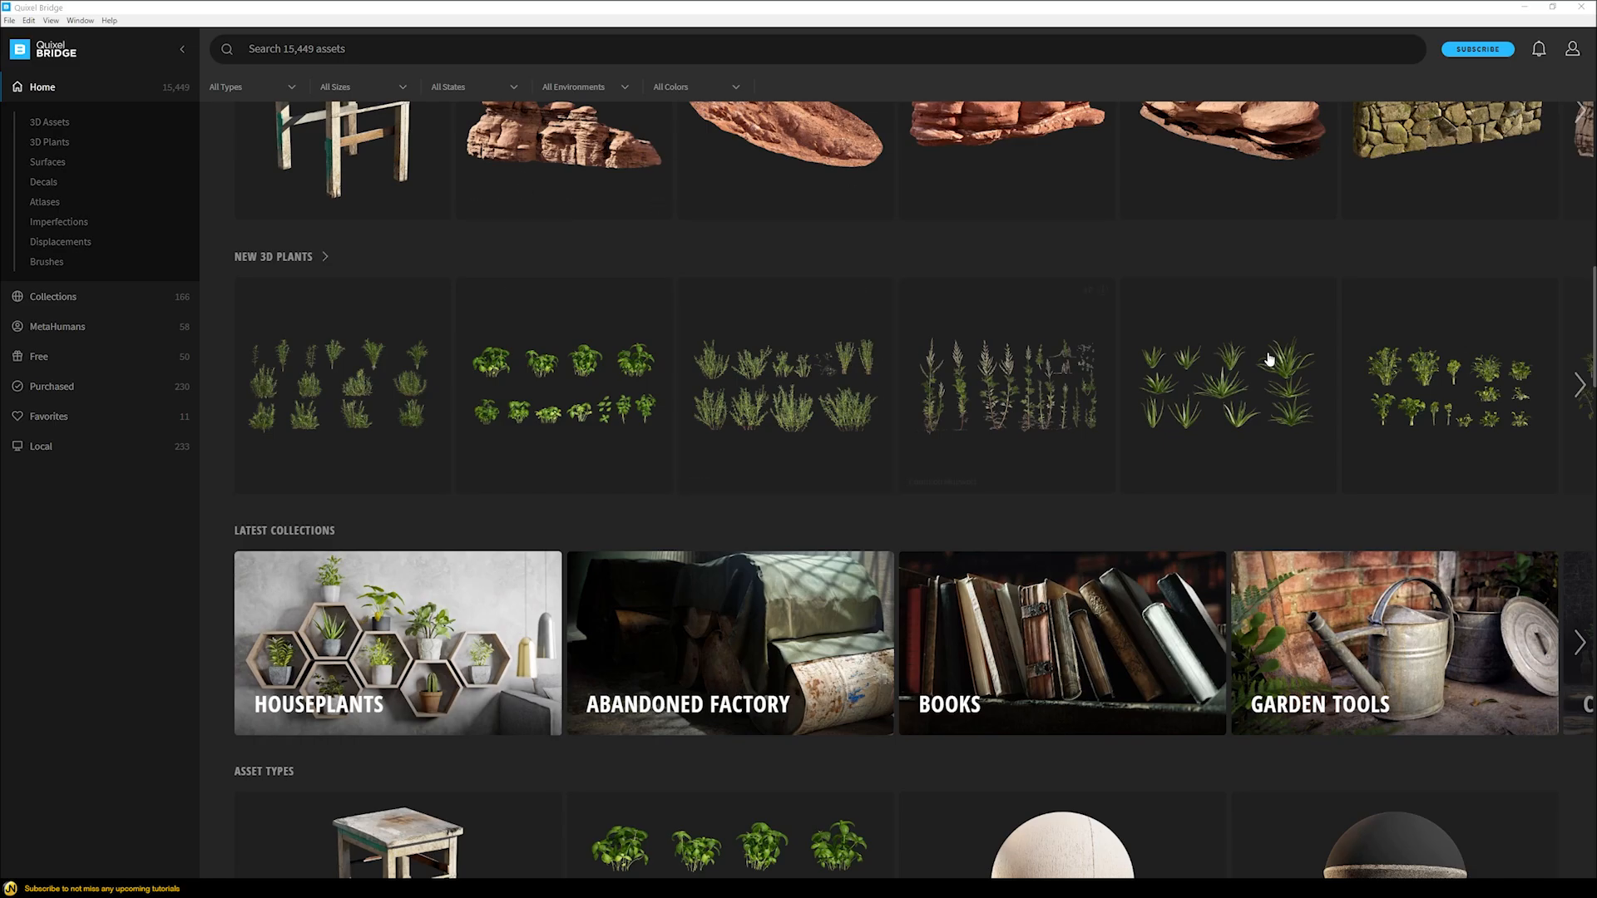
pyautogui.scroll(-9, 761, 450)
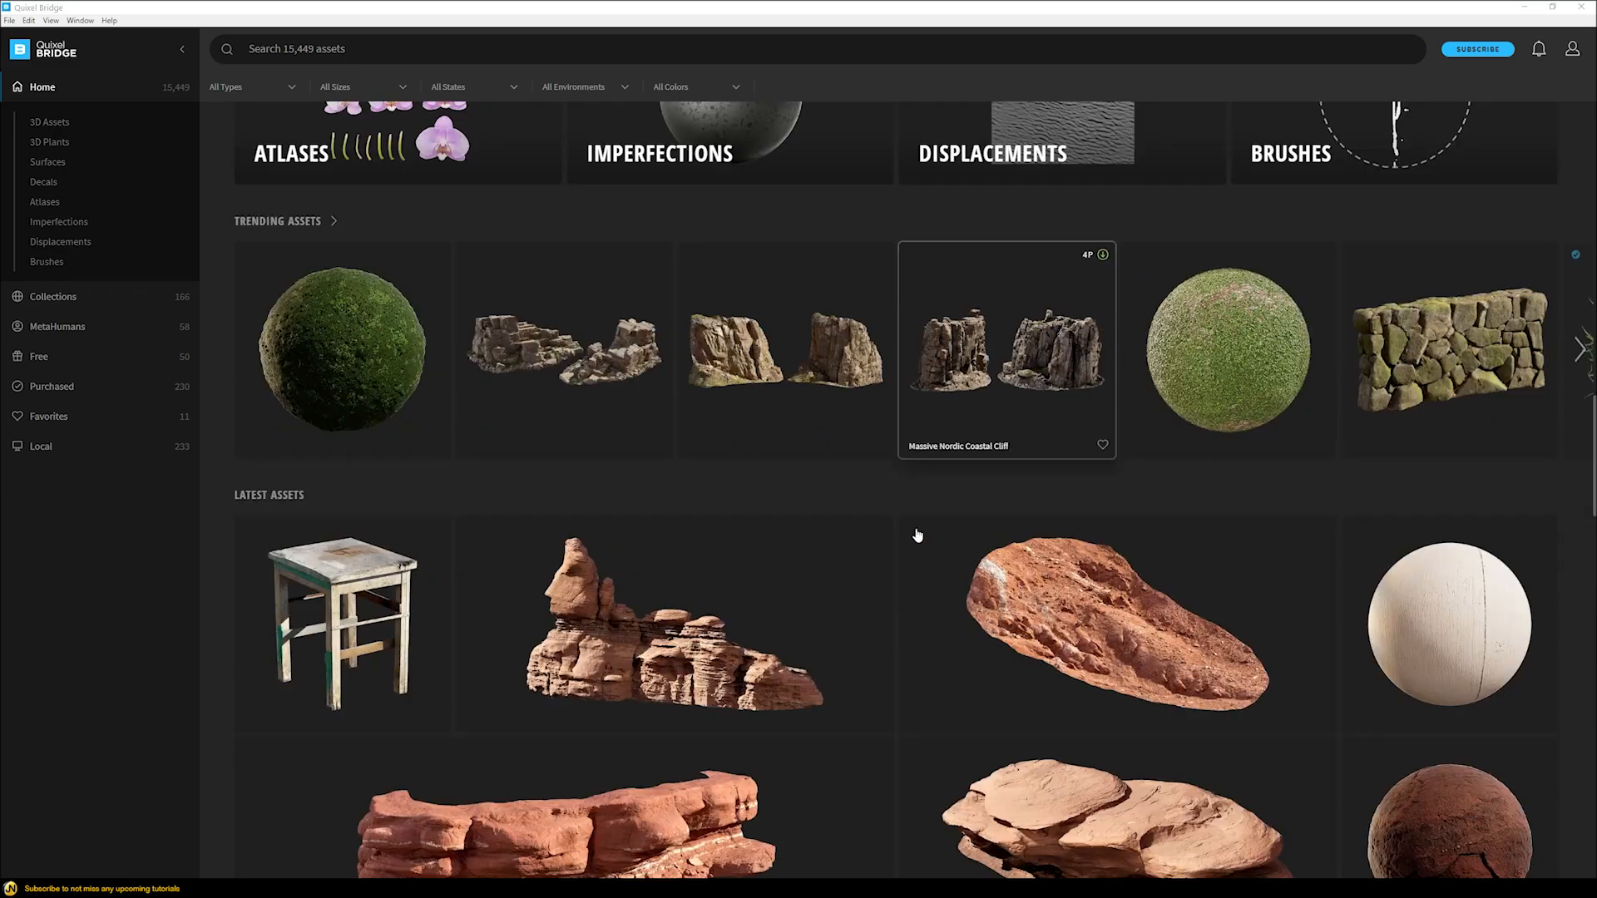
pyautogui.scroll(-8, 918, 536)
pyautogui.scroll(12, 841, 463)
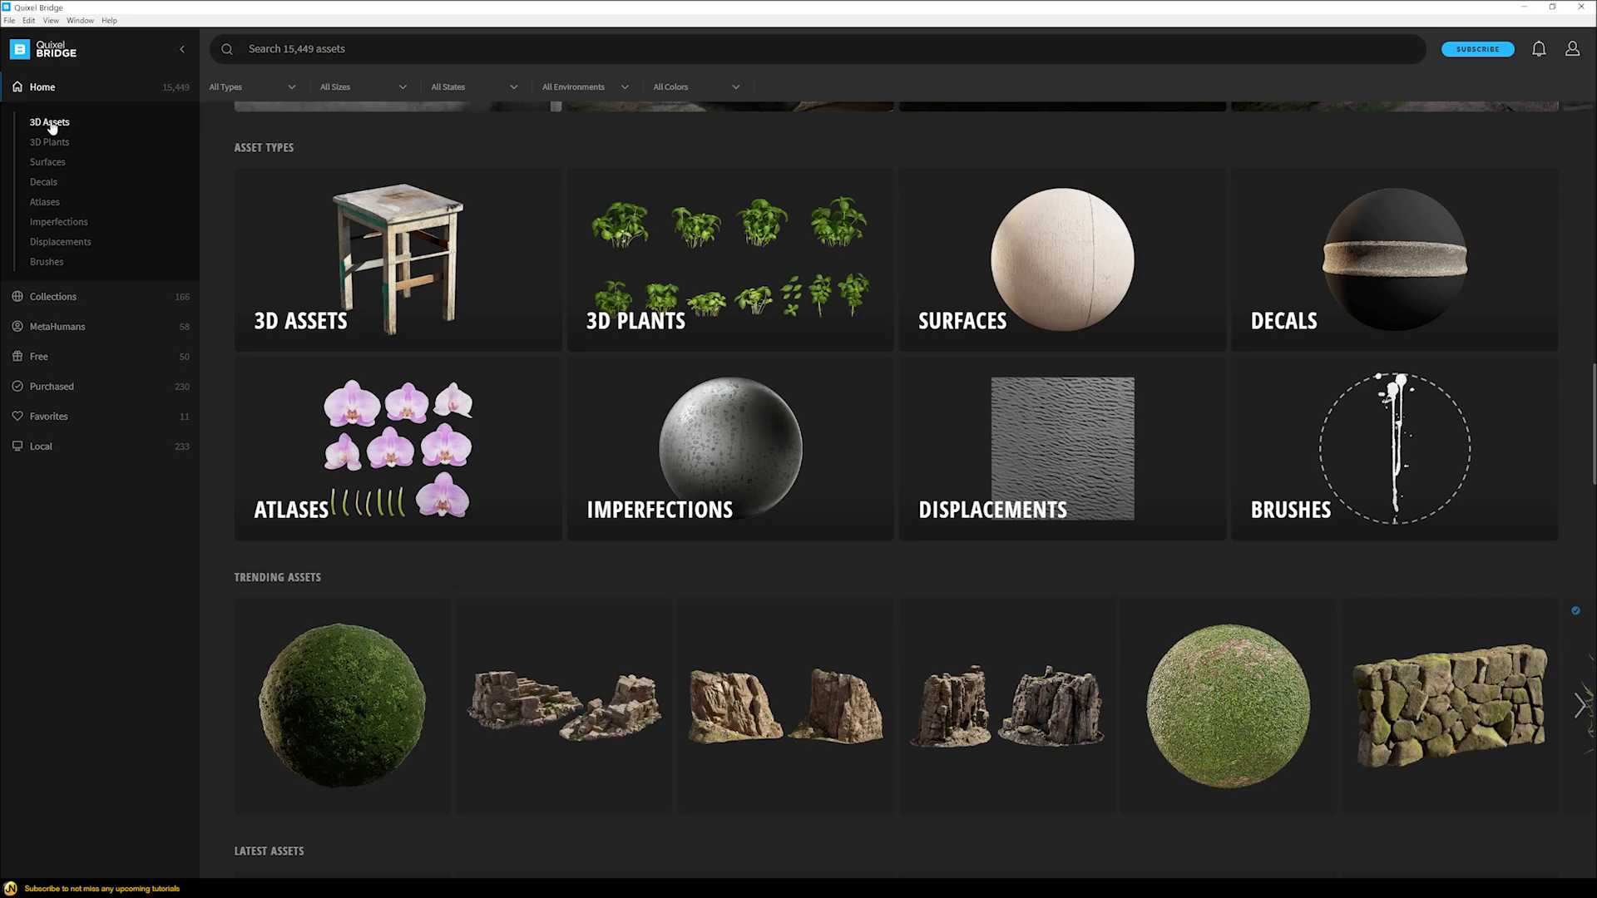
# Browse the 3D Assets category and the Surfaces category with its subcategories and trending materials
pyautogui.click(51, 123)
pyautogui.scroll(-3, 784, 528)
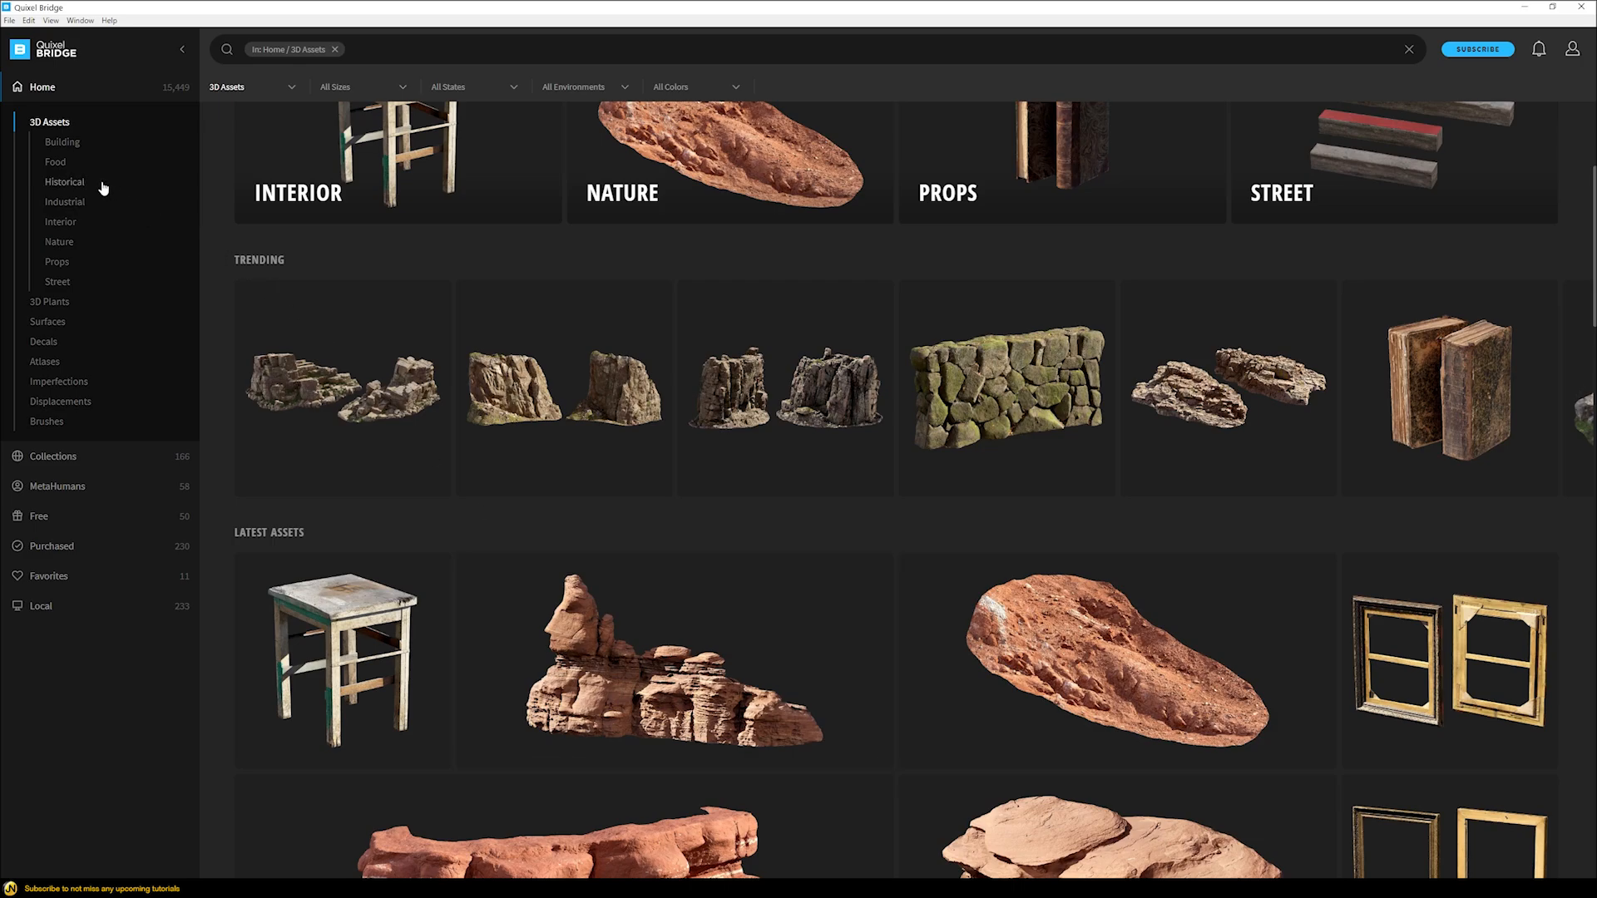
pyautogui.click(75, 330)
pyautogui.scroll(-8, 820, 549)
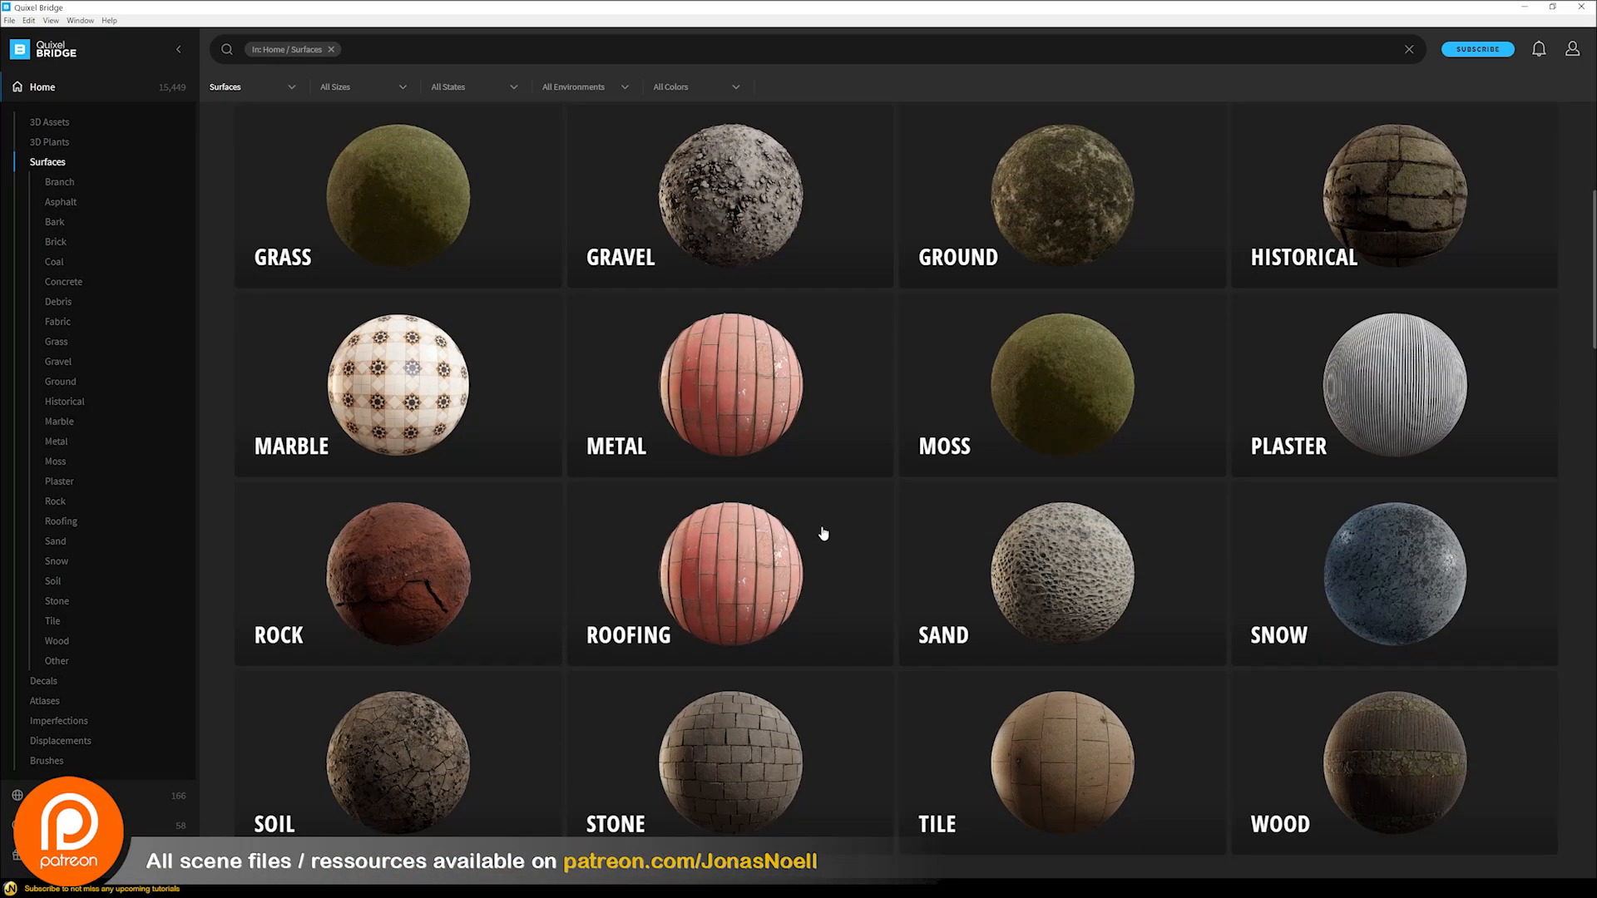
pyautogui.scroll(-5, 741, 521)
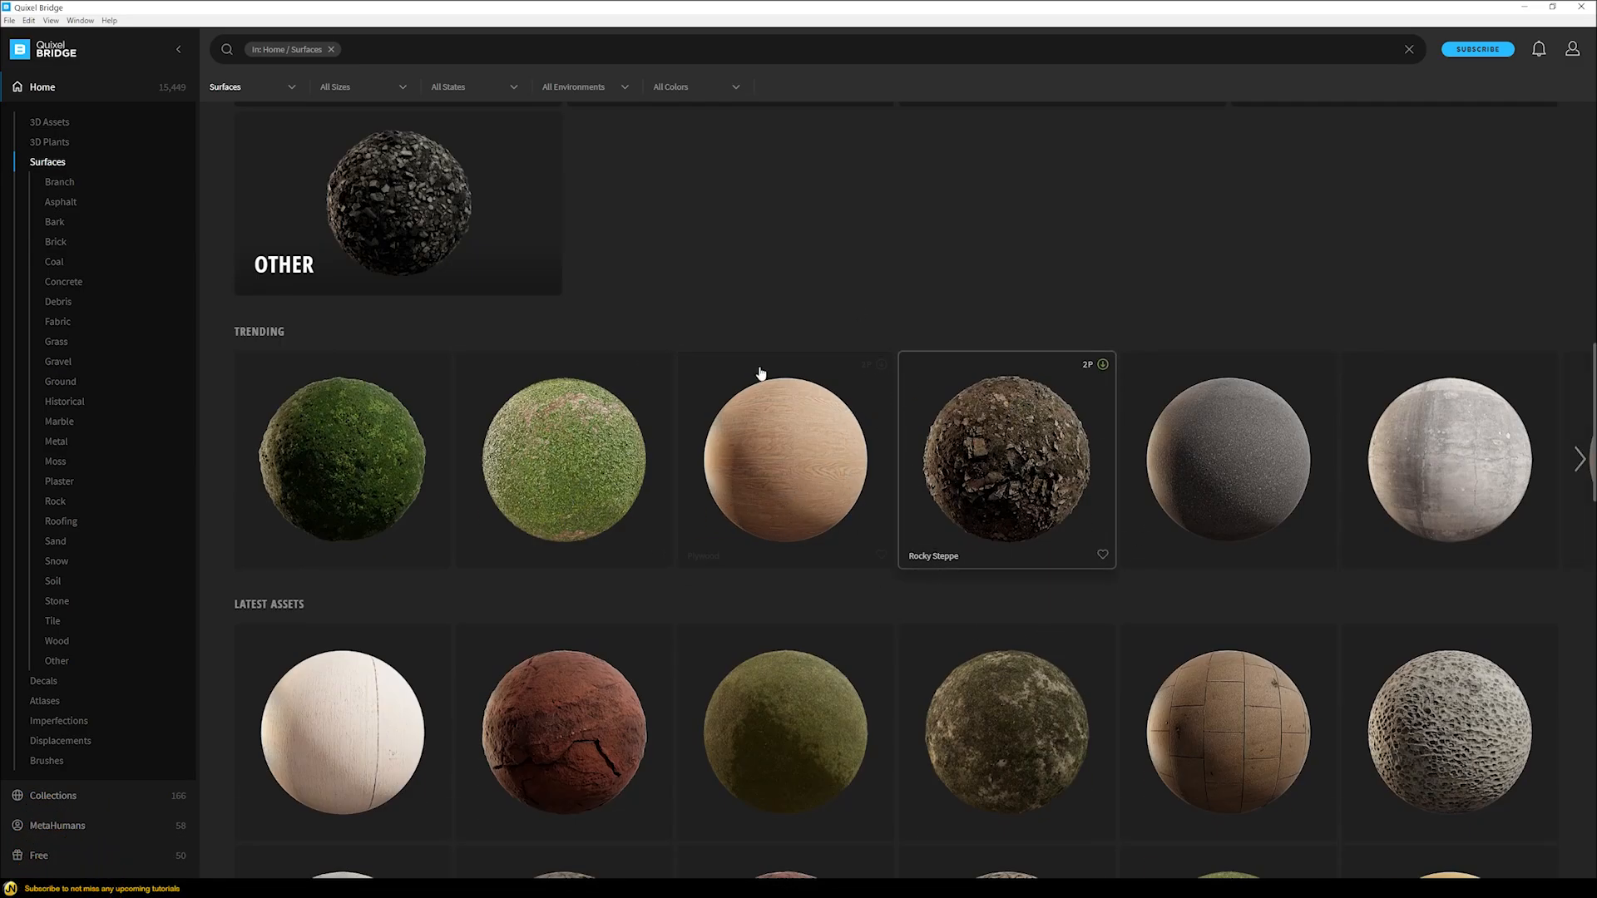
pyautogui.scroll(-4, 973, 552)
pyautogui.scroll(9, 888, 563)
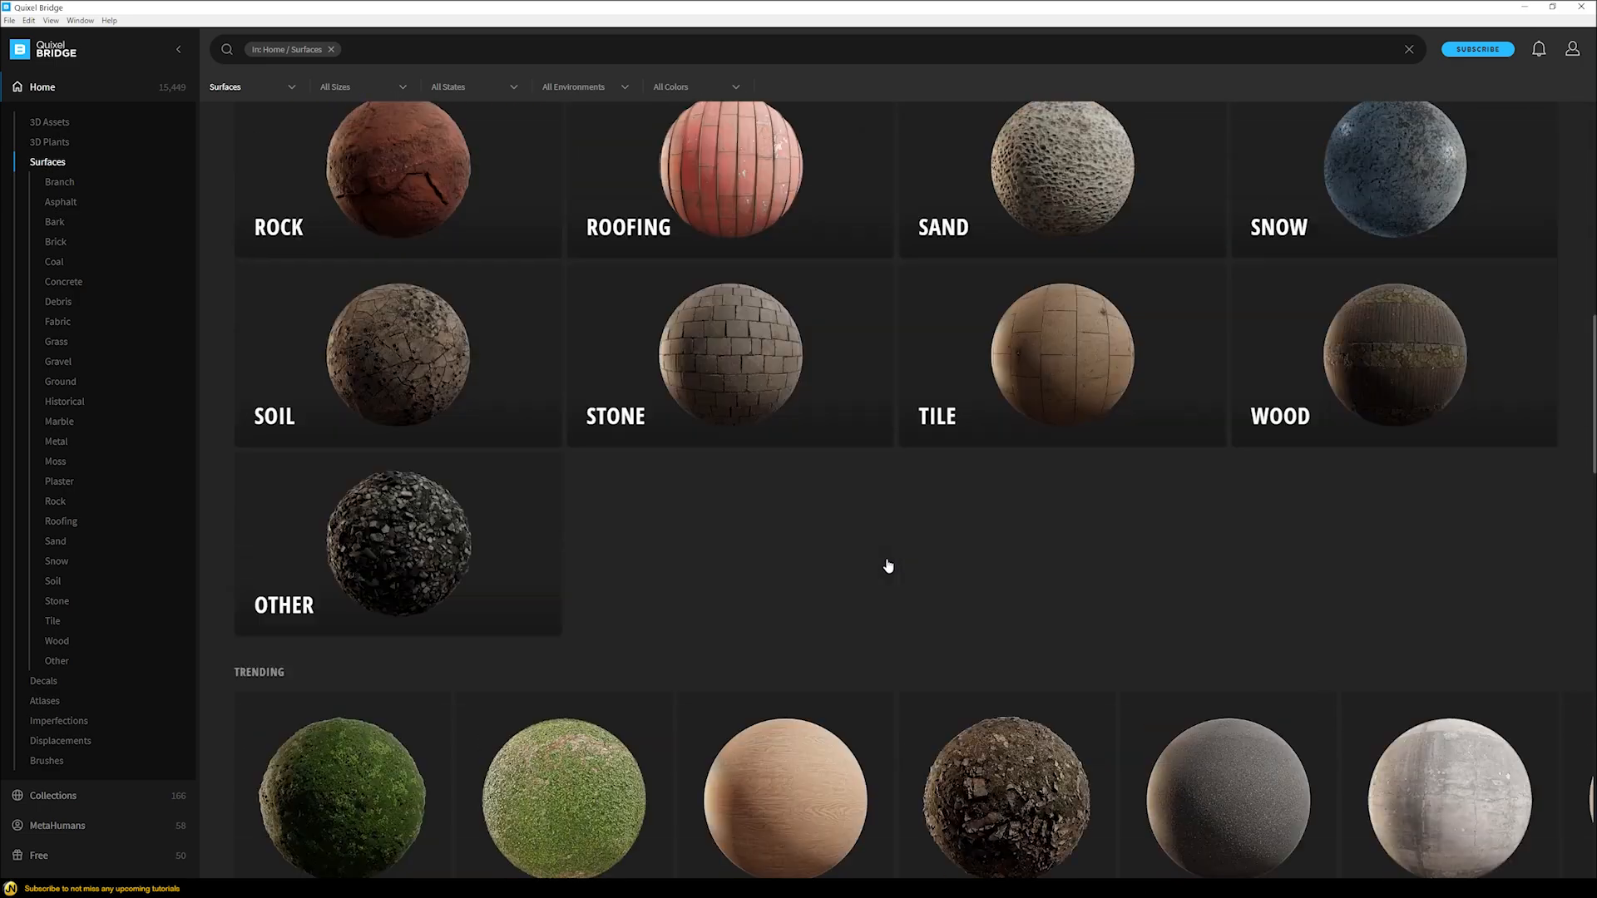
pyautogui.scroll(-2, 926, 551)
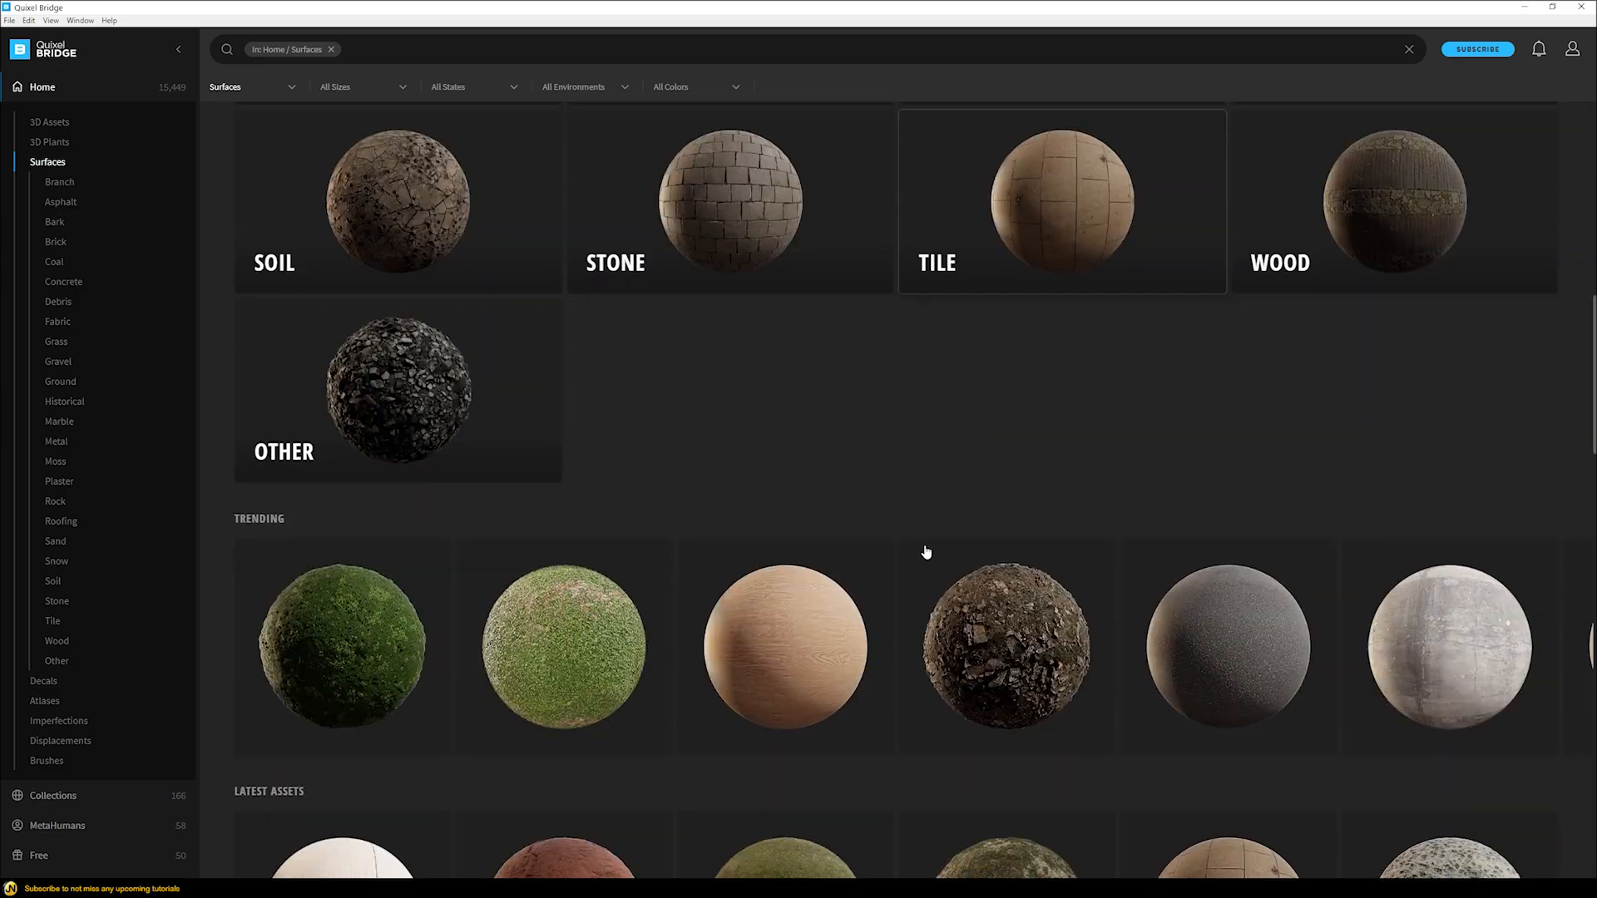
# Open the details of the trending Rocky Steppe surface and review its preview
pyautogui.click(1008, 606)
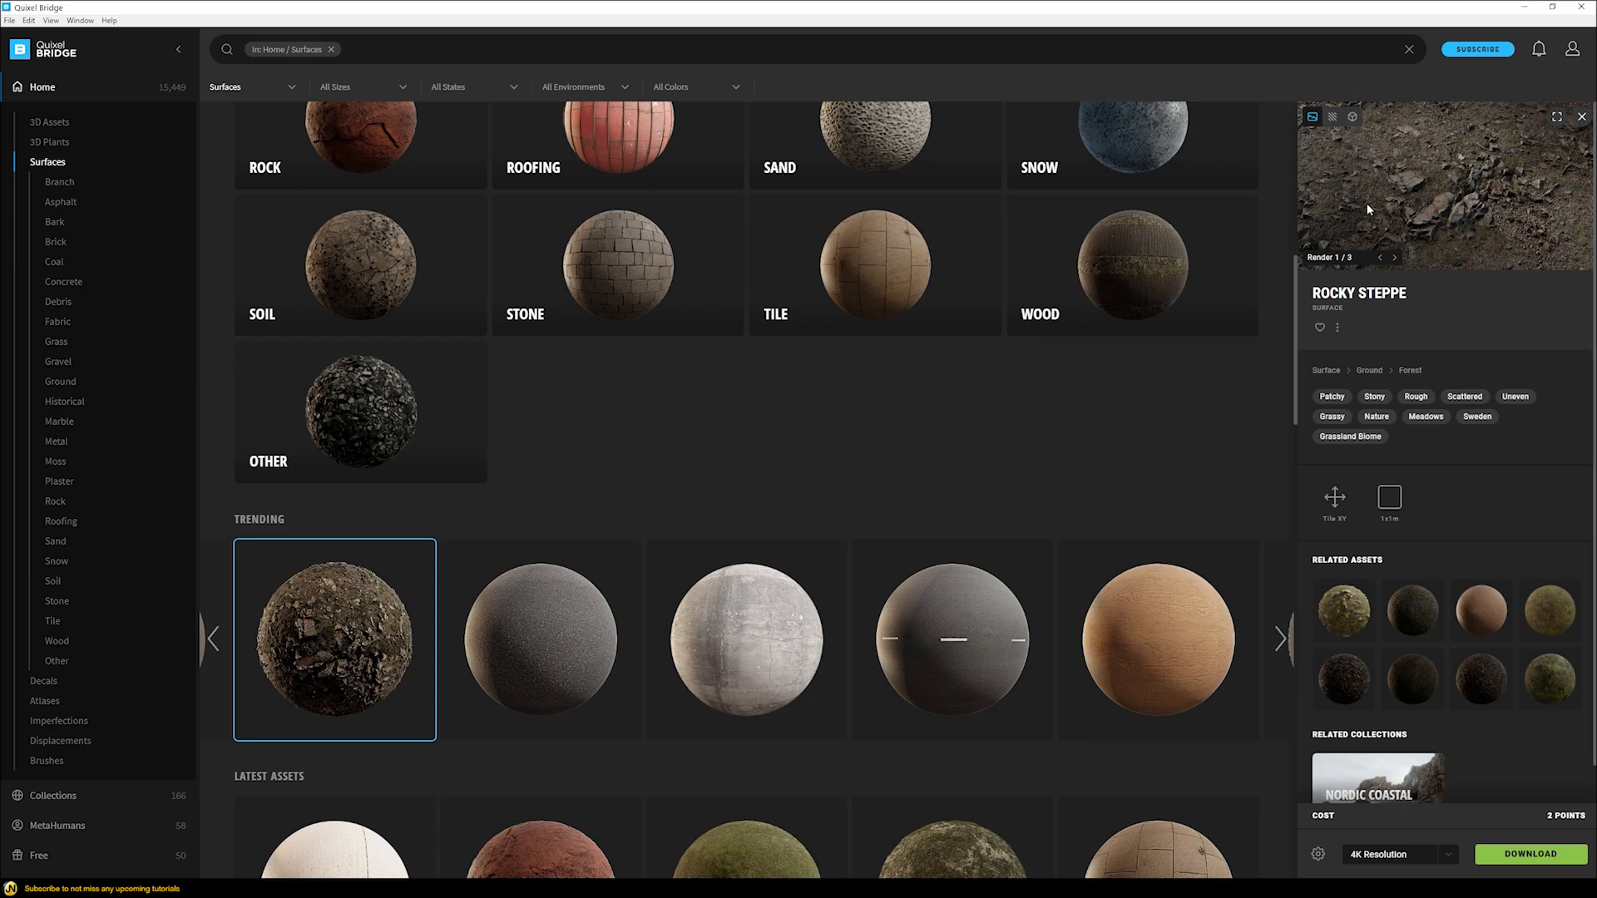
pyautogui.scroll(1, 1127, 388)
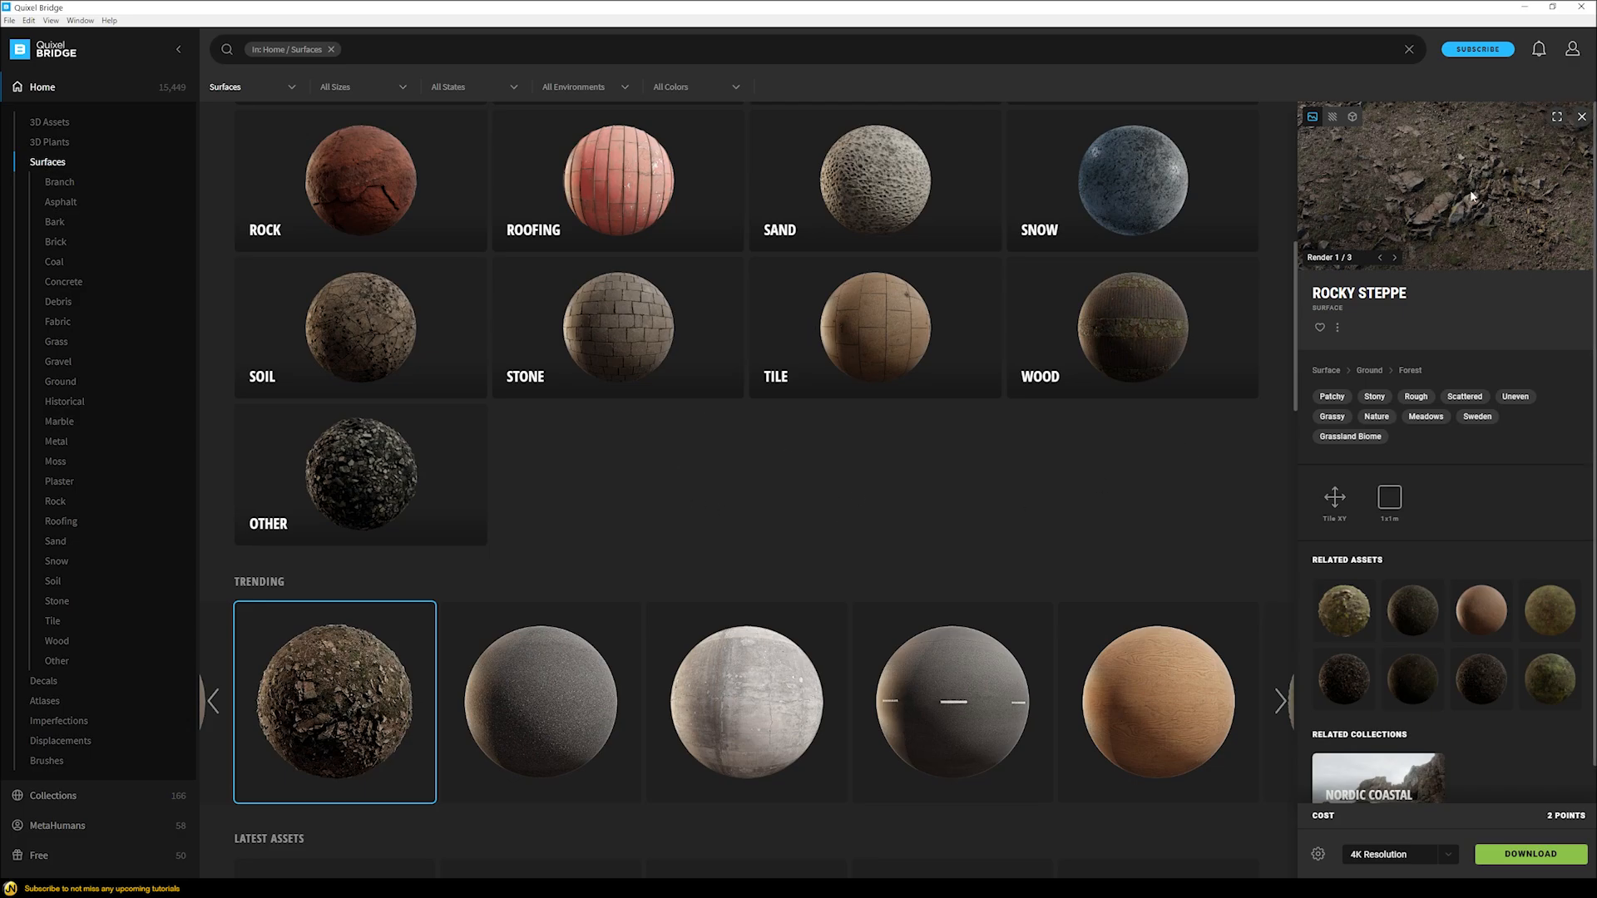
pyautogui.scroll(10, 625, 492)
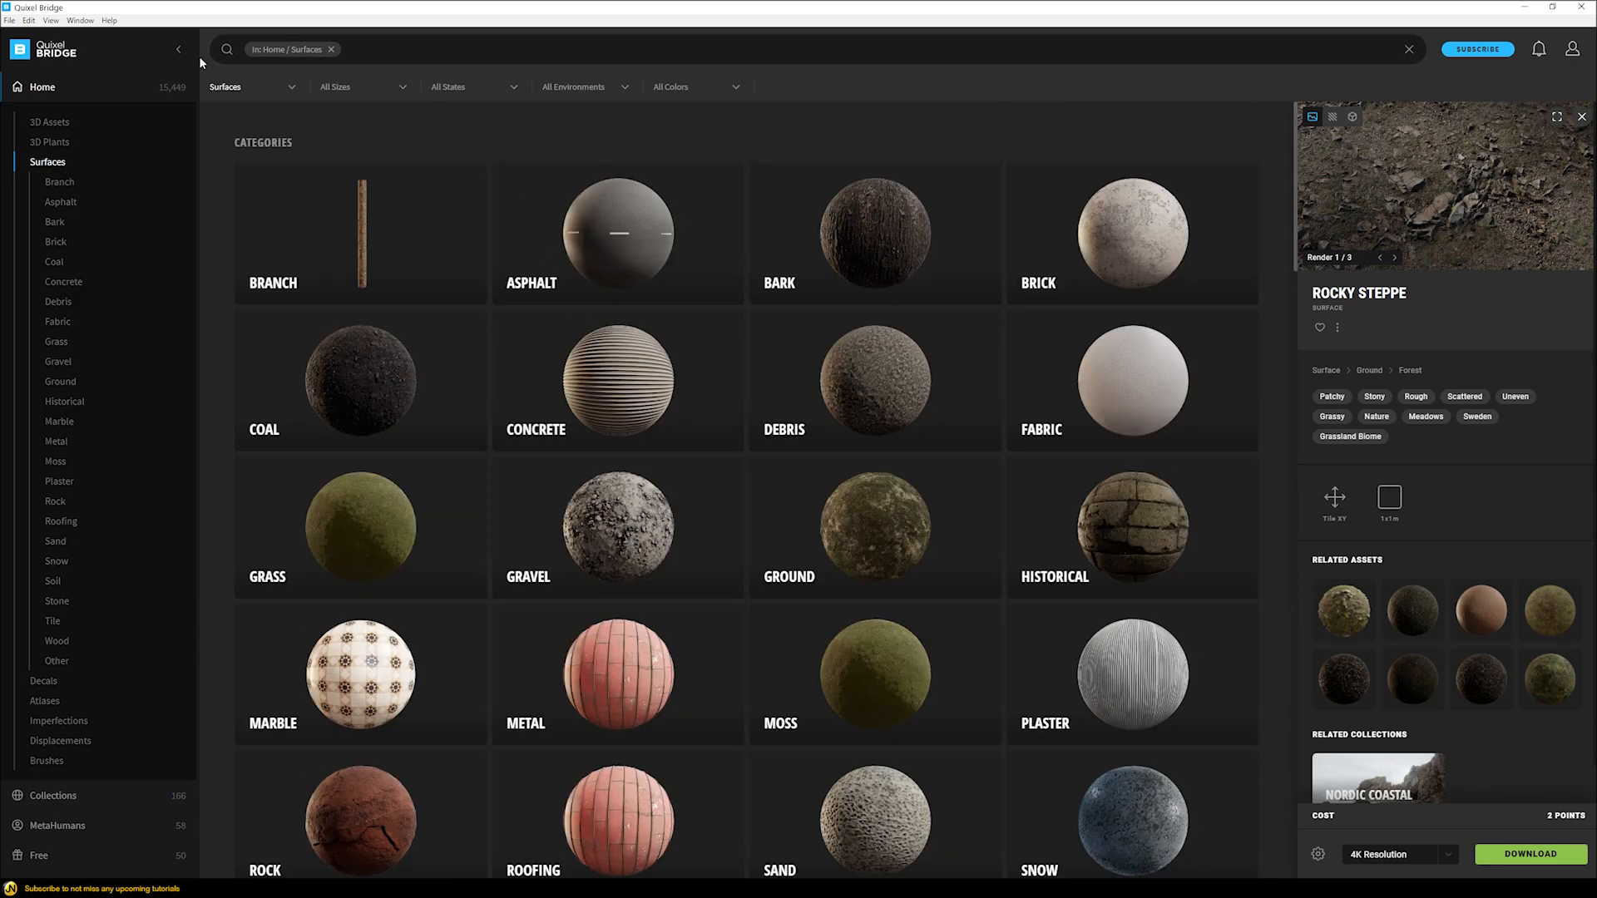
# Search the 3D Assets category for "stones"
pyautogui.click(60, 123)
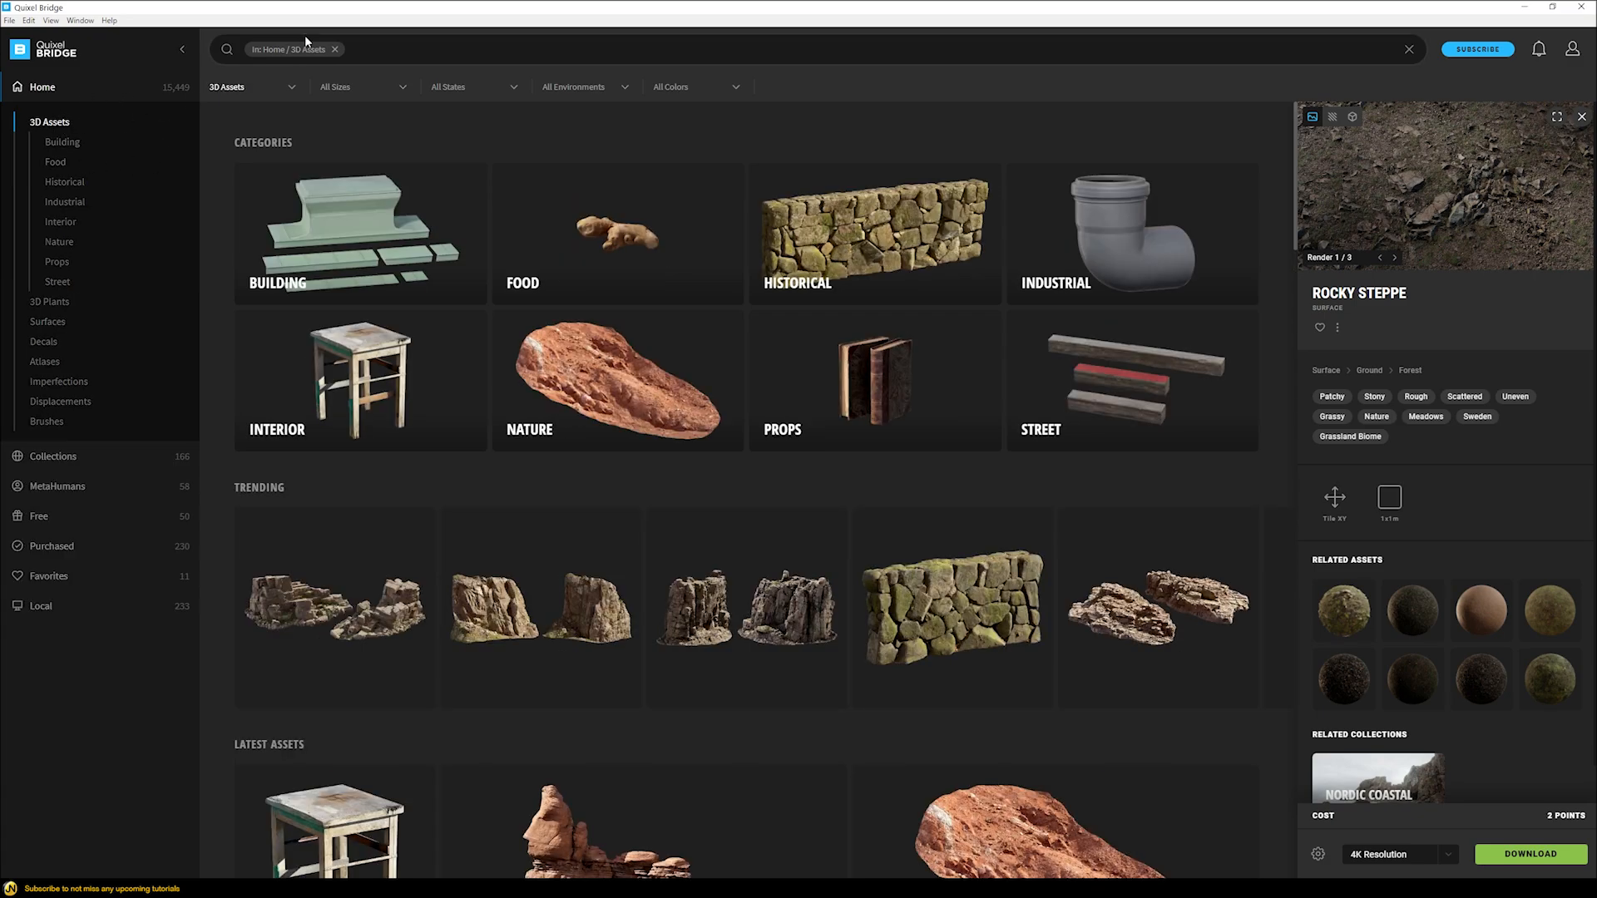
pyautogui.click(357, 49)
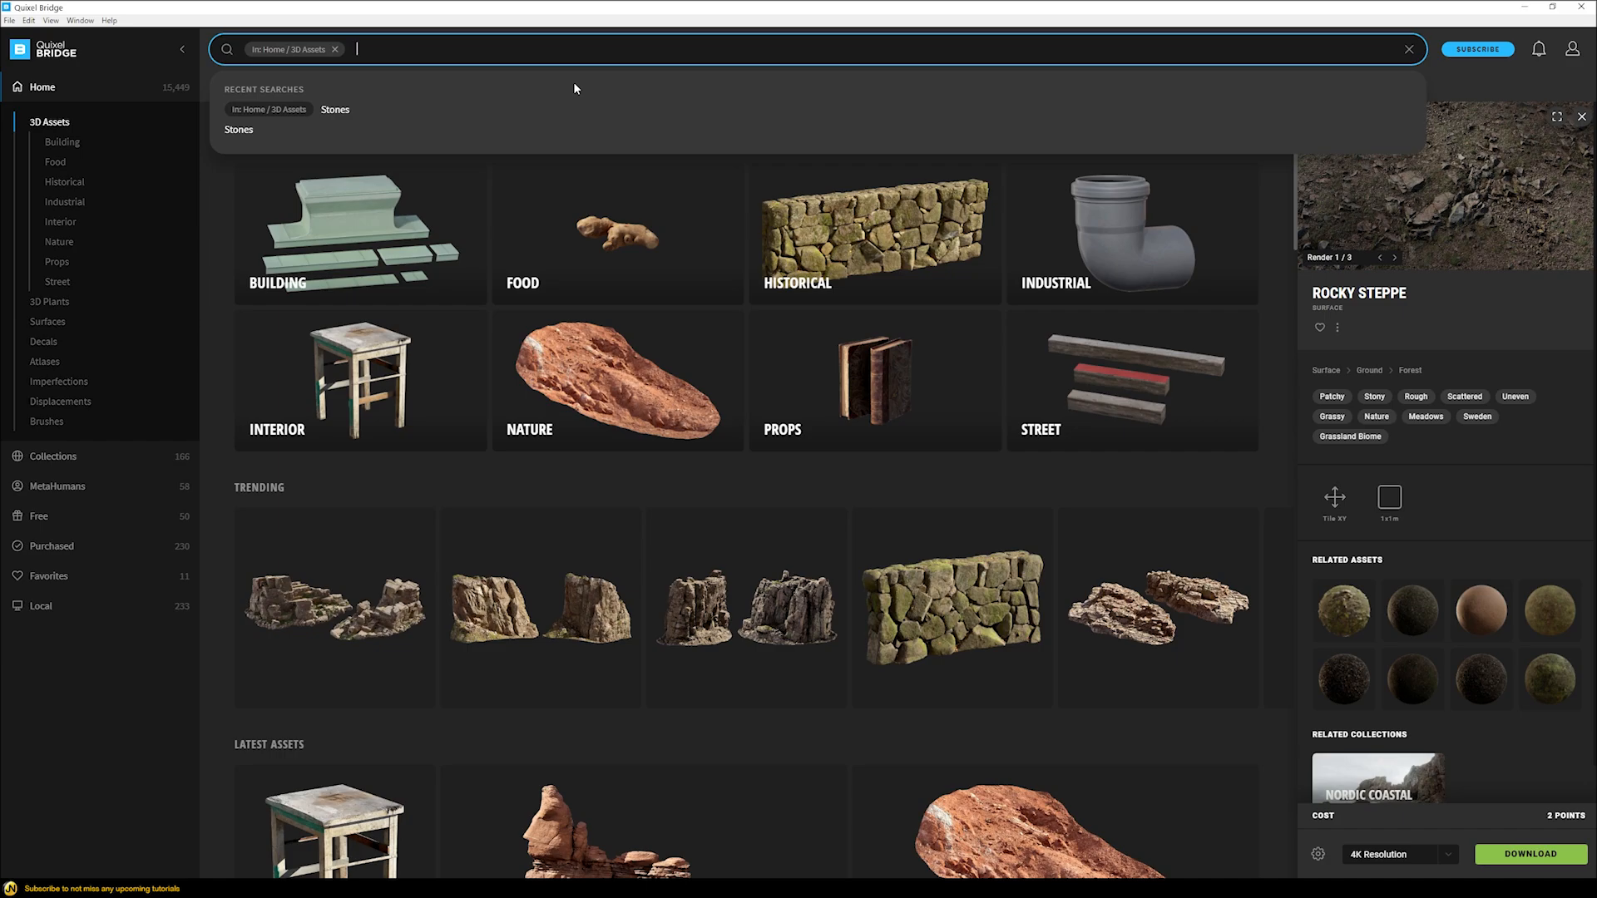
pyautogui.write('stones')
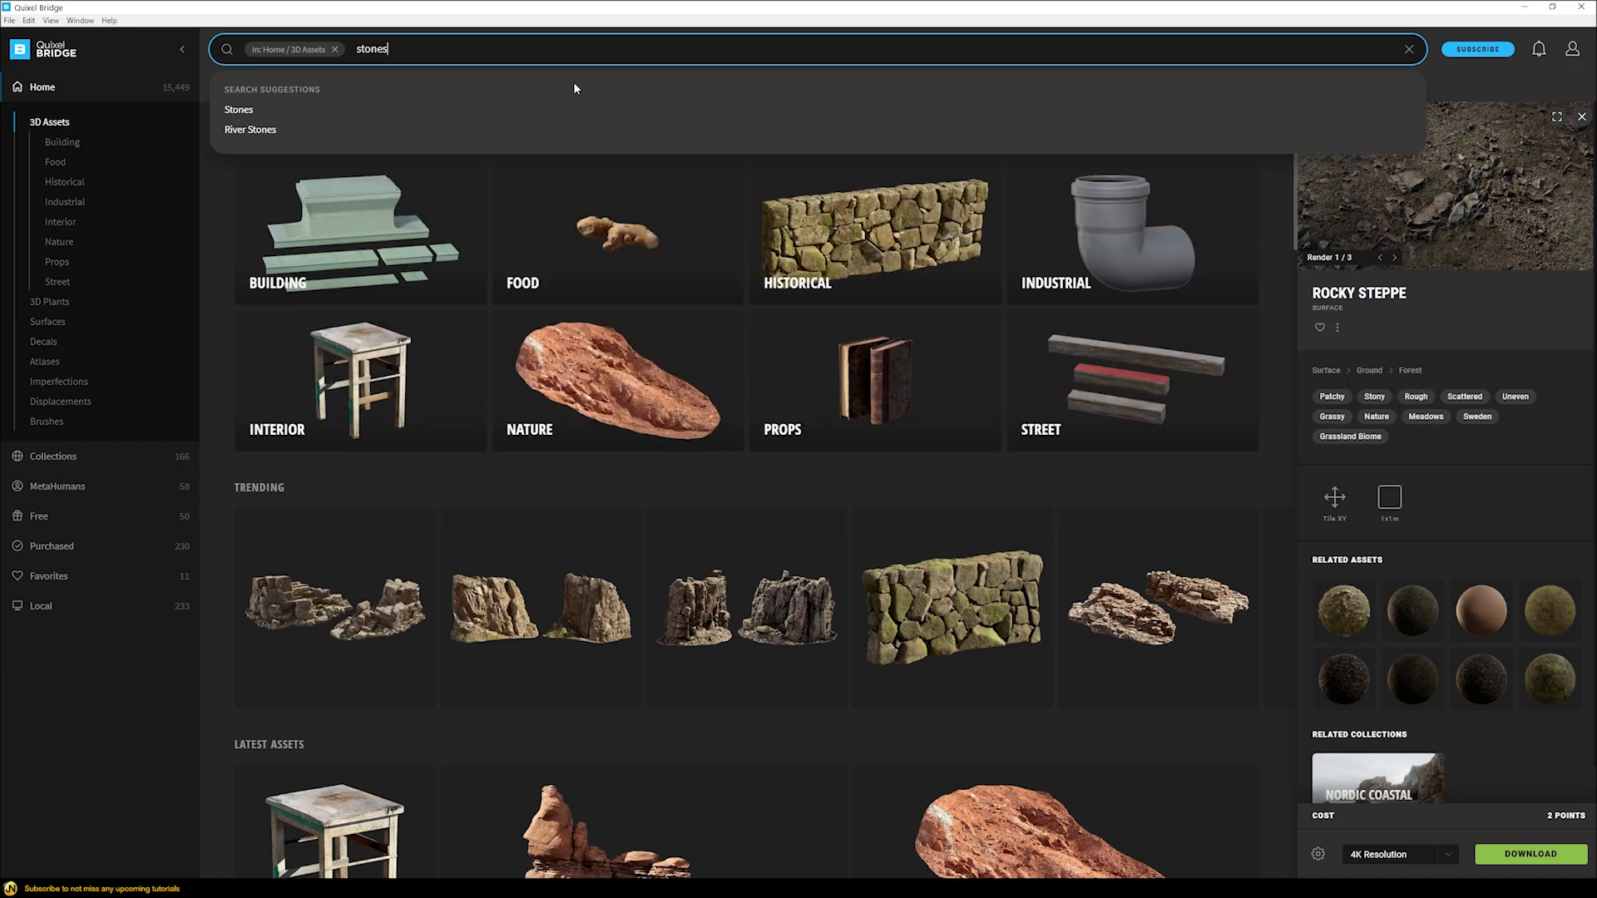
pyautogui.press('Return')
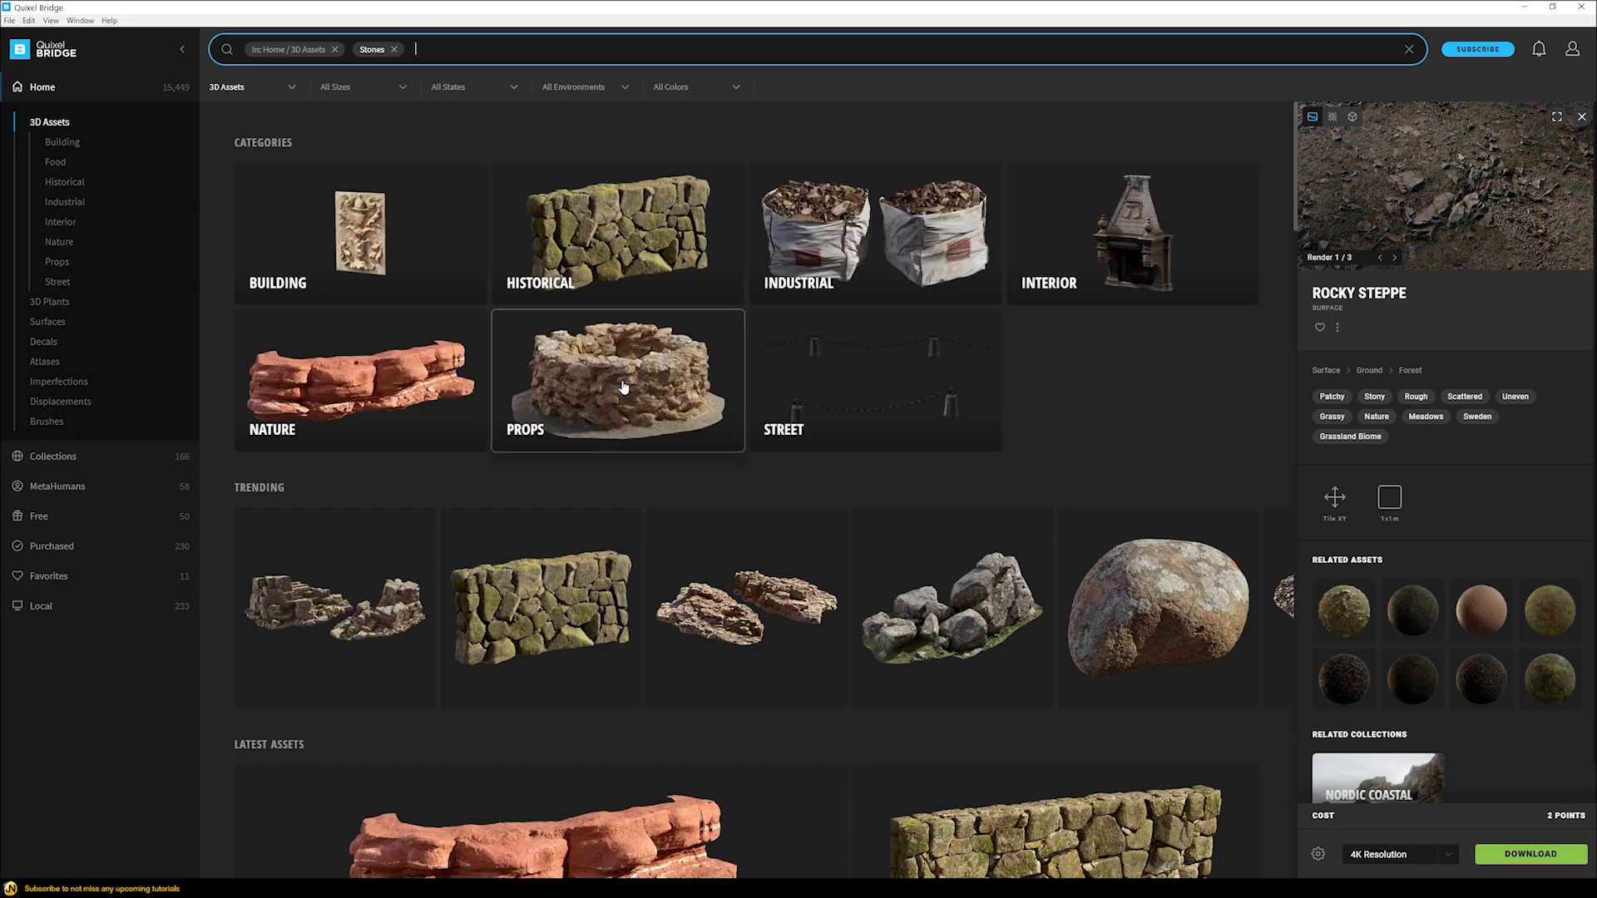
# Browse the stones search results as far as the downloaded Rock Pack asset
pyautogui.scroll(-10, 623, 387)
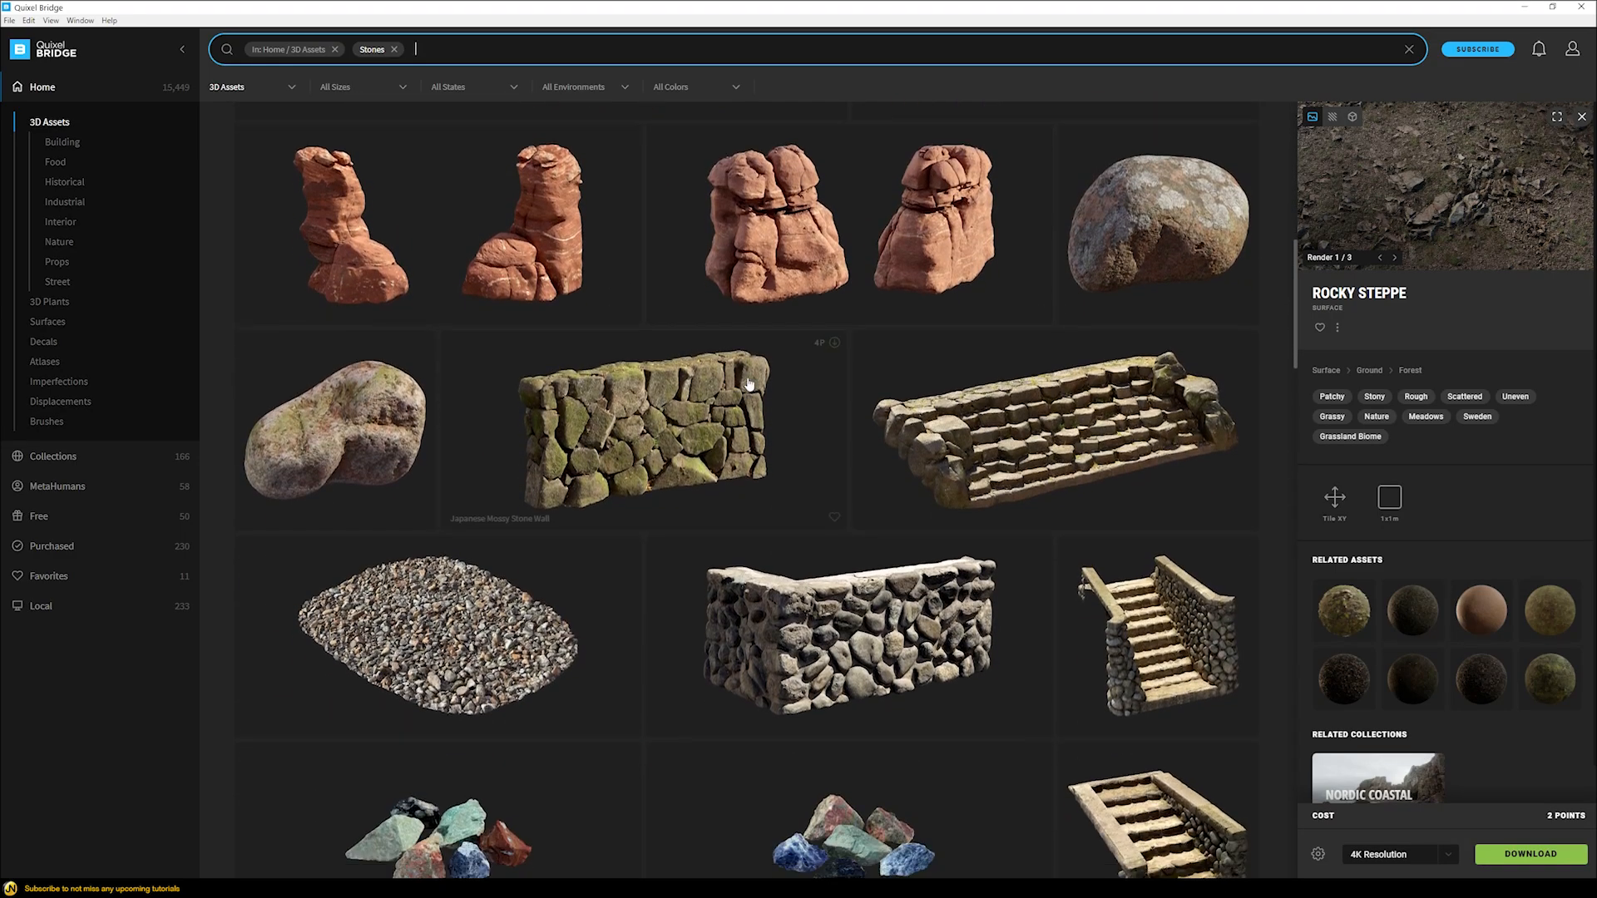
pyautogui.scroll(-8, 748, 385)
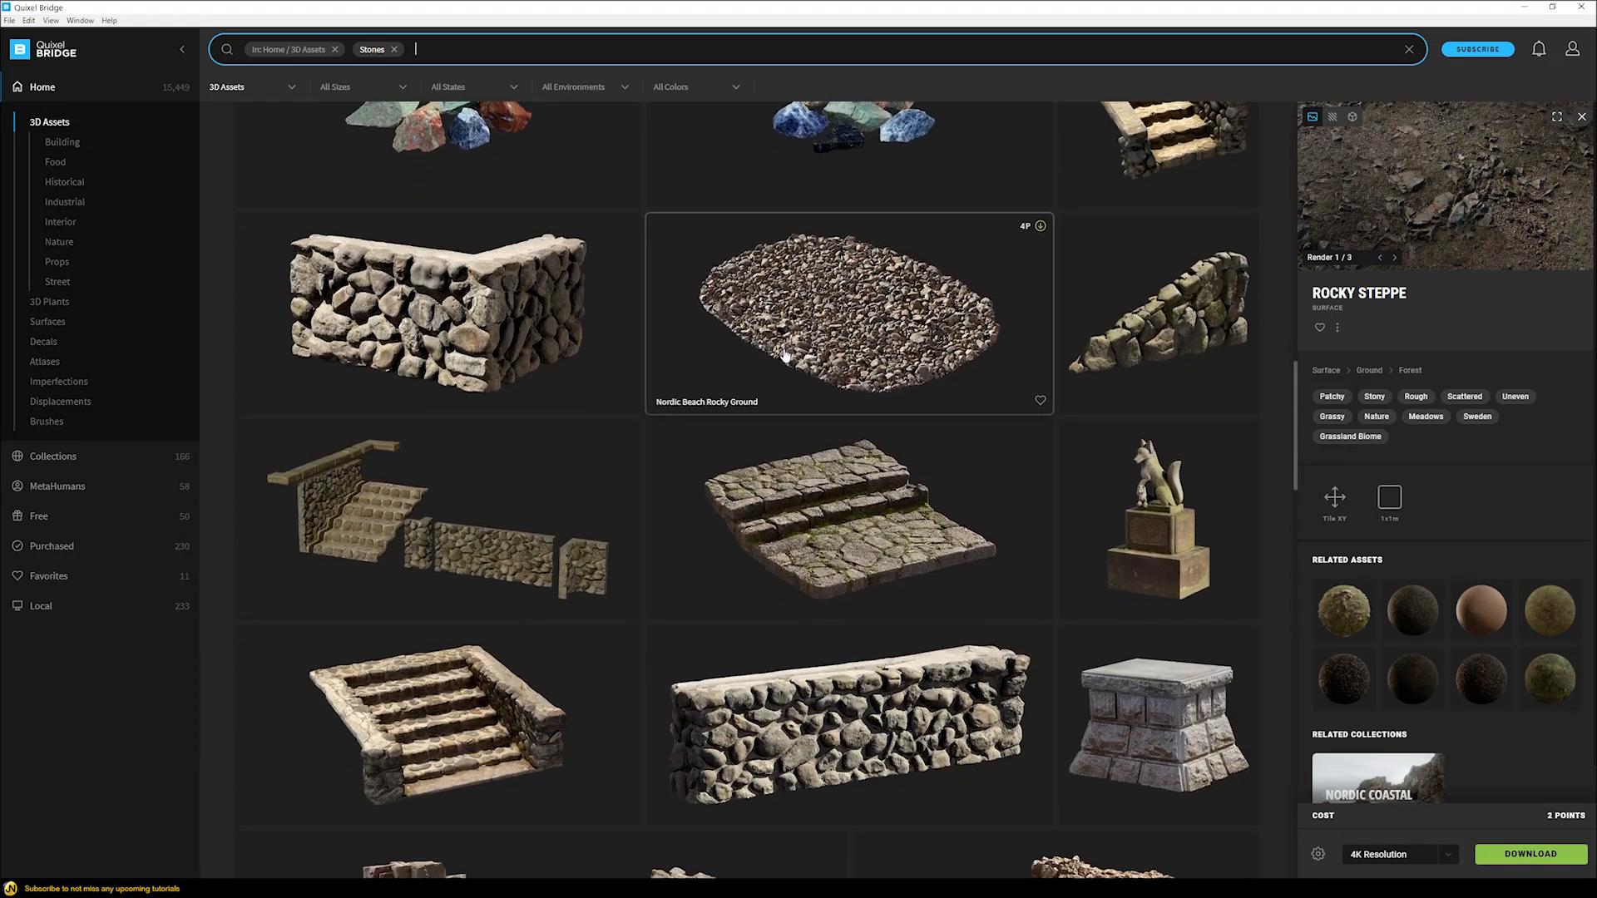
pyautogui.scroll(-15, 785, 356)
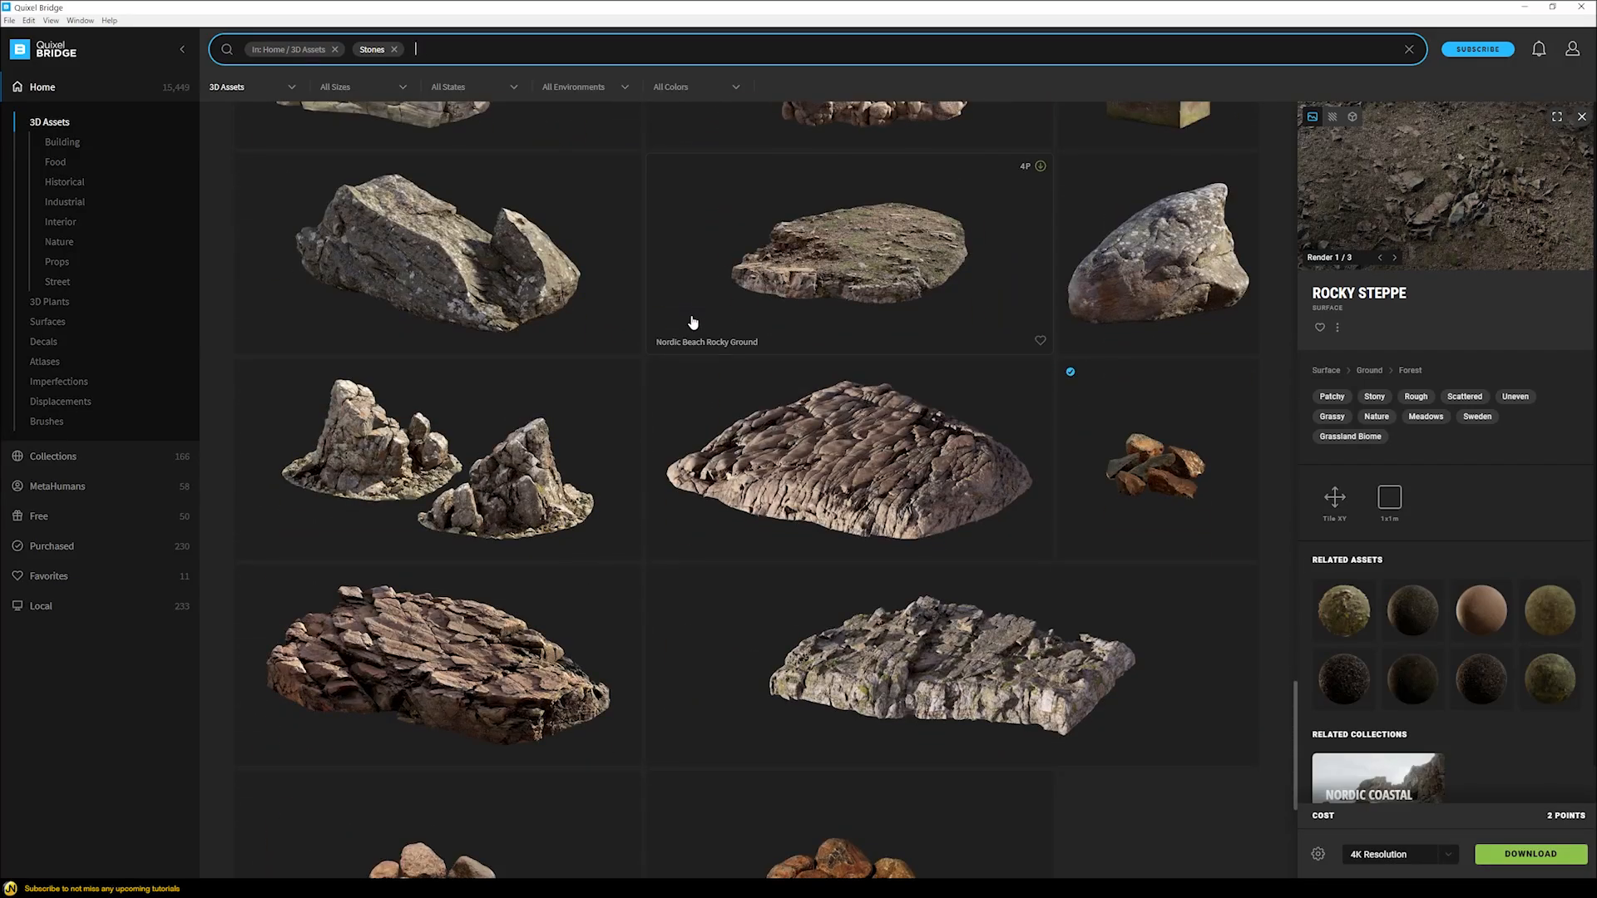
pyautogui.scroll(-5, 693, 322)
pyautogui.scroll(-2, 533, 302)
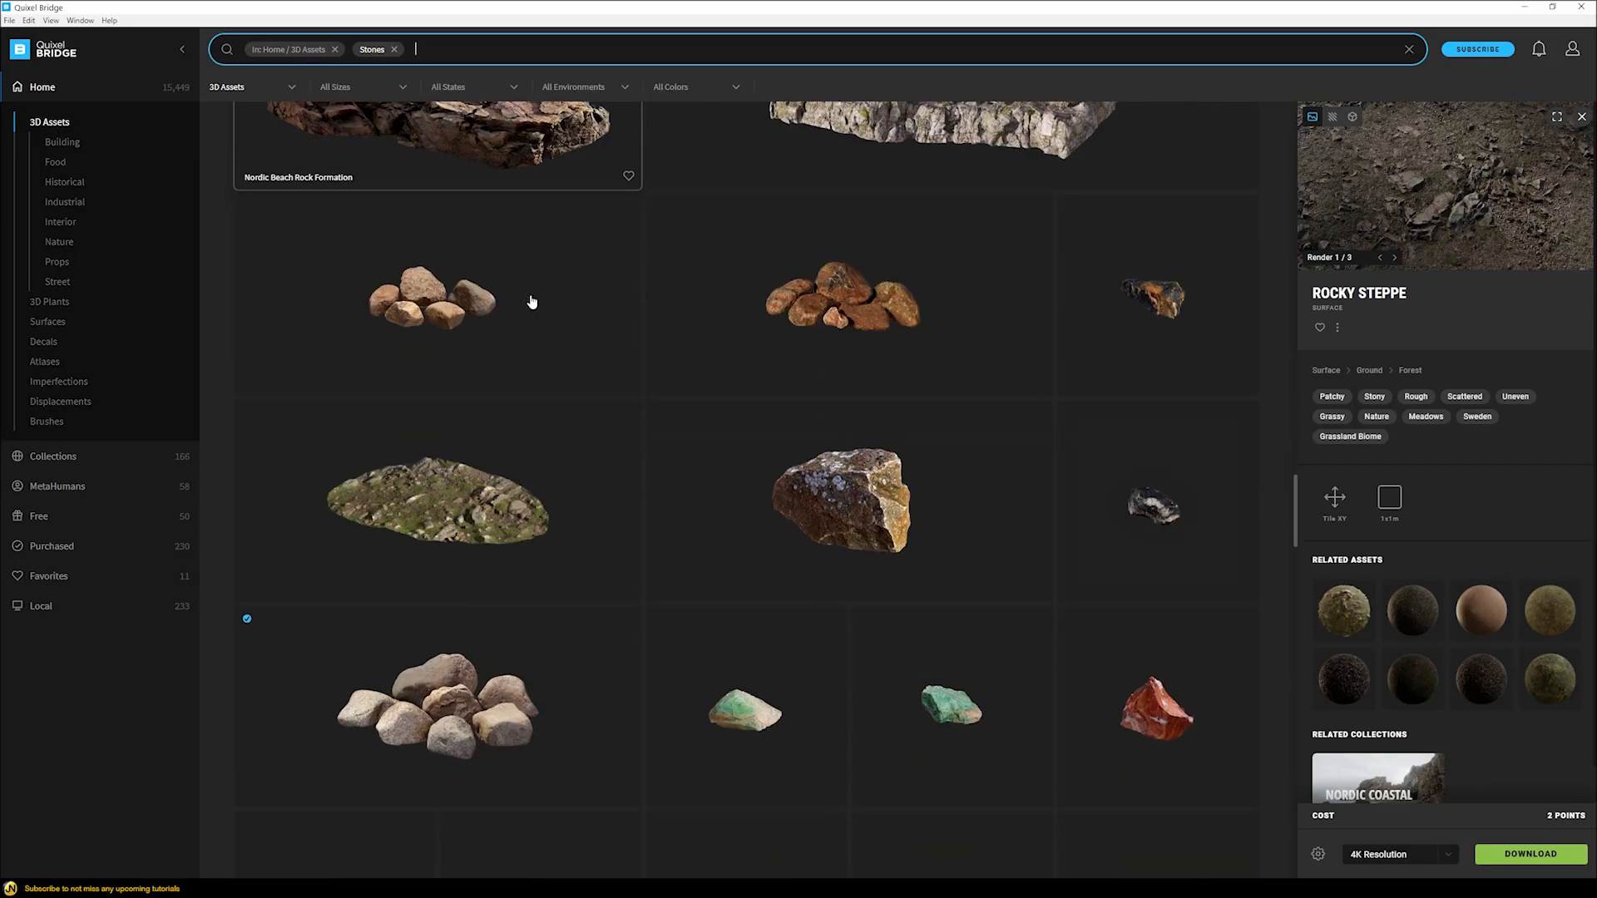
pyautogui.scroll(-4, 532, 302)
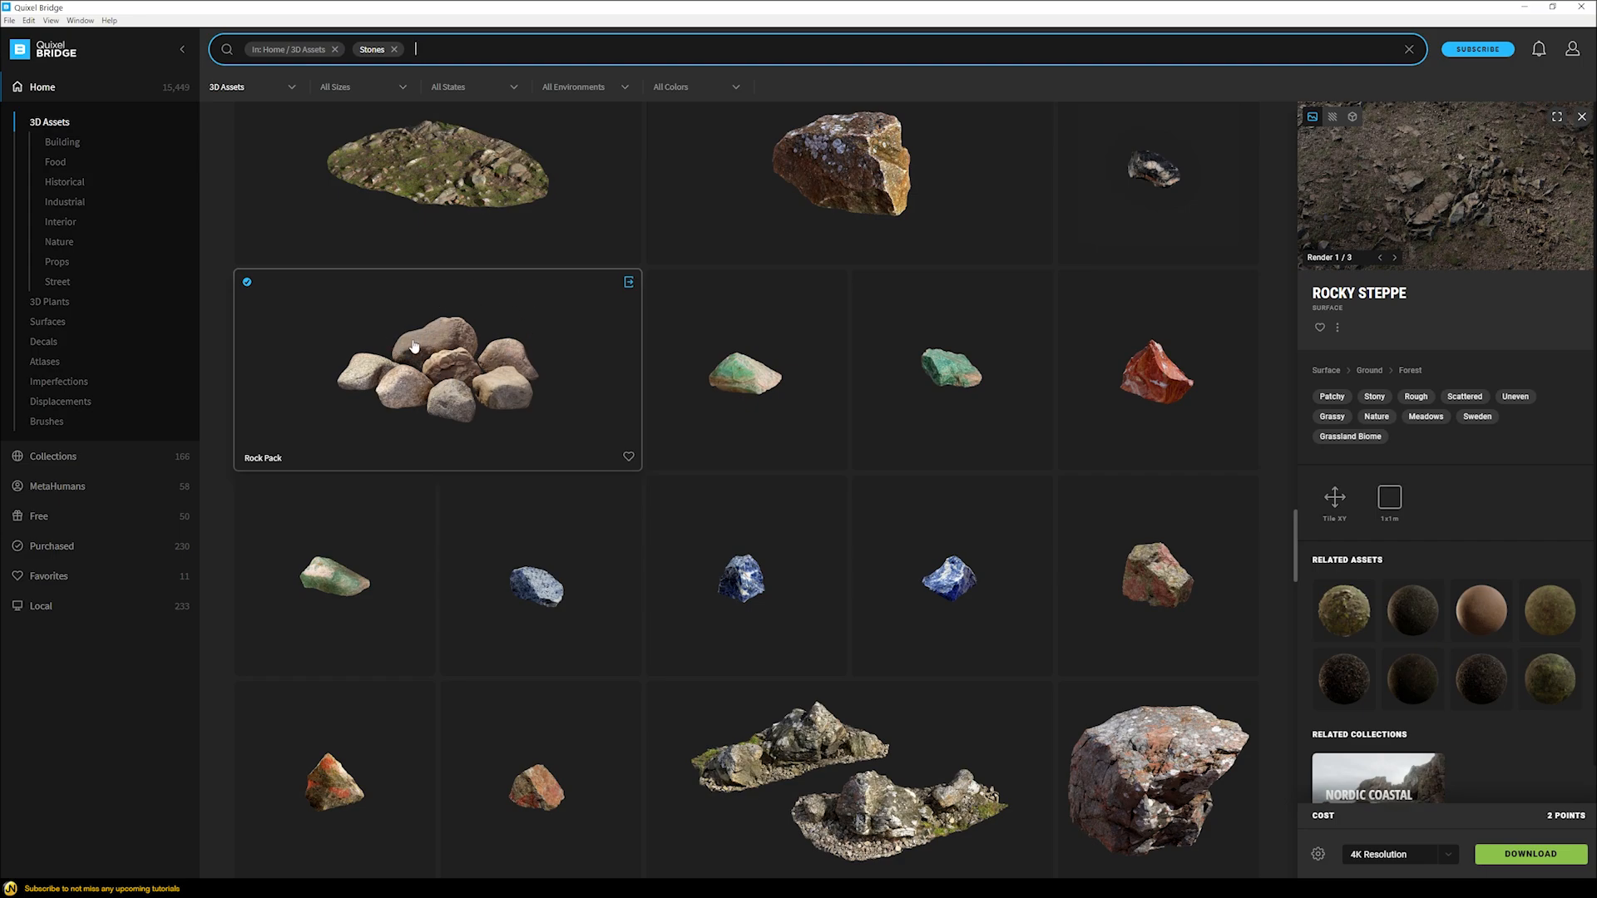
# Check the export settings for the 3ds Max target and export the Rock Pack asset in 4K resolution
pyautogui.click(29, 20)
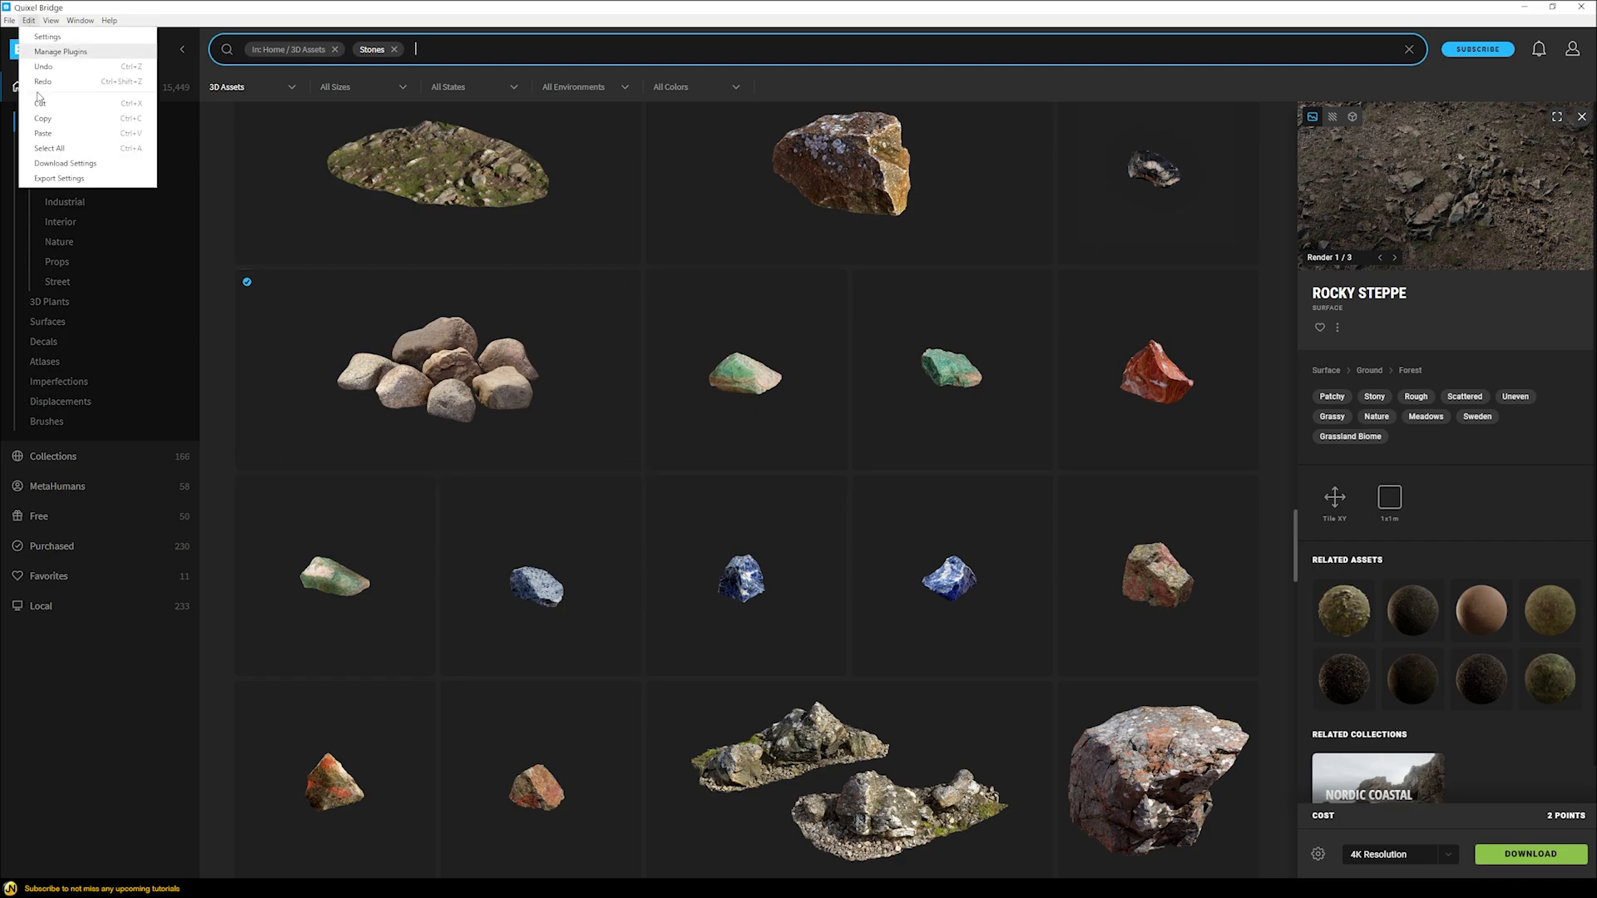
pyautogui.click(58, 178)
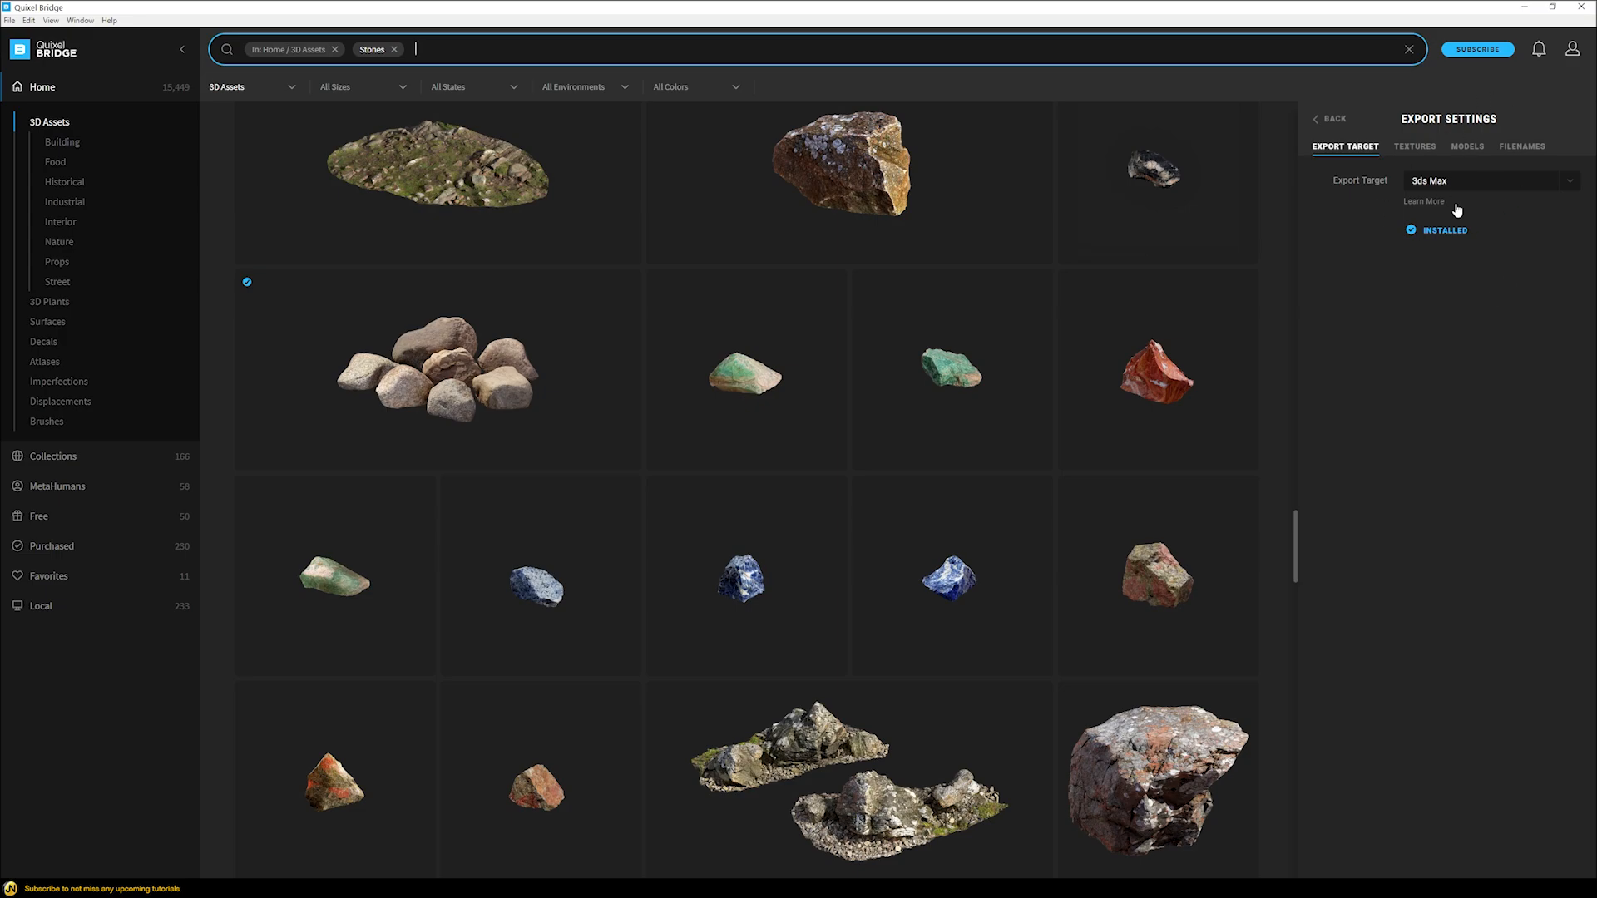
pyautogui.click(1335, 121)
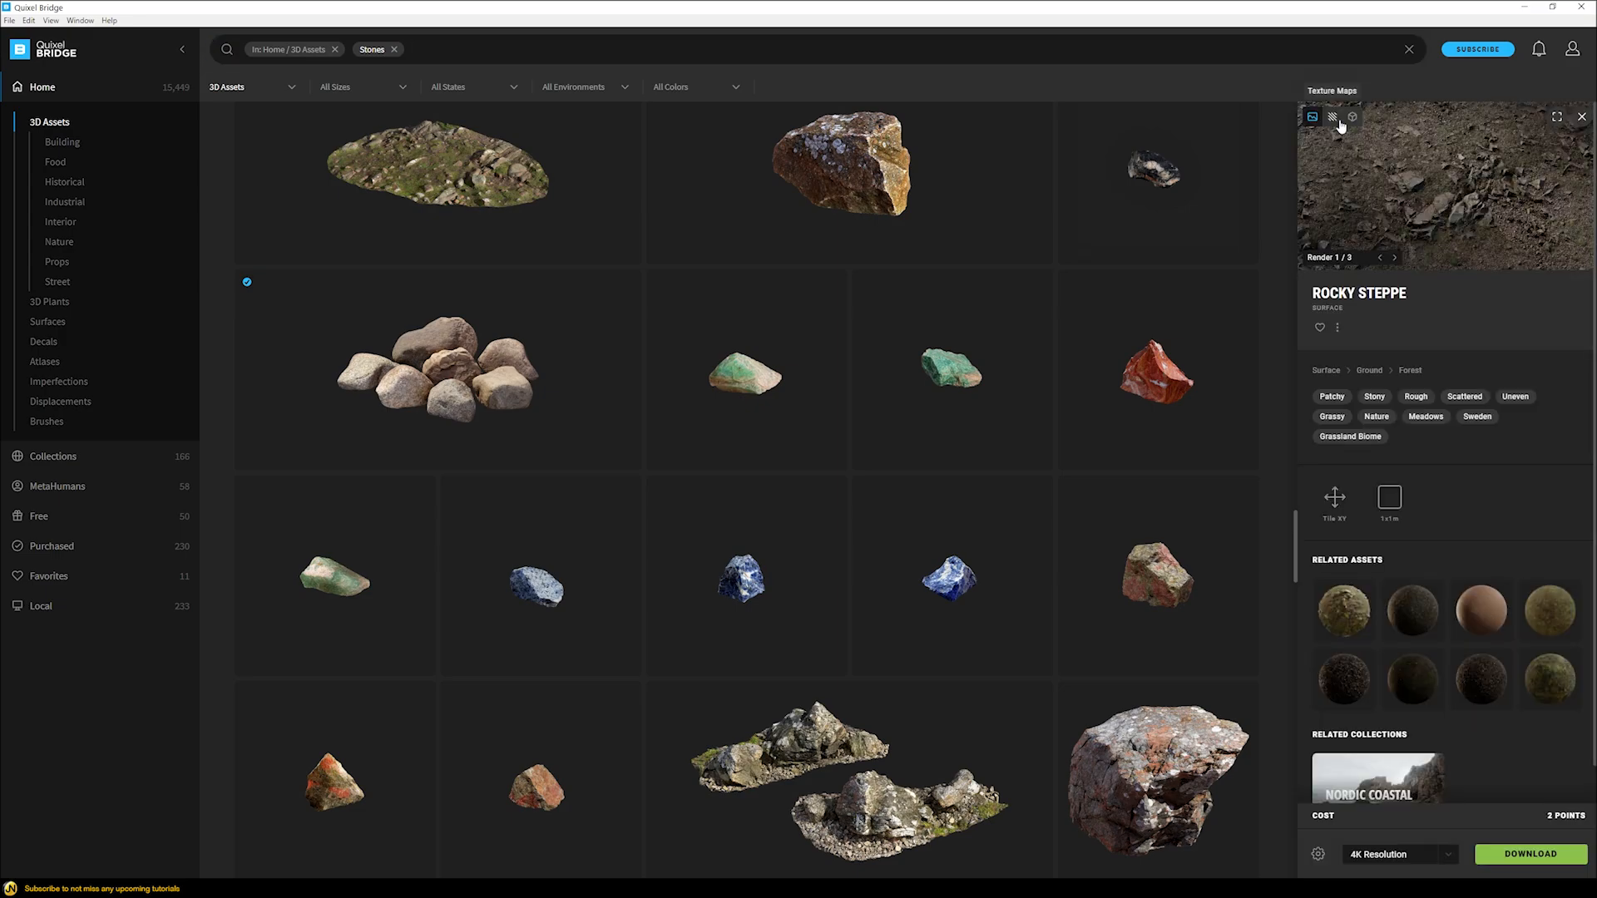
pyautogui.click(429, 361)
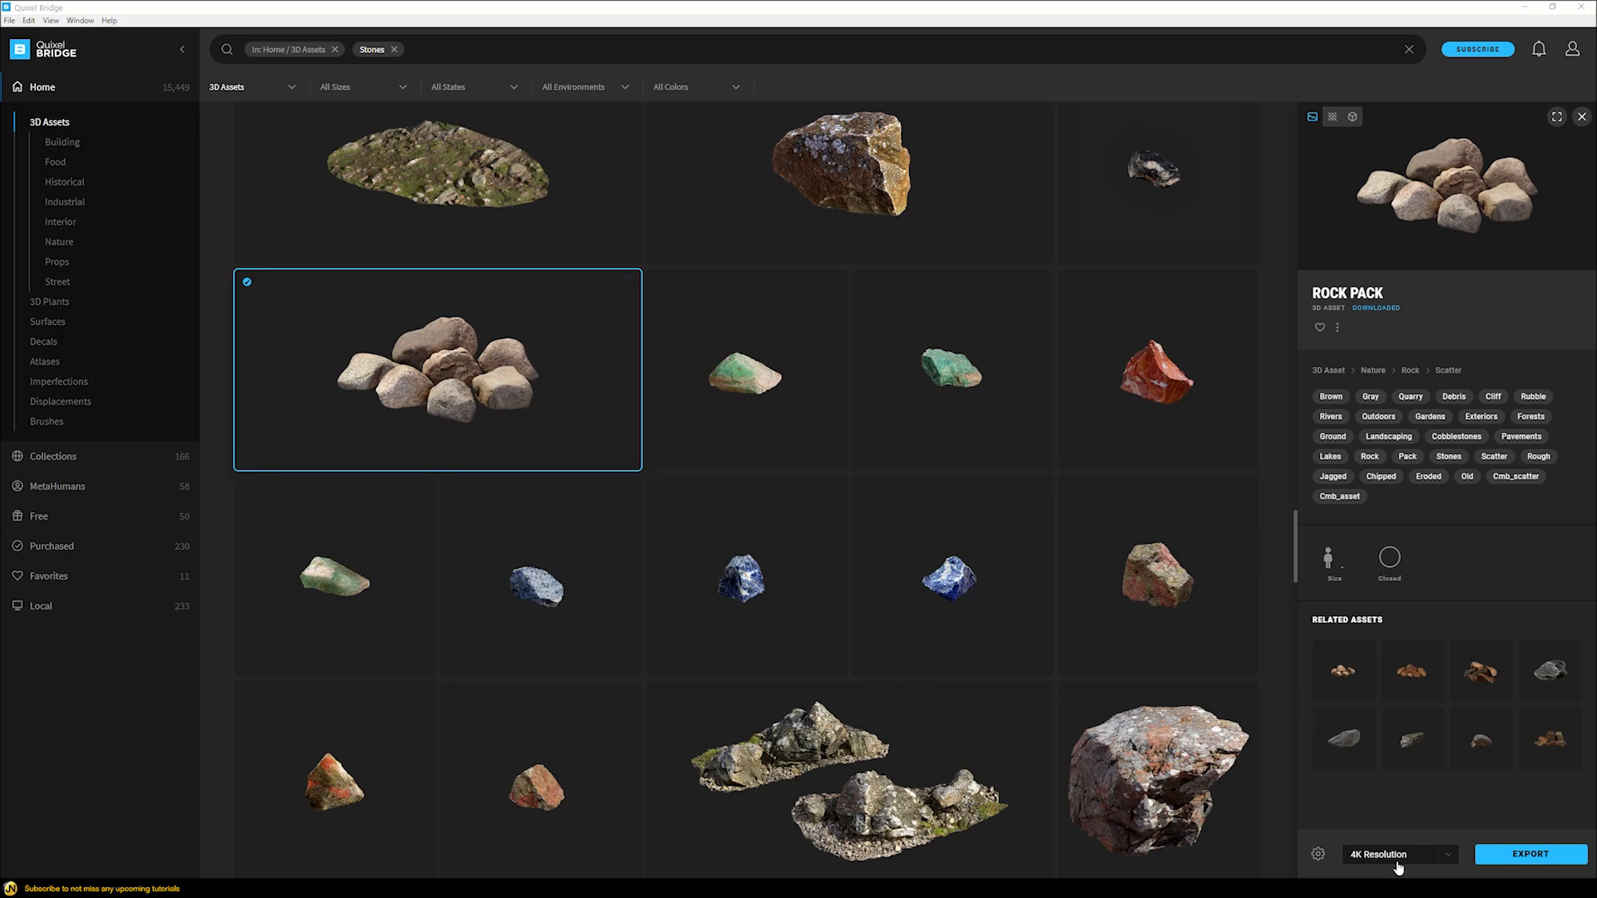
pyautogui.click(1519, 855)
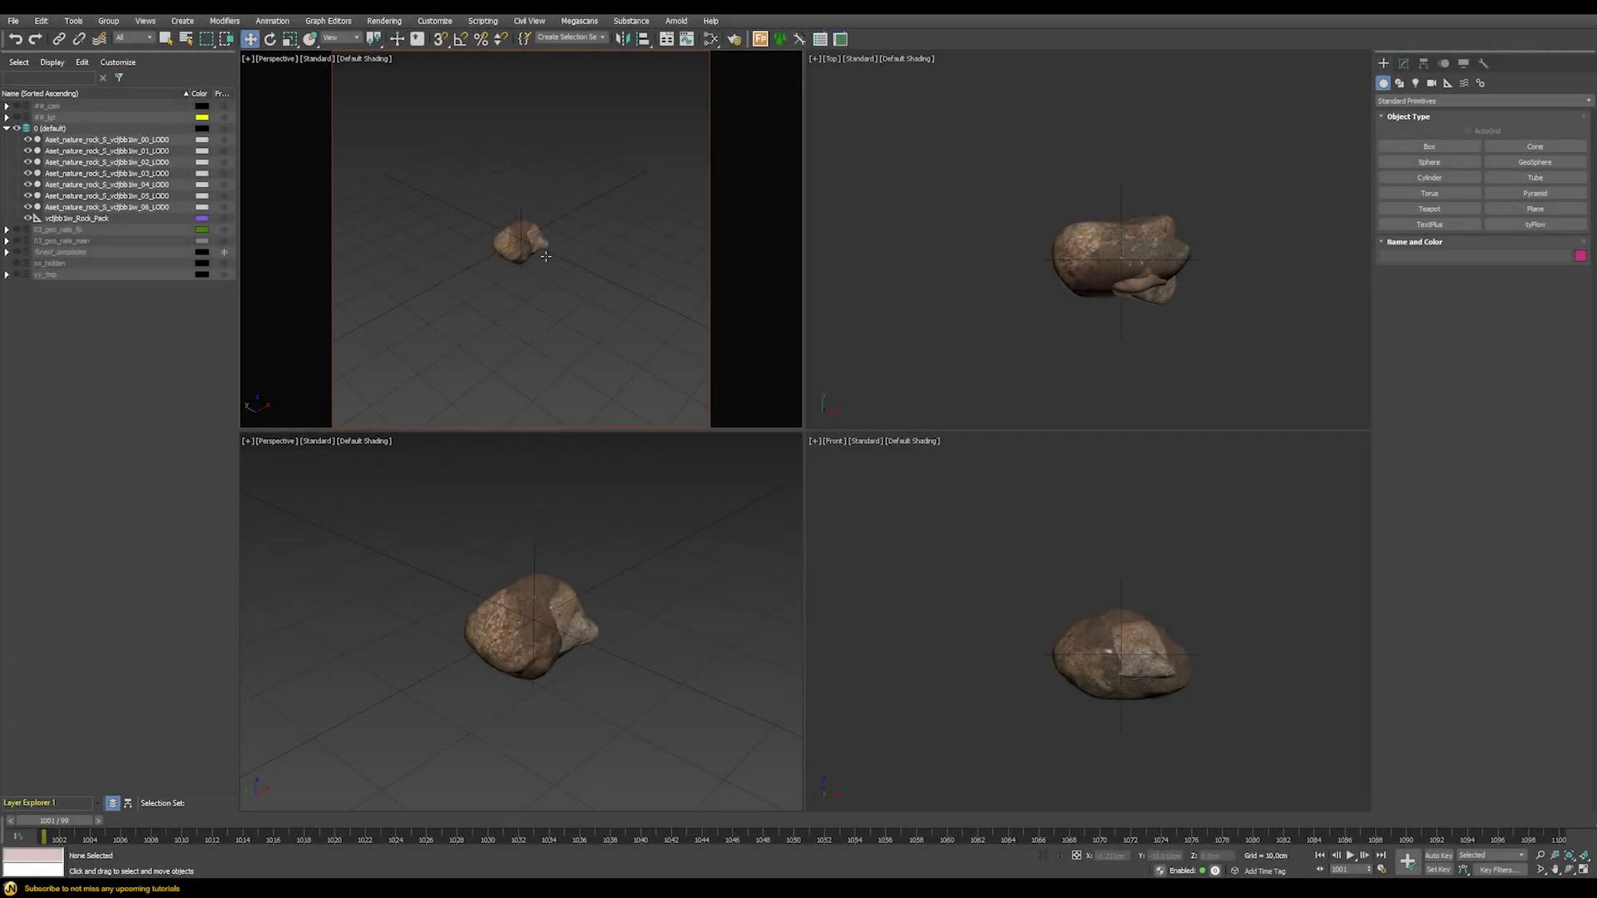
# In 3ds Max, delete the imported Rock_Pack helper object and move the overlapping stones apart into a spaced row
pyautogui.click(543, 252)
pyautogui.press('Delete')
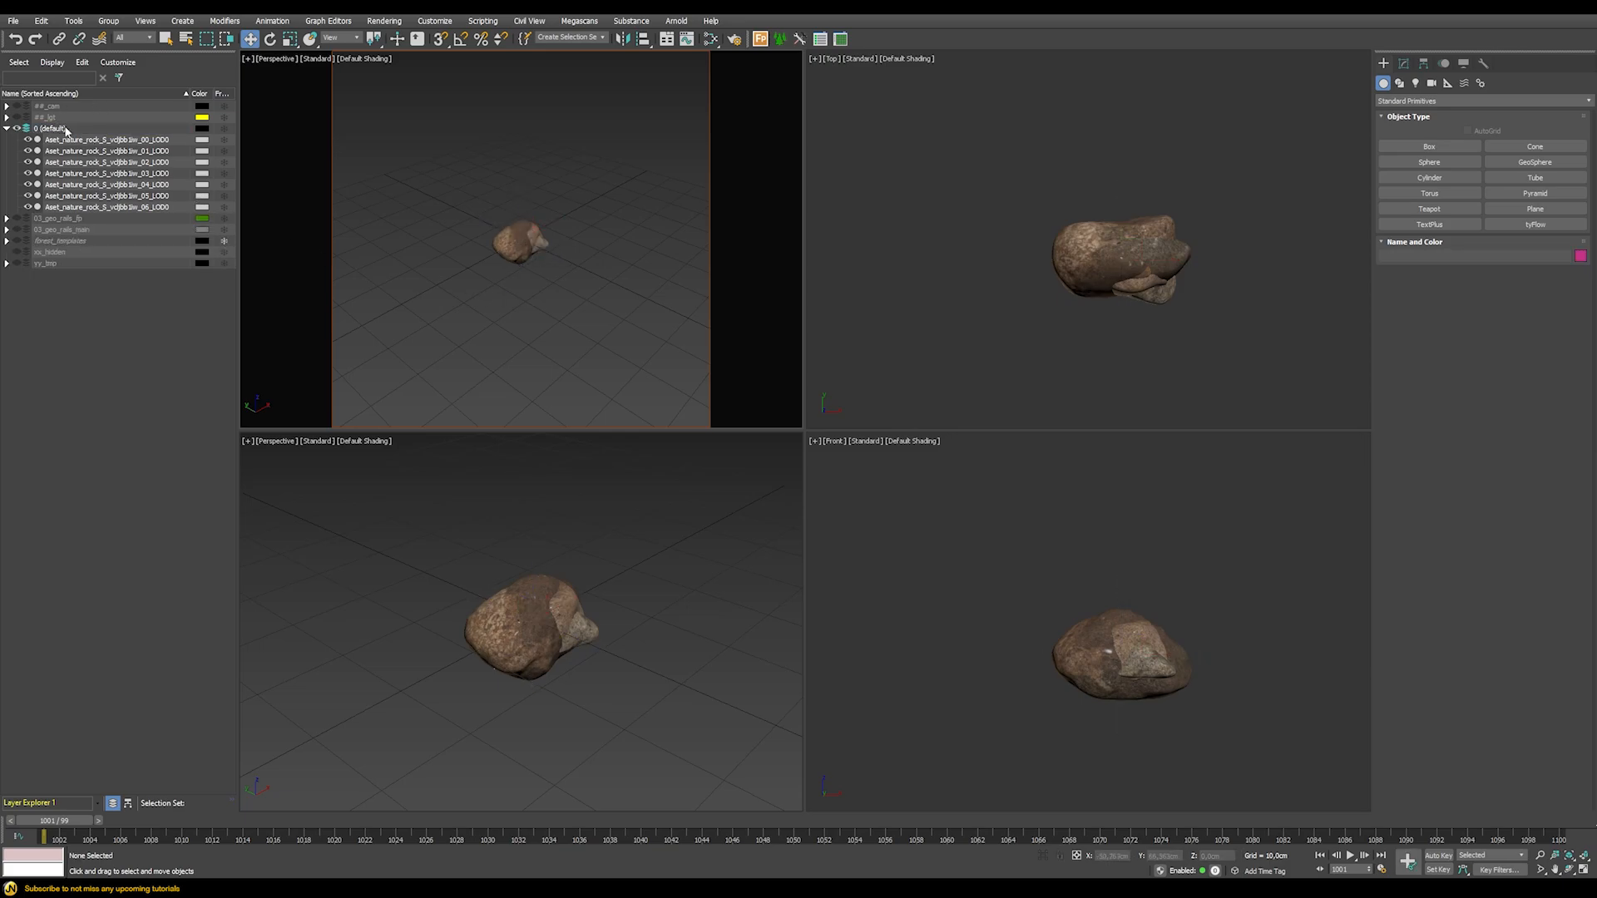
pyautogui.click(519, 254)
pyautogui.moveTo(490, 229); pyautogui.dragTo(581, 287)
pyautogui.click(508, 238)
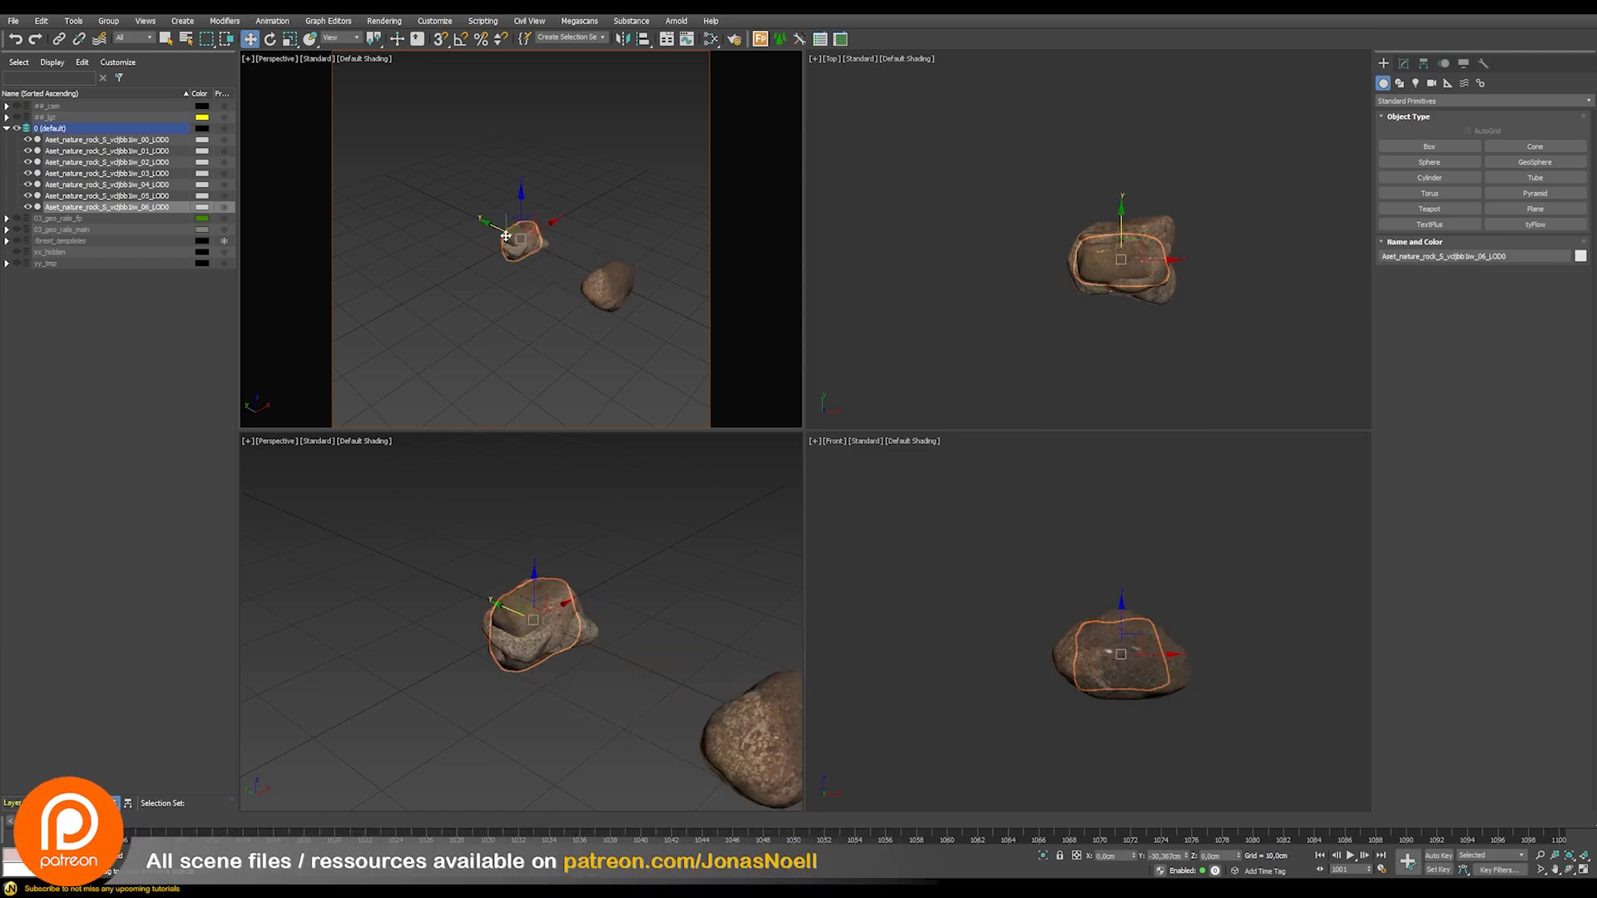
pyautogui.moveTo(506, 236); pyautogui.dragTo(395, 192)
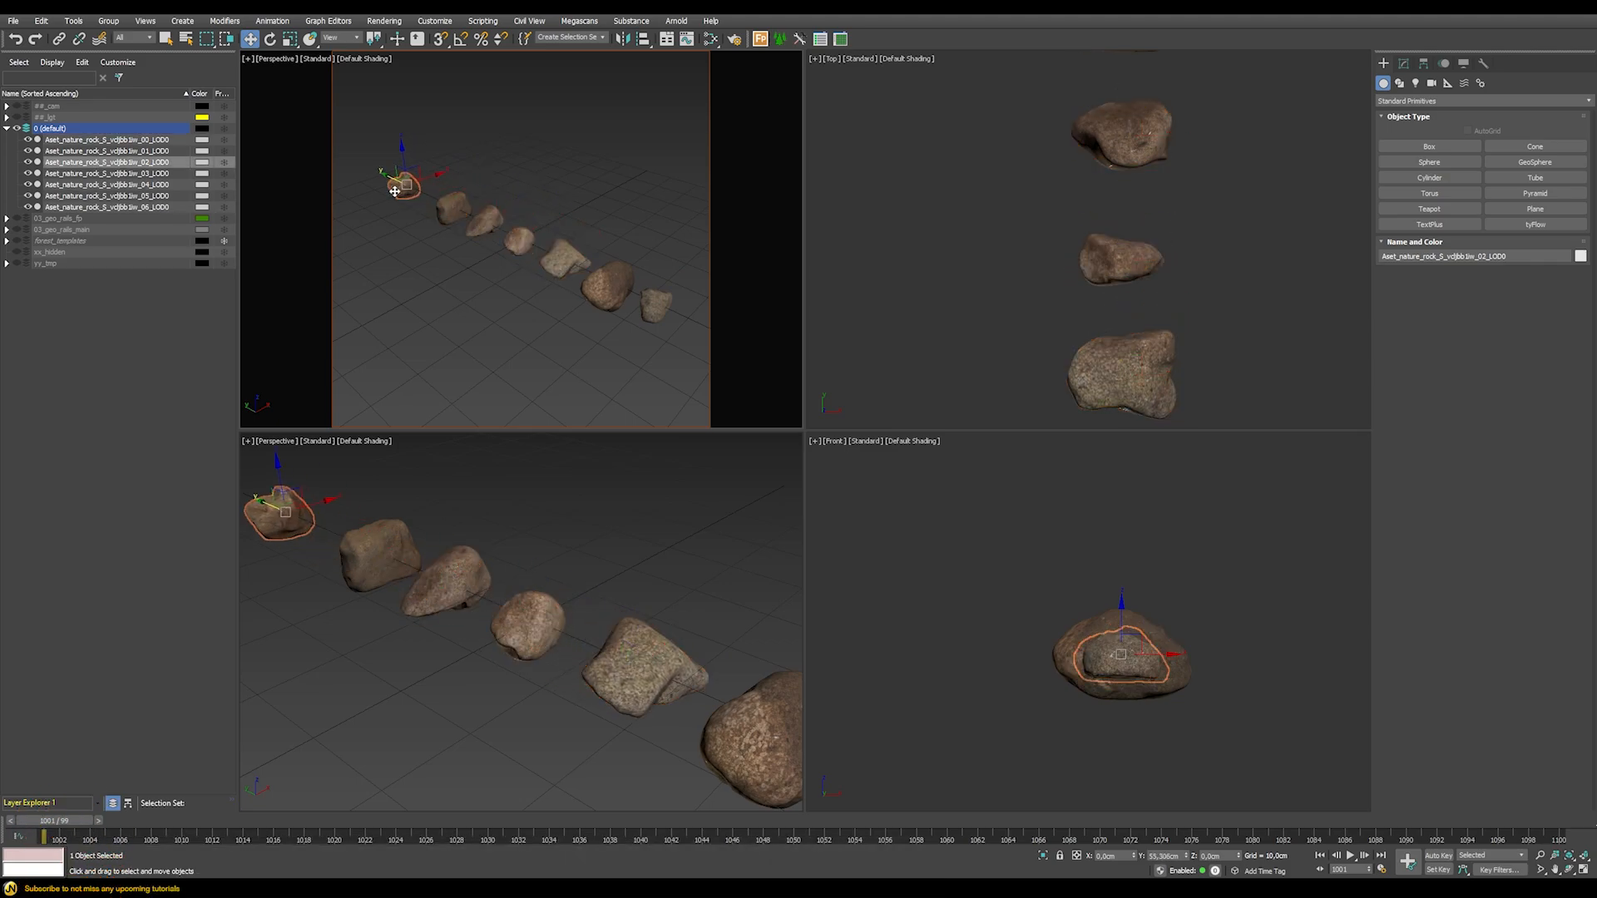
pyautogui.click(497, 250)
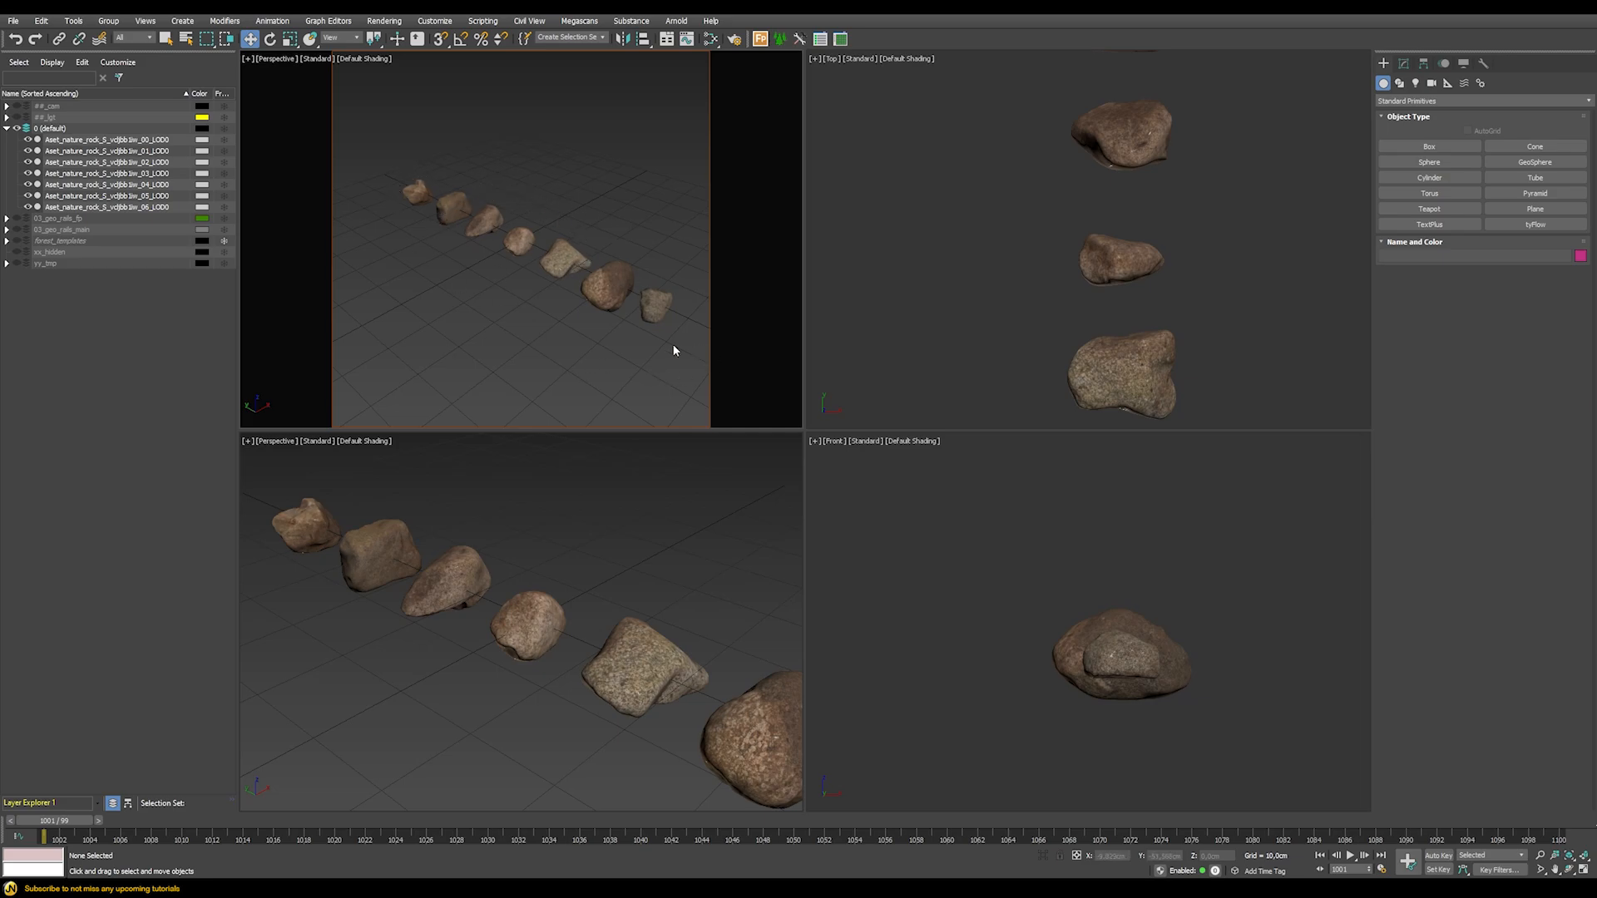
# Try raising the Rock_Pack material's bump map amount to 100 and its reflection colour to white in the Slate Material Editor
pyautogui.press('m')
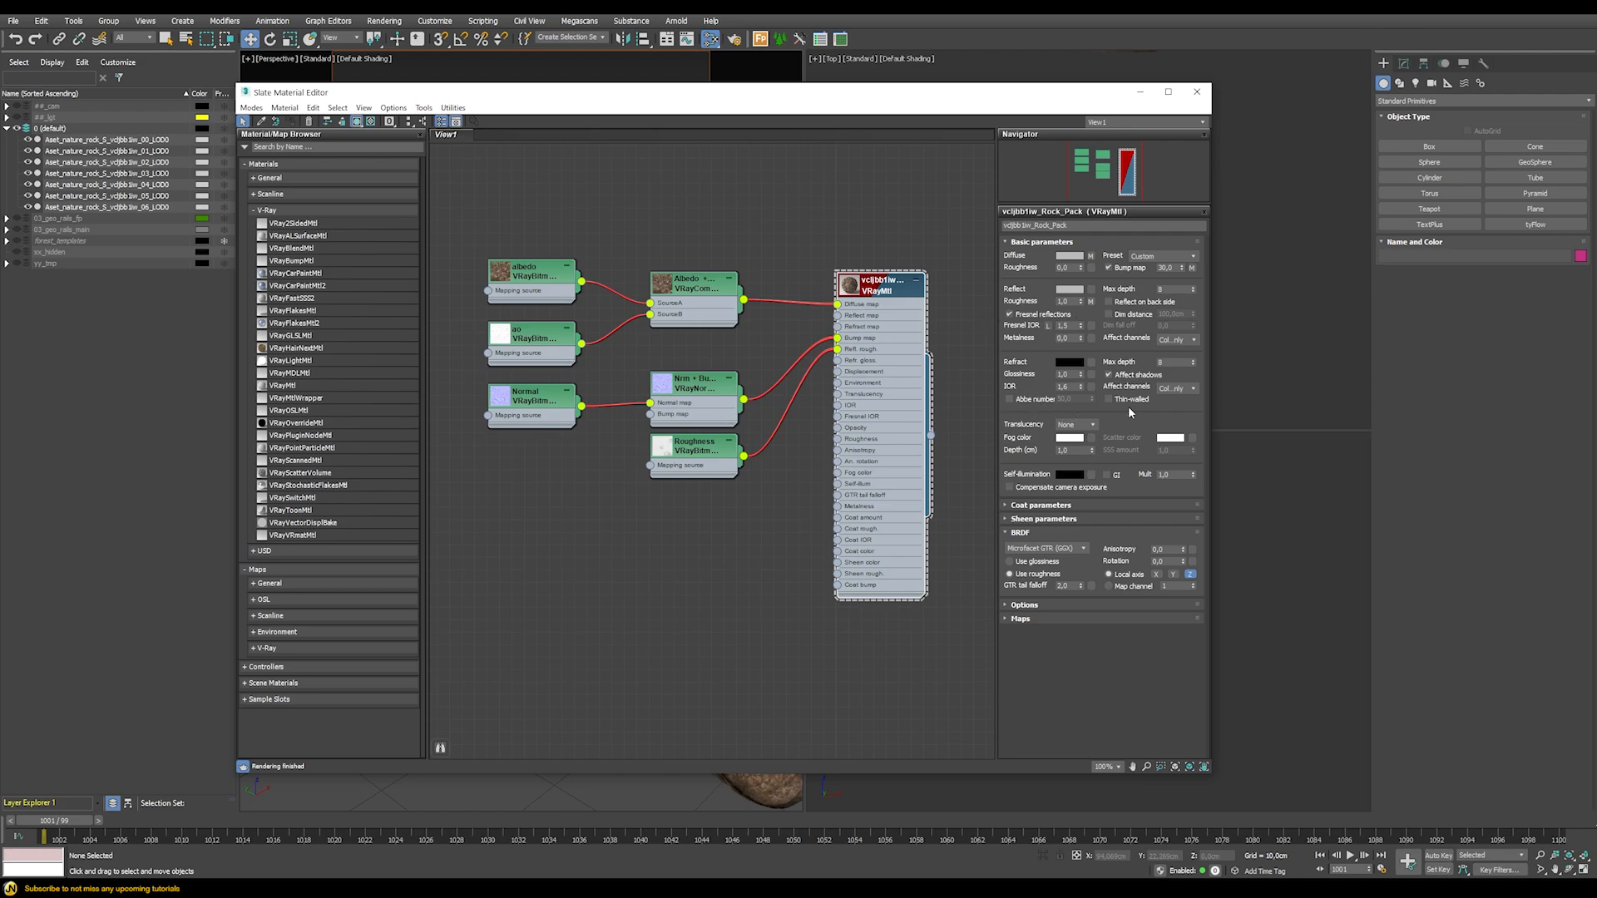
pyautogui.click(1169, 268)
pyautogui.write('100')
pyautogui.press('Return')
pyautogui.click(1067, 290)
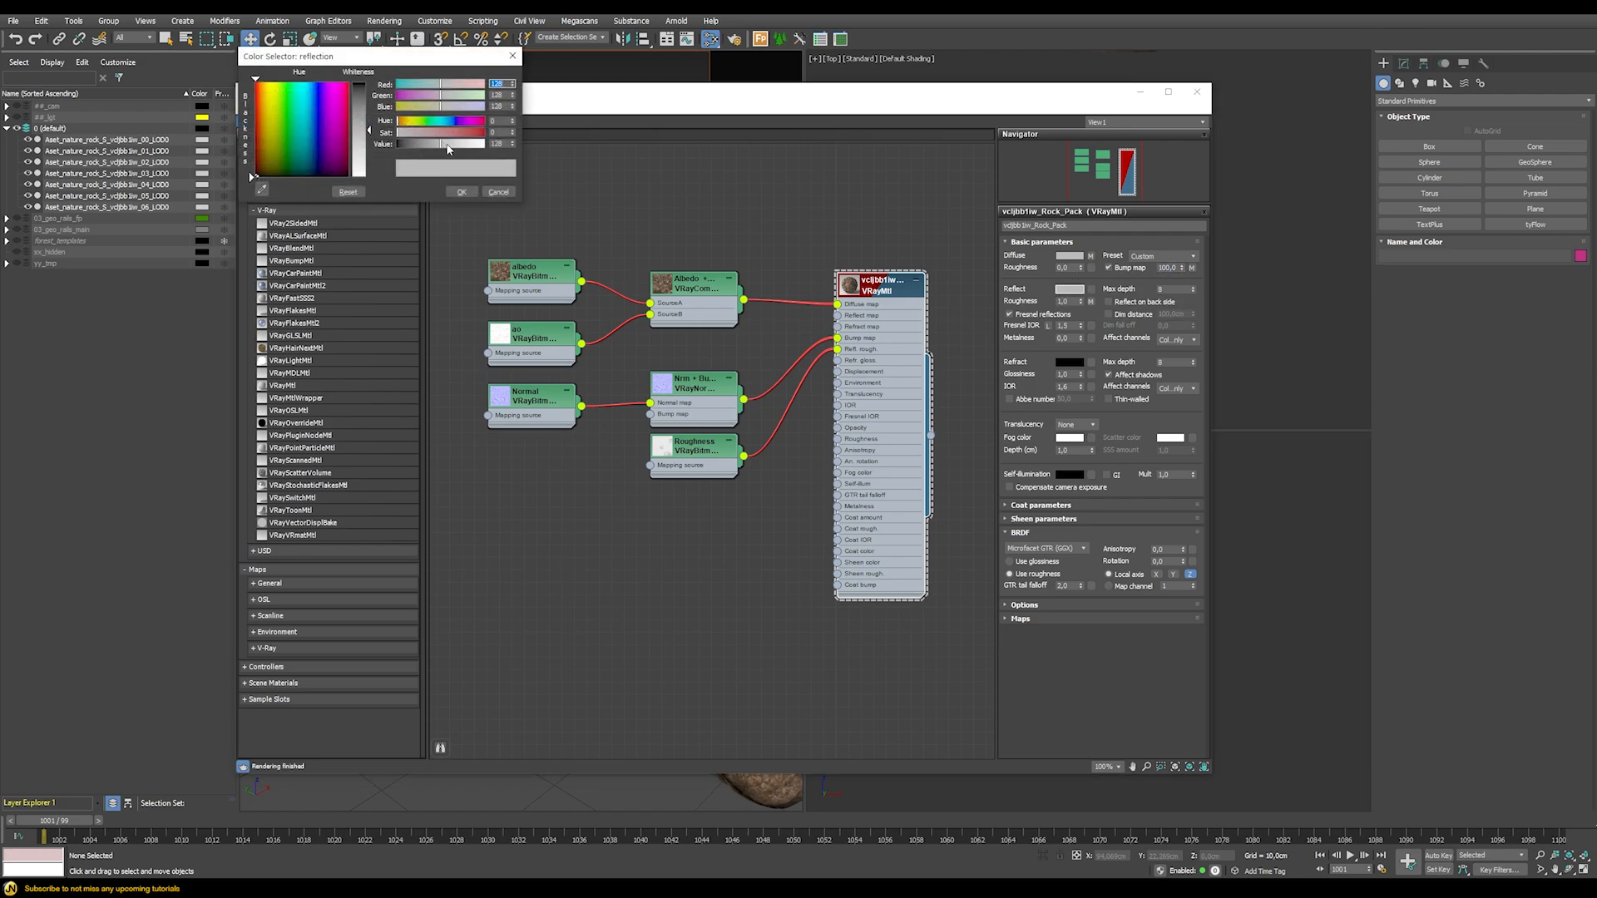
pyautogui.moveTo(447, 144); pyautogui.dragTo(491, 144)
pyautogui.click(462, 192)
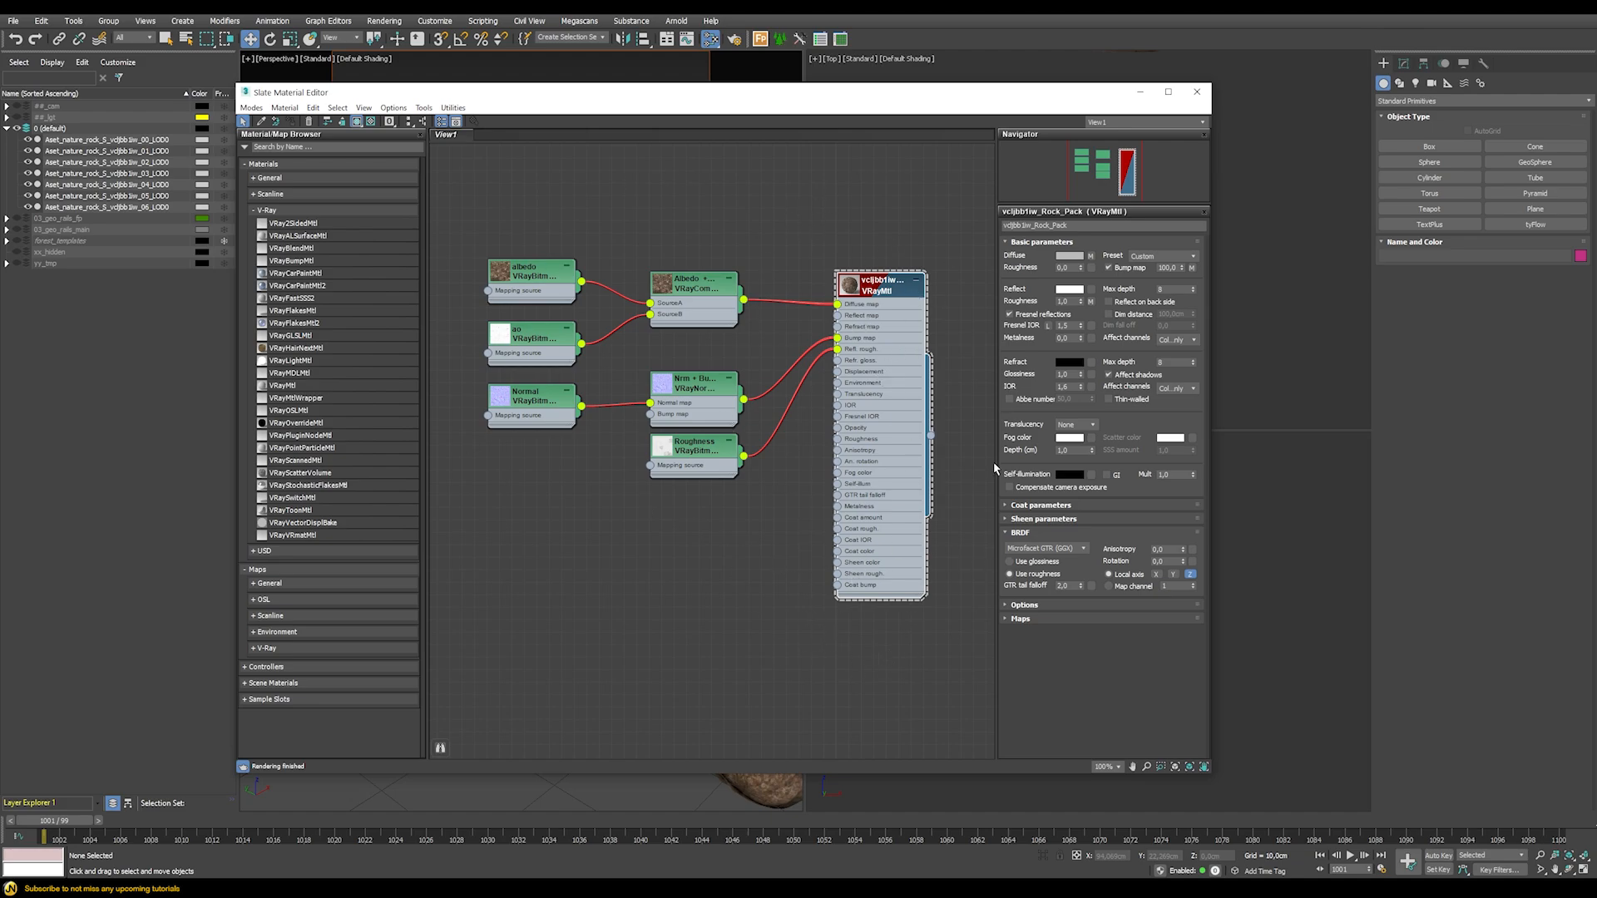
pyautogui.click(1197, 91)
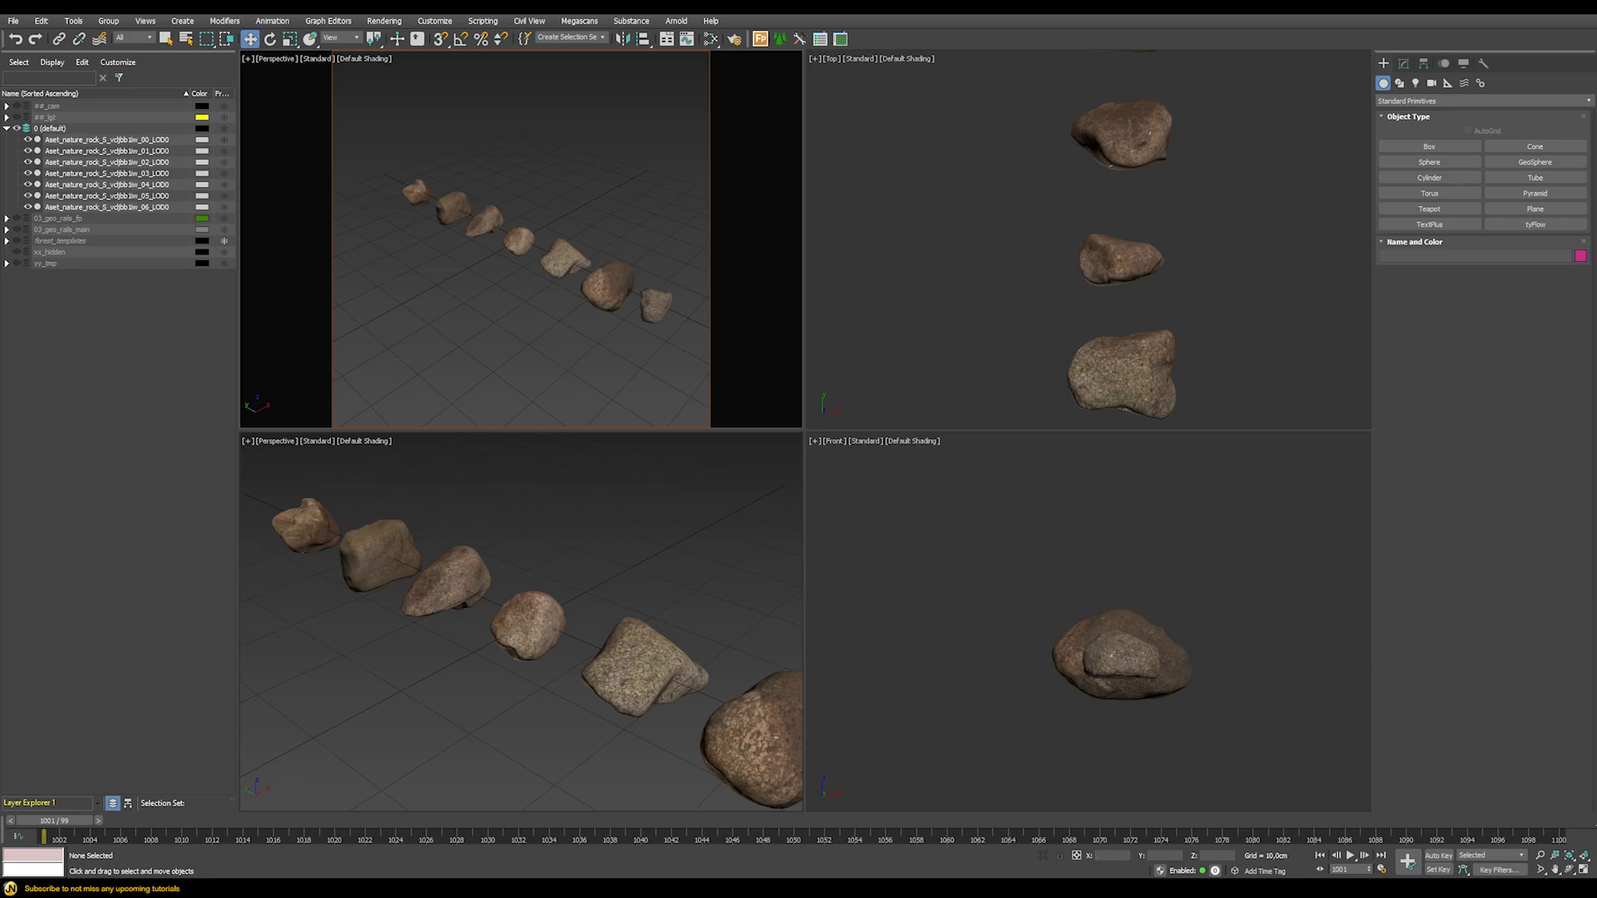
# Set the Rock_Pack VRayMtl's reflection colour to pure white (value 255) and its bump map amount to 100
pyautogui.press('m')
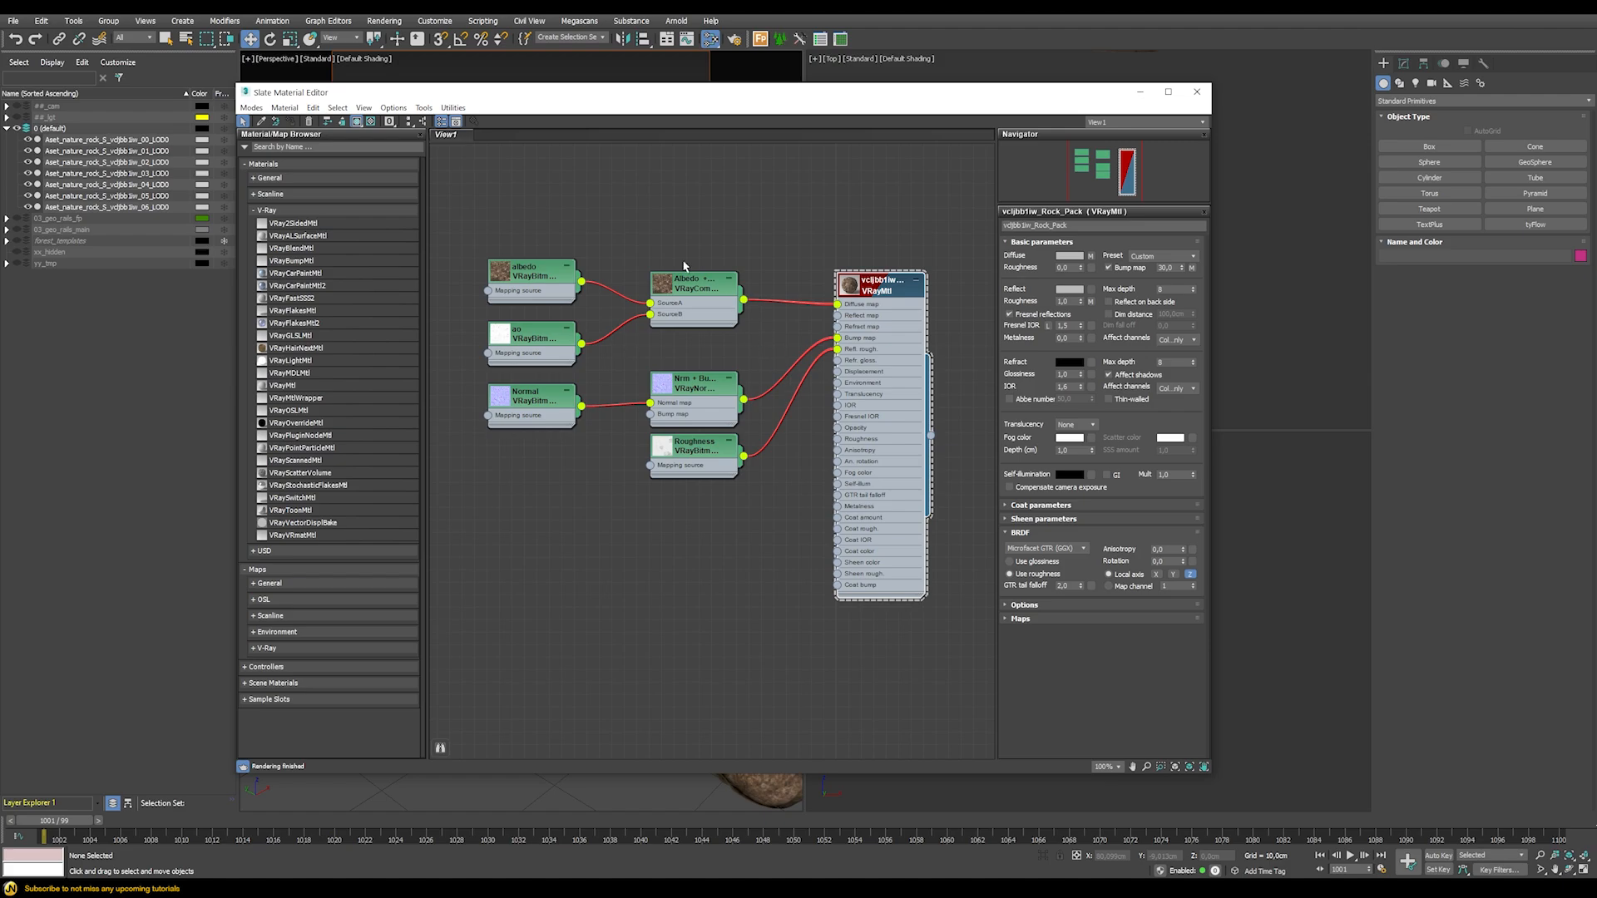
pyautogui.moveTo(471, 224); pyautogui.dragTo(585, 499)
pyautogui.moveTo(439, 239); pyautogui.dragTo(599, 460)
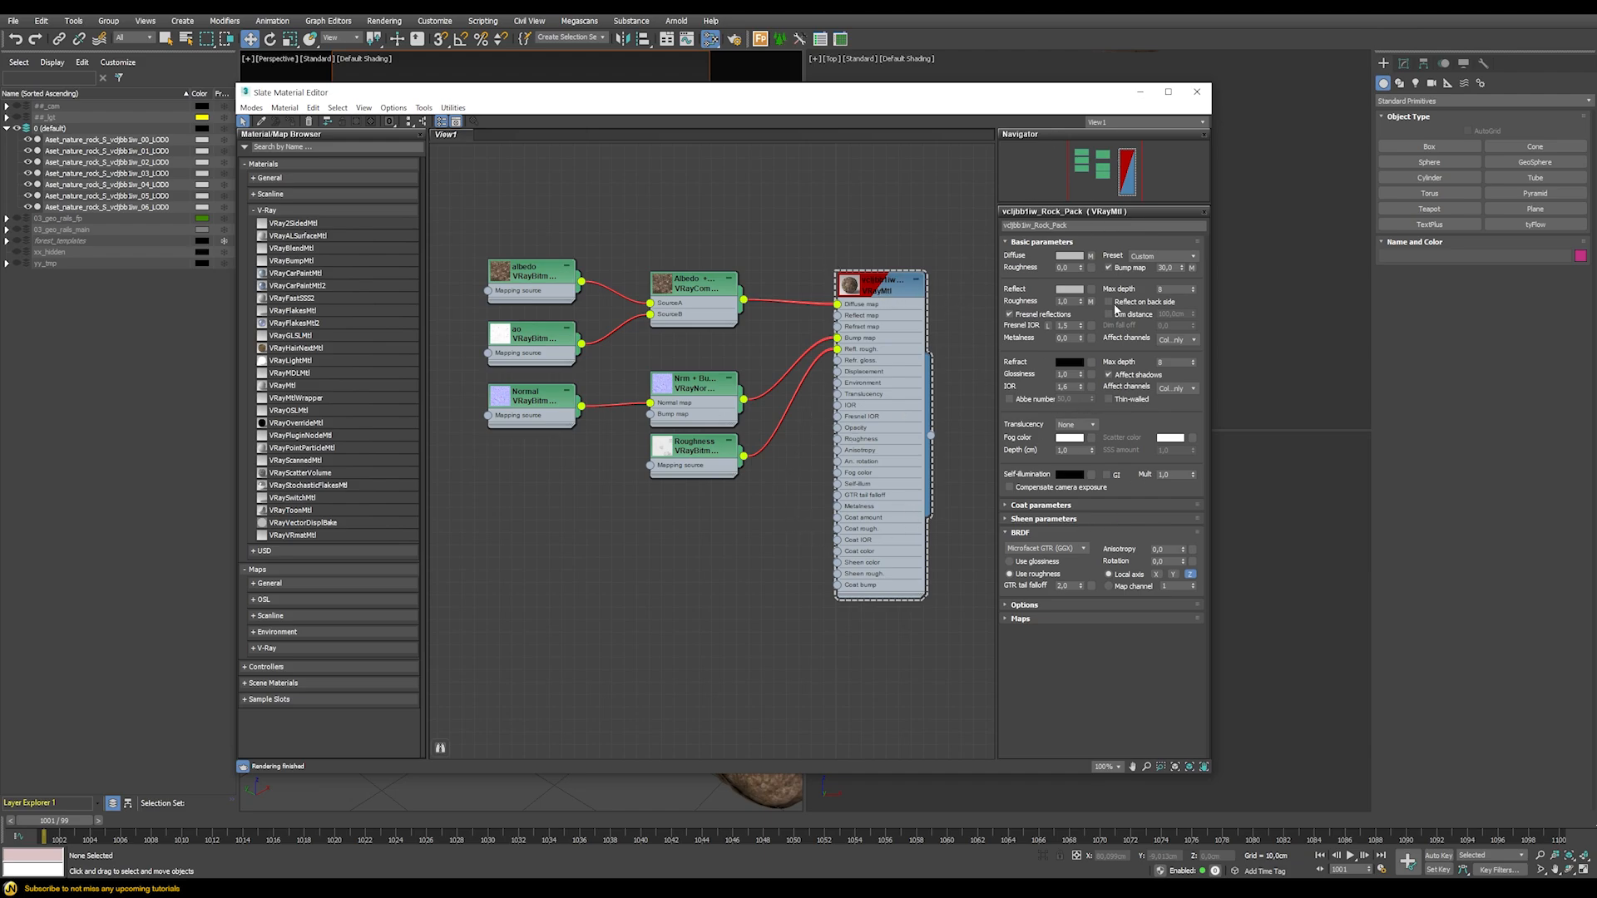
pyautogui.click(1070, 288)
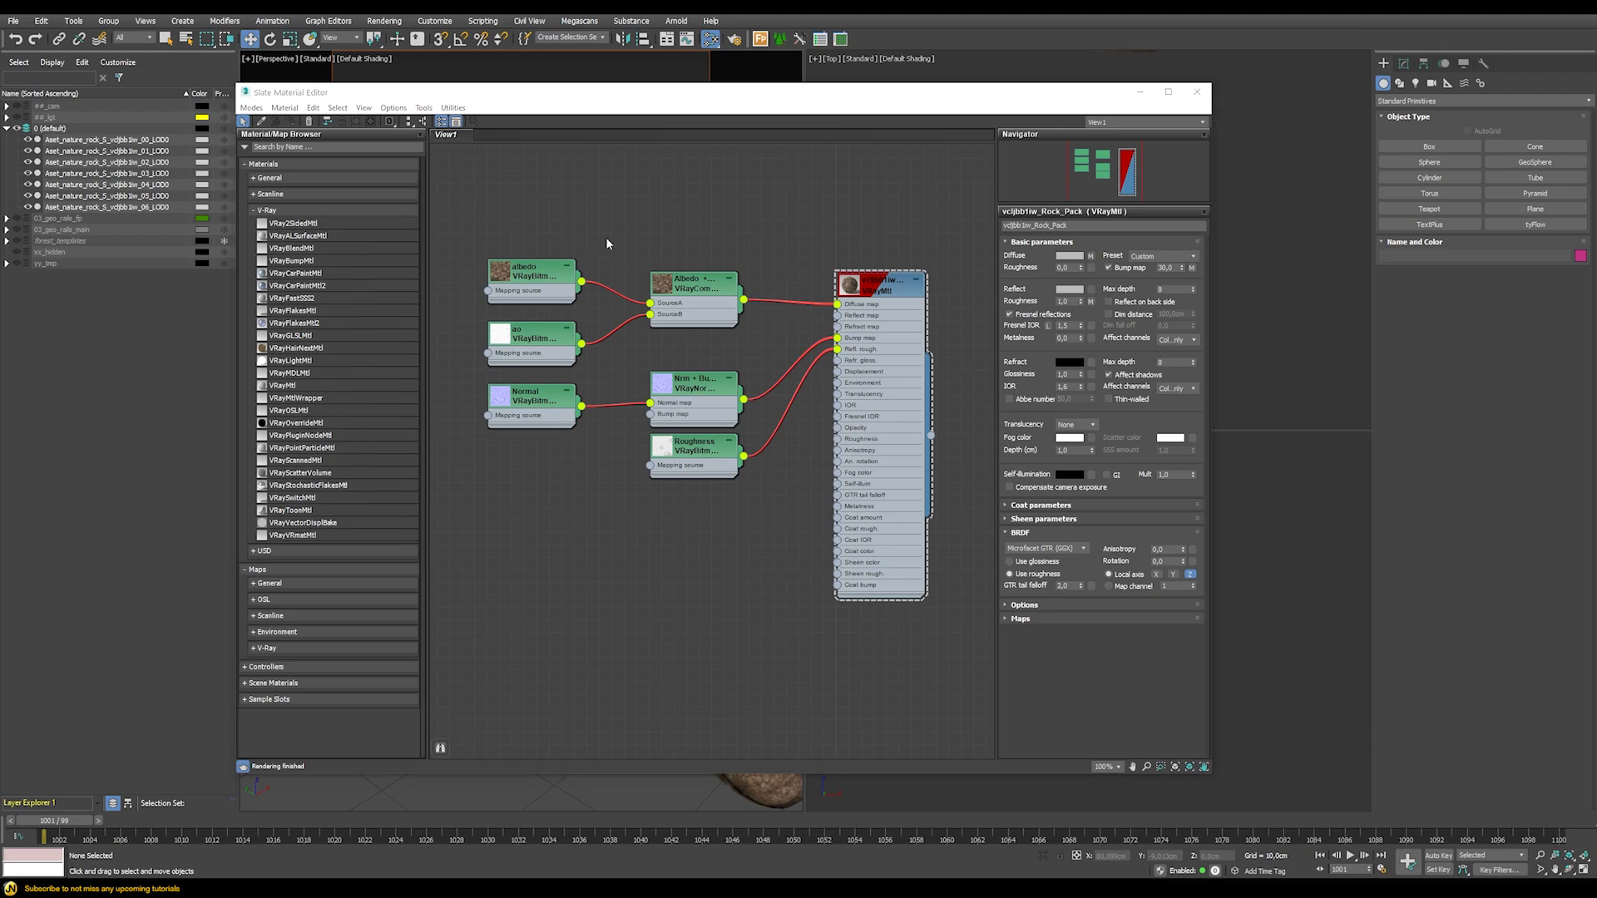
pyautogui.moveTo(456, 148); pyautogui.dragTo(491, 145)
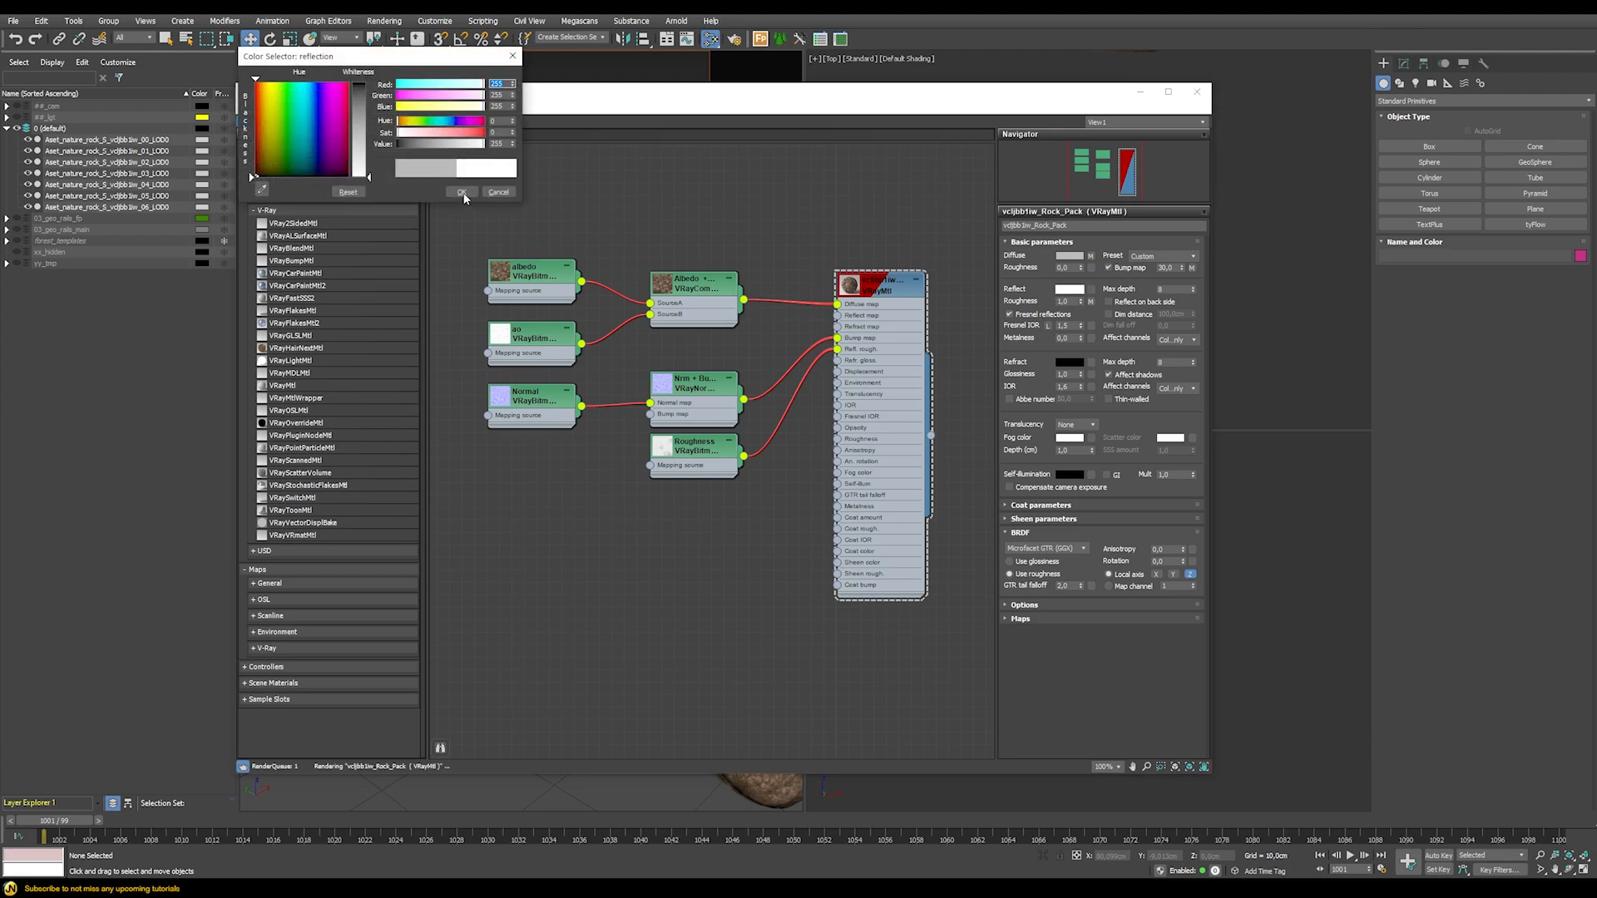
pyautogui.click(462, 193)
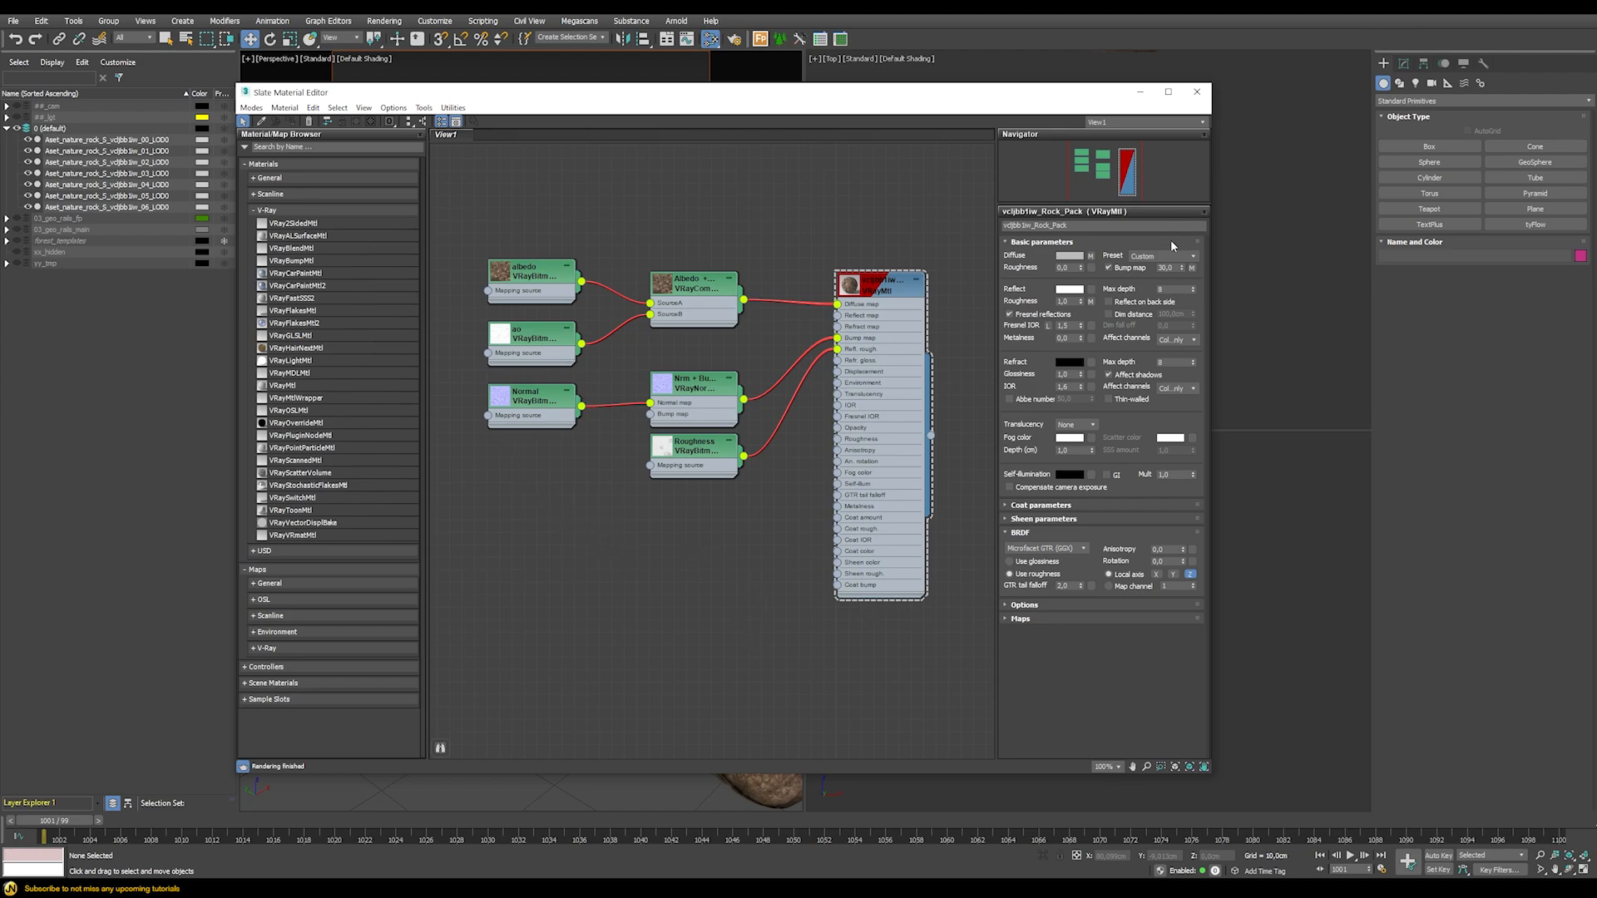
pyautogui.doubleClick(1165, 268)
pyautogui.write('100')
pyautogui.press('Return')
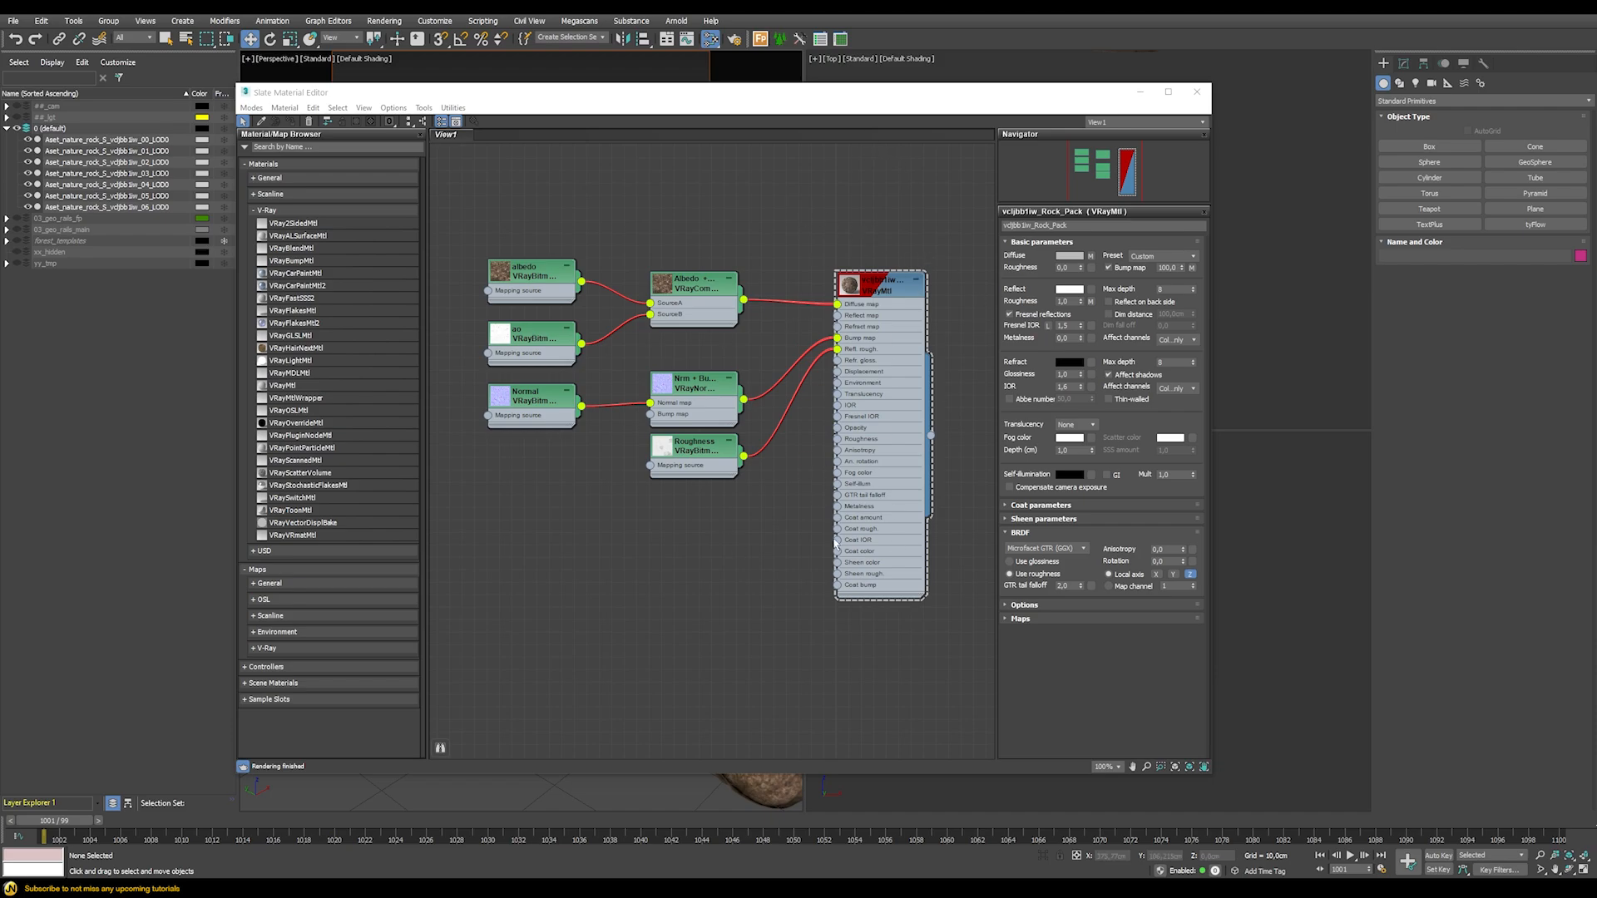
pyautogui.click(1197, 92)
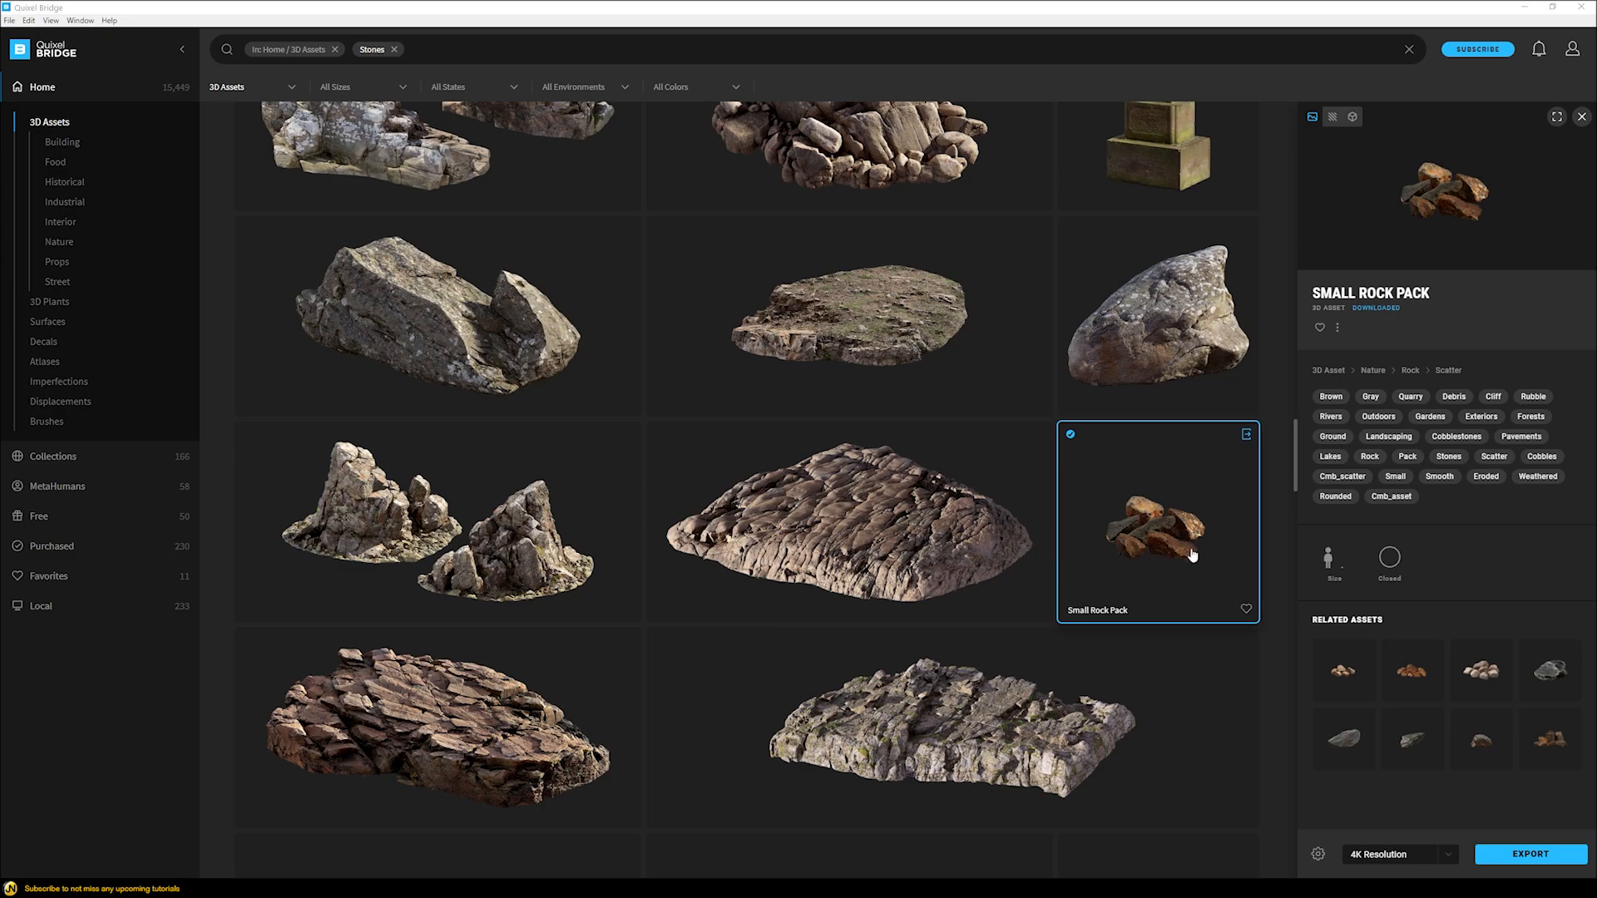
# Switch to Quixel Bridge and export the Small Rock Pack asset to 3ds Max in 4K resolution
pyautogui.click(1518, 857)
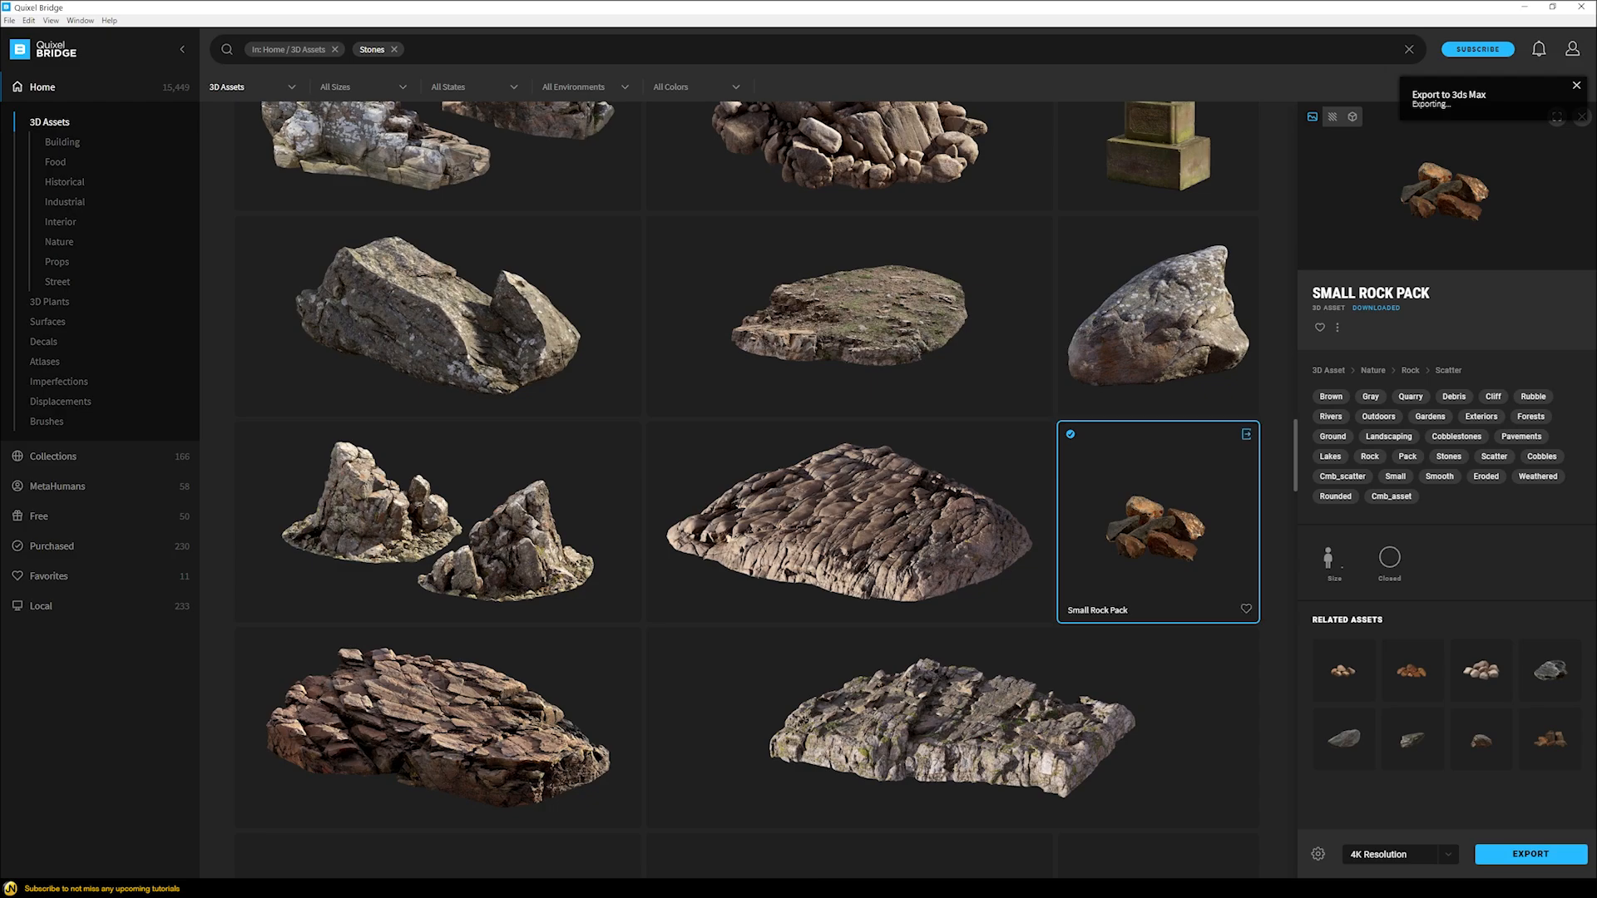
# Find the downloaded Wild Grass asset in the 3D Plants category and export it to 3ds Max in 4K resolution
pyautogui.click(54, 302)
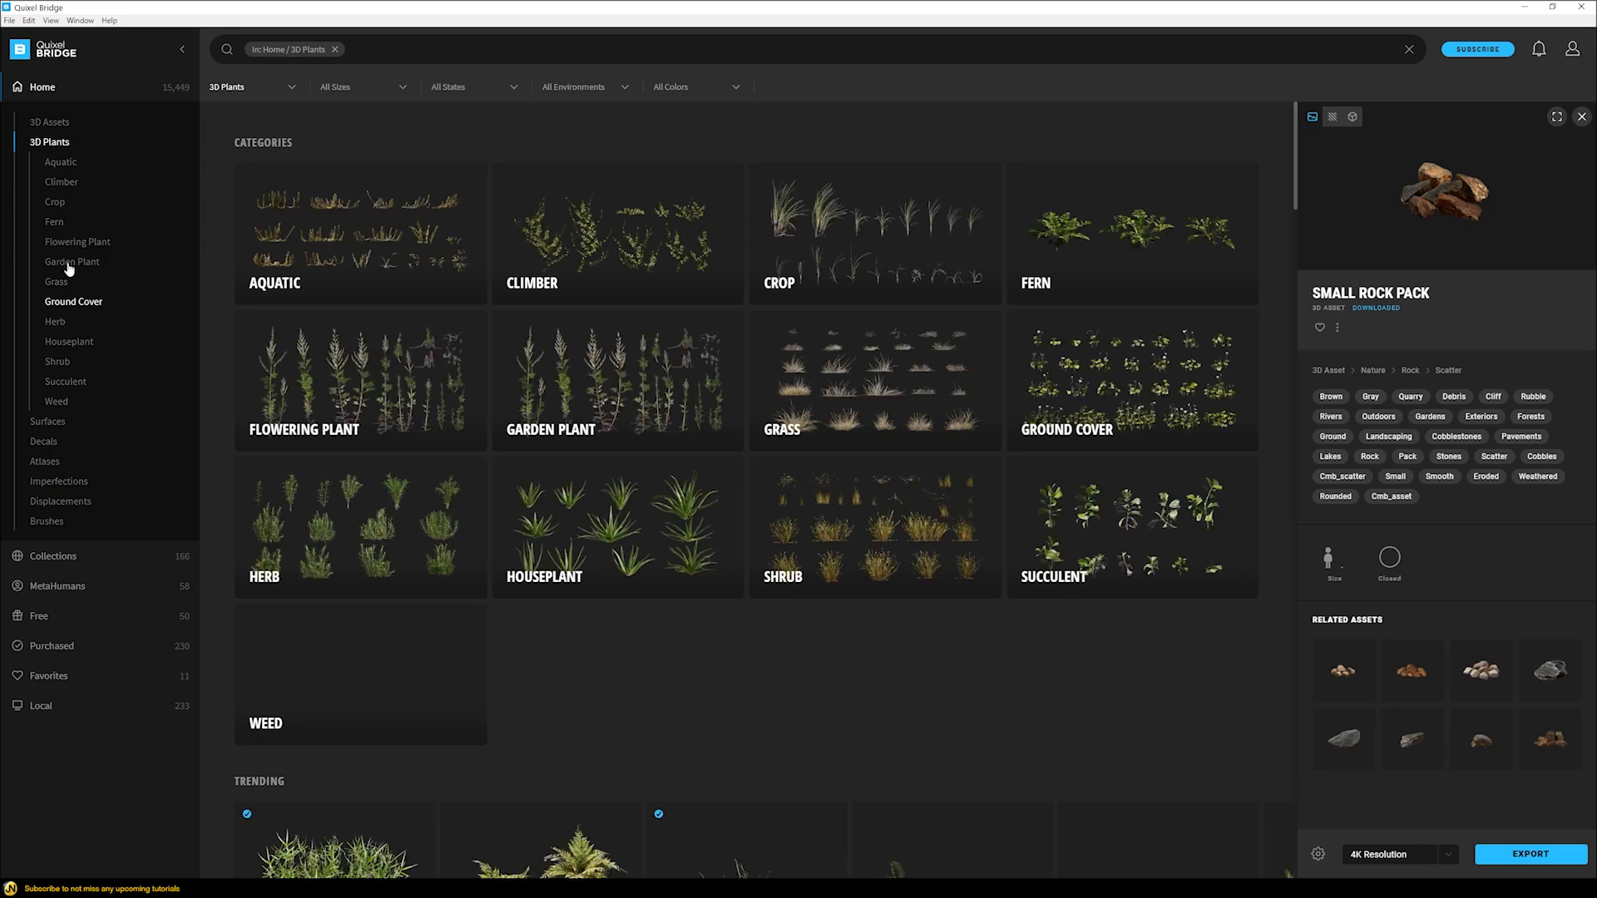
pyautogui.scroll(-15, 845, 396)
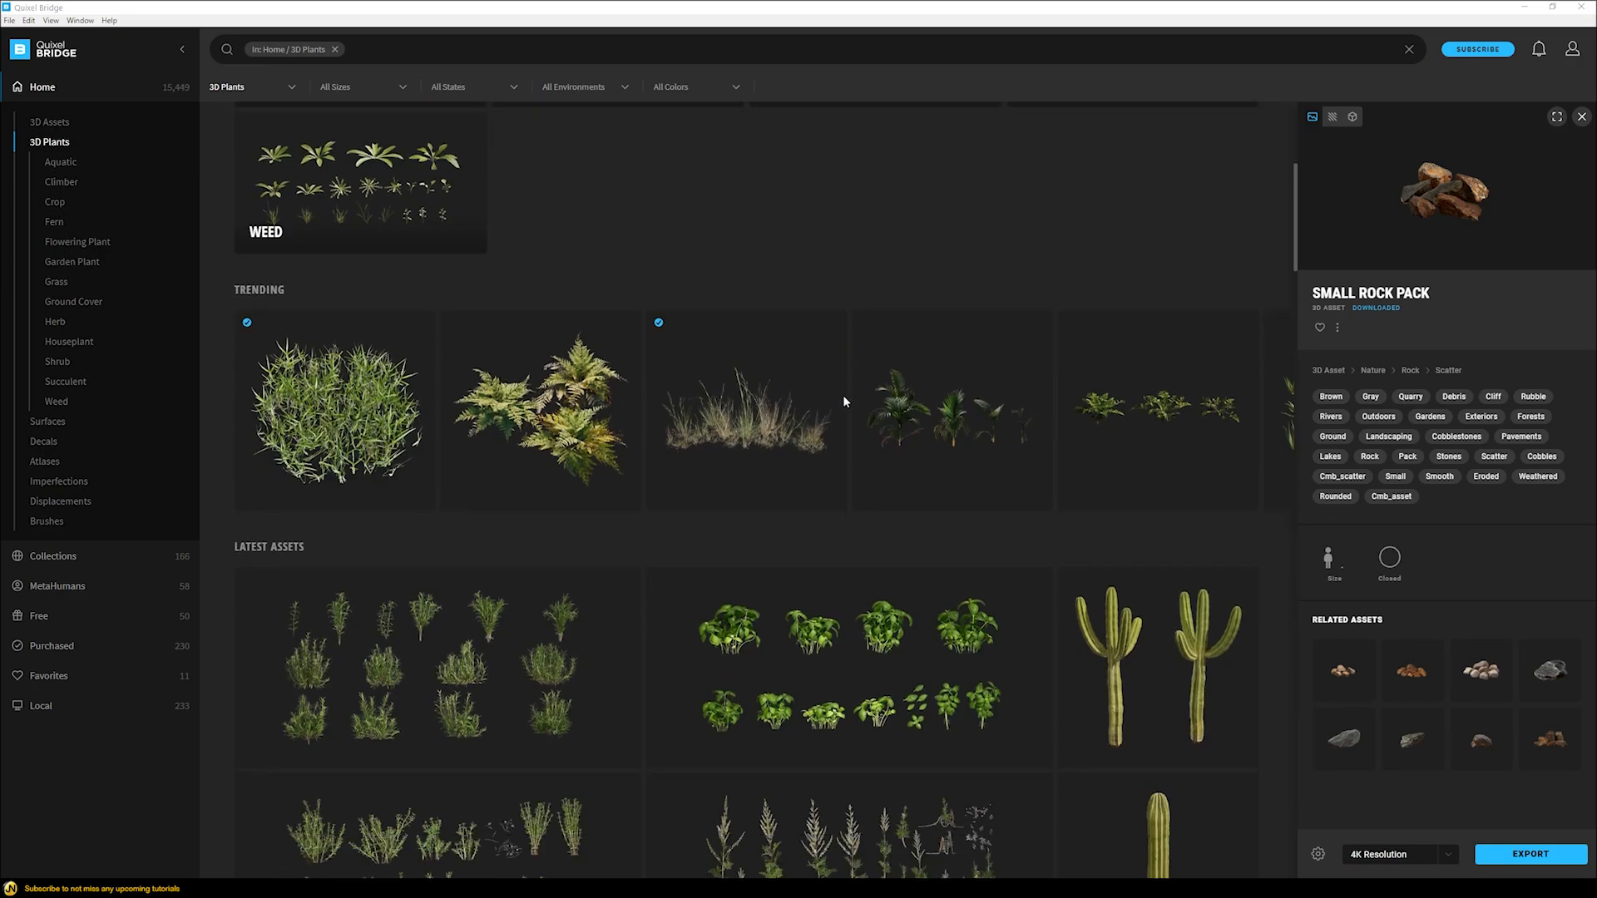
pyautogui.scroll(-3, 599, 508)
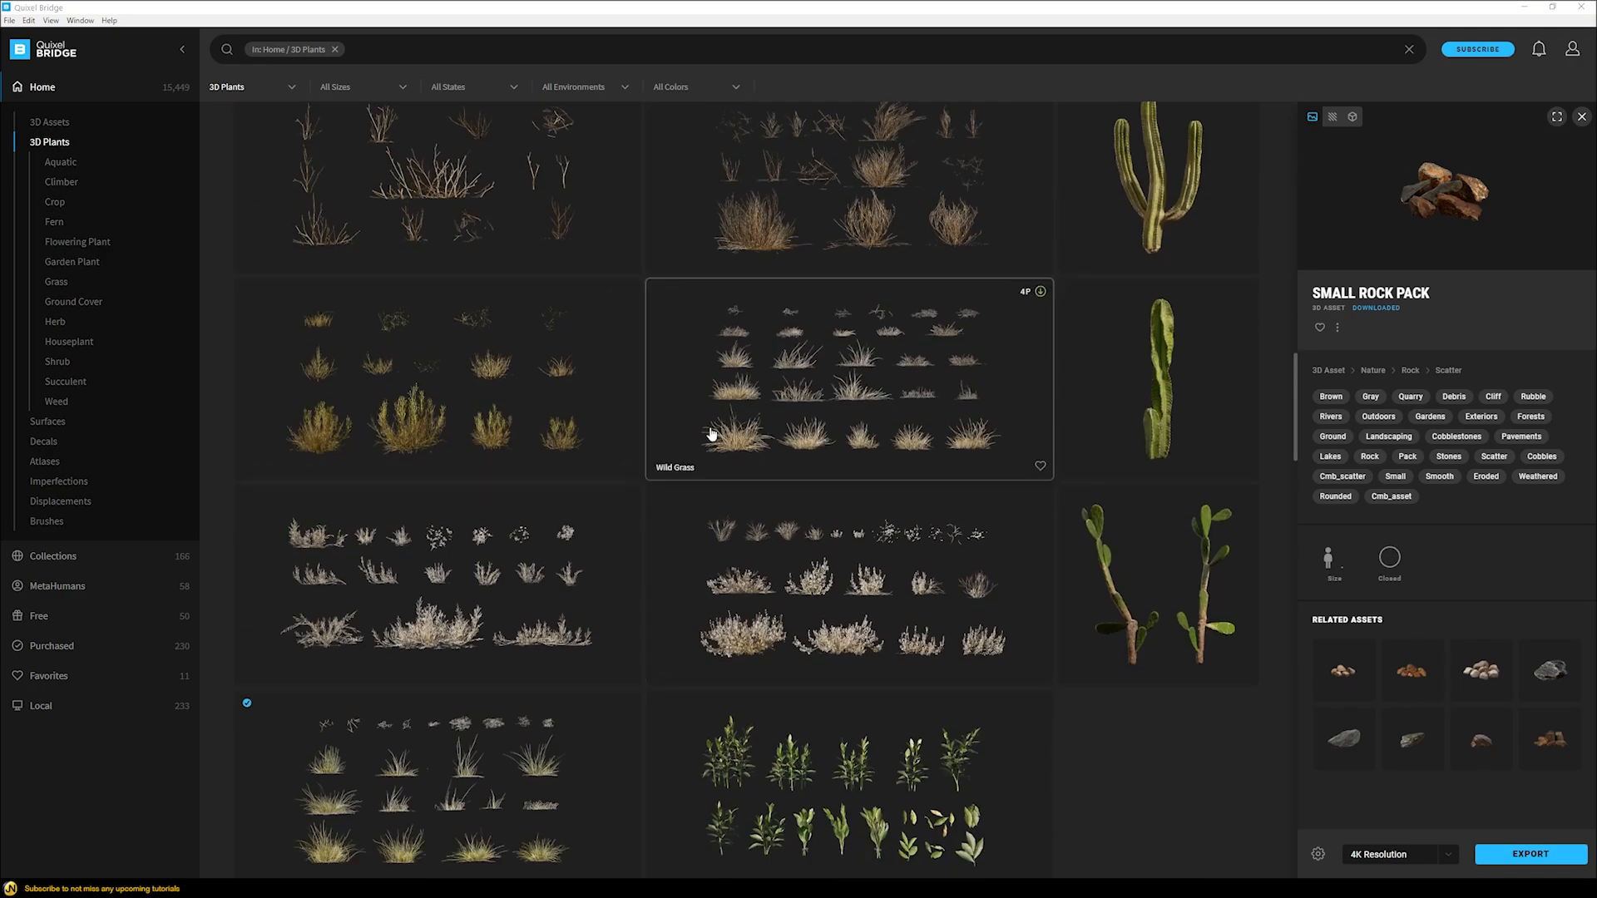
pyautogui.scroll(3, 470, 397)
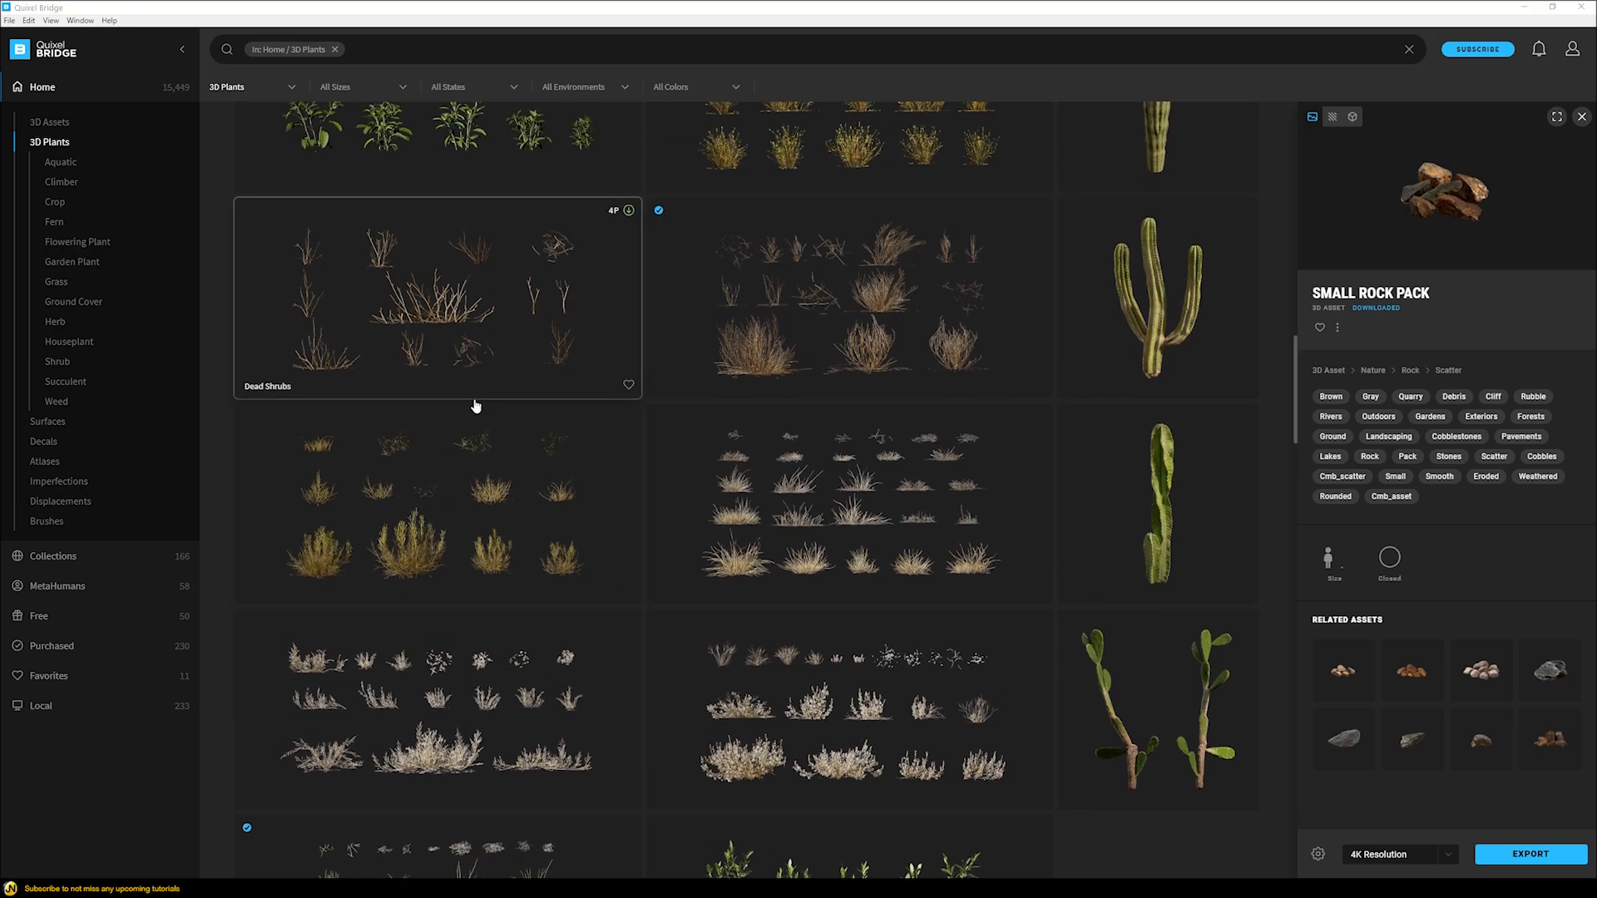
pyautogui.scroll(-7, 482, 483)
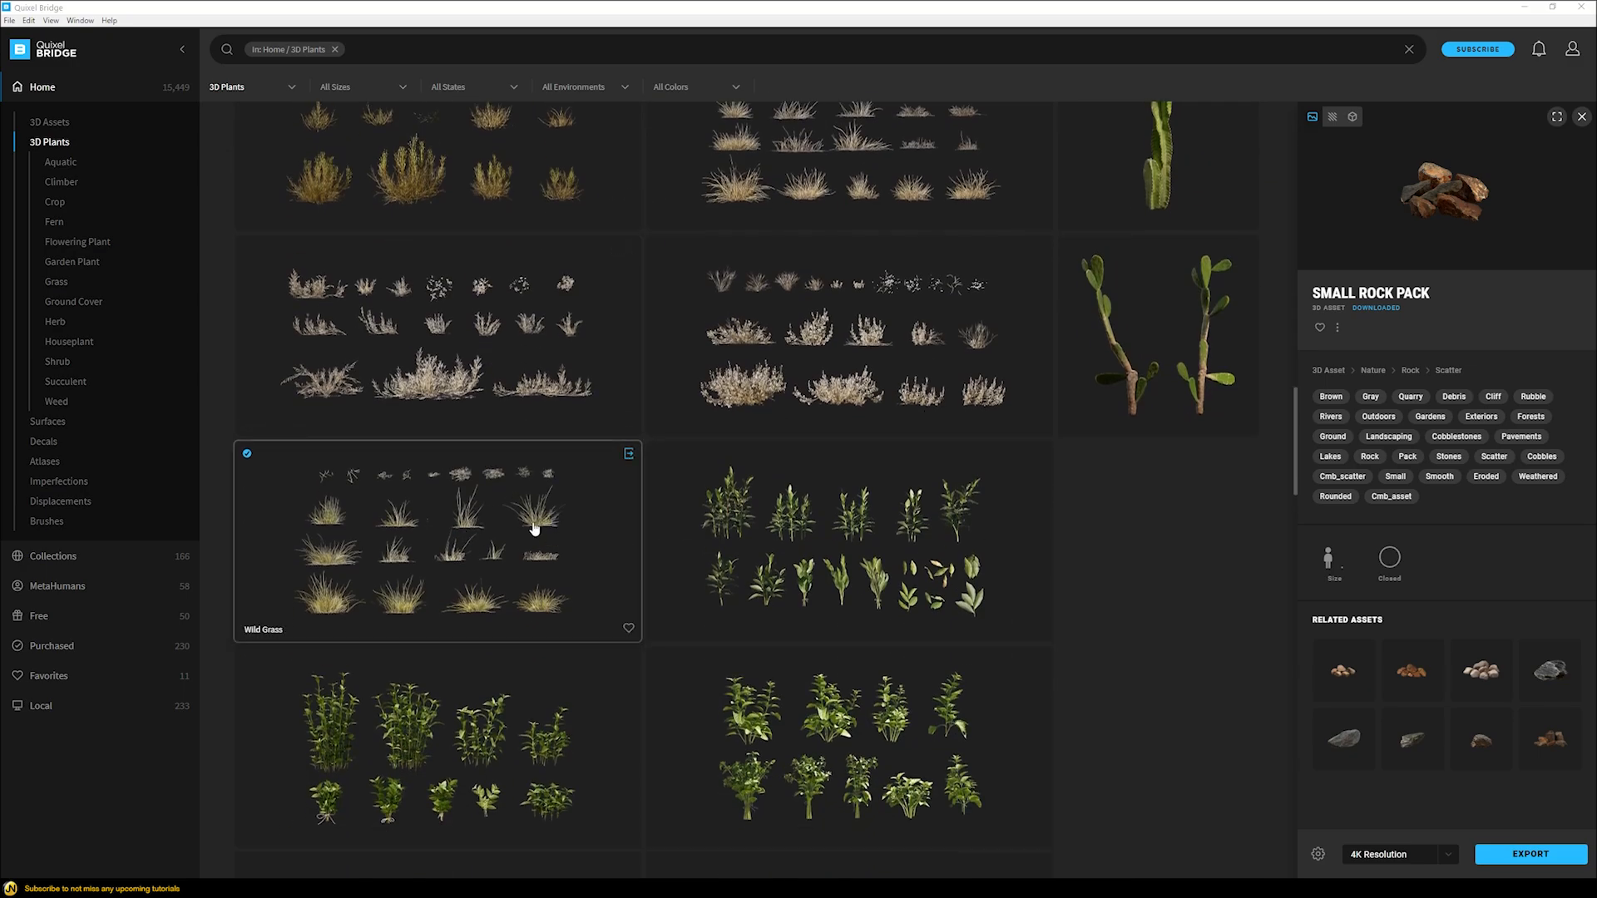
pyautogui.click(511, 533)
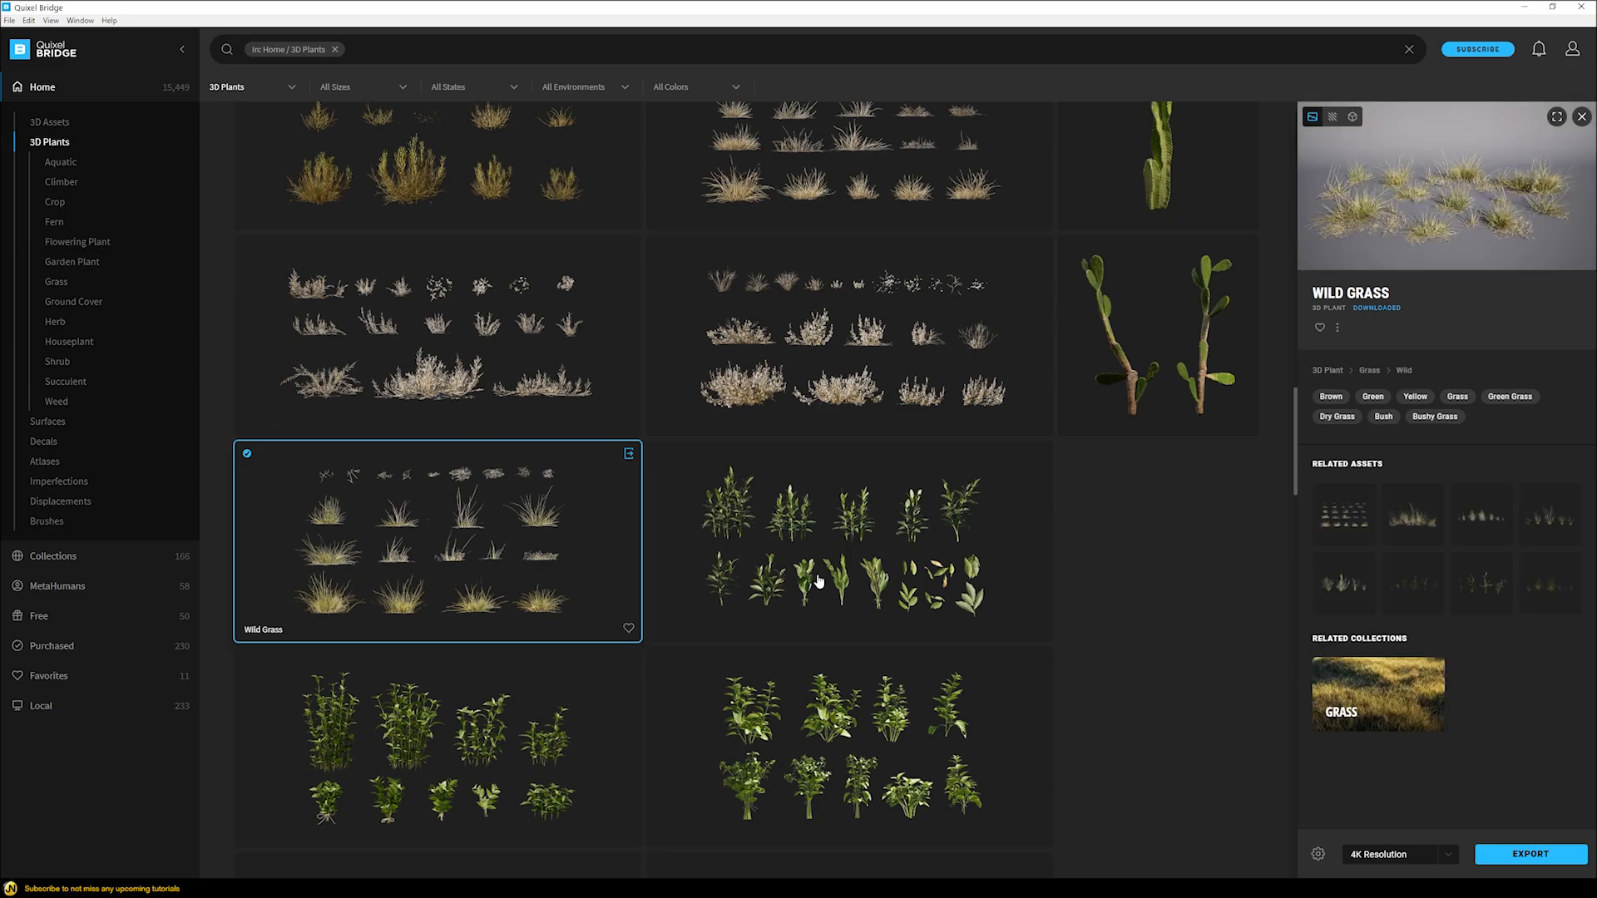
pyautogui.click(1529, 855)
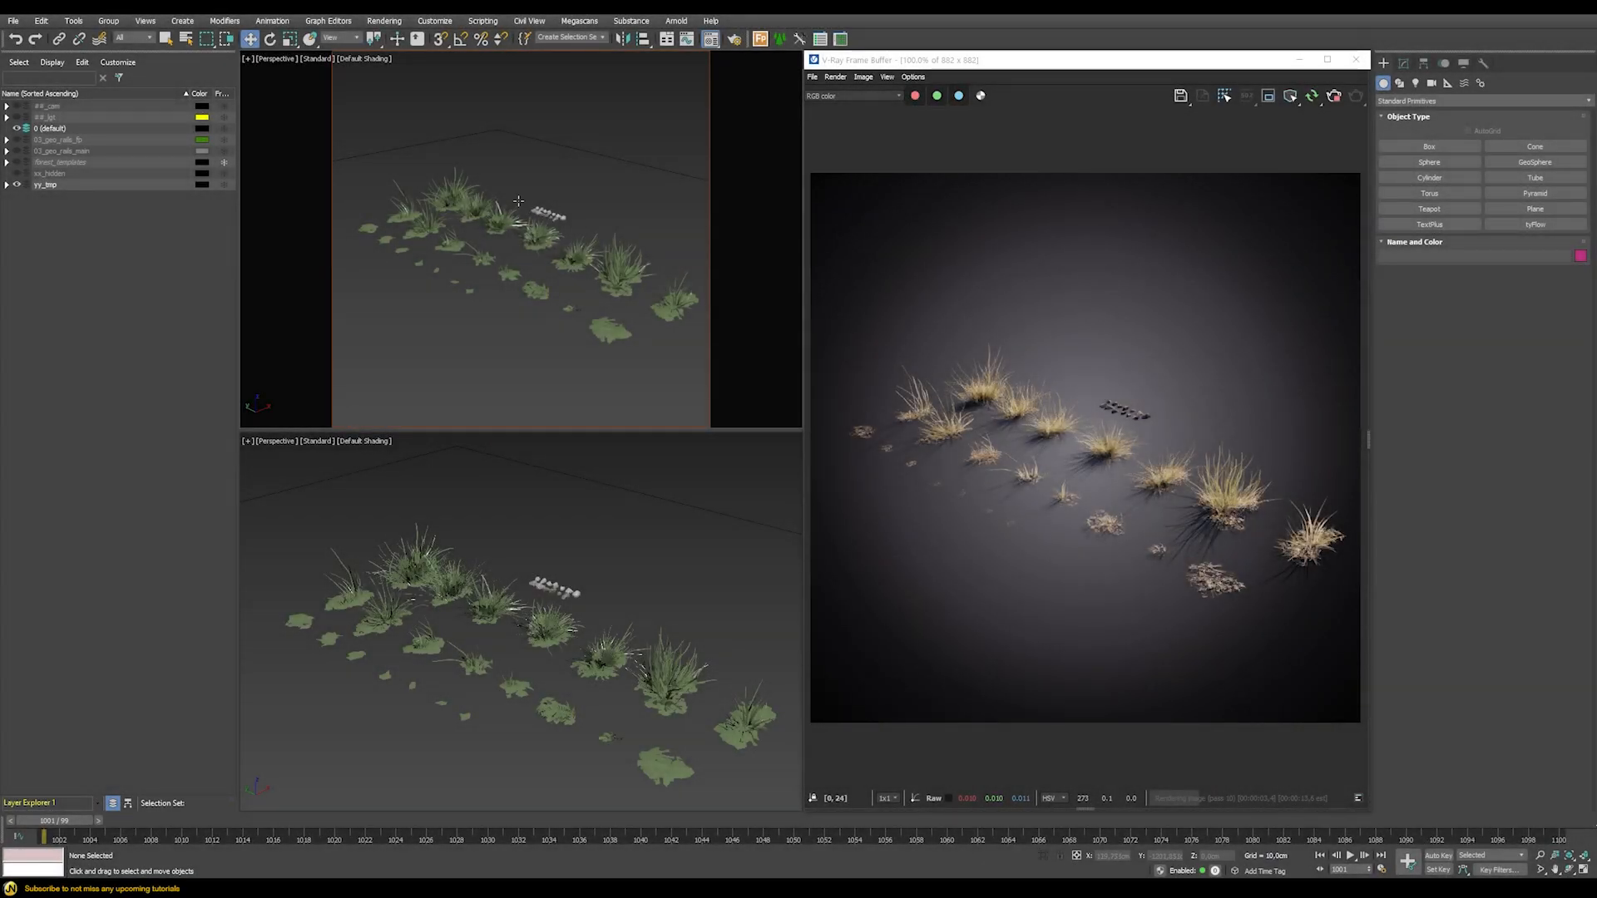
# In 3ds Max, inspect the imported grass clumps up close and from afar in the perspective view and V-Ray render
pyautogui.scroll(4, 545, 223)
pyautogui.moveTo(533, 226); pyautogui.dragTo(624, 239, button='middle')
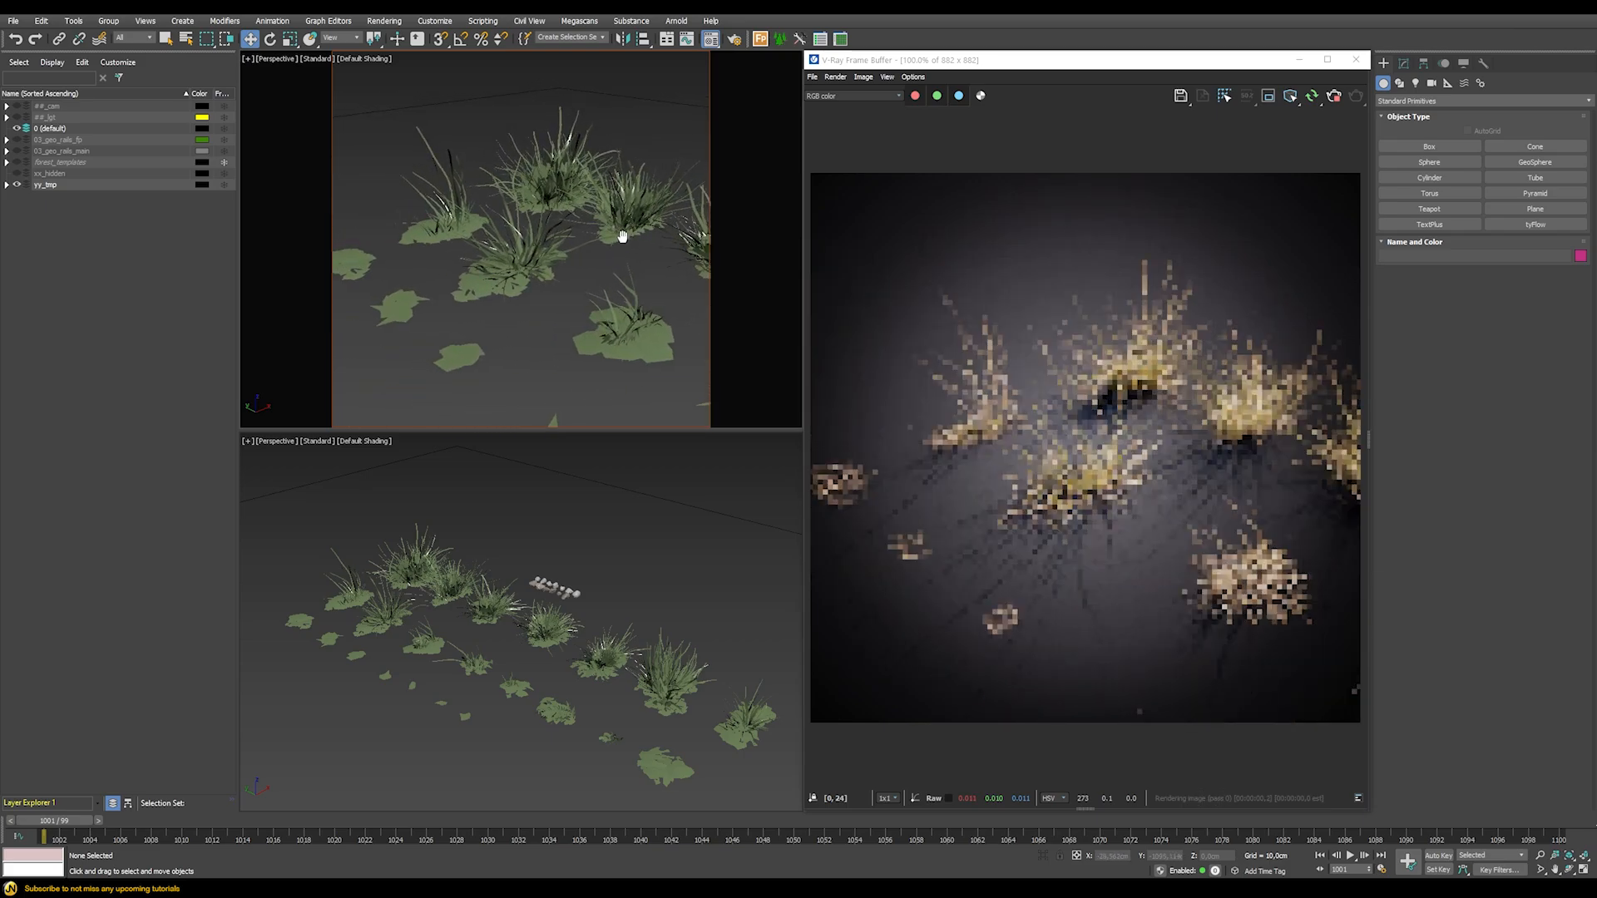
pyautogui.scroll(3, 591, 217)
pyautogui.scroll(-5, 586, 214)
pyautogui.scroll(4, 570, 213)
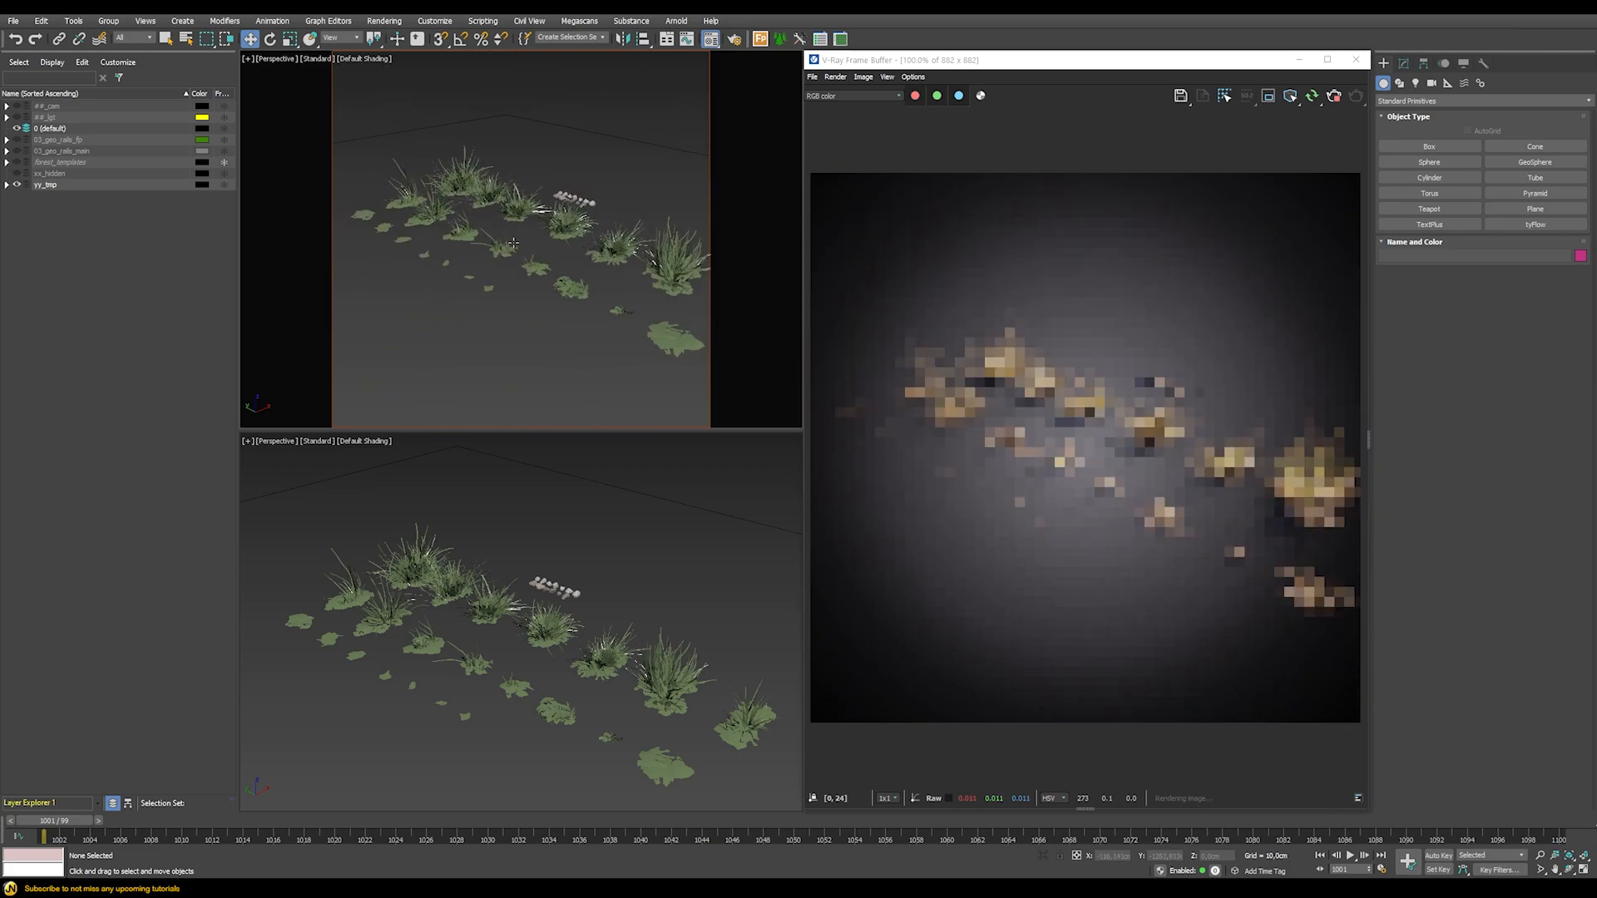
# Examine the small rocks and grass clumps in the perspective view and V-Ray render, comparing their scale up close and from afar
pyautogui.scroll(3, 565, 212)
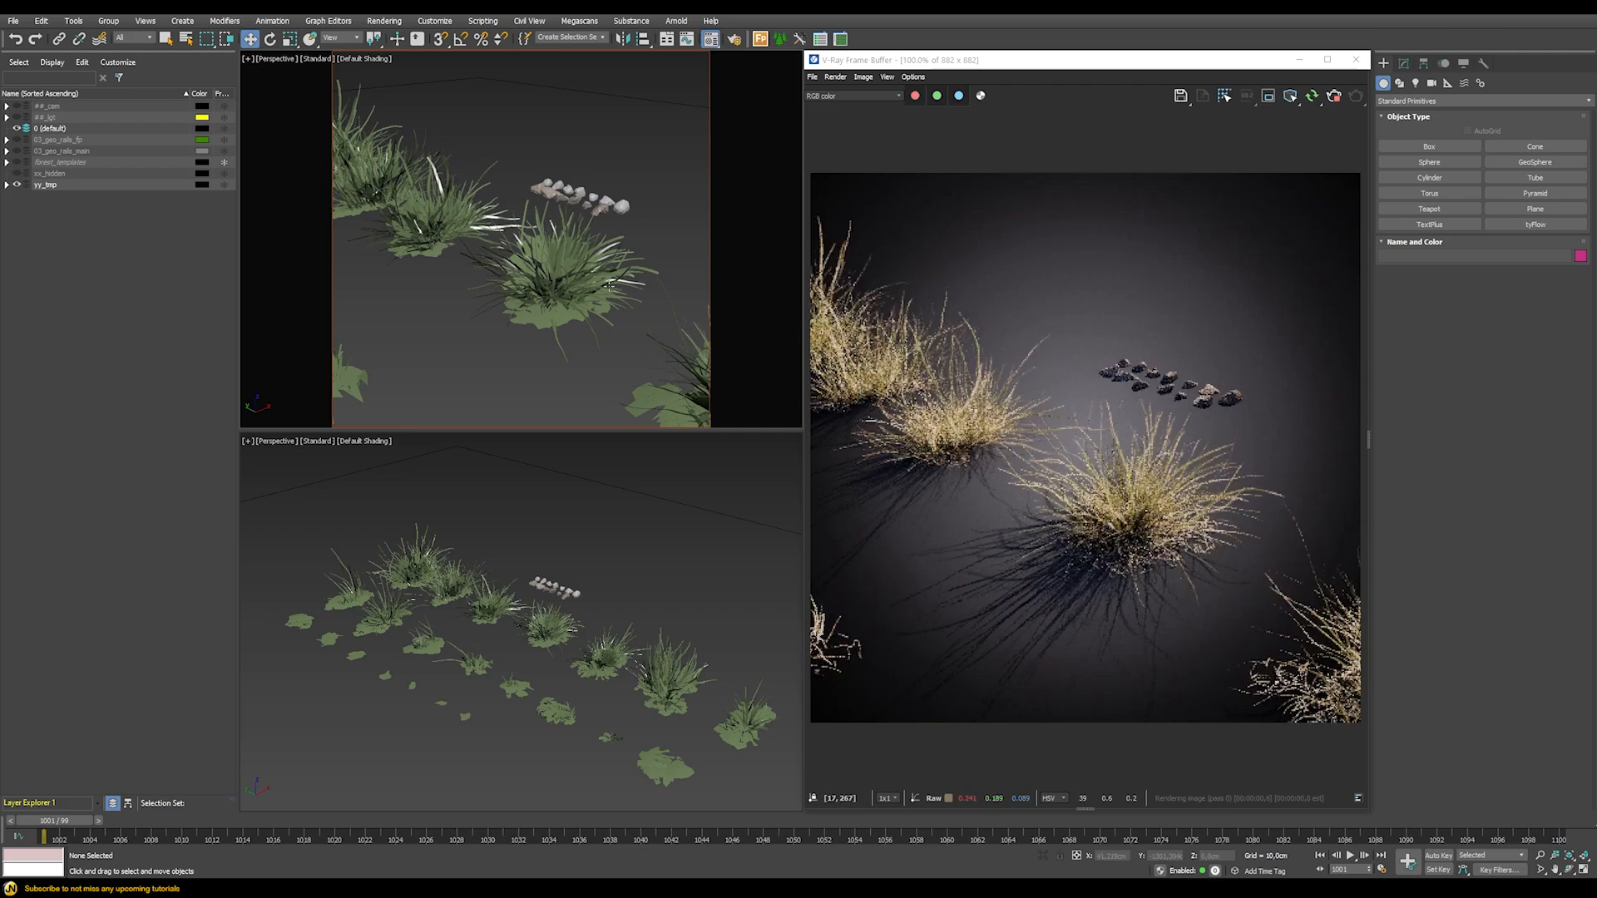
pyautogui.moveTo(582, 215); pyautogui.dragTo(562, 269, button='middle')
pyautogui.scroll(5, 563, 269)
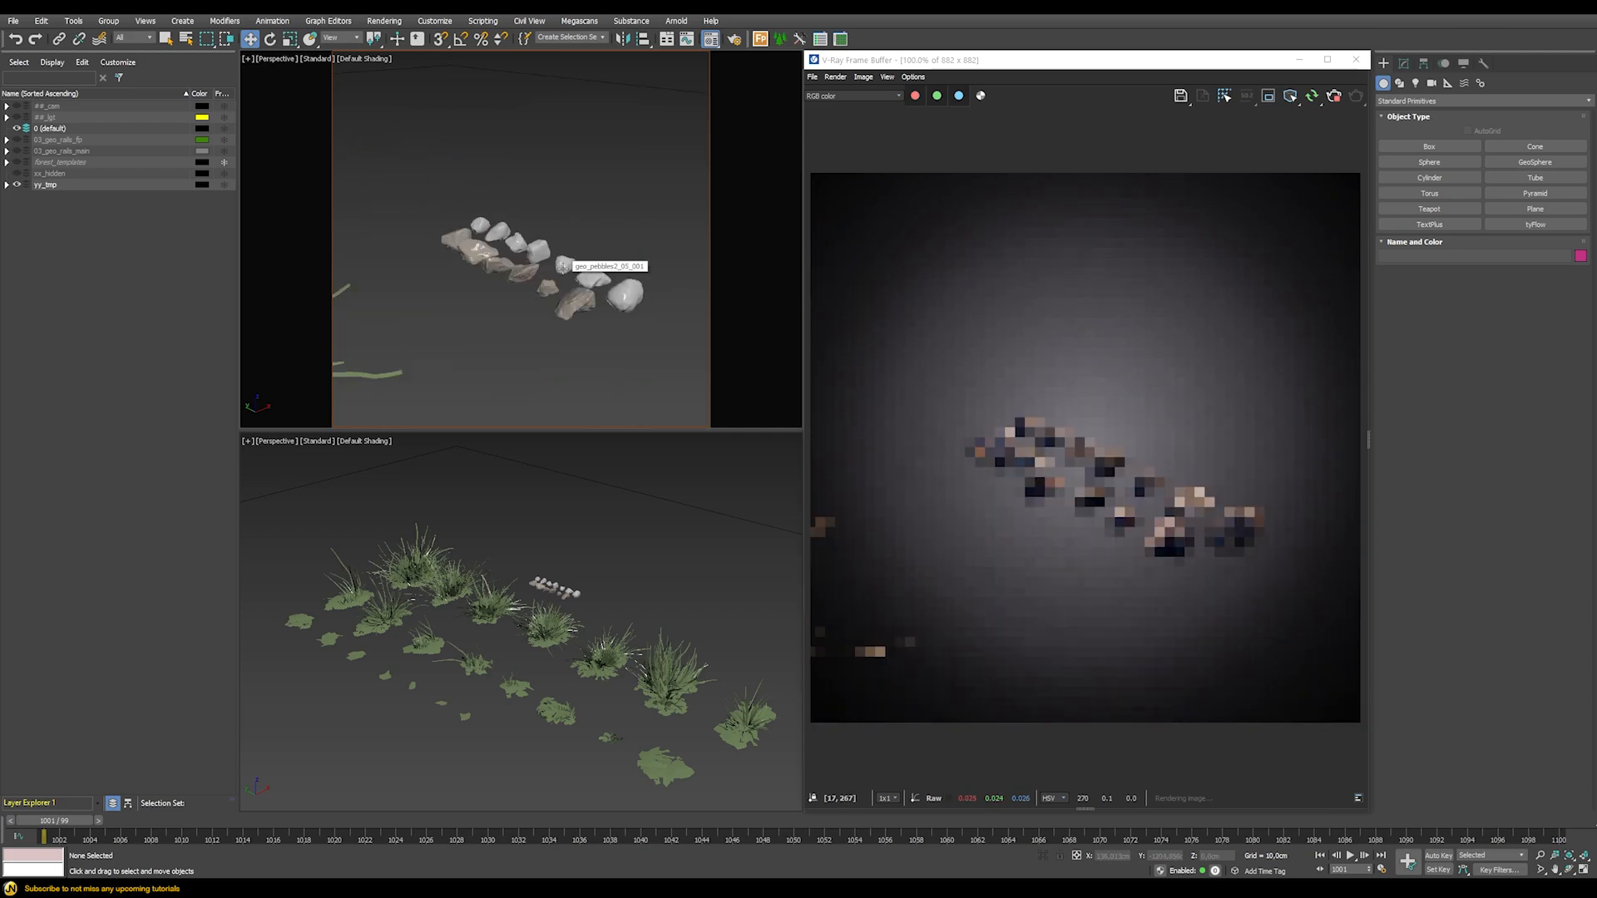
pyautogui.scroll(-2, 610, 373)
pyautogui.scroll(-6, 516, 313)
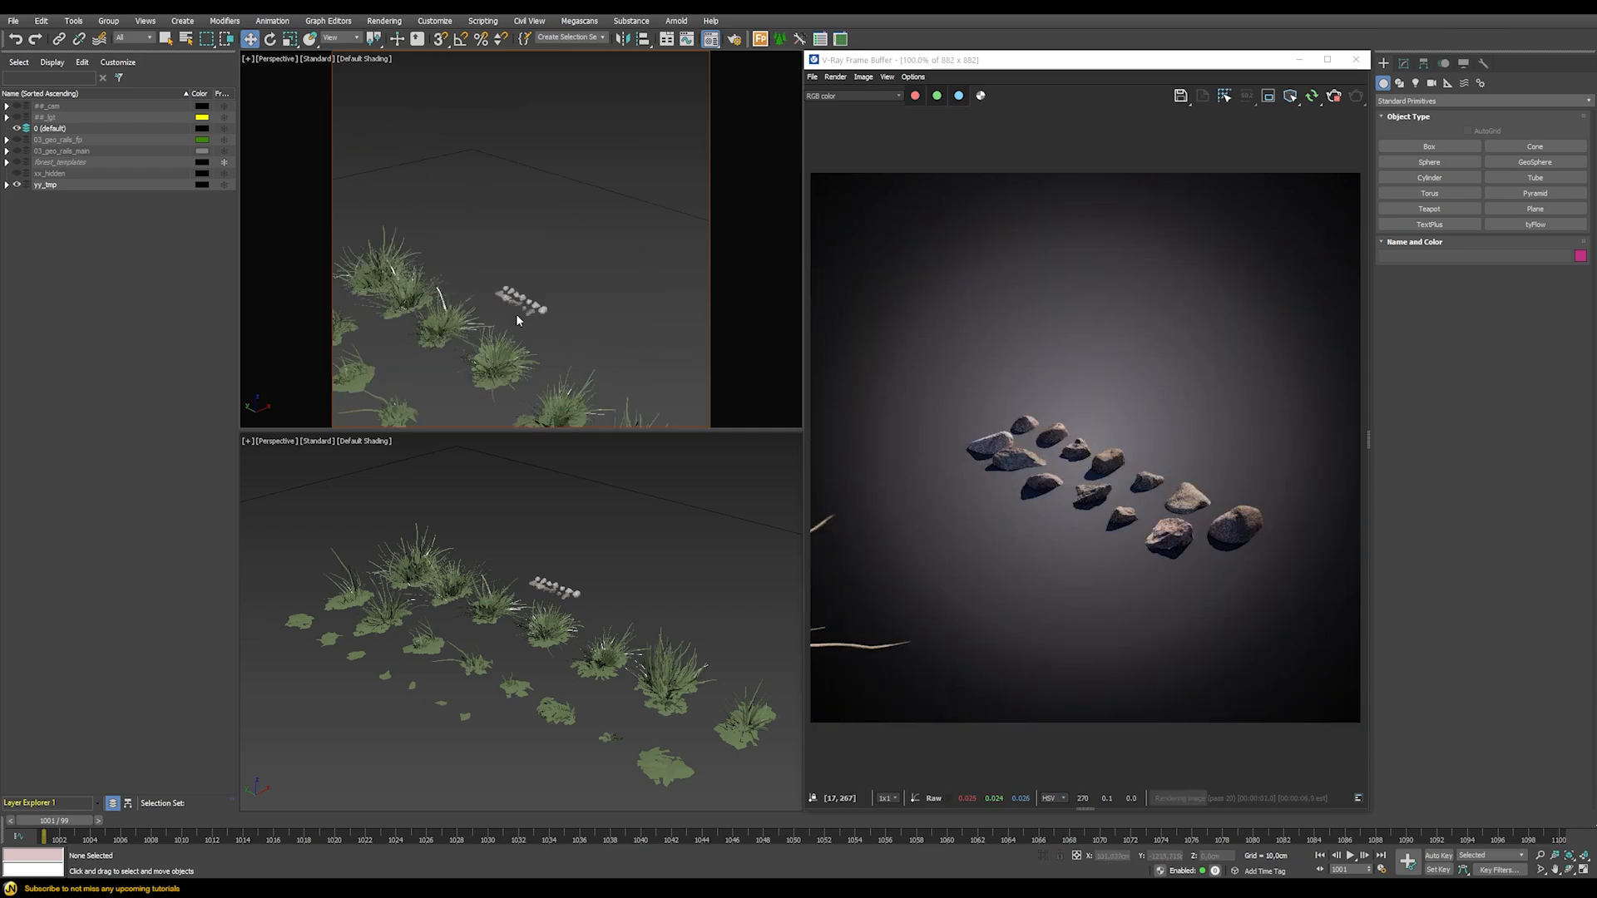
pyautogui.scroll(-2, 537, 285)
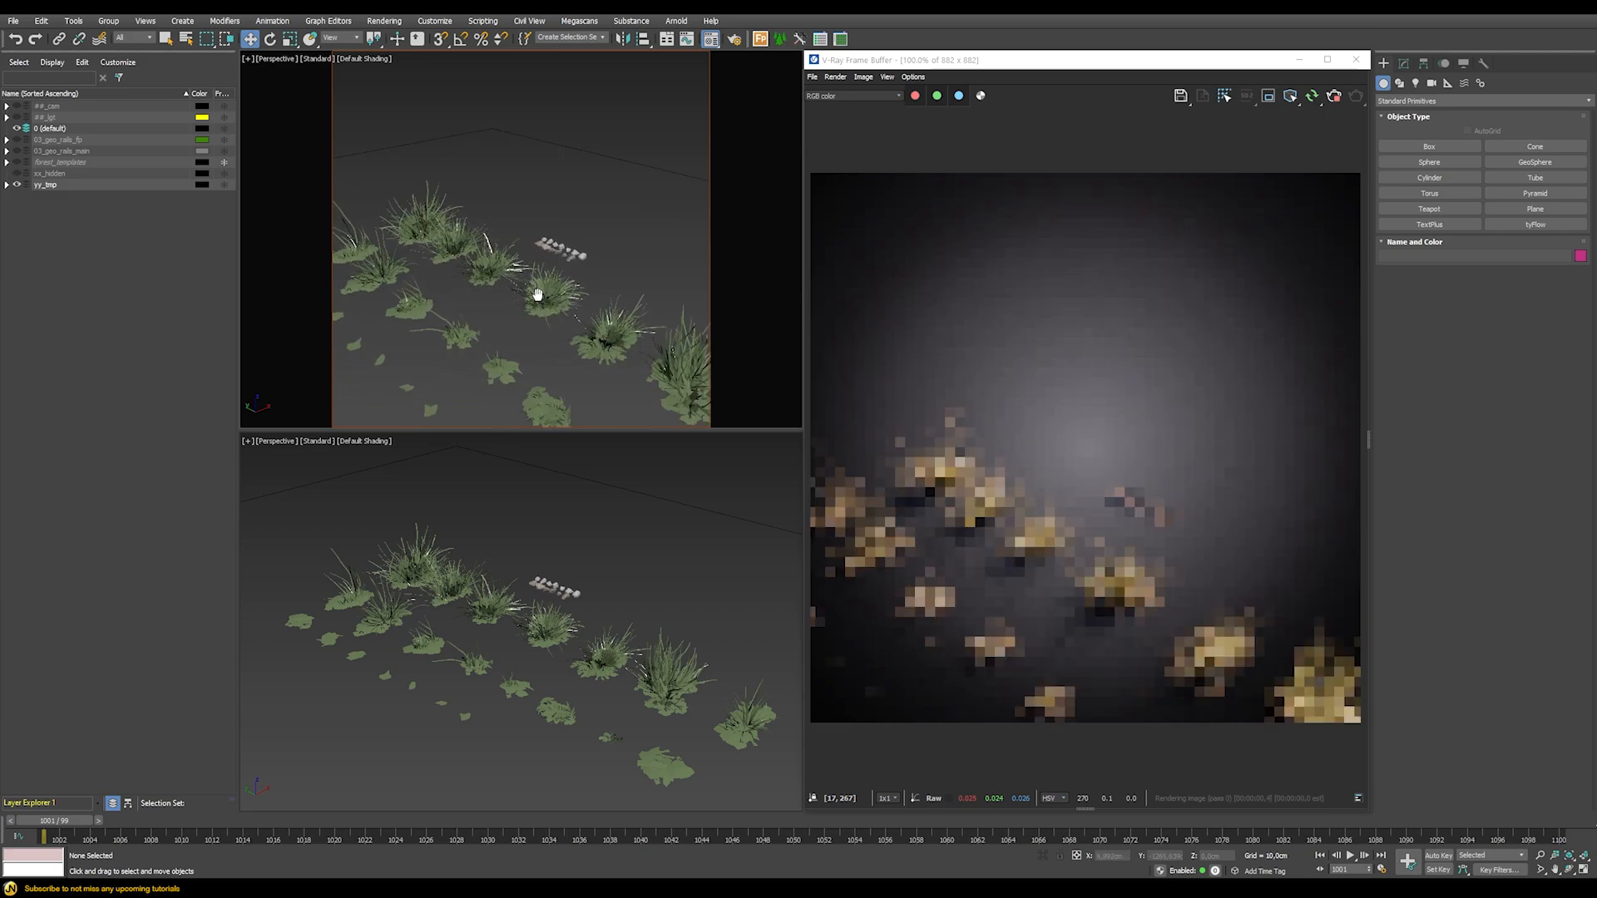
pyautogui.scroll(6, 535, 296)
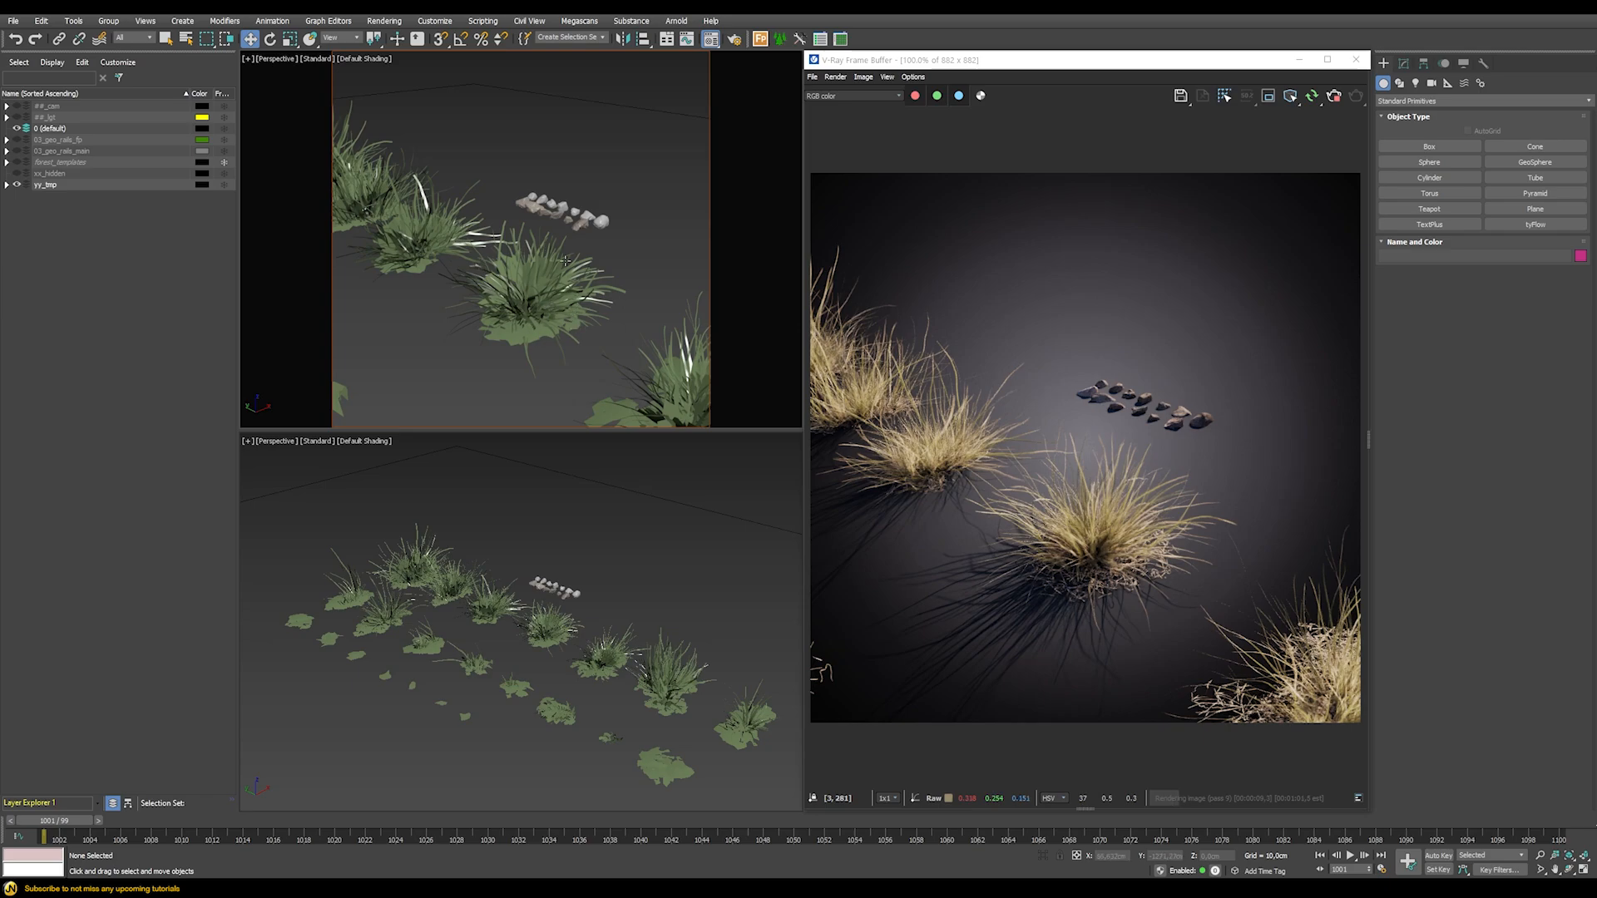
pyautogui.scroll(-8, 515, 293)
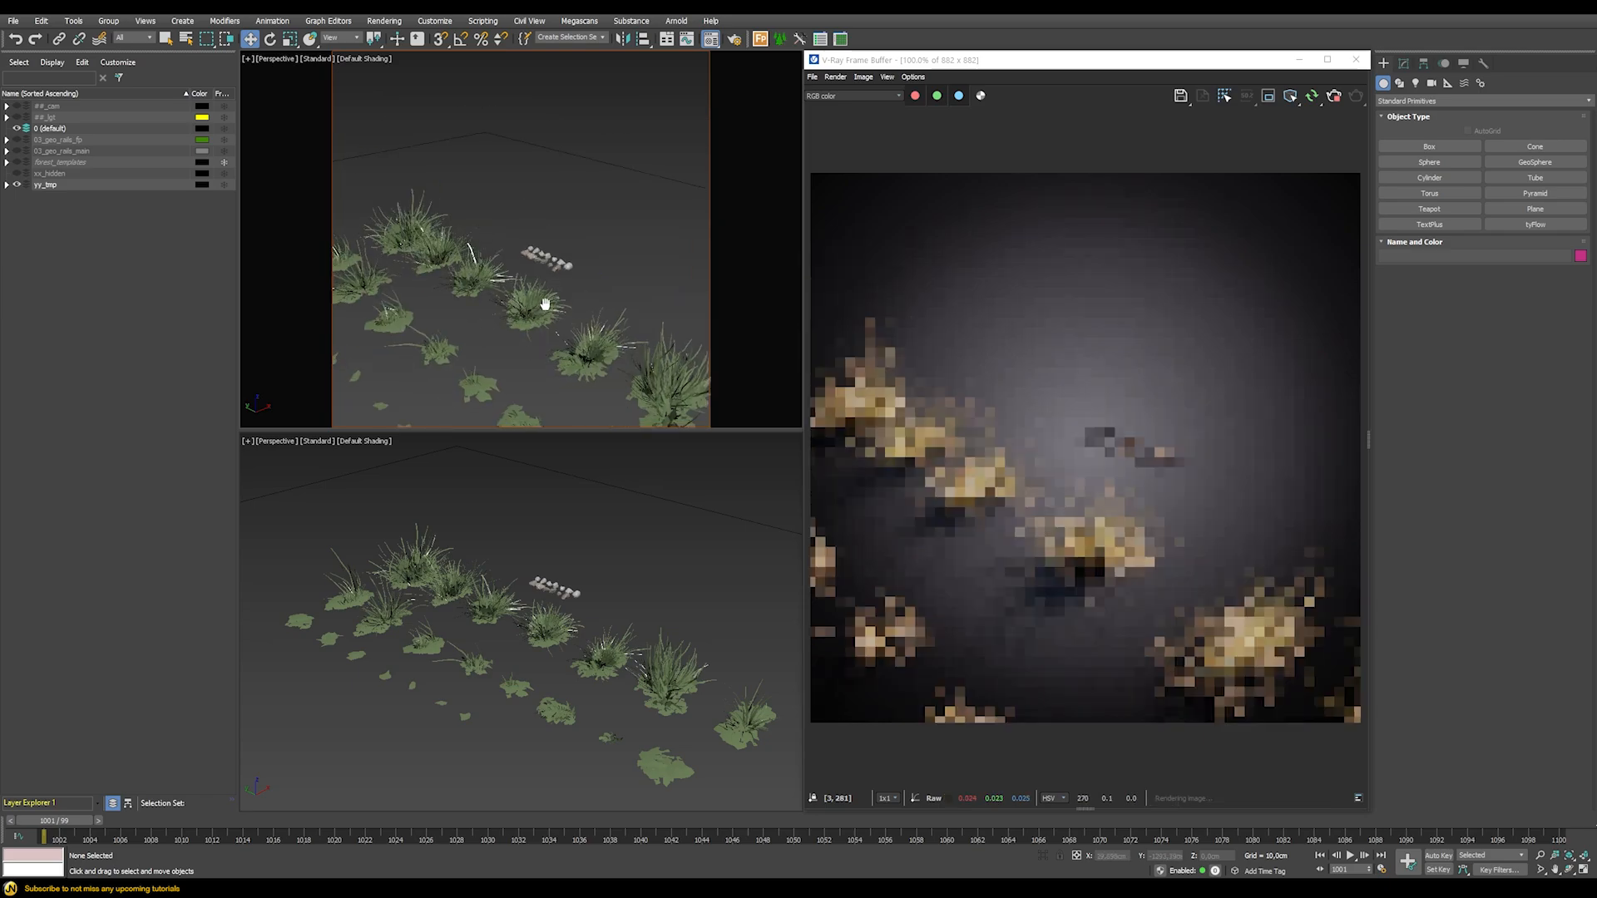
pyautogui.scroll(3, 470, 254)
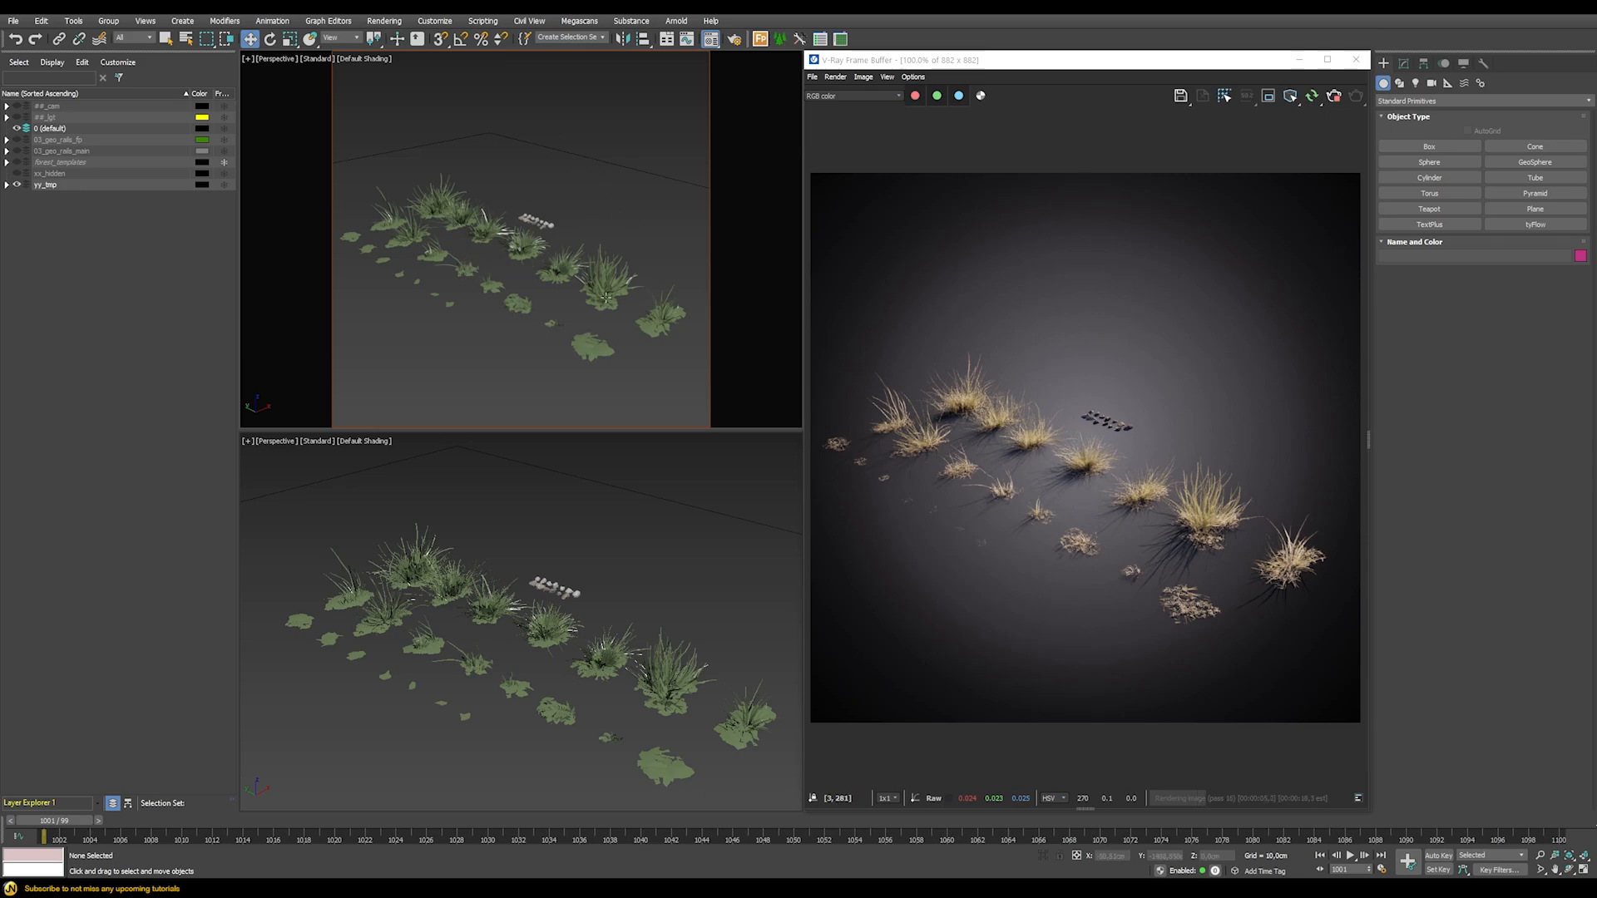
pyautogui.moveTo(454, 302); pyautogui.dragTo(471, 298, button='middle')
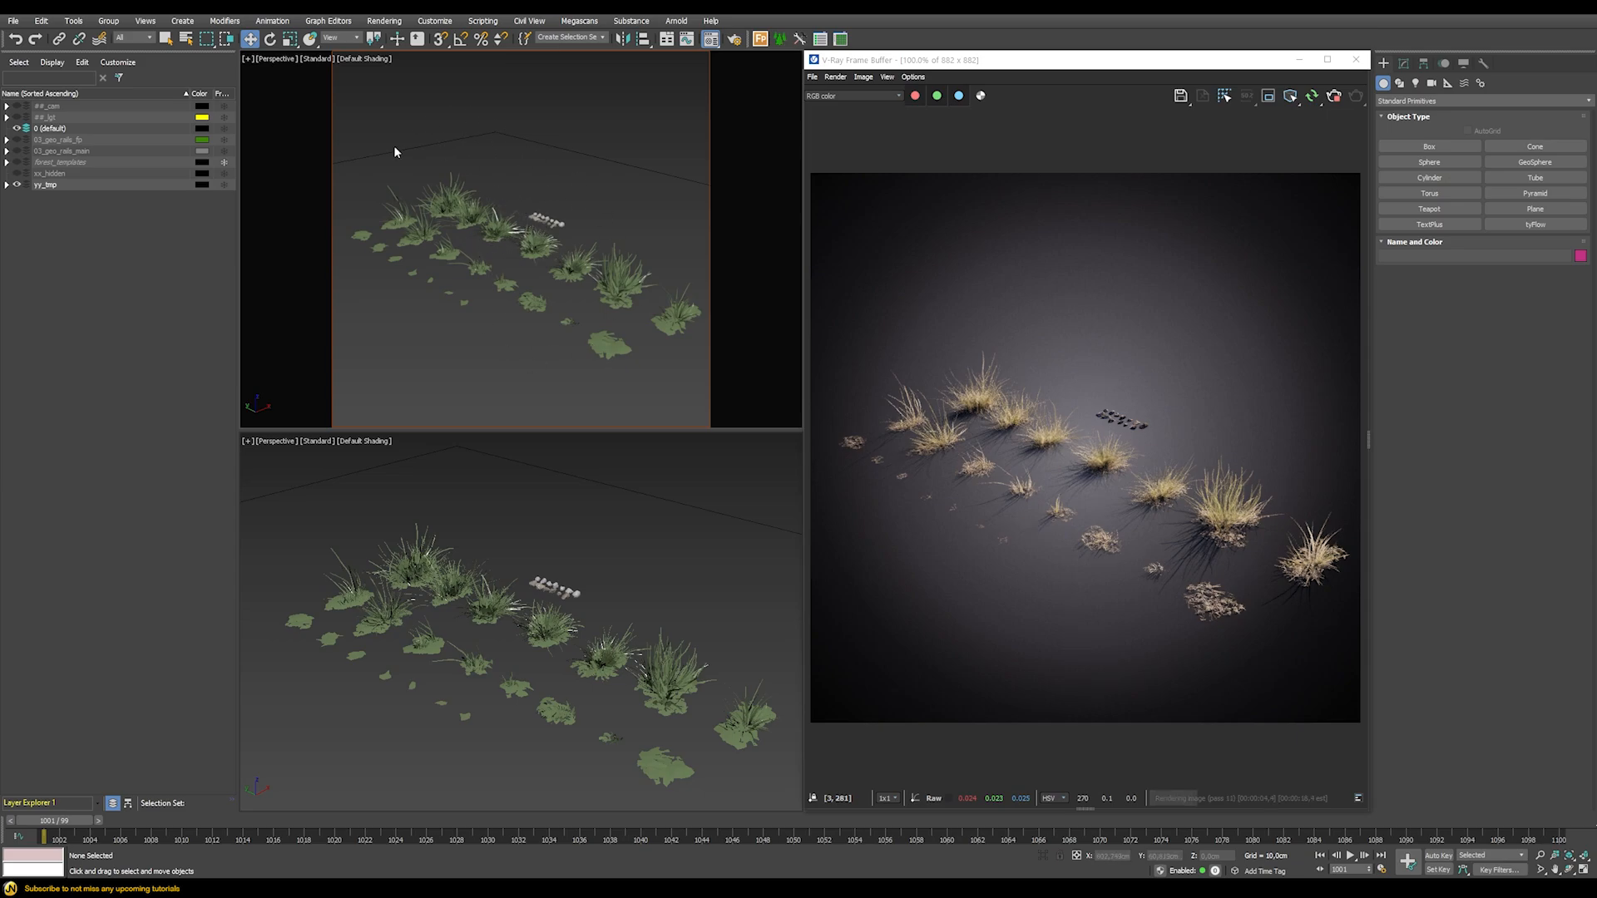
pyautogui.scroll(-1, 700, 279)
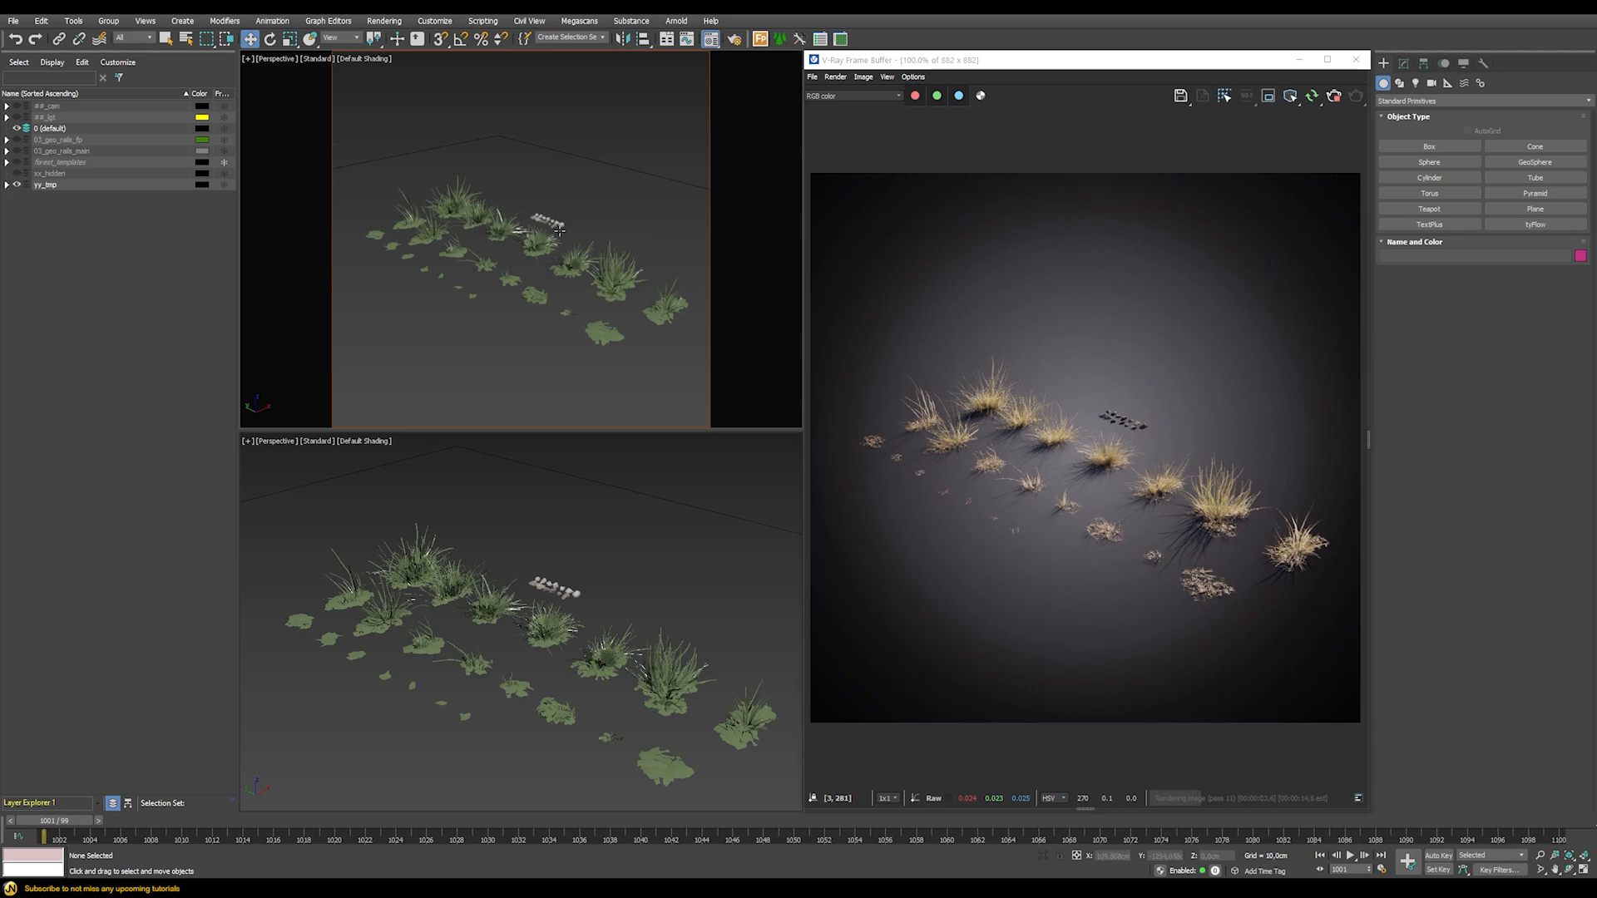
pyautogui.scroll(10, 563, 213)
pyautogui.scroll(-10, 578, 218)
pyautogui.scroll(4, 622, 223)
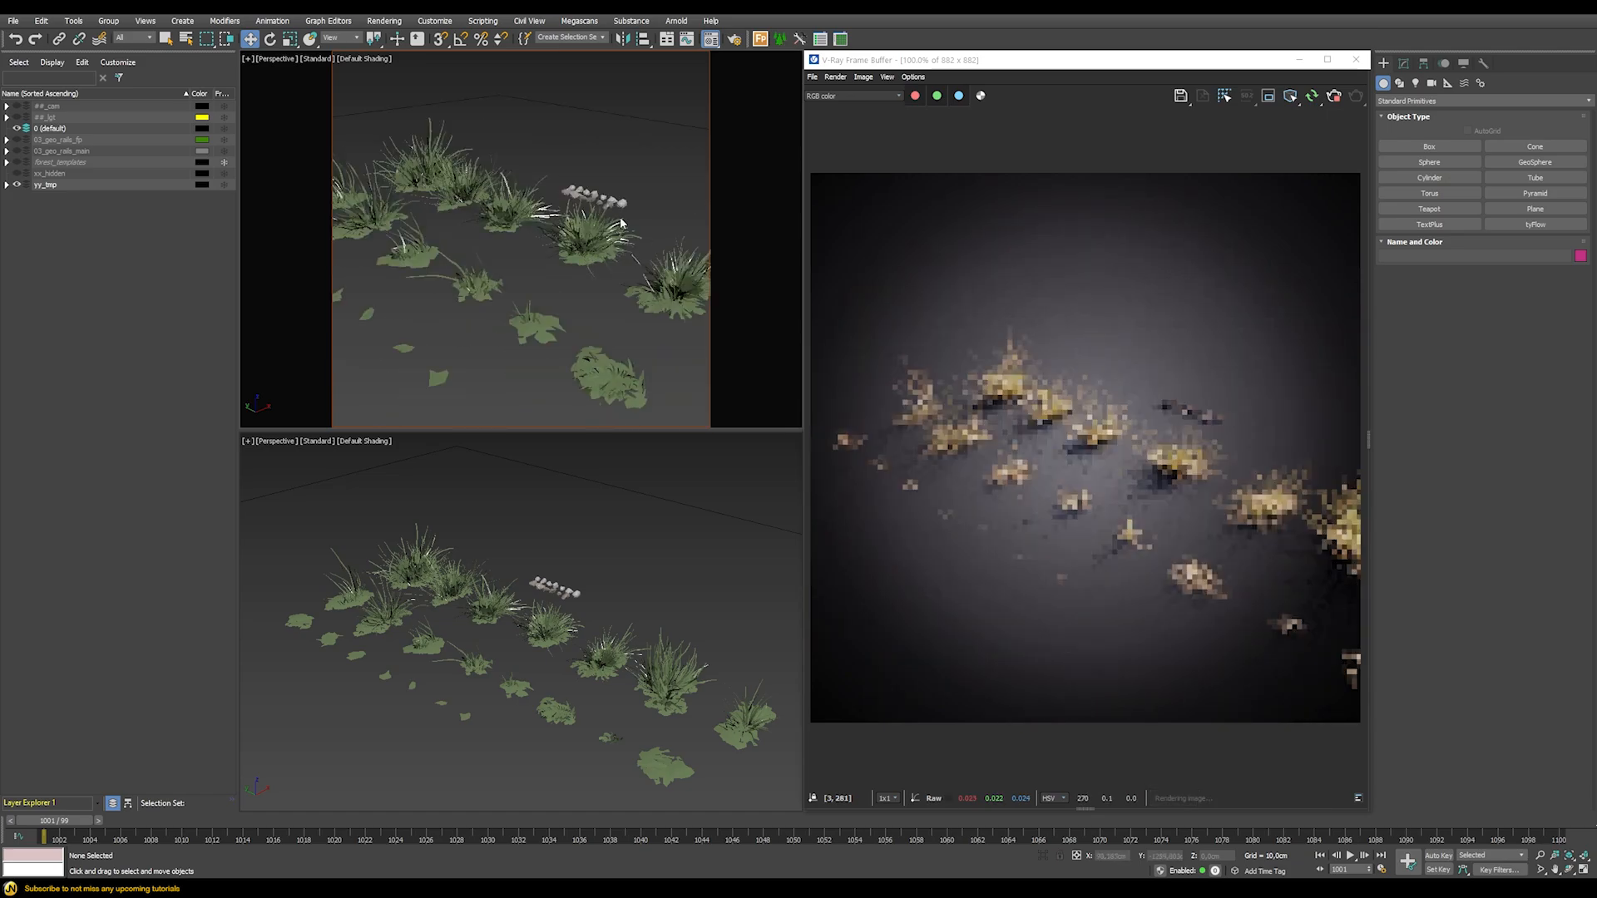
pyautogui.moveTo(631, 249); pyautogui.dragTo(588, 256, button='middle')
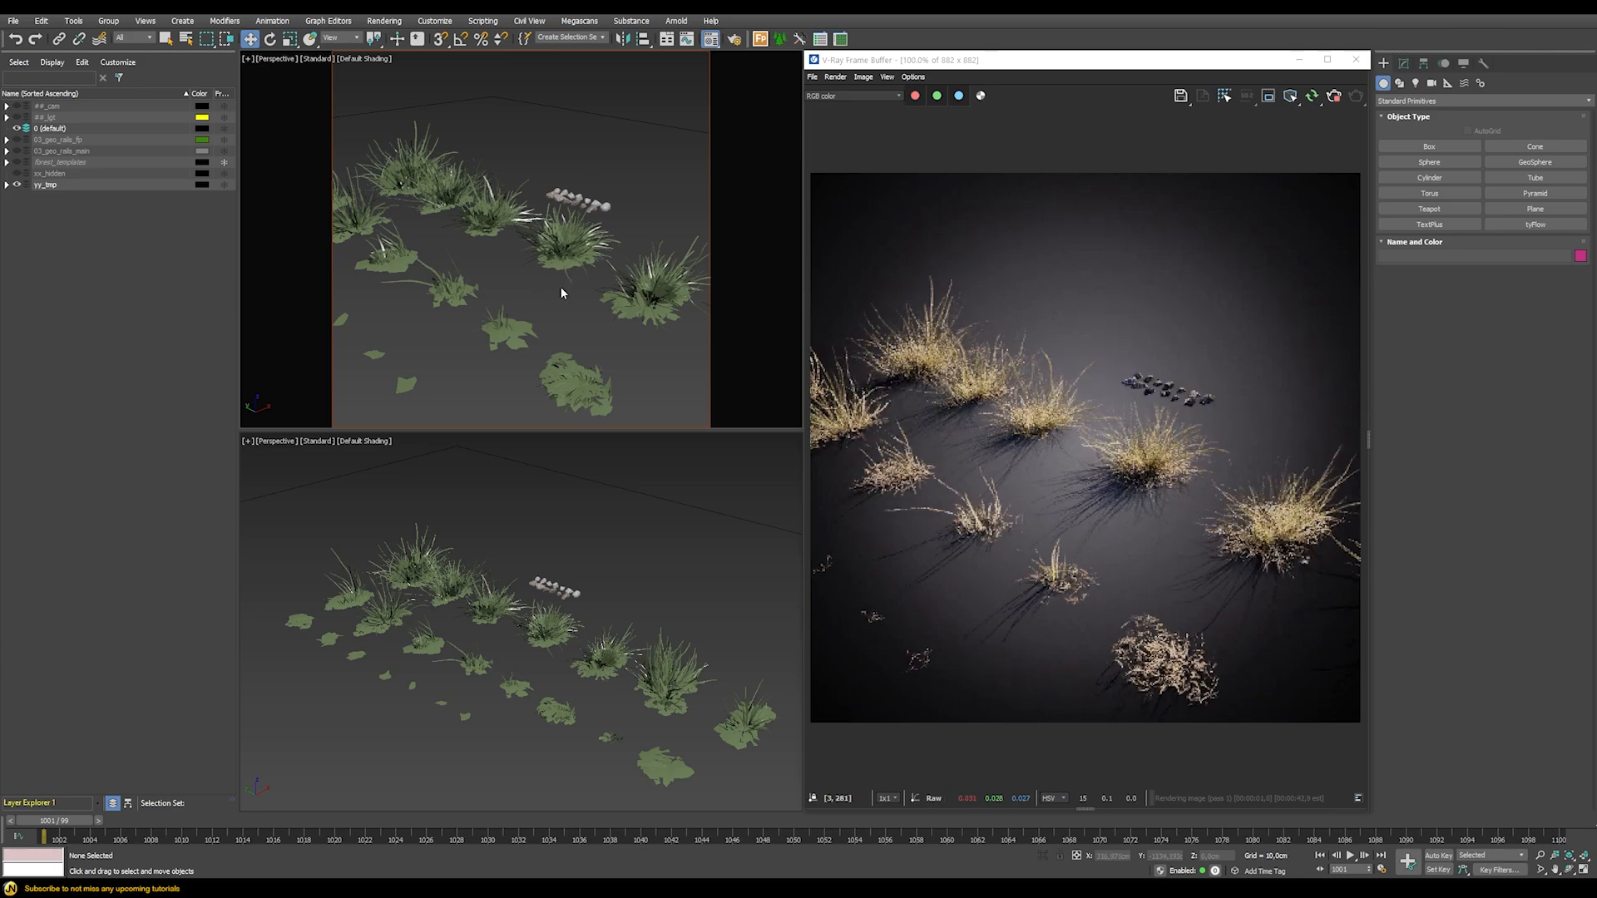
pyautogui.scroll(-8, 577, 303)
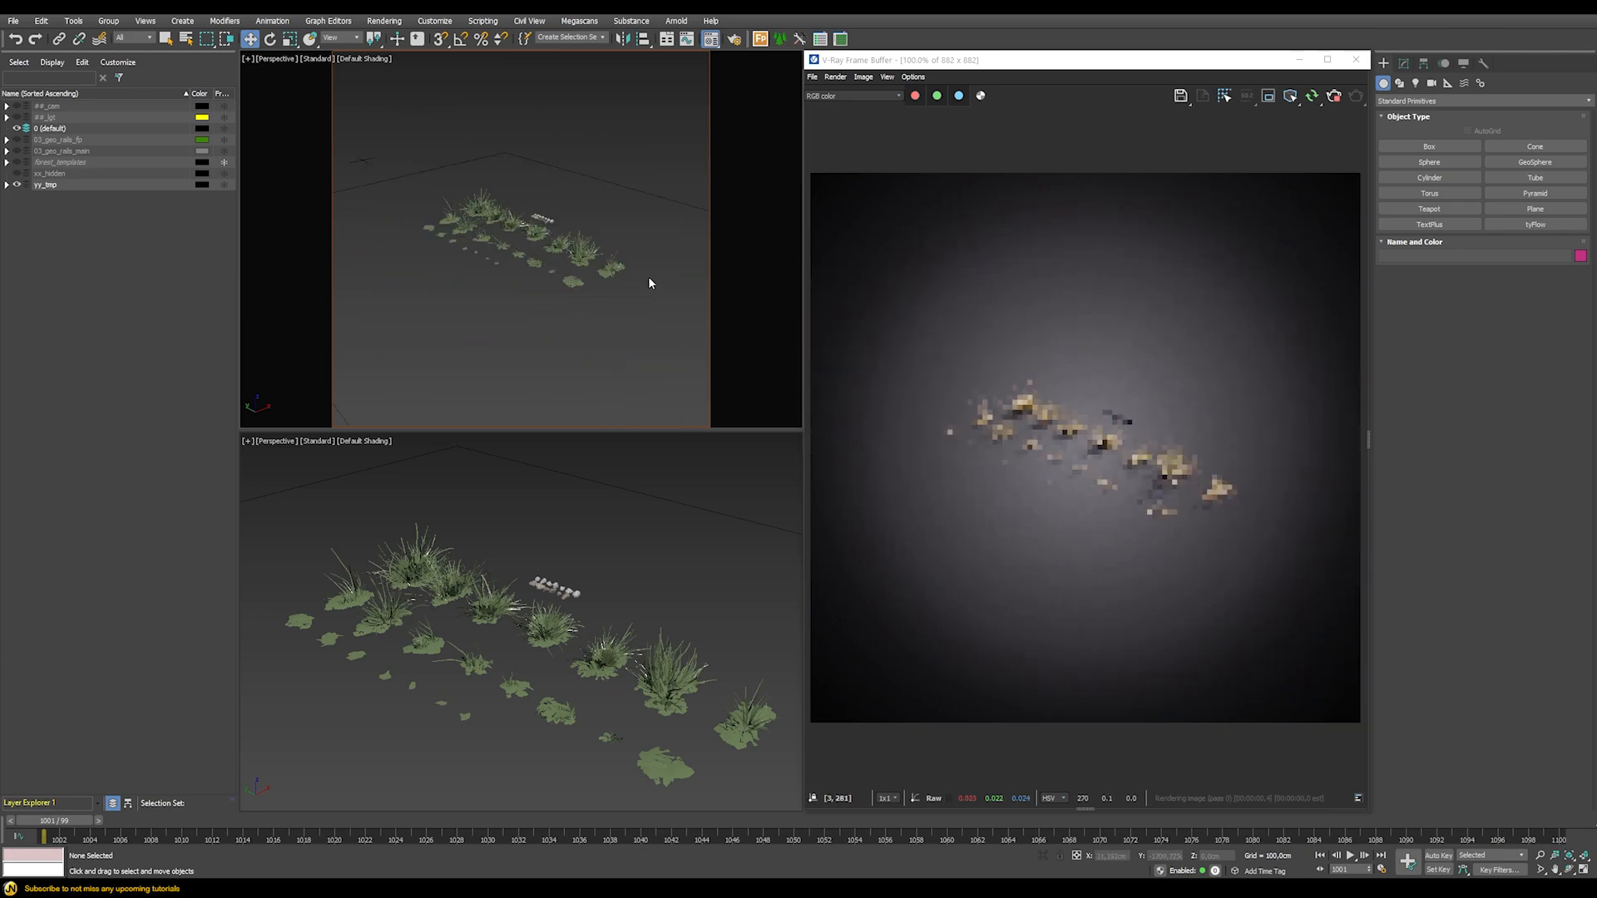
pyautogui.moveTo(538, 247); pyautogui.dragTo(492, 232, button='middle')
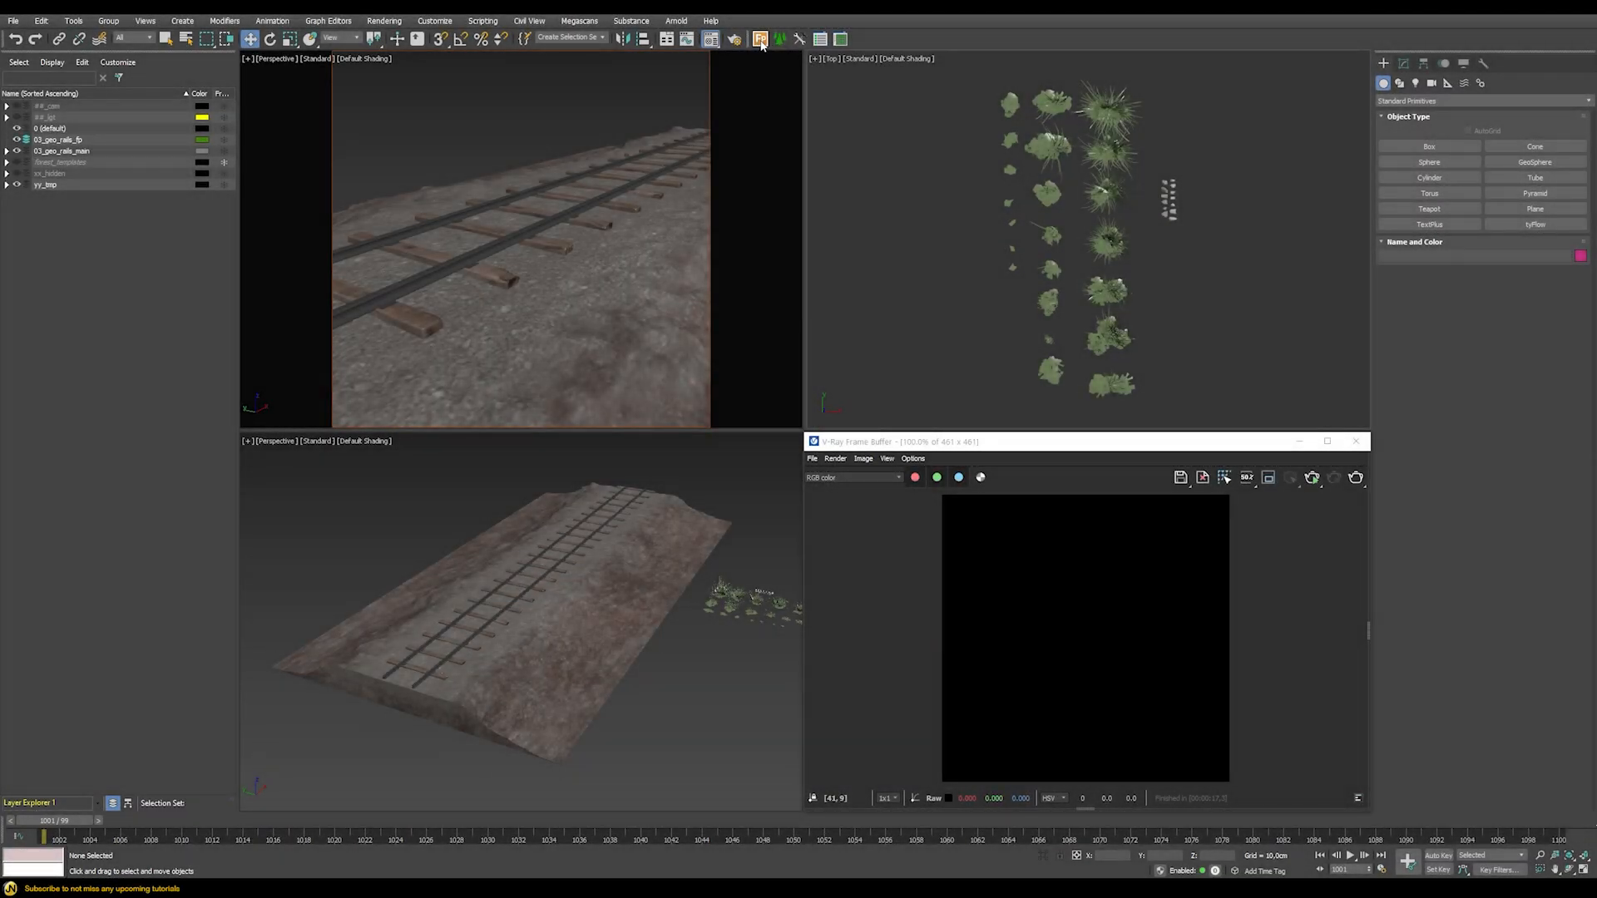
# Create a Forest Pro object on the geo_rails_terrain_001 surface and name it fp_pebblesSmall
pyautogui.click(760, 39)
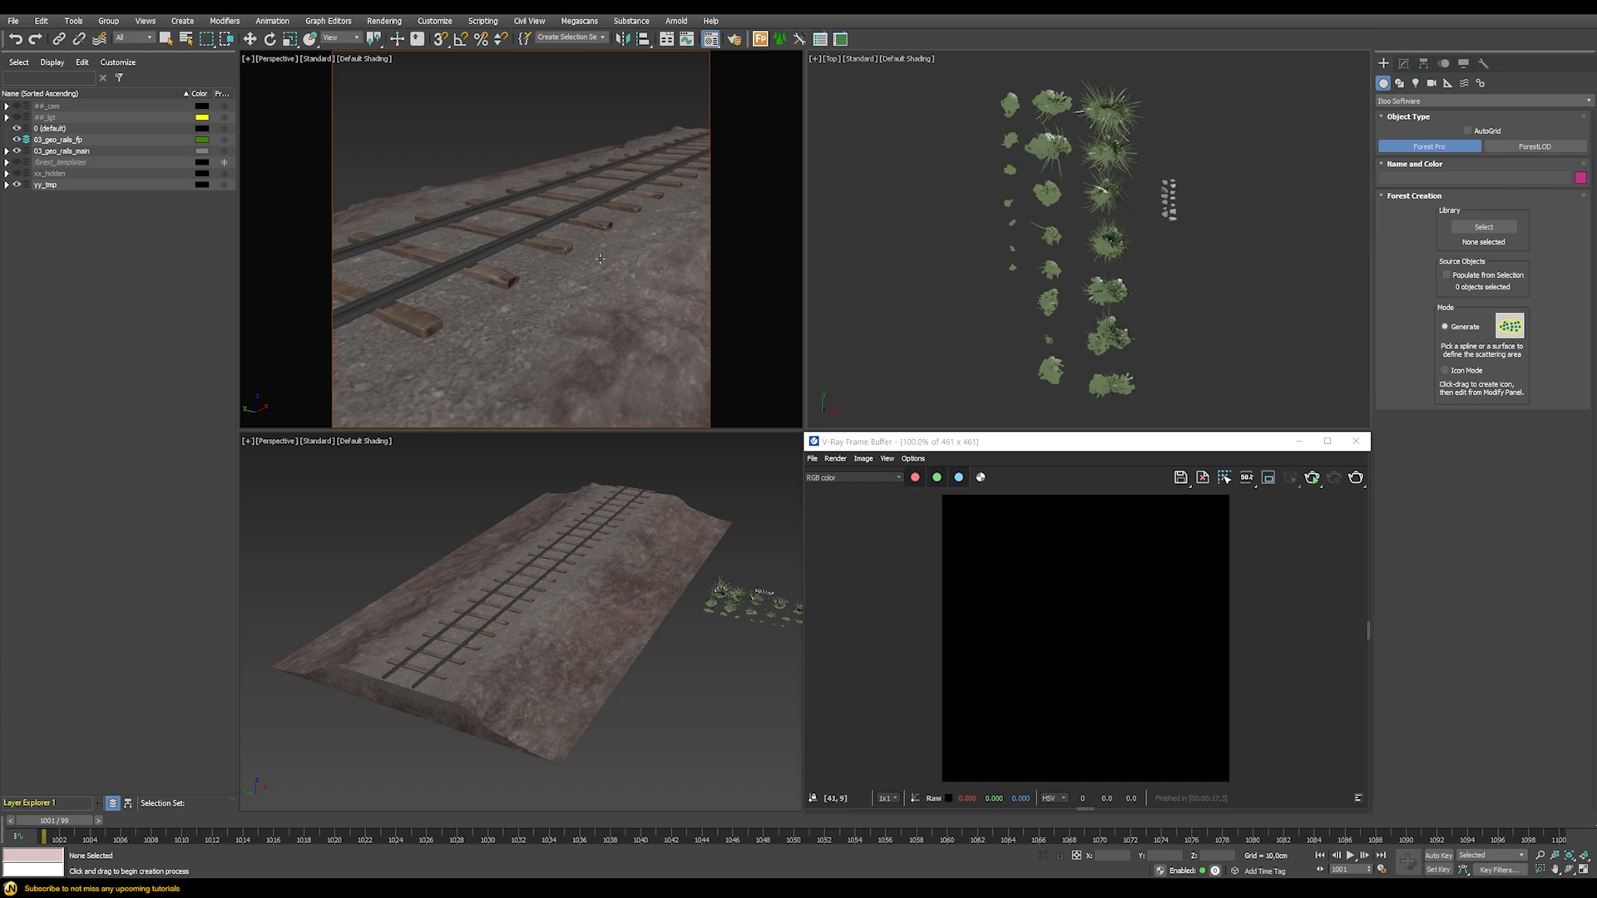
pyautogui.click(632, 254)
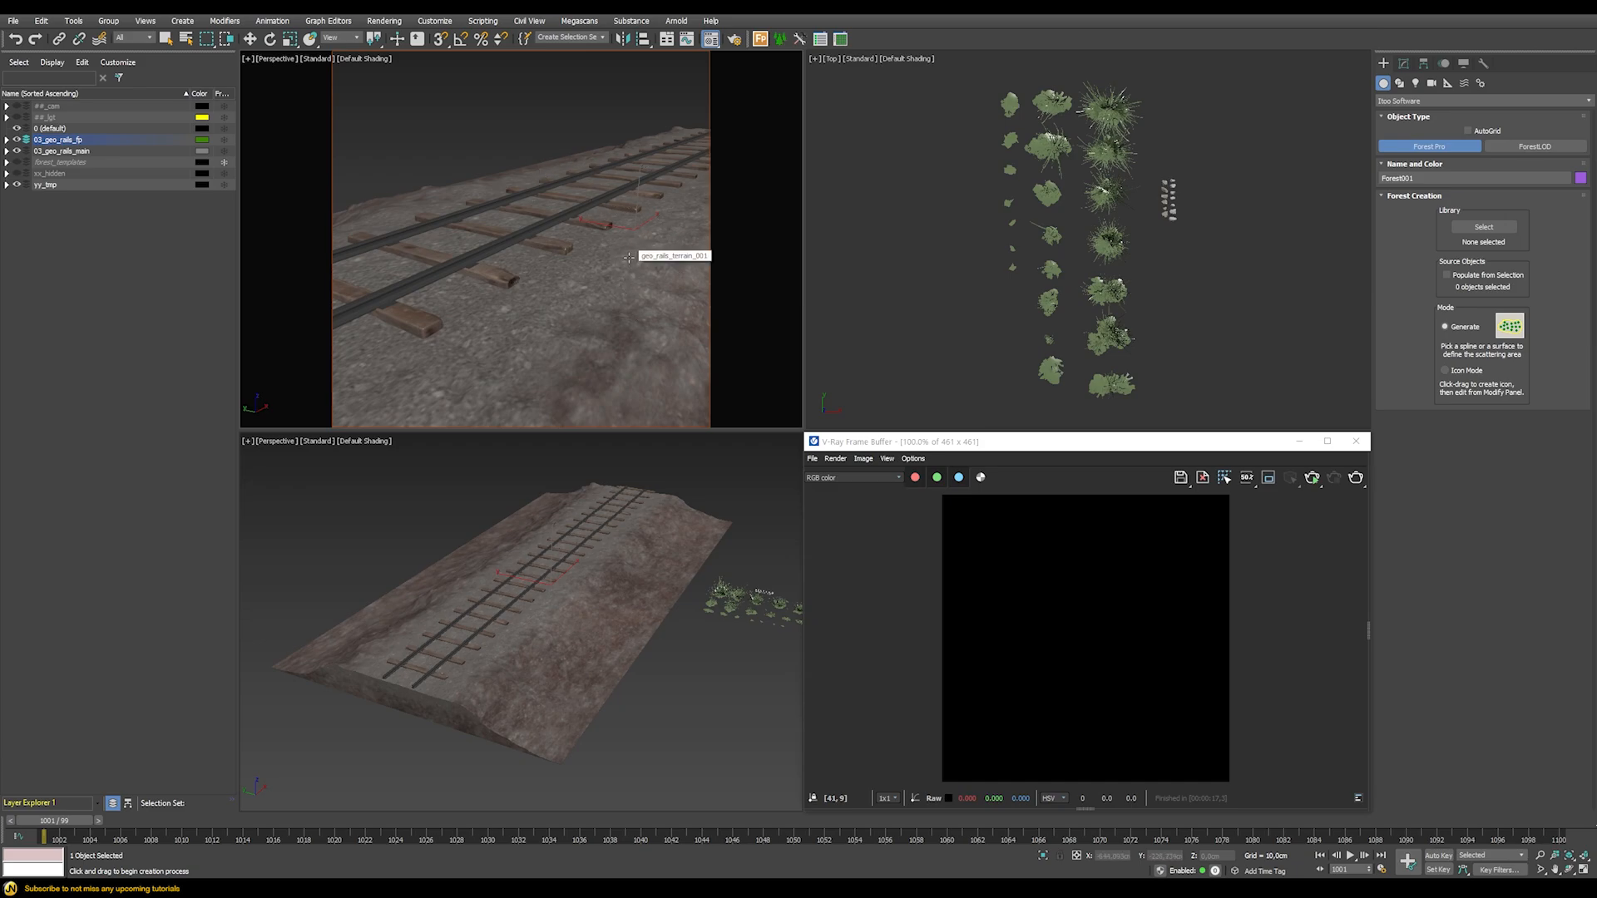
pyautogui.press('w')
pyautogui.click(6, 140)
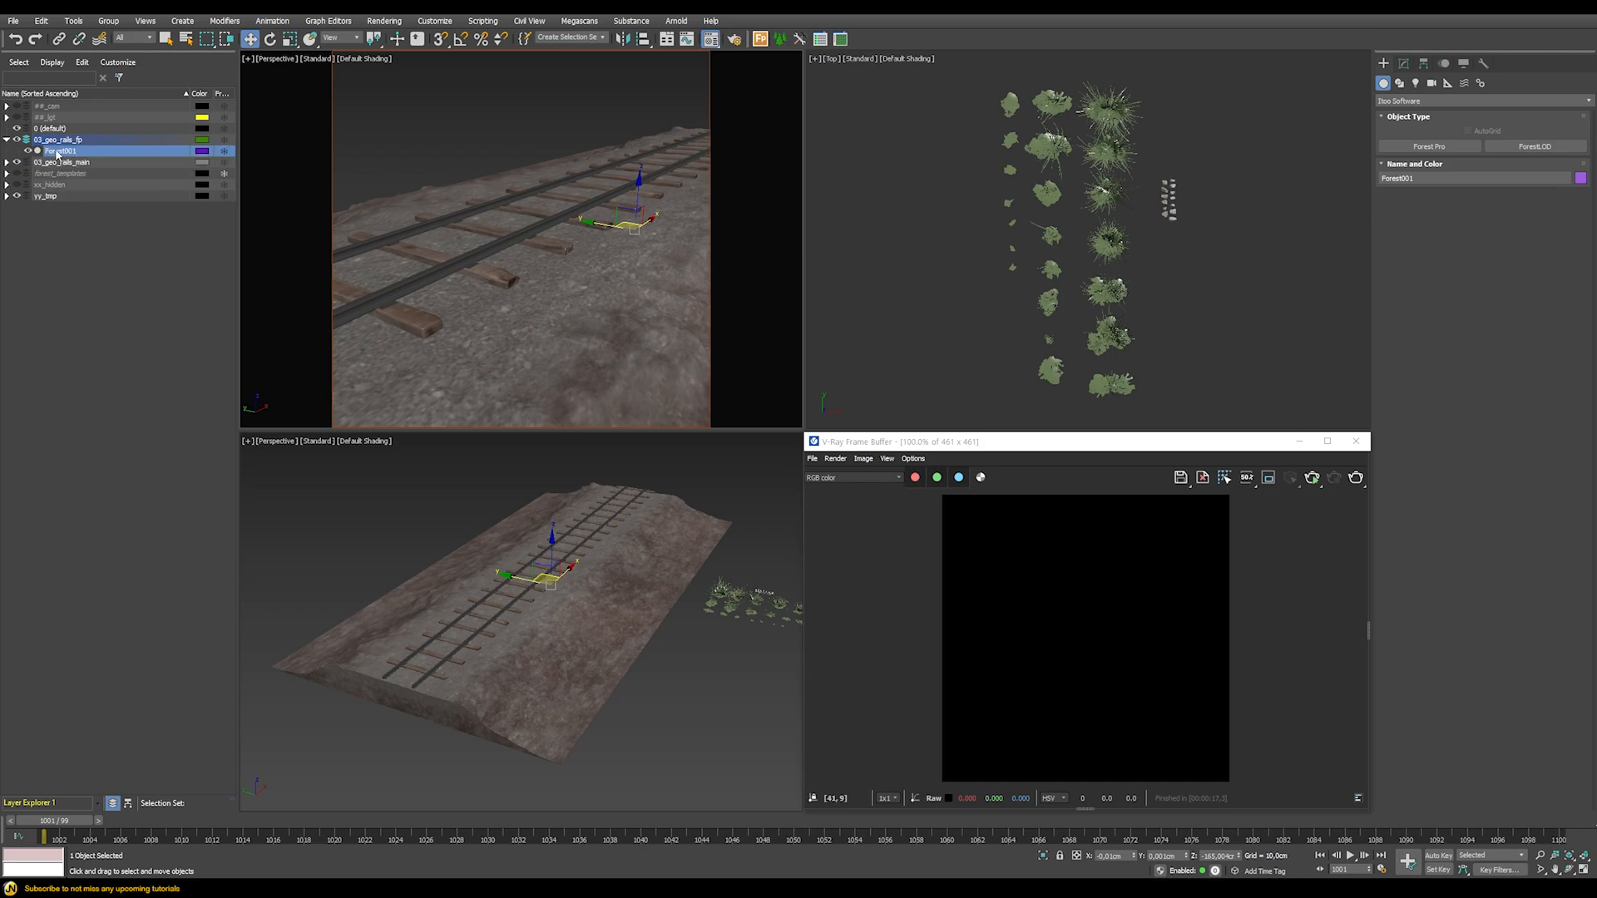
pyautogui.click(1403, 178)
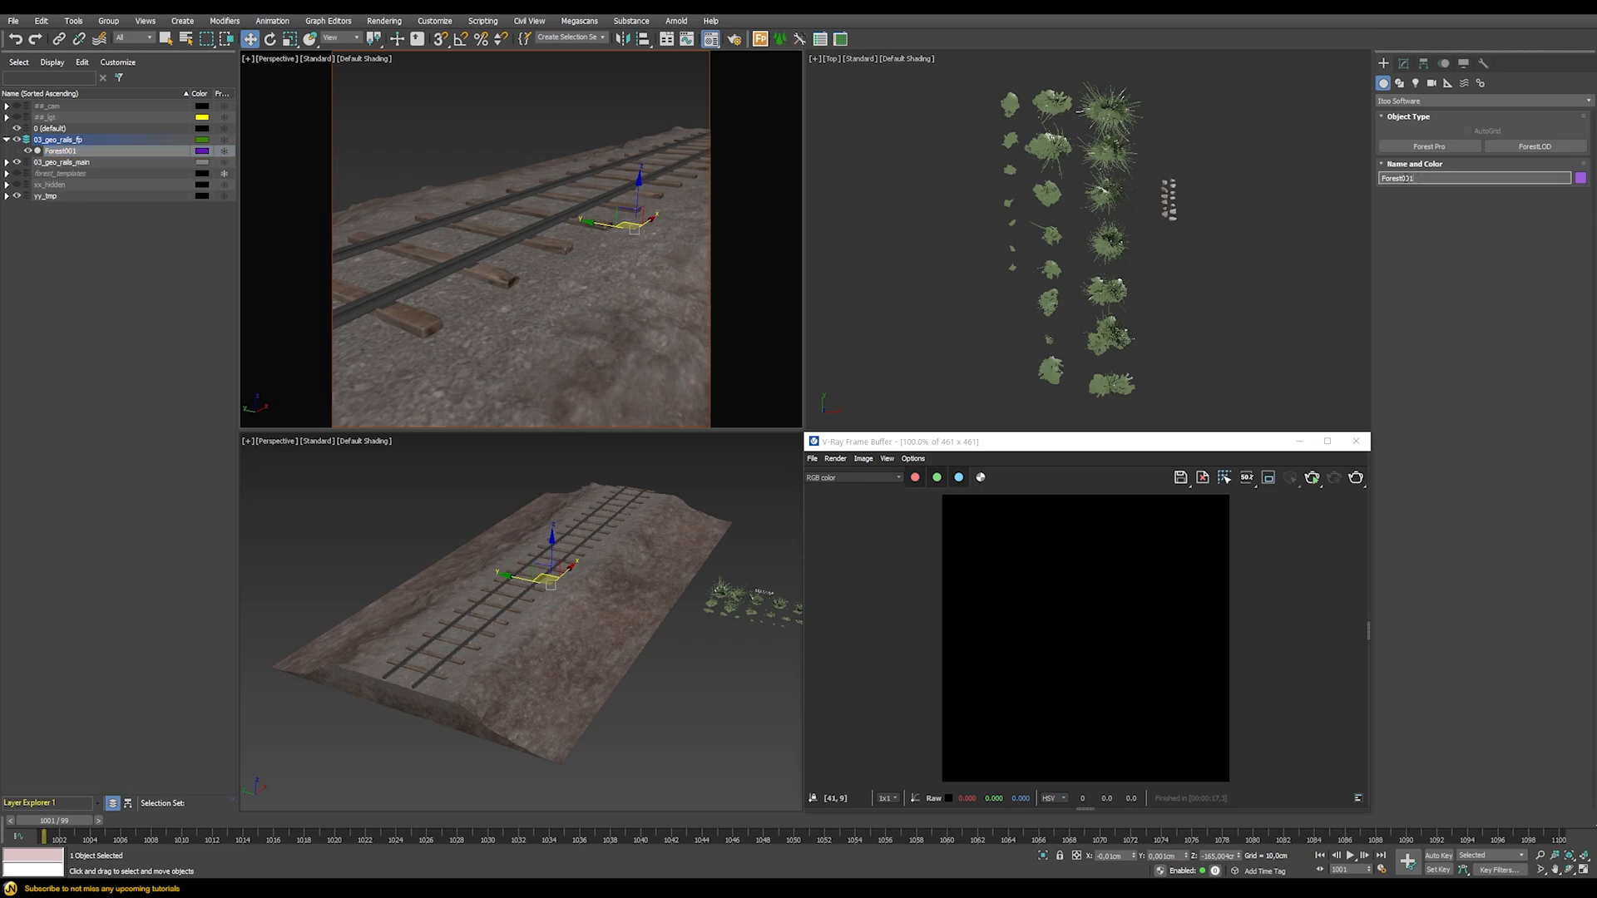
pyautogui.write('fp_pebblesSmall')
pyautogui.press('Return')
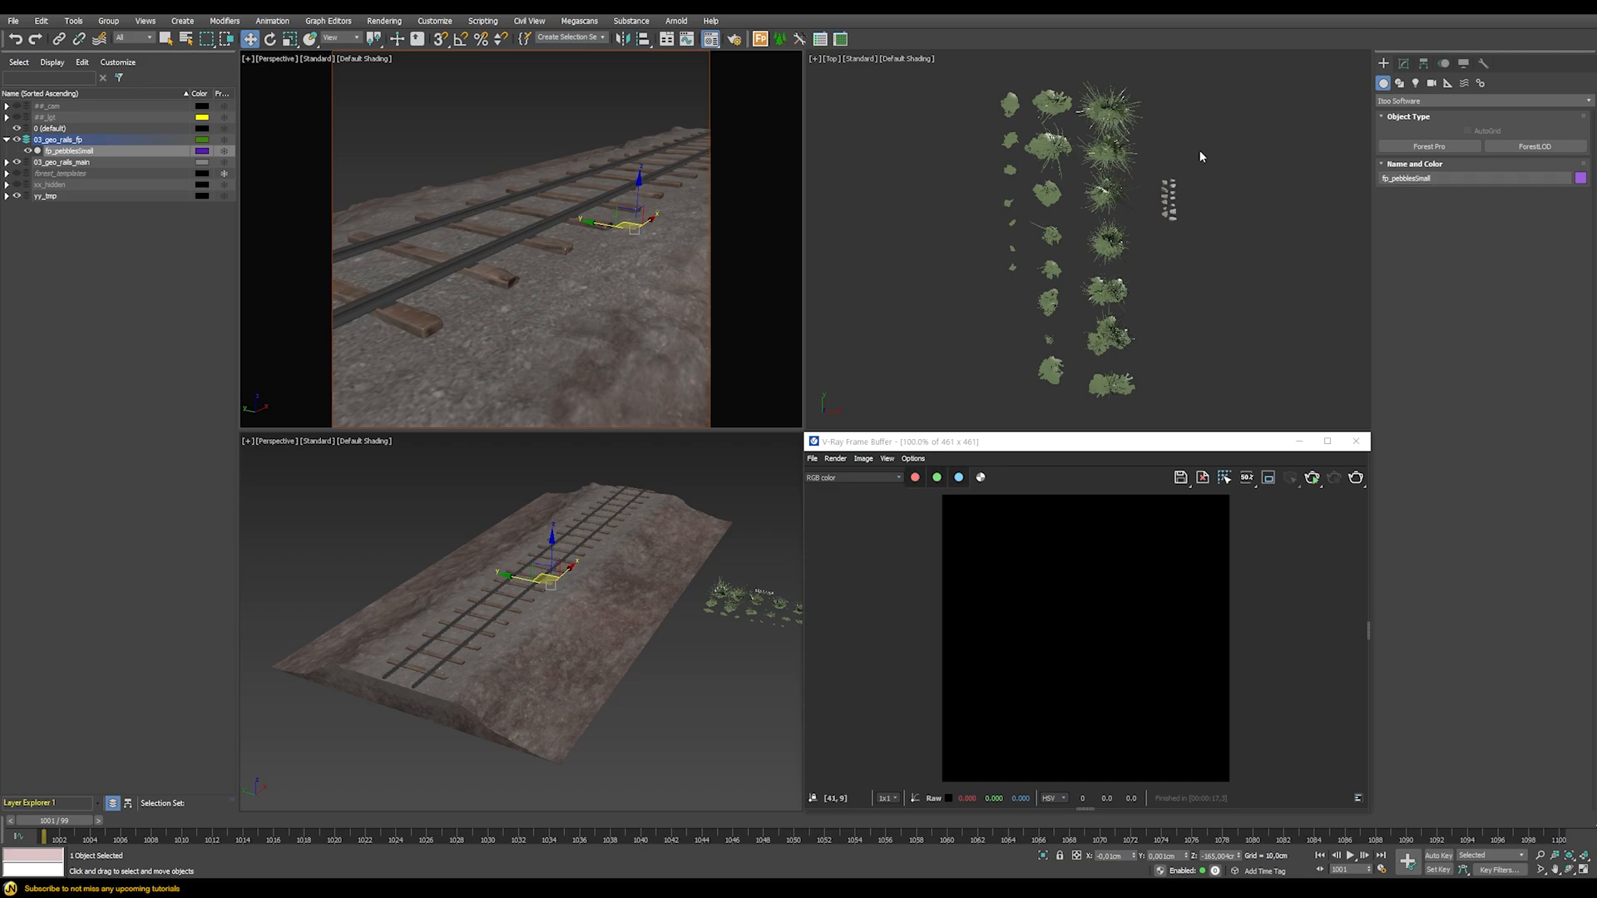
# Review the forest object's Display, Distribution and Surfaces parameters and the visible rollout options in its Global Settings
pyautogui.click(1403, 63)
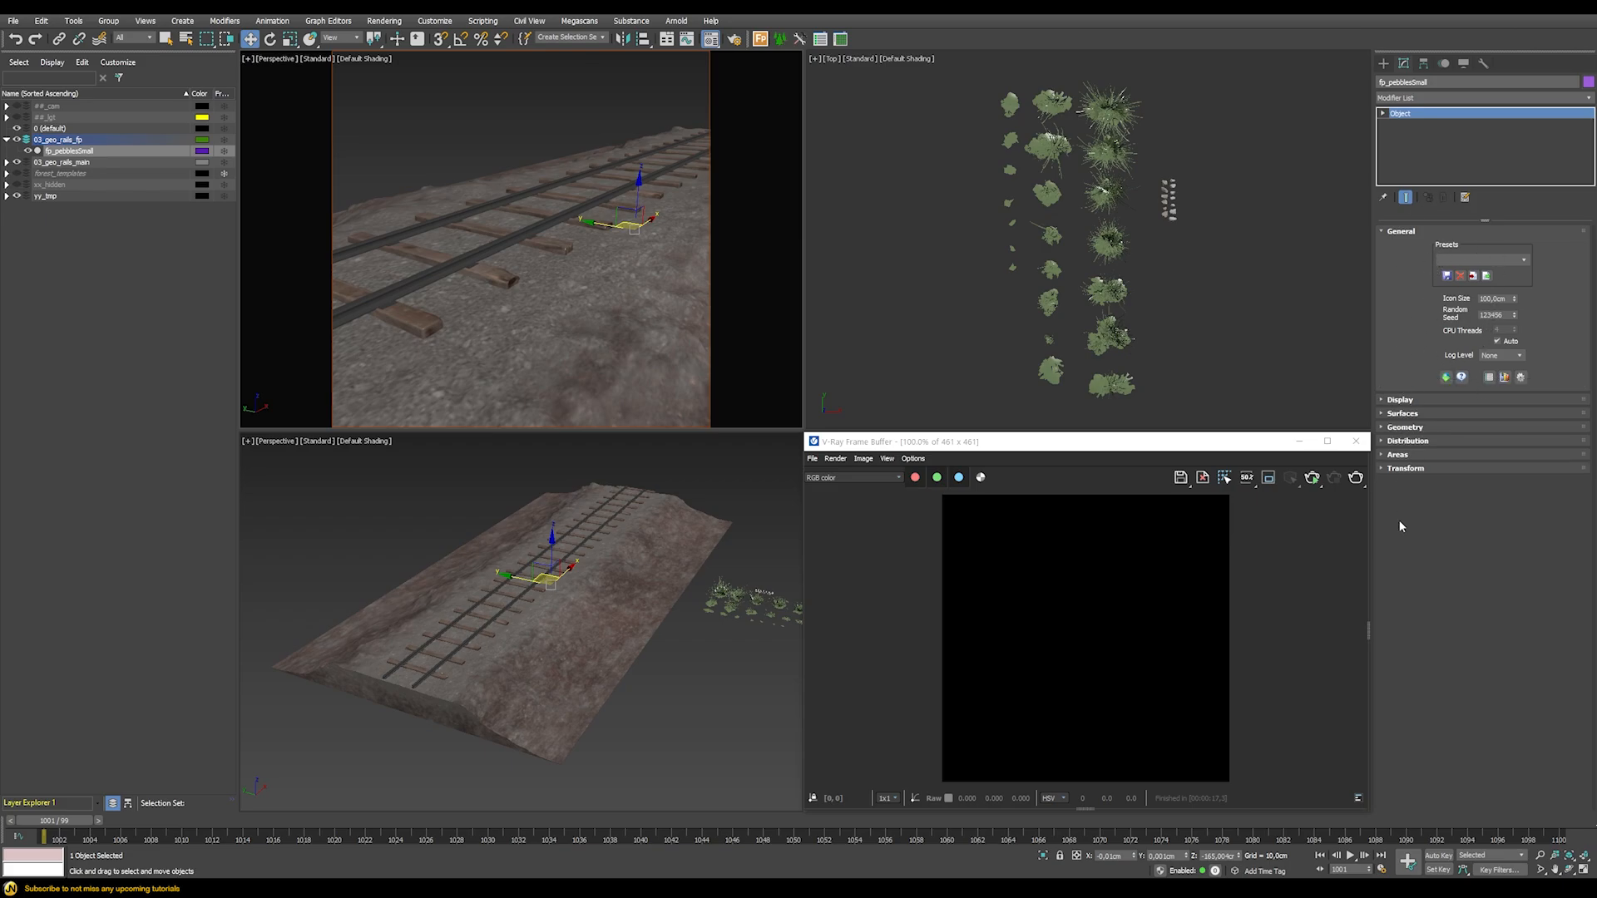
pyautogui.click(1406, 400)
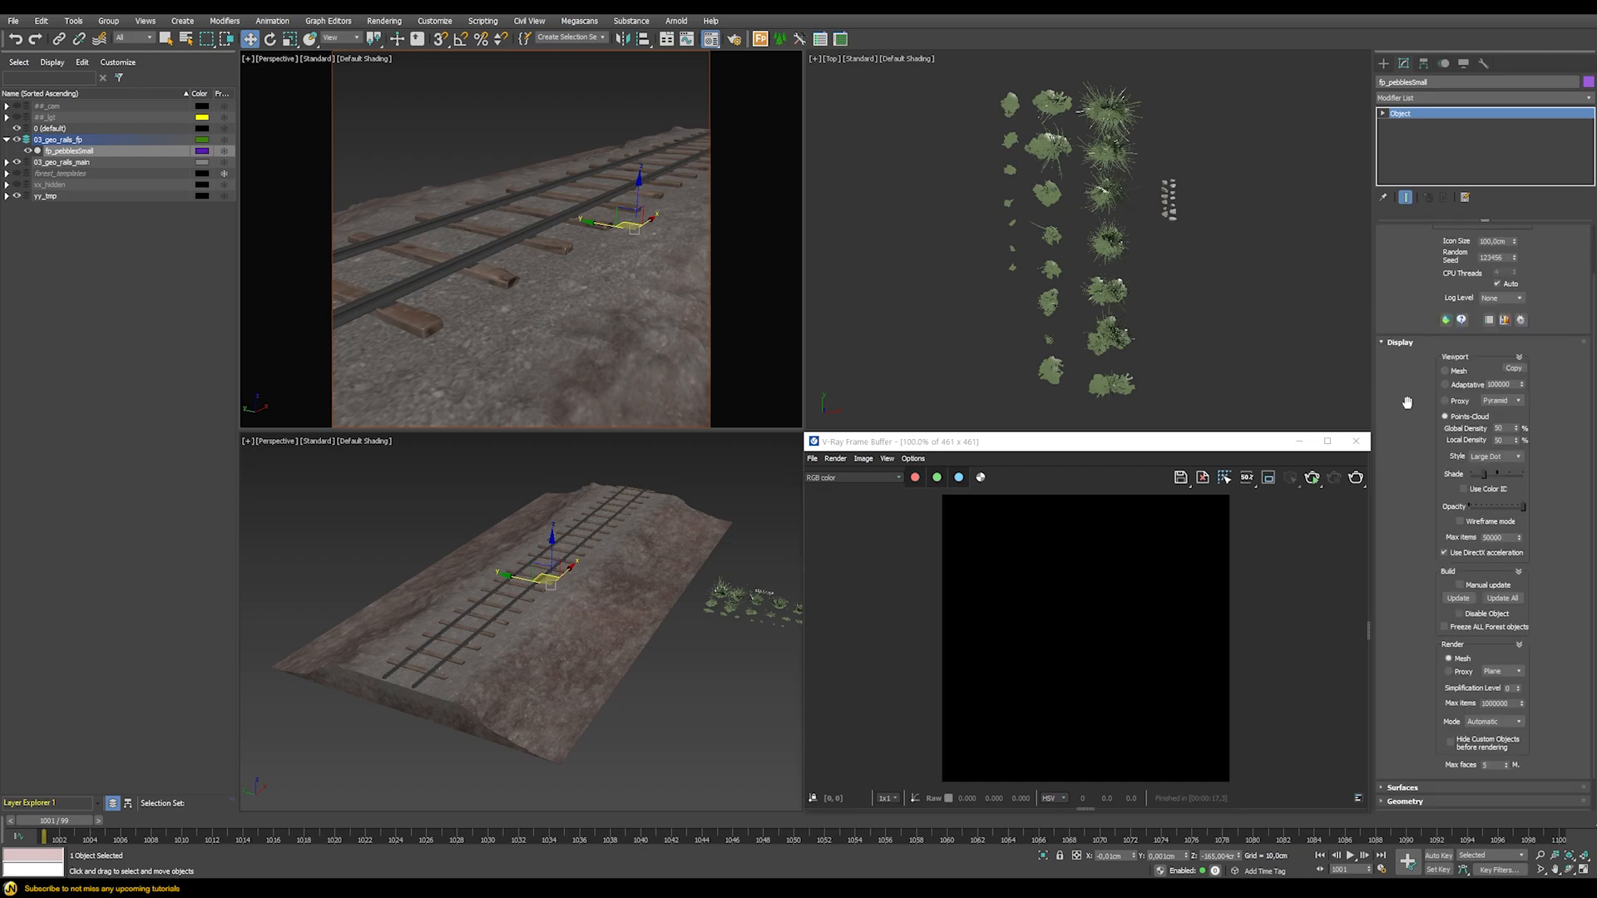
pyautogui.click(1402, 342)
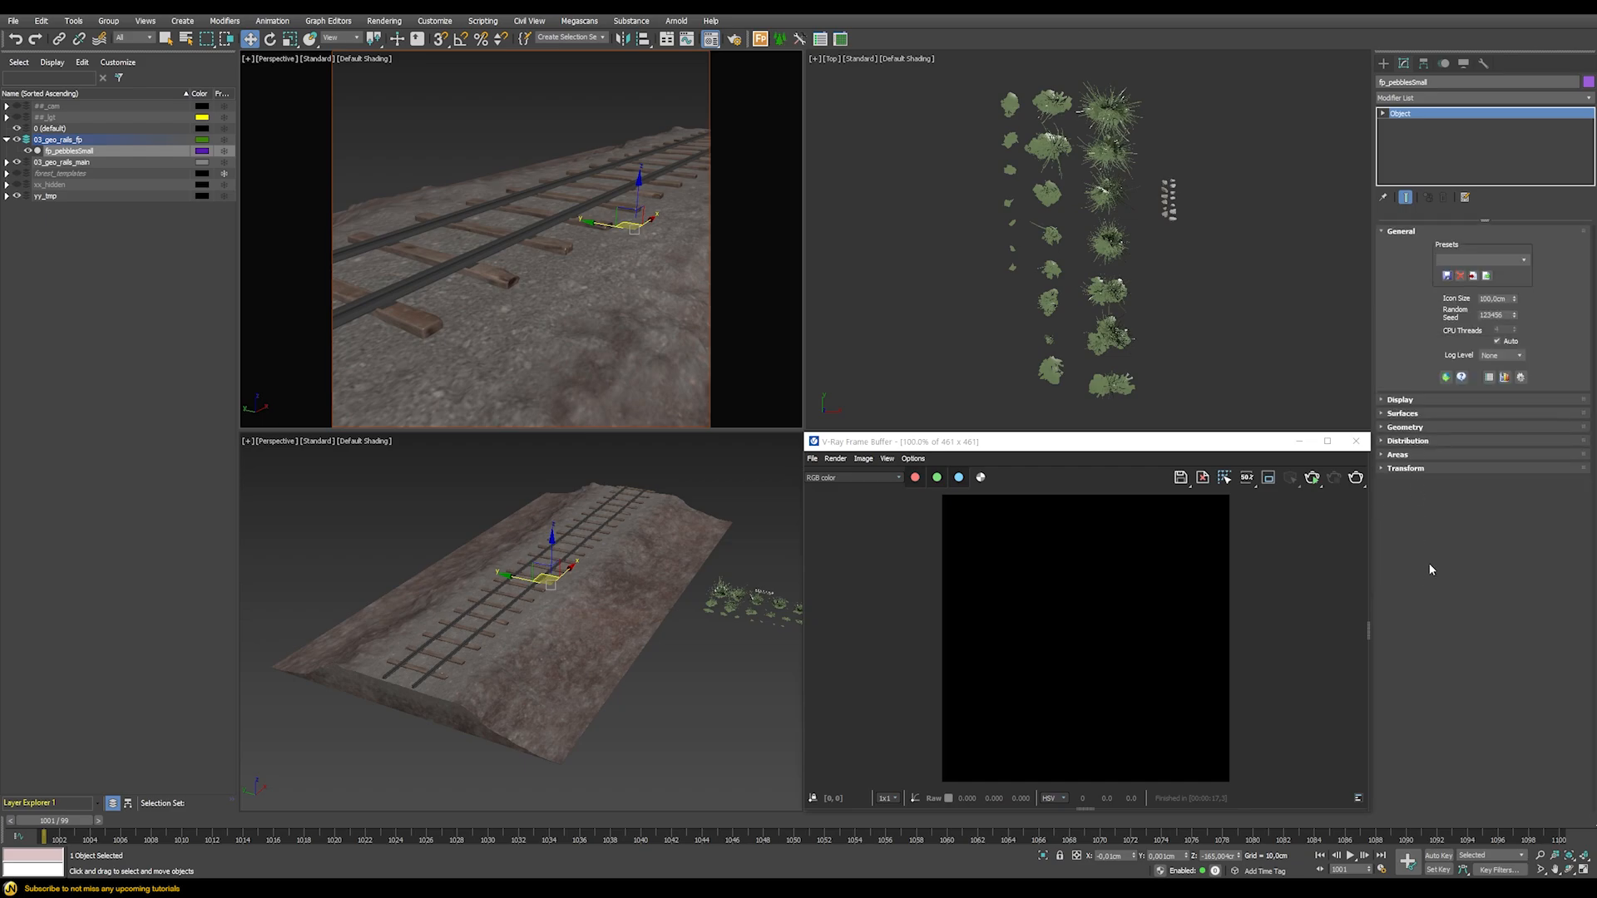
pyautogui.click(1408, 442)
pyautogui.moveTo(1408, 274); pyautogui.dragTo(1406, 345)
pyautogui.click(1407, 263)
pyautogui.click(1521, 378)
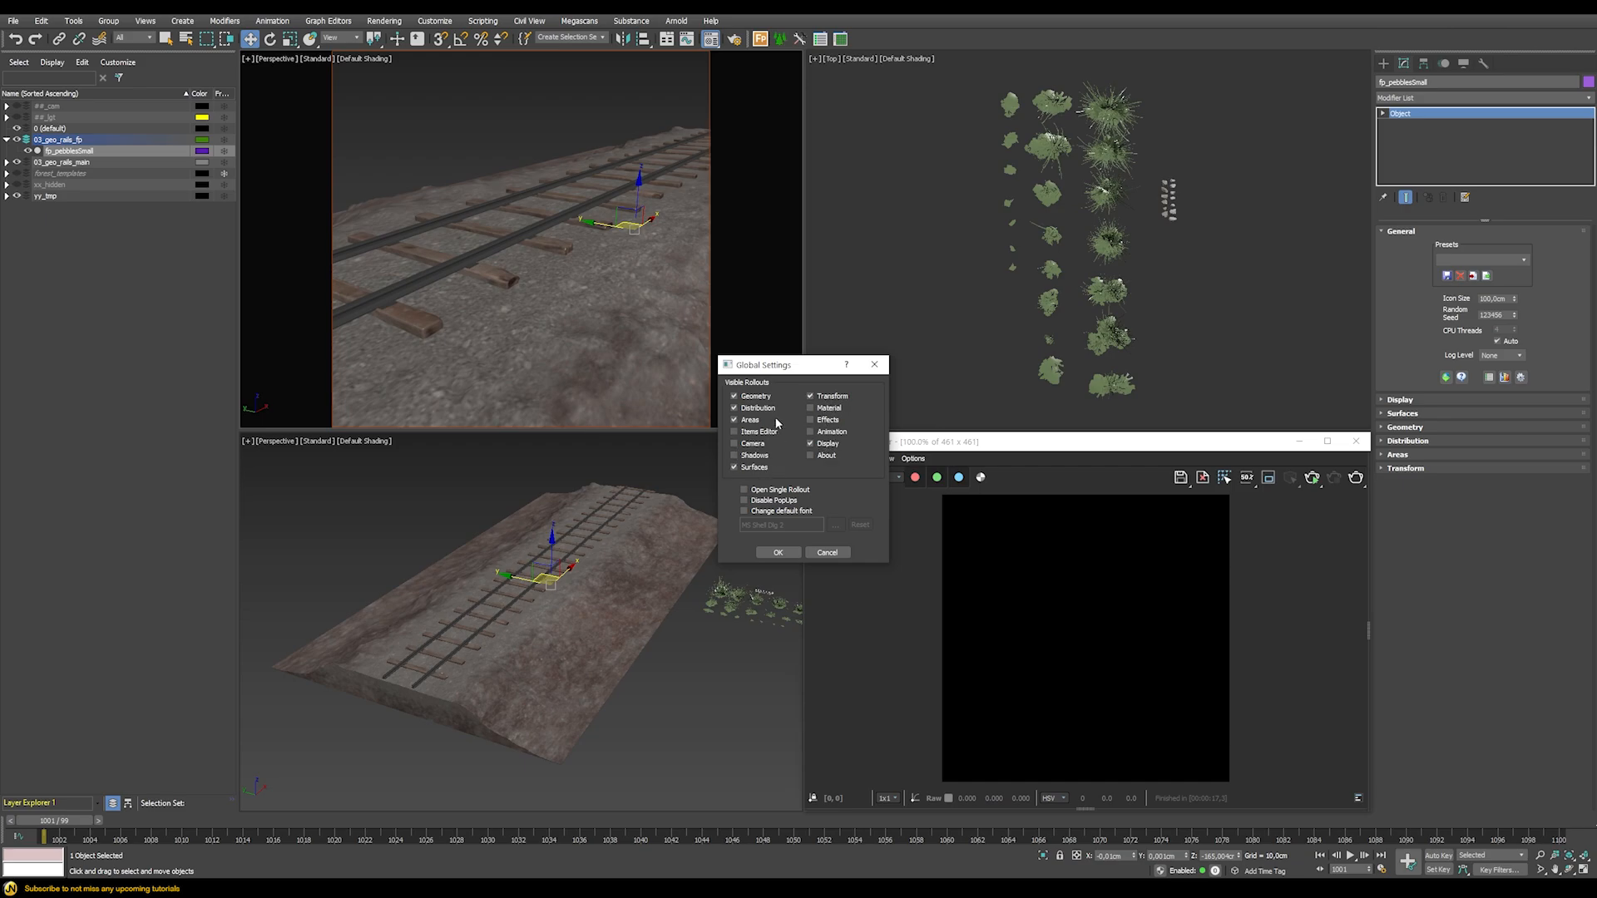
pyautogui.click(827, 552)
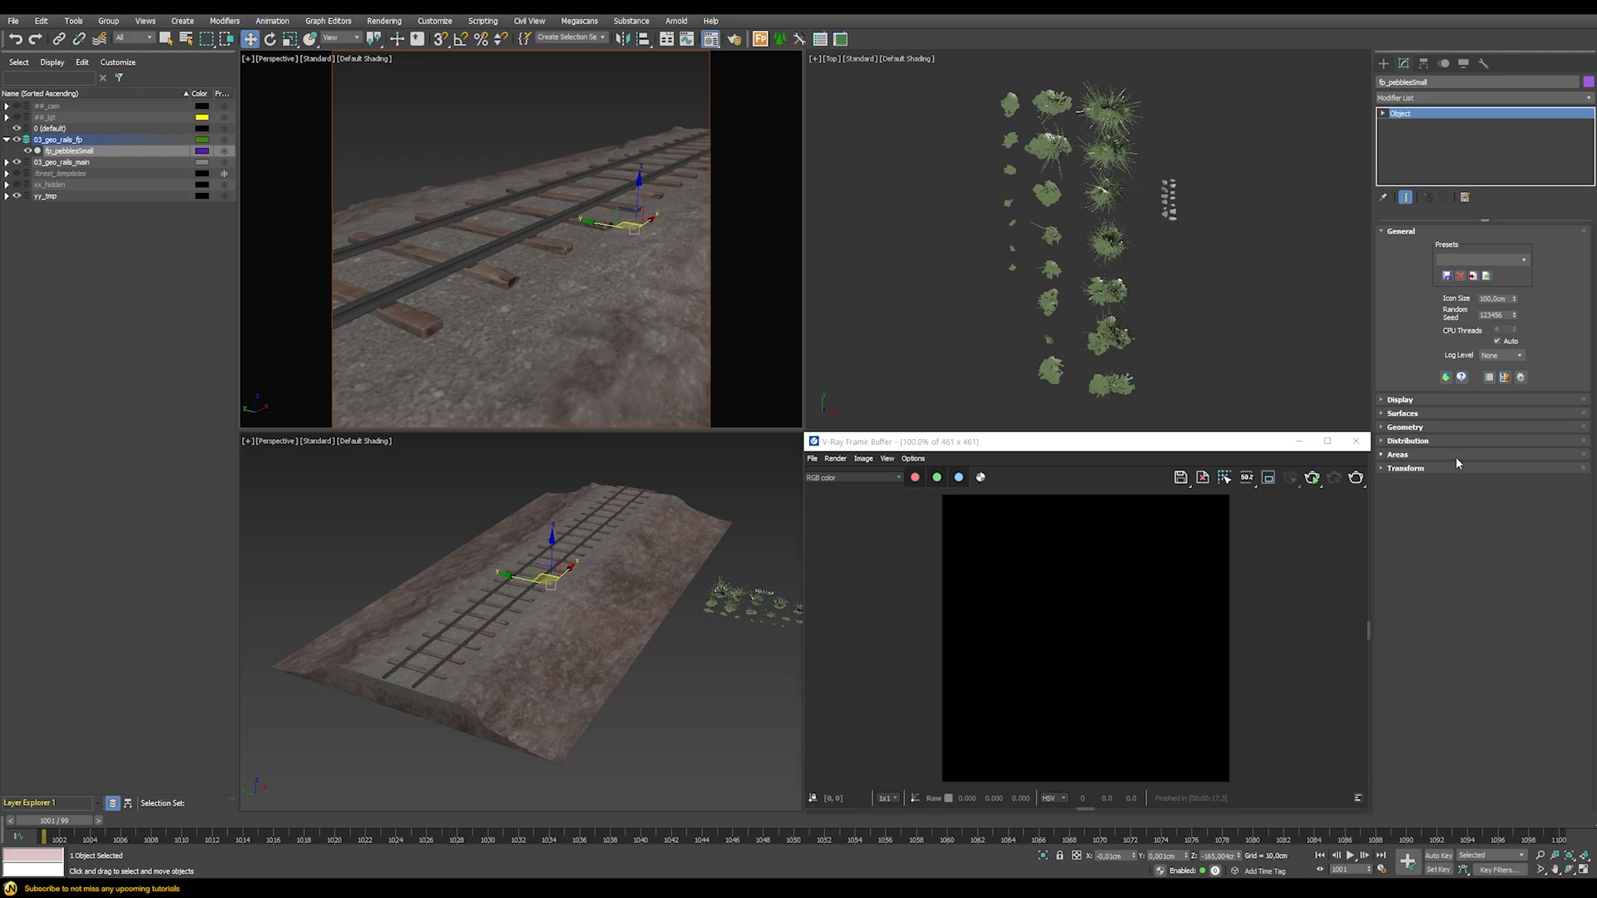
pyautogui.click(1522, 376)
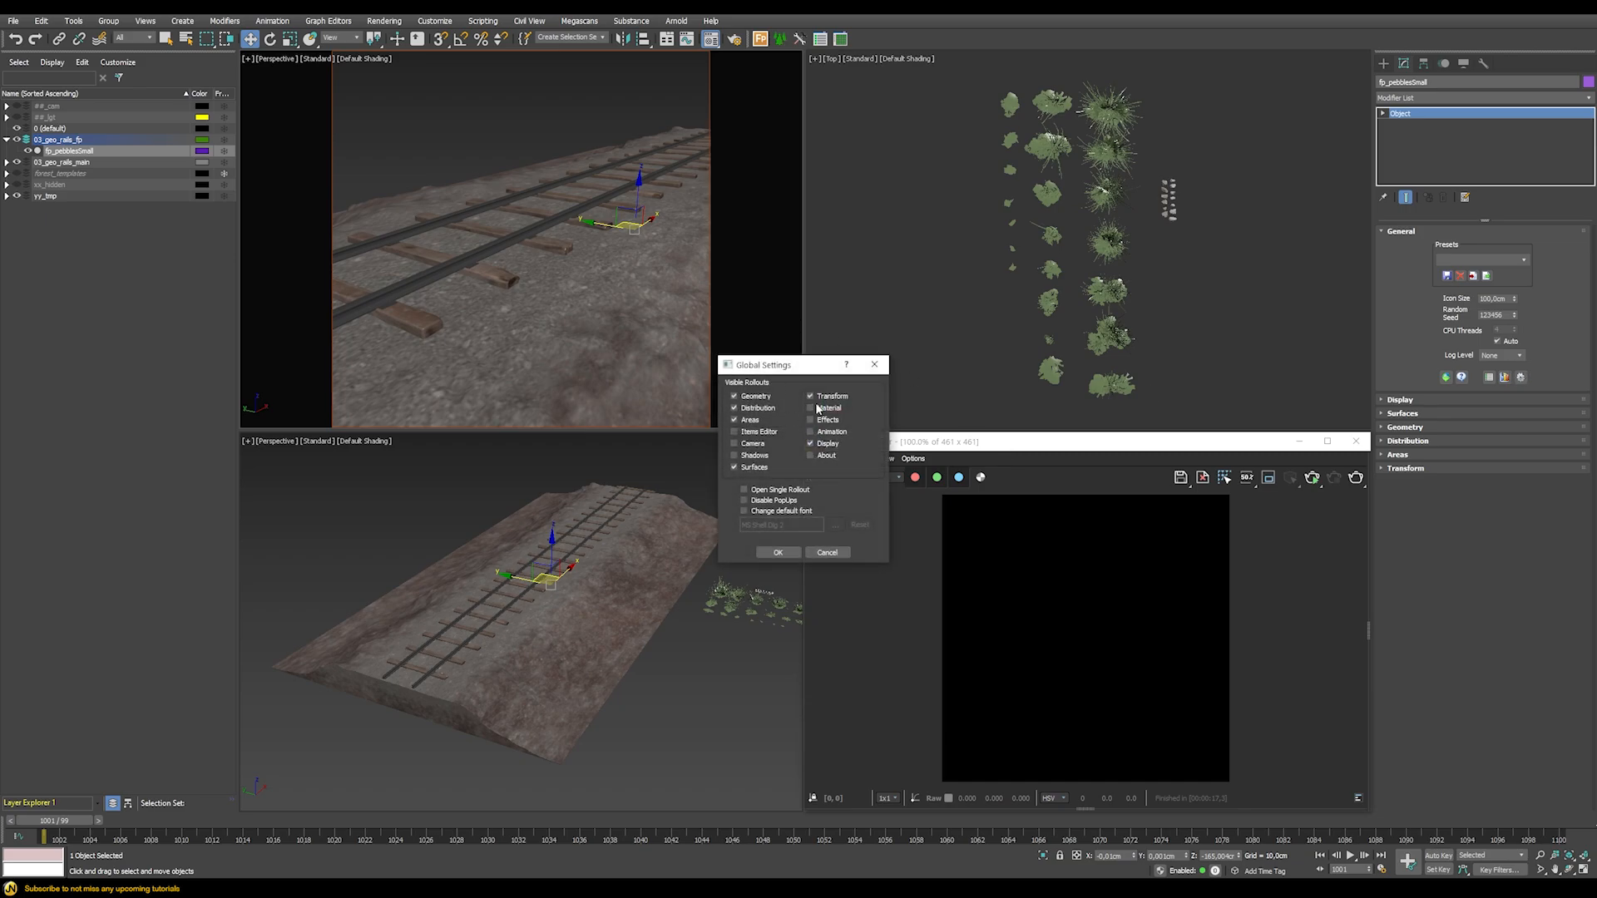
pyautogui.click(828, 553)
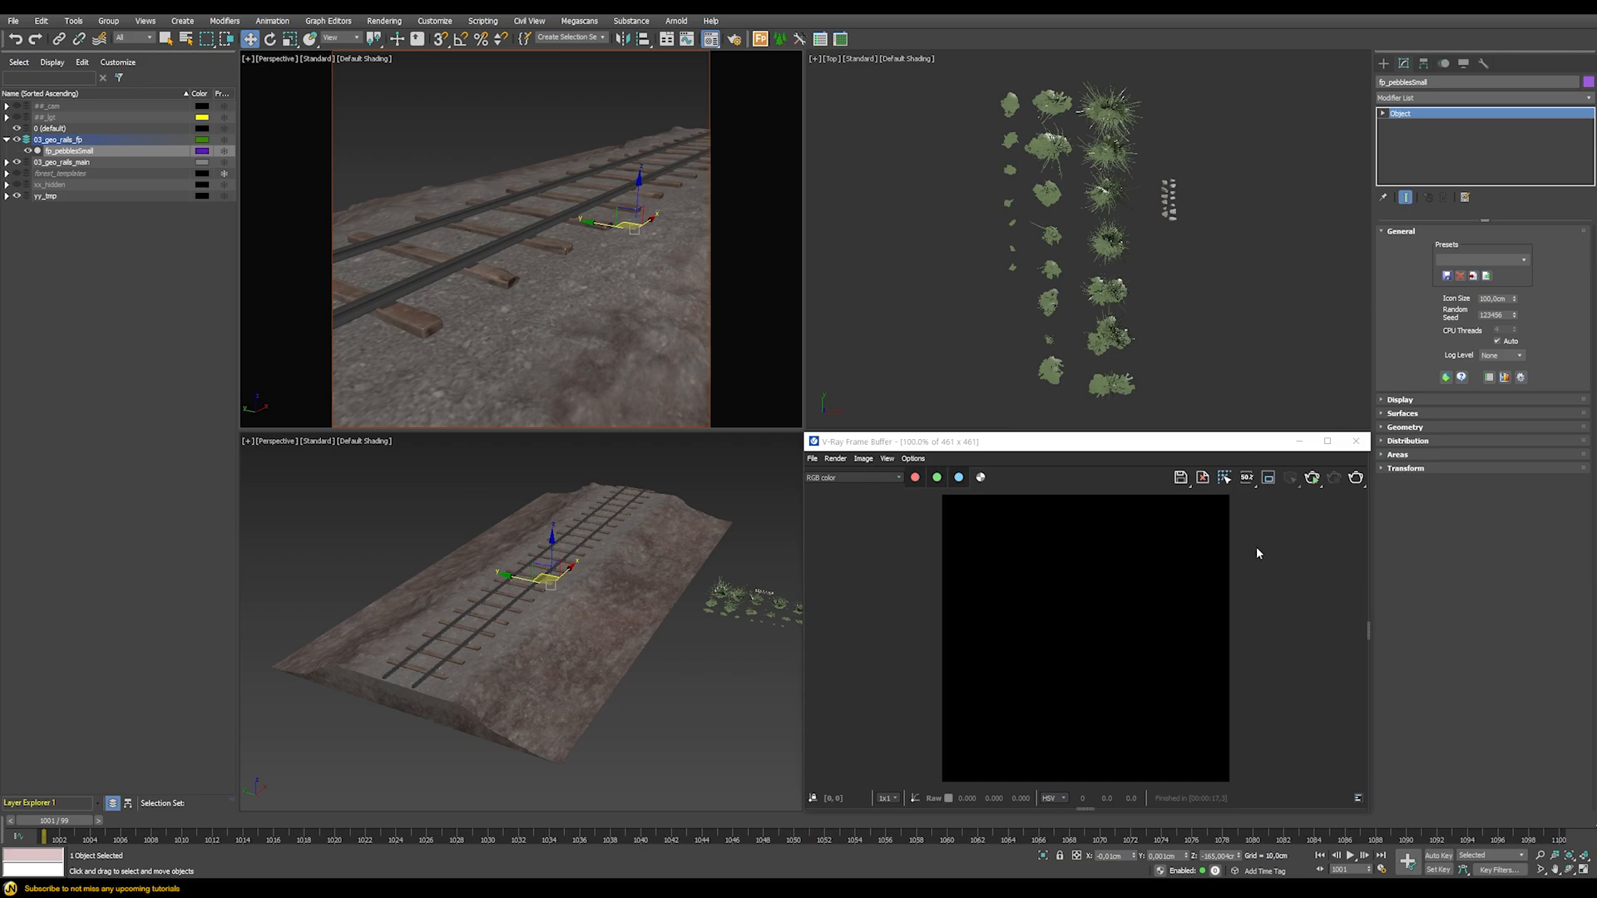
pyautogui.click(1426, 415)
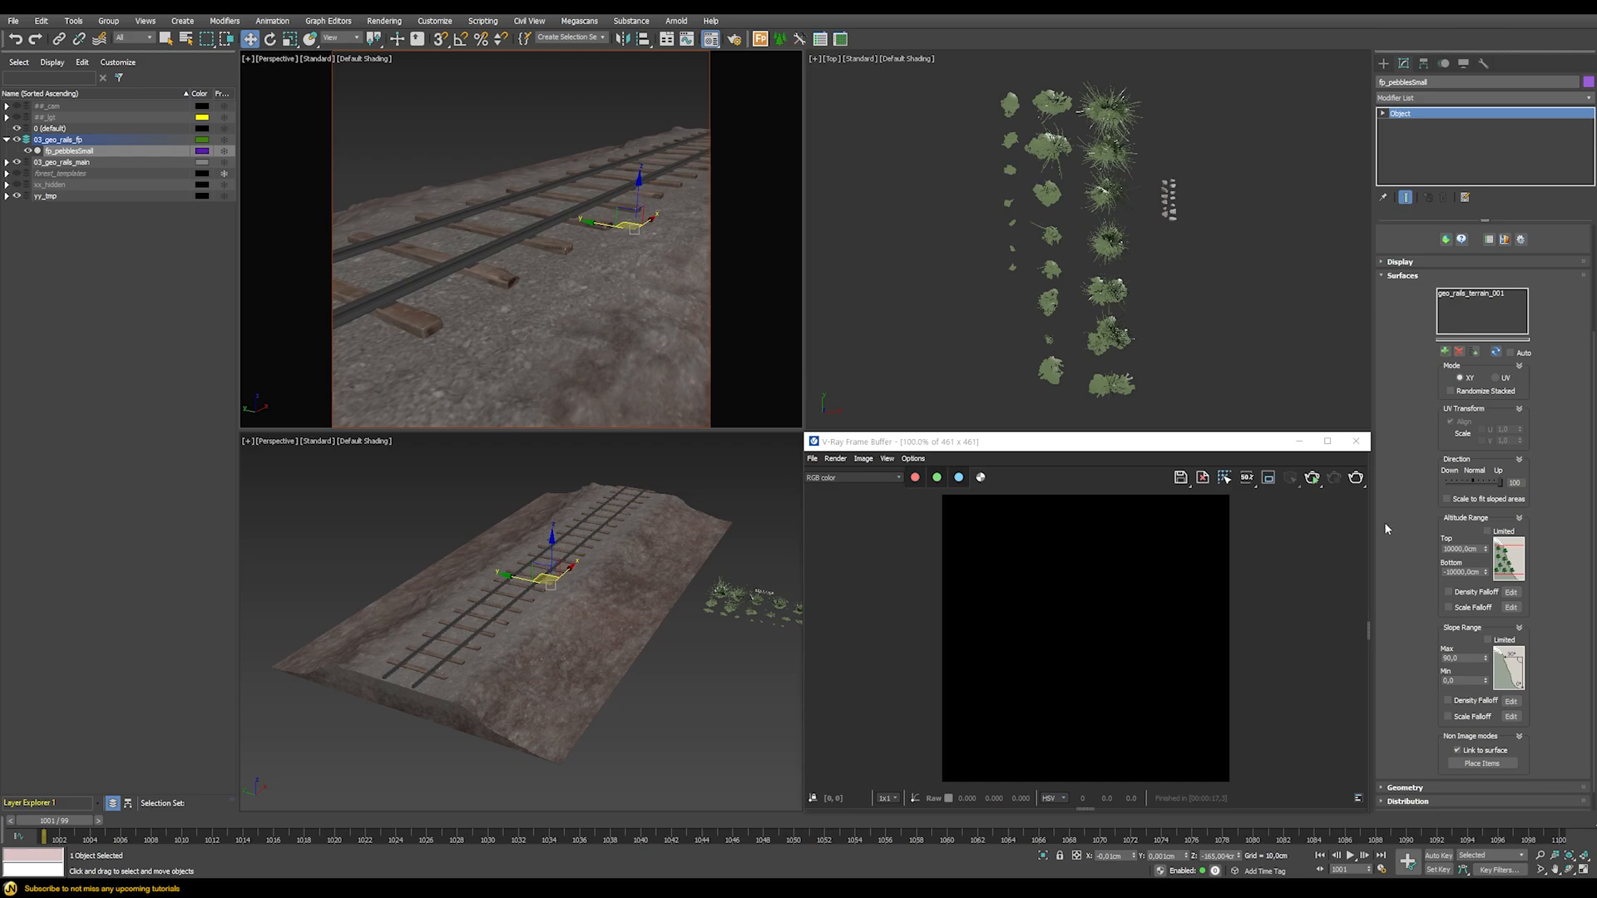
pyautogui.click(1410, 277)
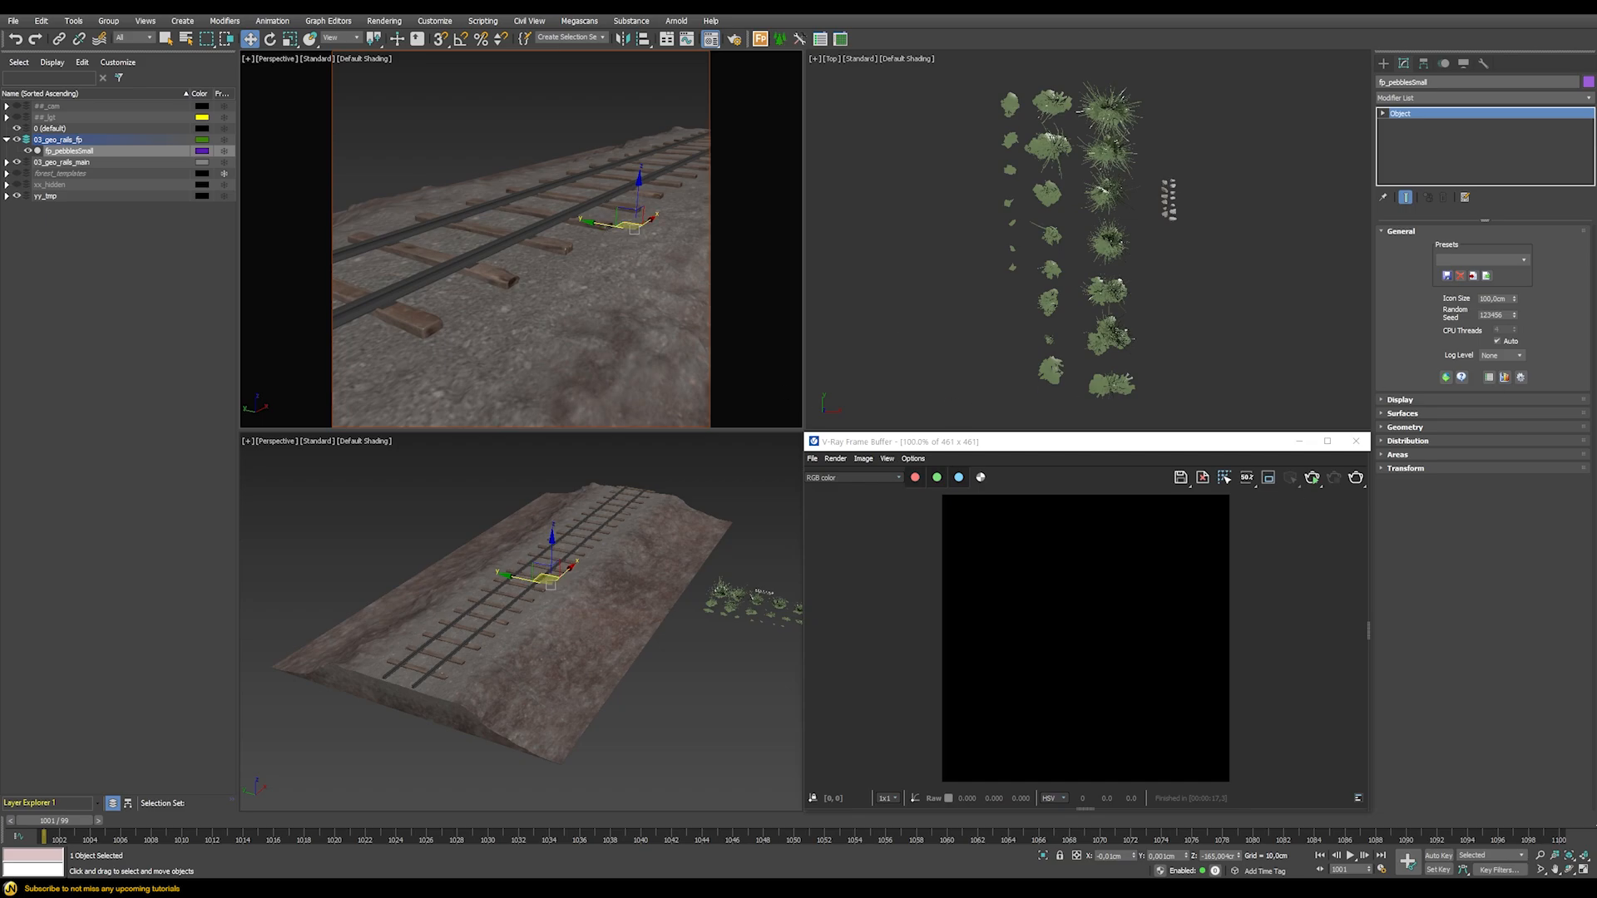
# Add all geo_pebbles1 and geo_pebbles2 objects together to the forest object's geometry list
pyautogui.click(1415, 428)
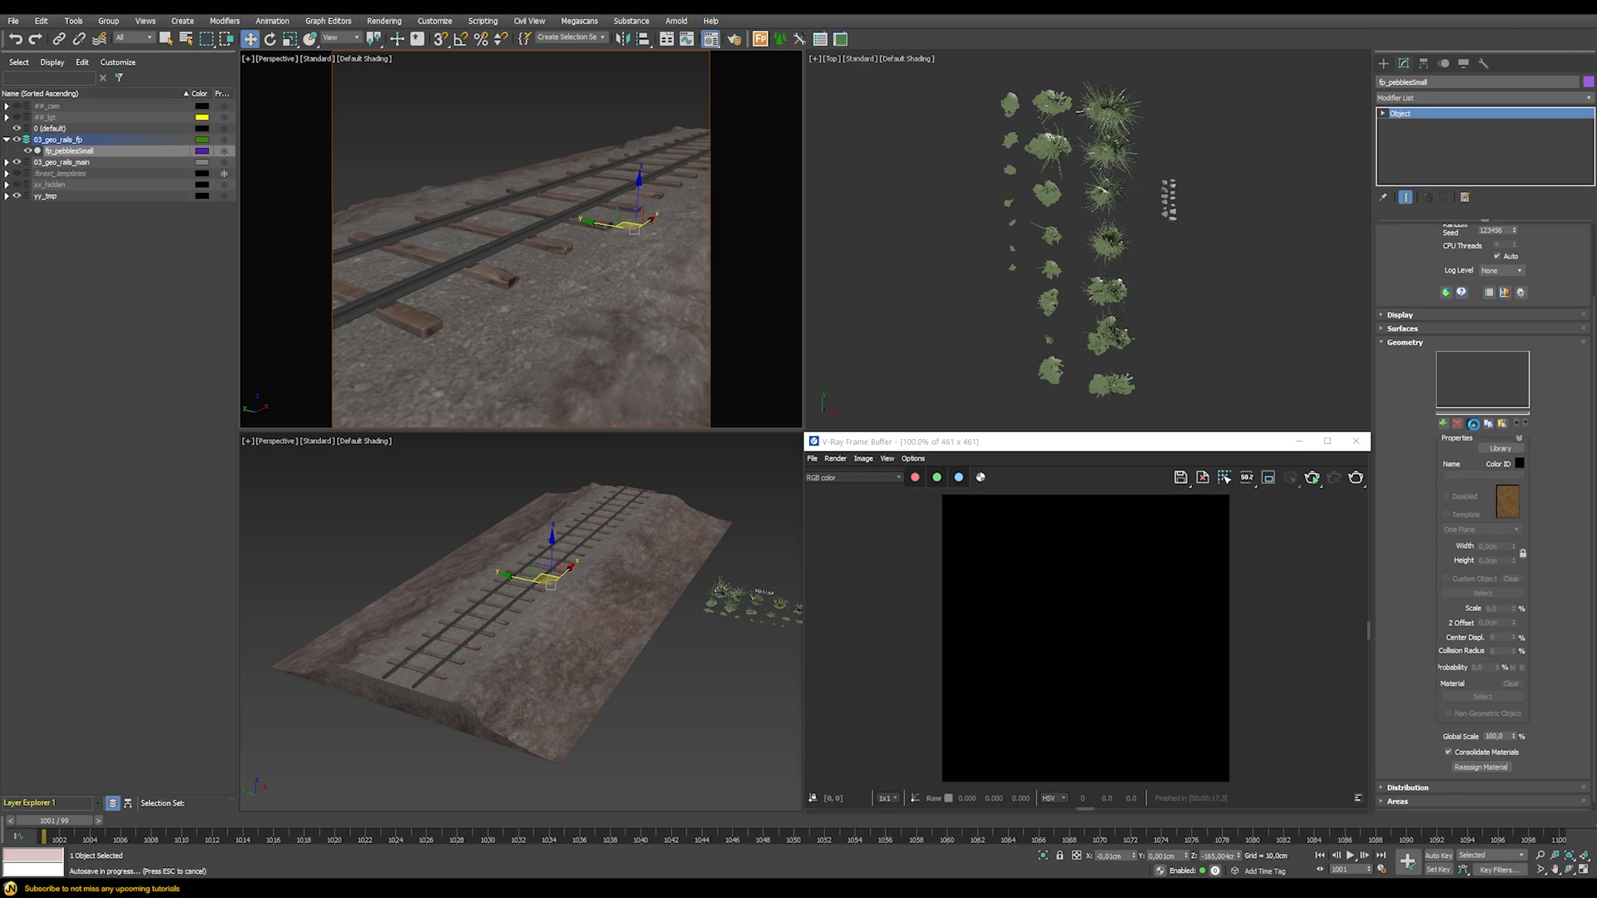
pyautogui.click(1473, 424)
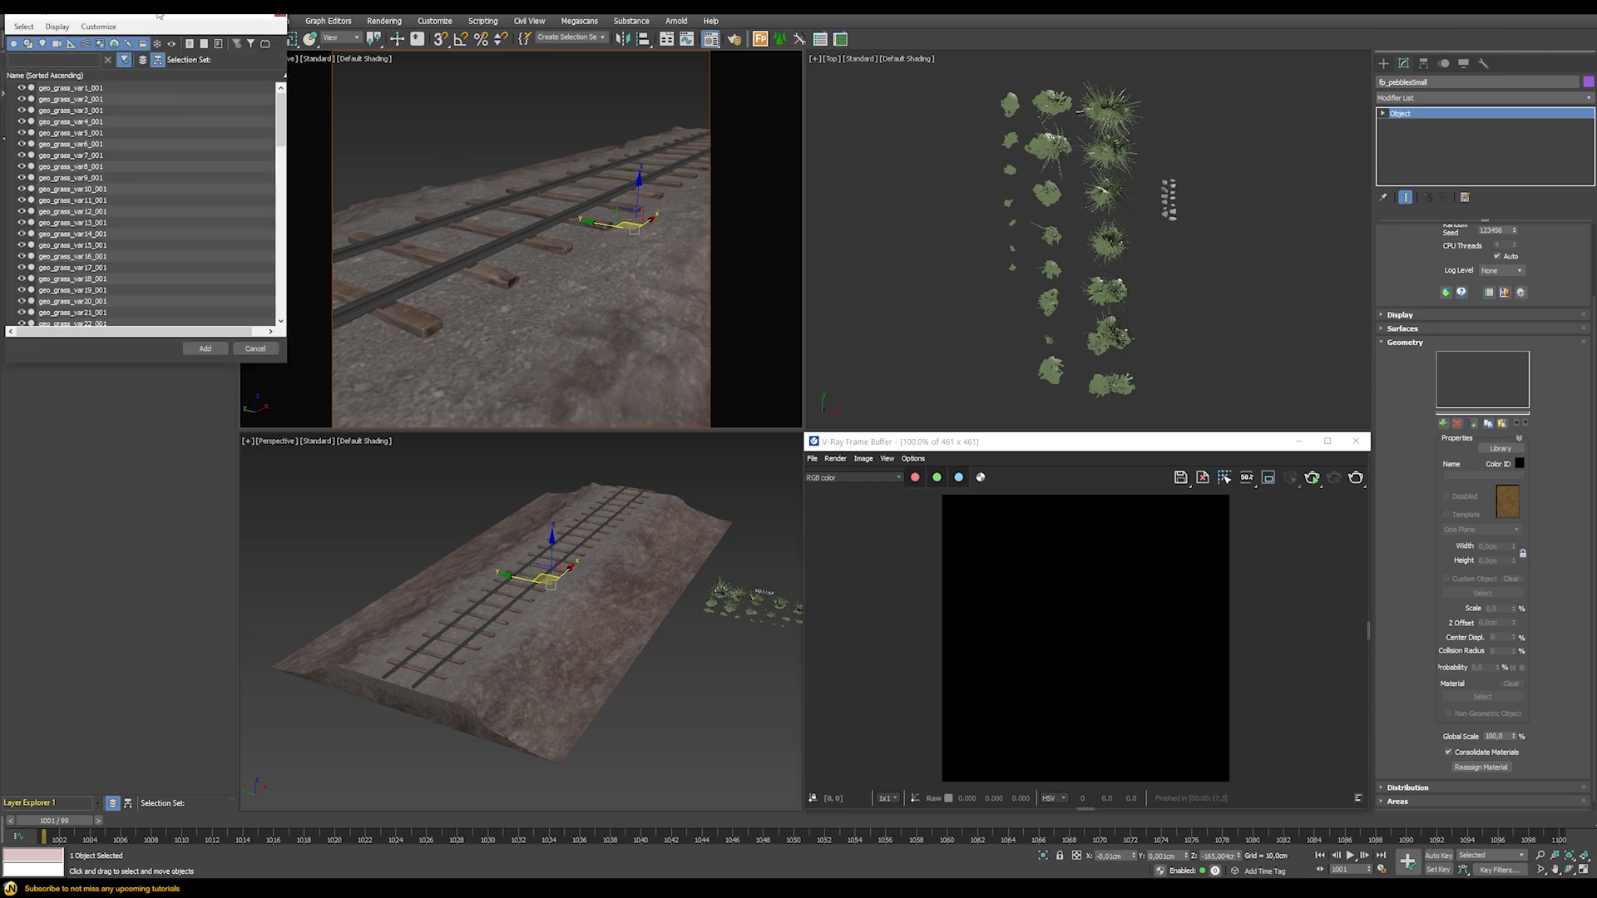
pyautogui.moveTo(964, 235); pyautogui.dragTo(968, 291)
pyautogui.click(770, 367)
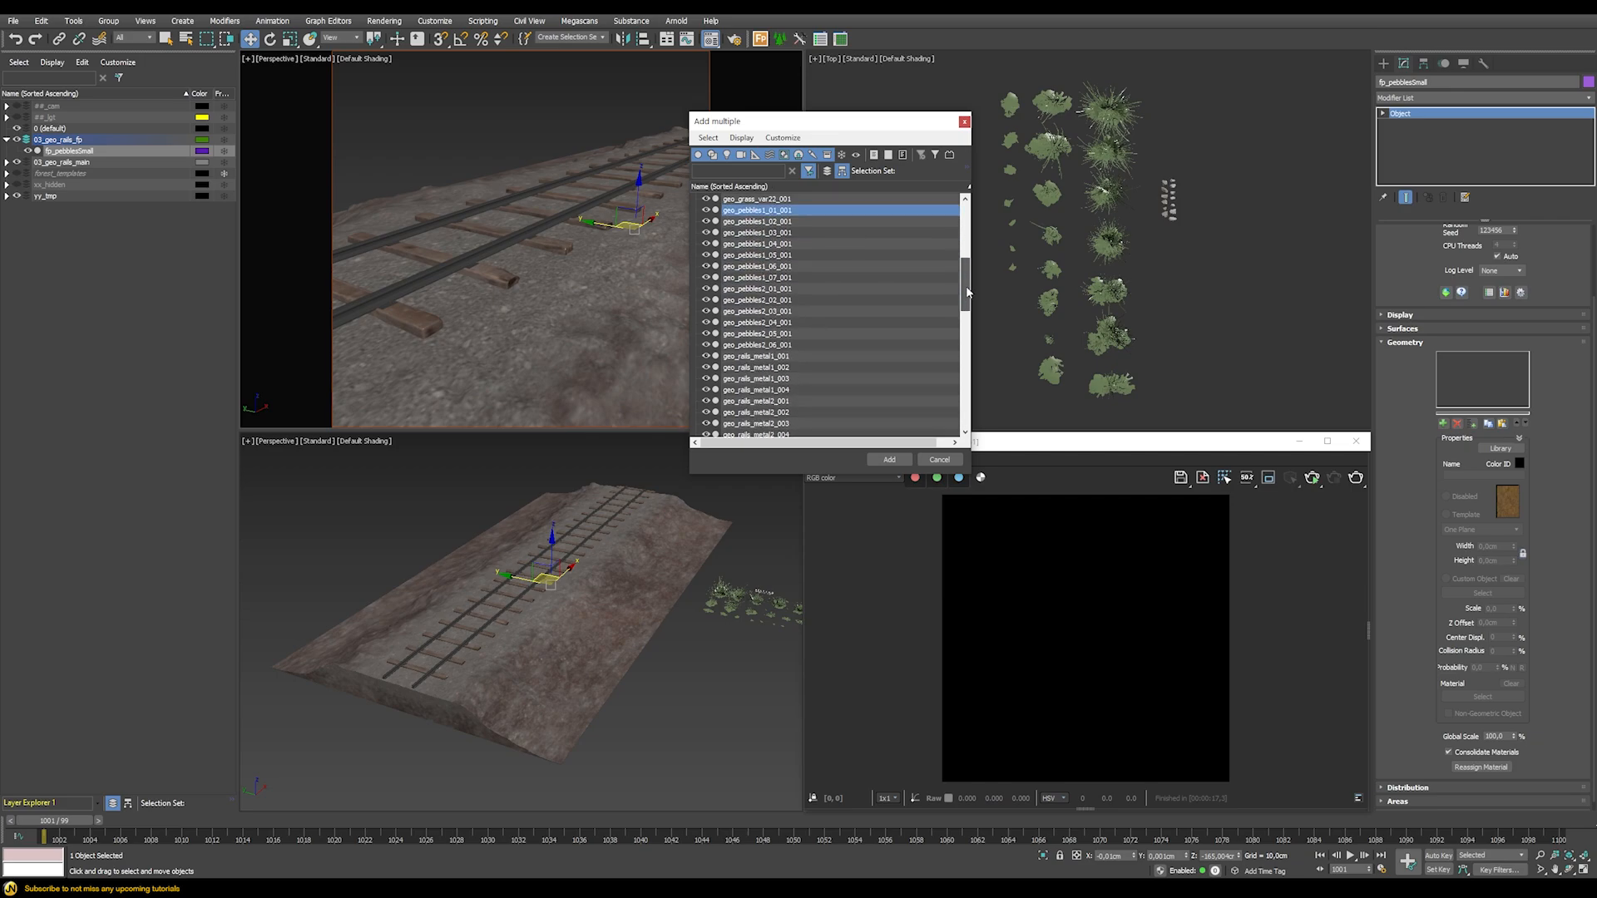
pyautogui.keyDown('shift'); pyautogui.click(770, 346); pyautogui.keyUp('shift')
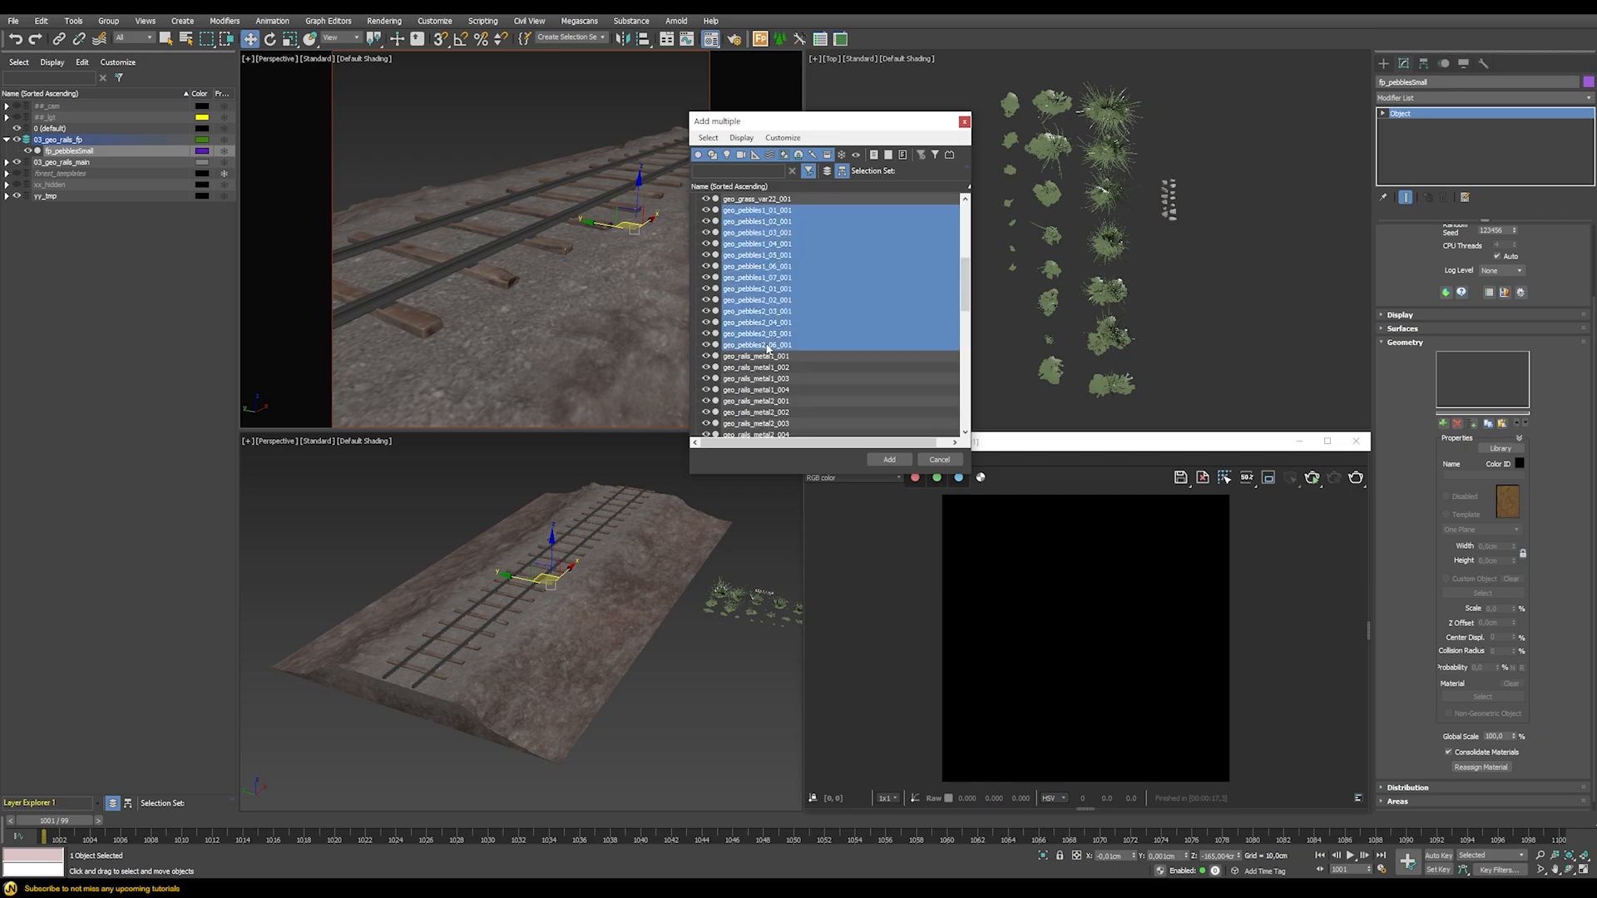
pyautogui.click(888, 460)
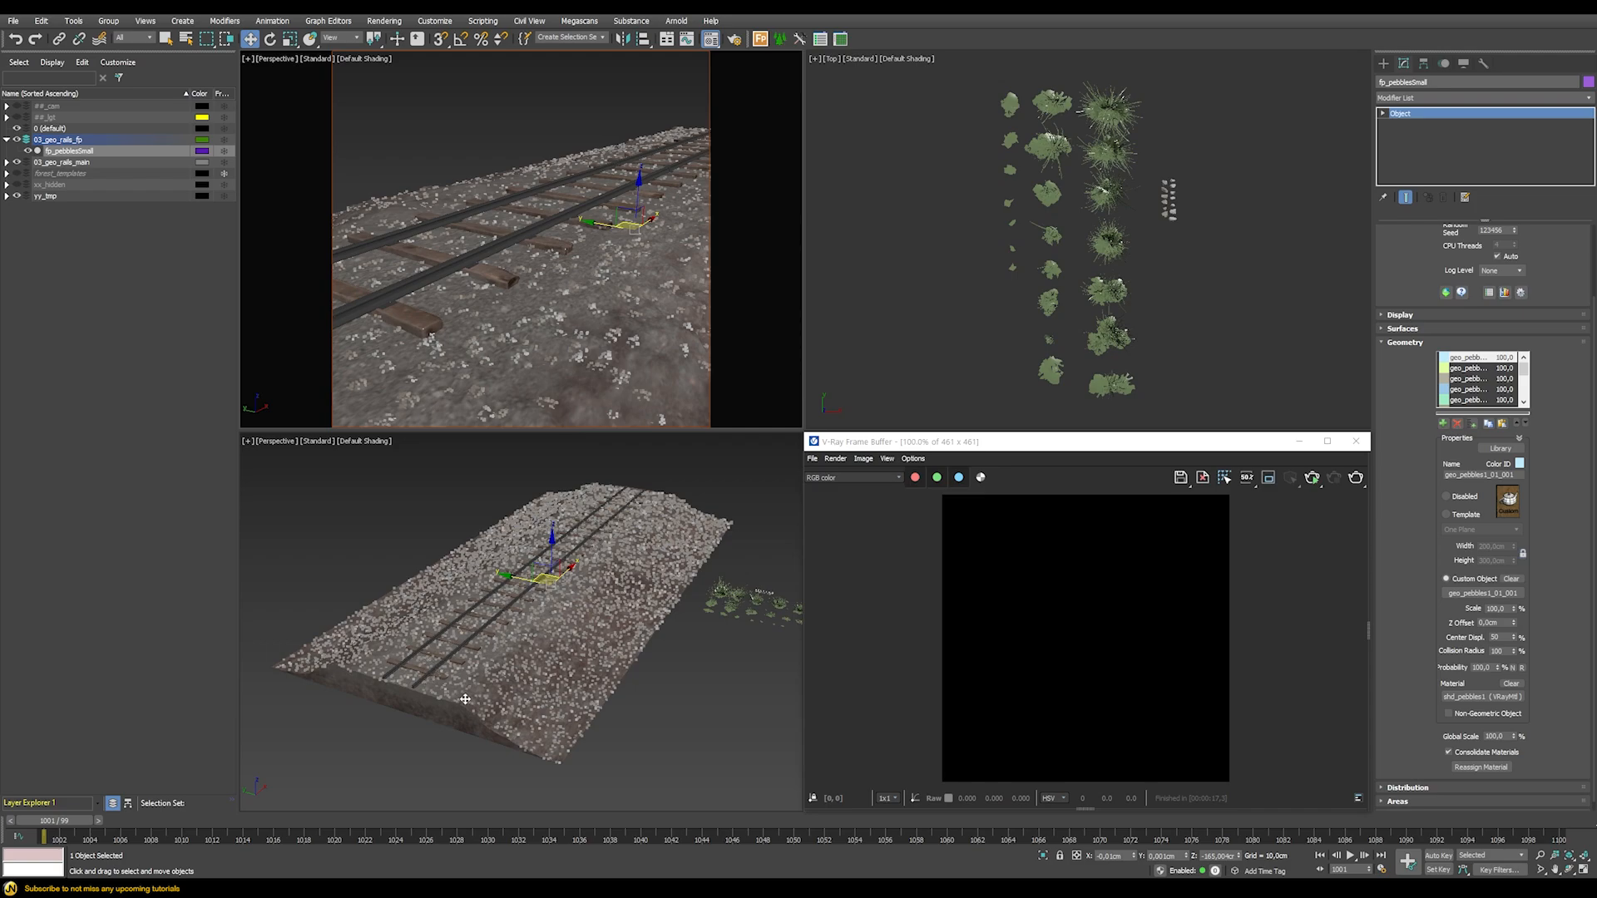
pyautogui.click(1409, 344)
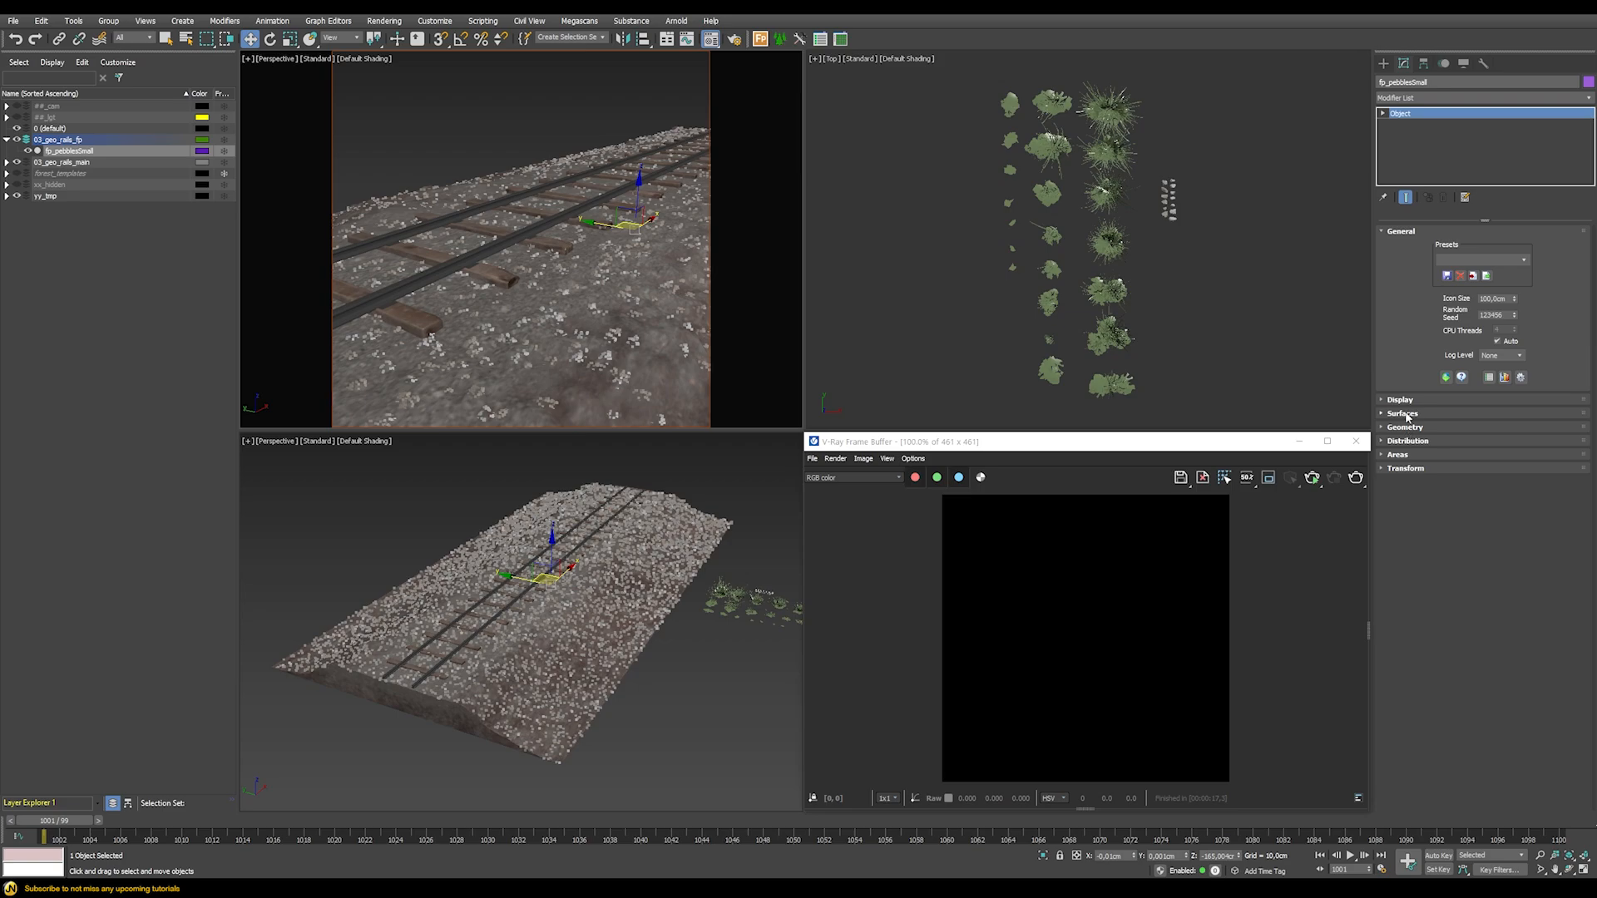
# Limit the forest surface's altitude range to a top of 100 cm and a bottom of -0 cm
pyautogui.click(1404, 413)
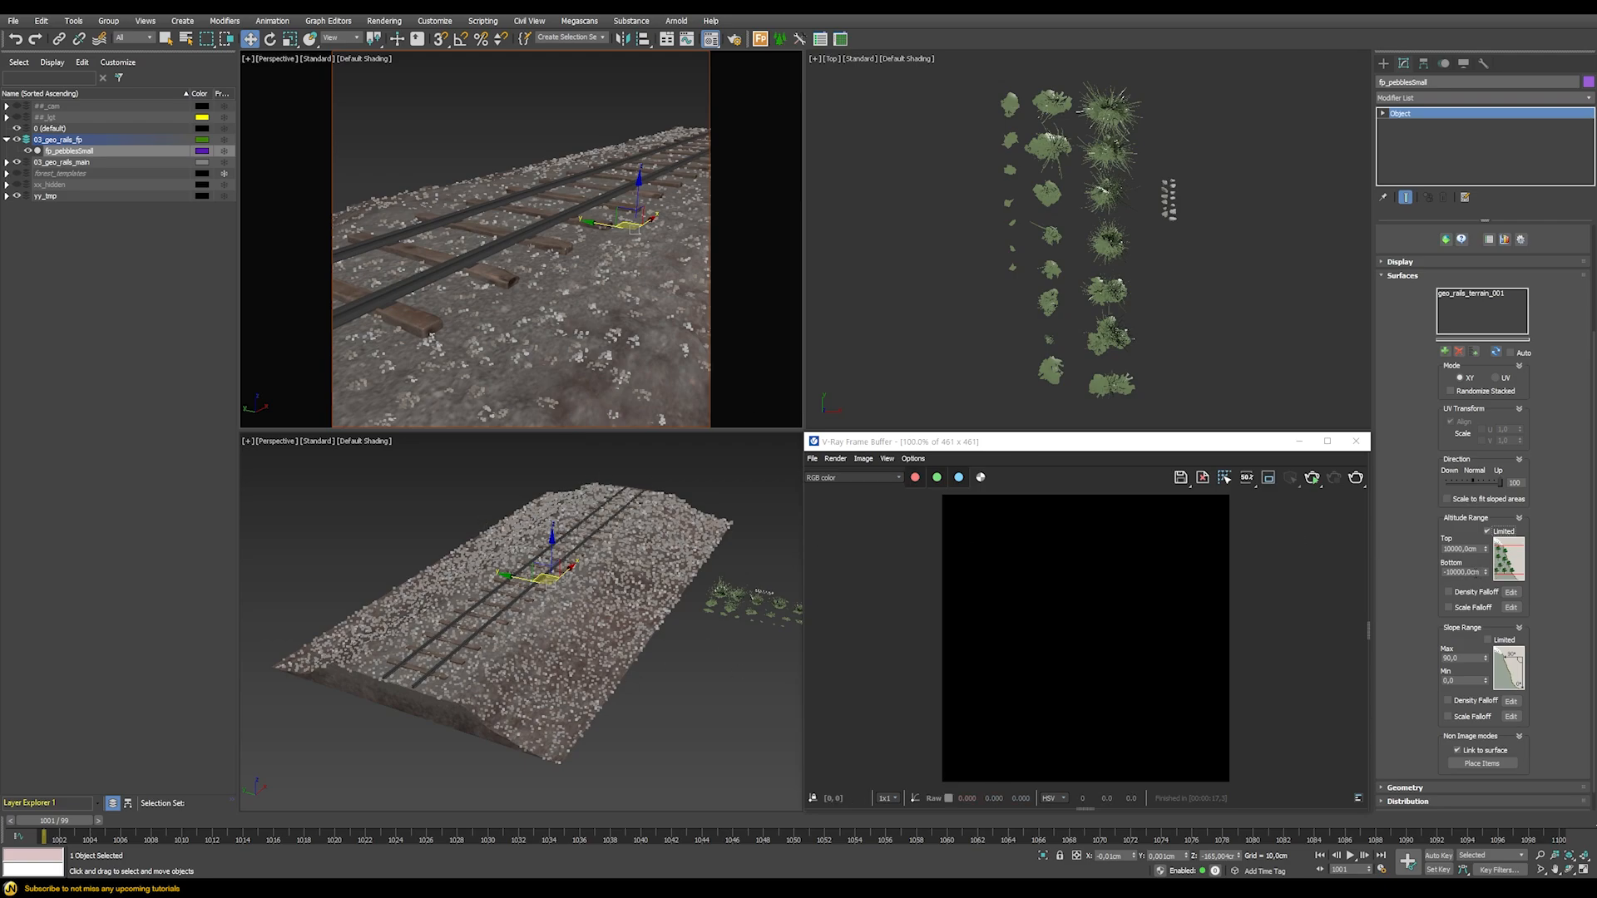
pyautogui.doubleClick(1477, 573)
pyautogui.write('-0')
pyautogui.press('Return')
pyautogui.doubleClick(1462, 549)
pyautogui.write('100')
pyautogui.press('Return')
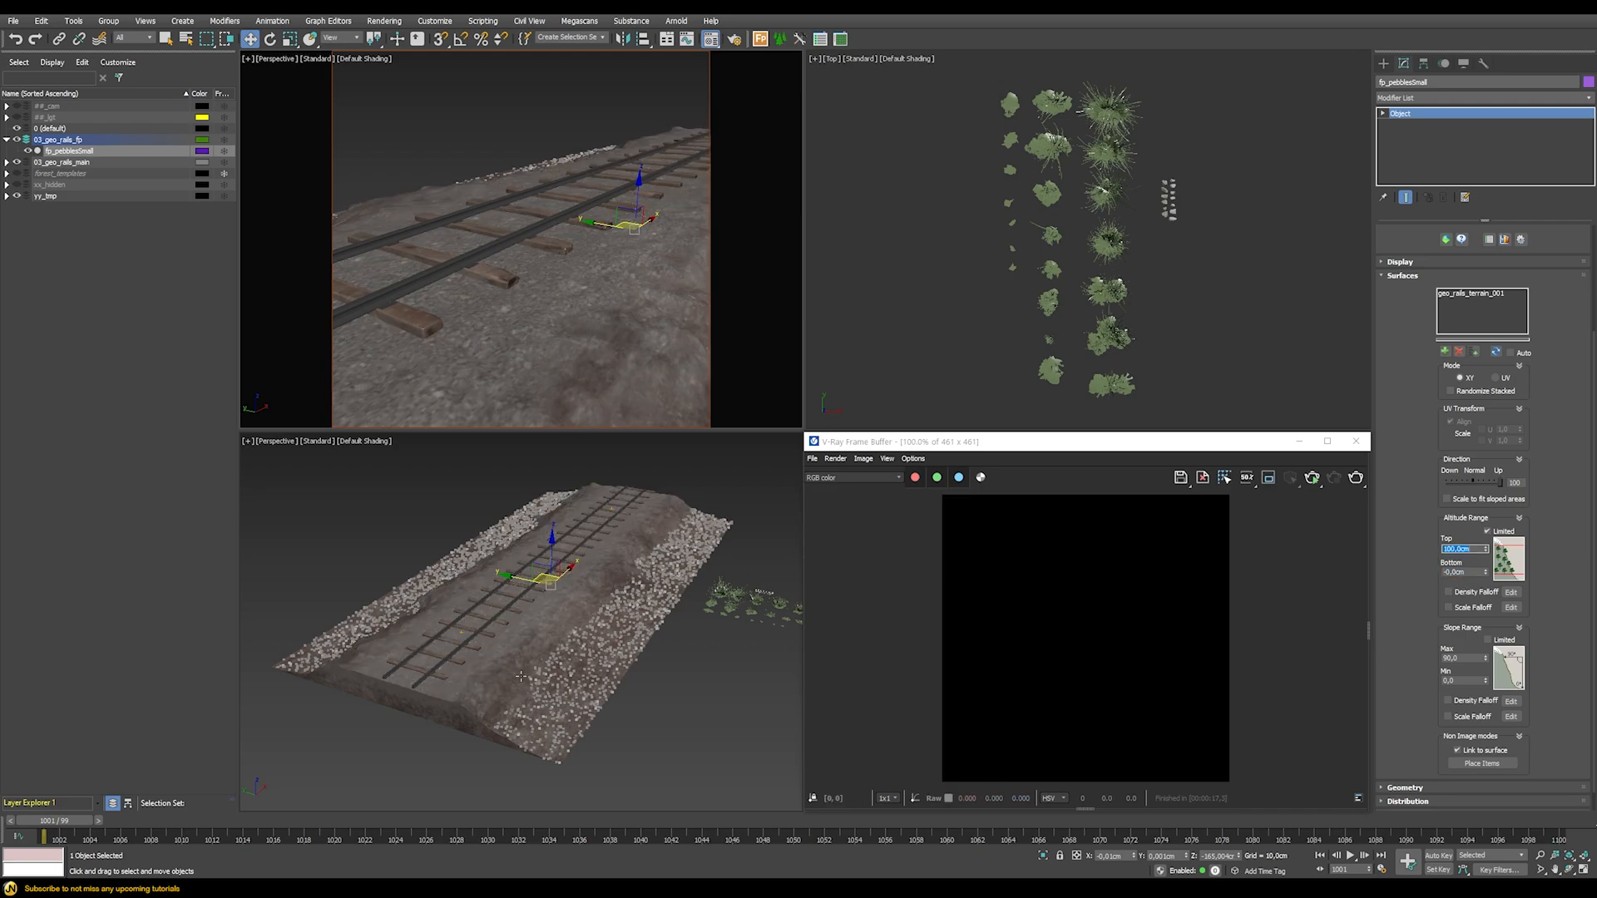
# Raise the top of the forest surface's altitude range to 200 cm
pyautogui.moveTo(1487, 550); pyautogui.dragTo(1468, 509)
pyautogui.doubleClick(1457, 549)
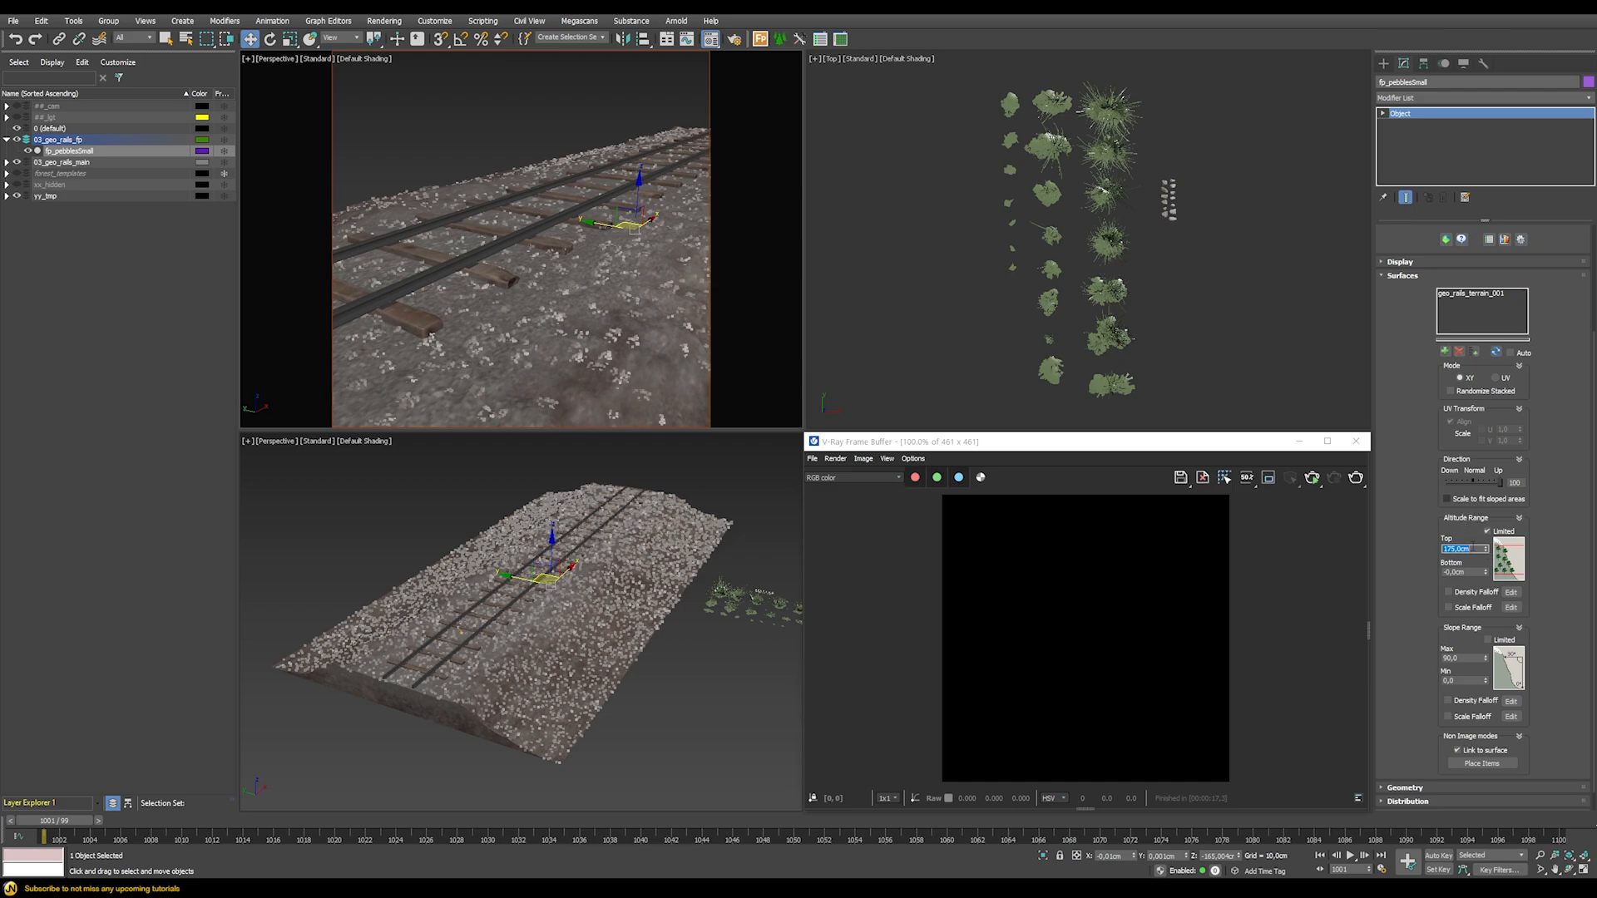
pyautogui.write('200')
pyautogui.press('Return')
# Set the bottom of the altitude range to 50 cm
pyautogui.rightClick(1485, 573)
pyautogui.doubleClick(1461, 710)
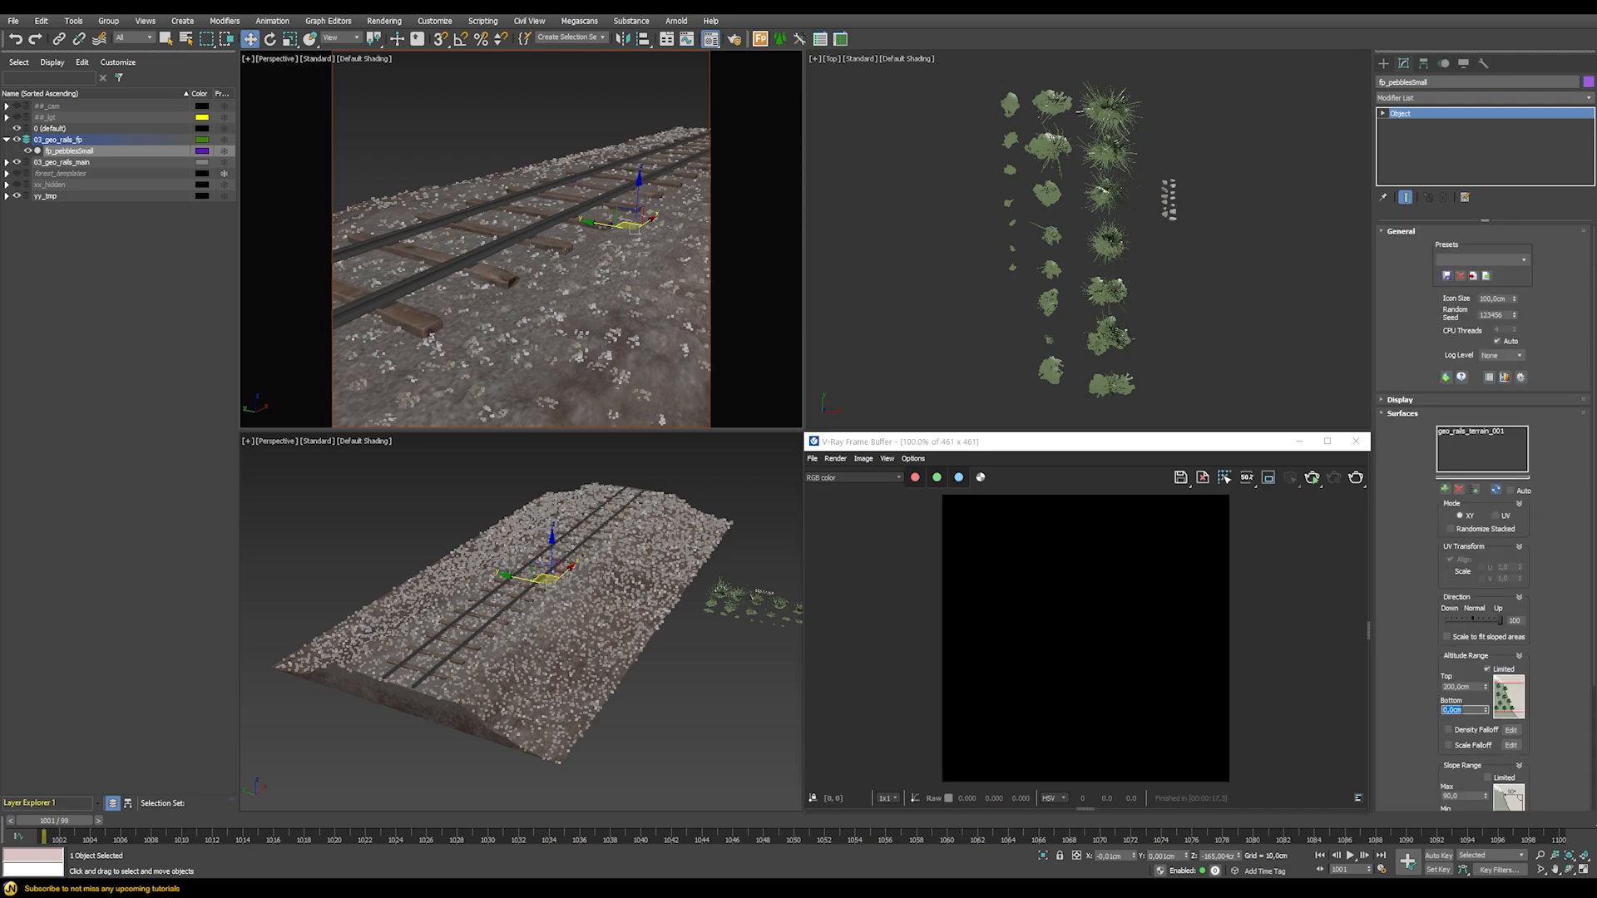
pyautogui.write('40')
pyautogui.press('Return')
pyautogui.moveTo(1487, 714); pyautogui.dragTo(1433, 589)
pyautogui.doubleClick(1467, 710)
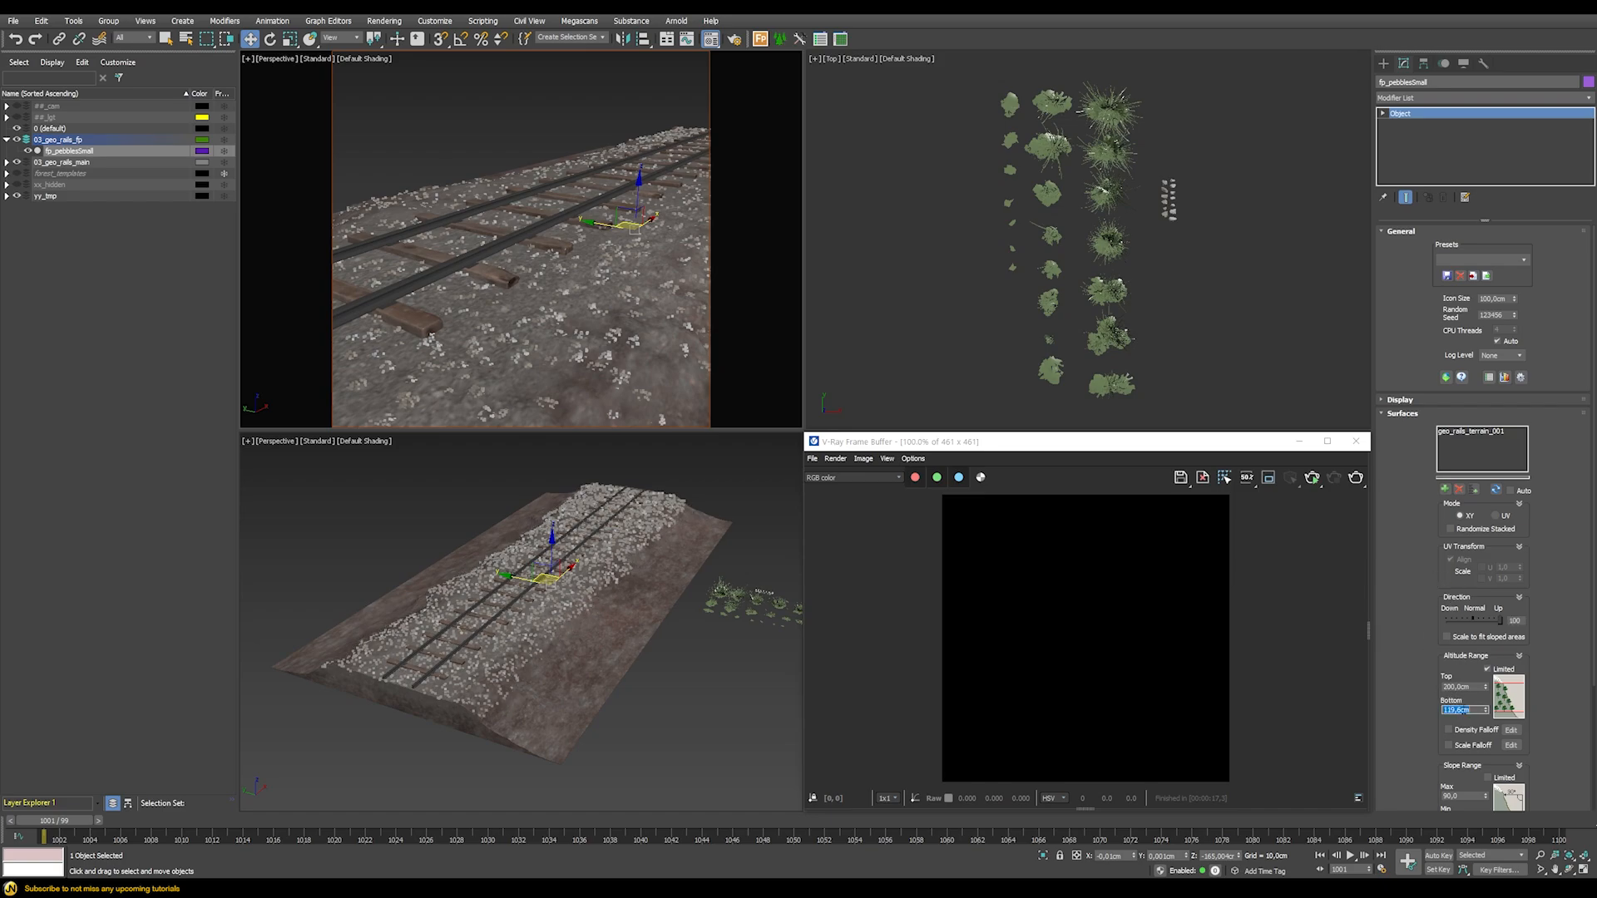
pyautogui.write('50')
pyautogui.press('Return')
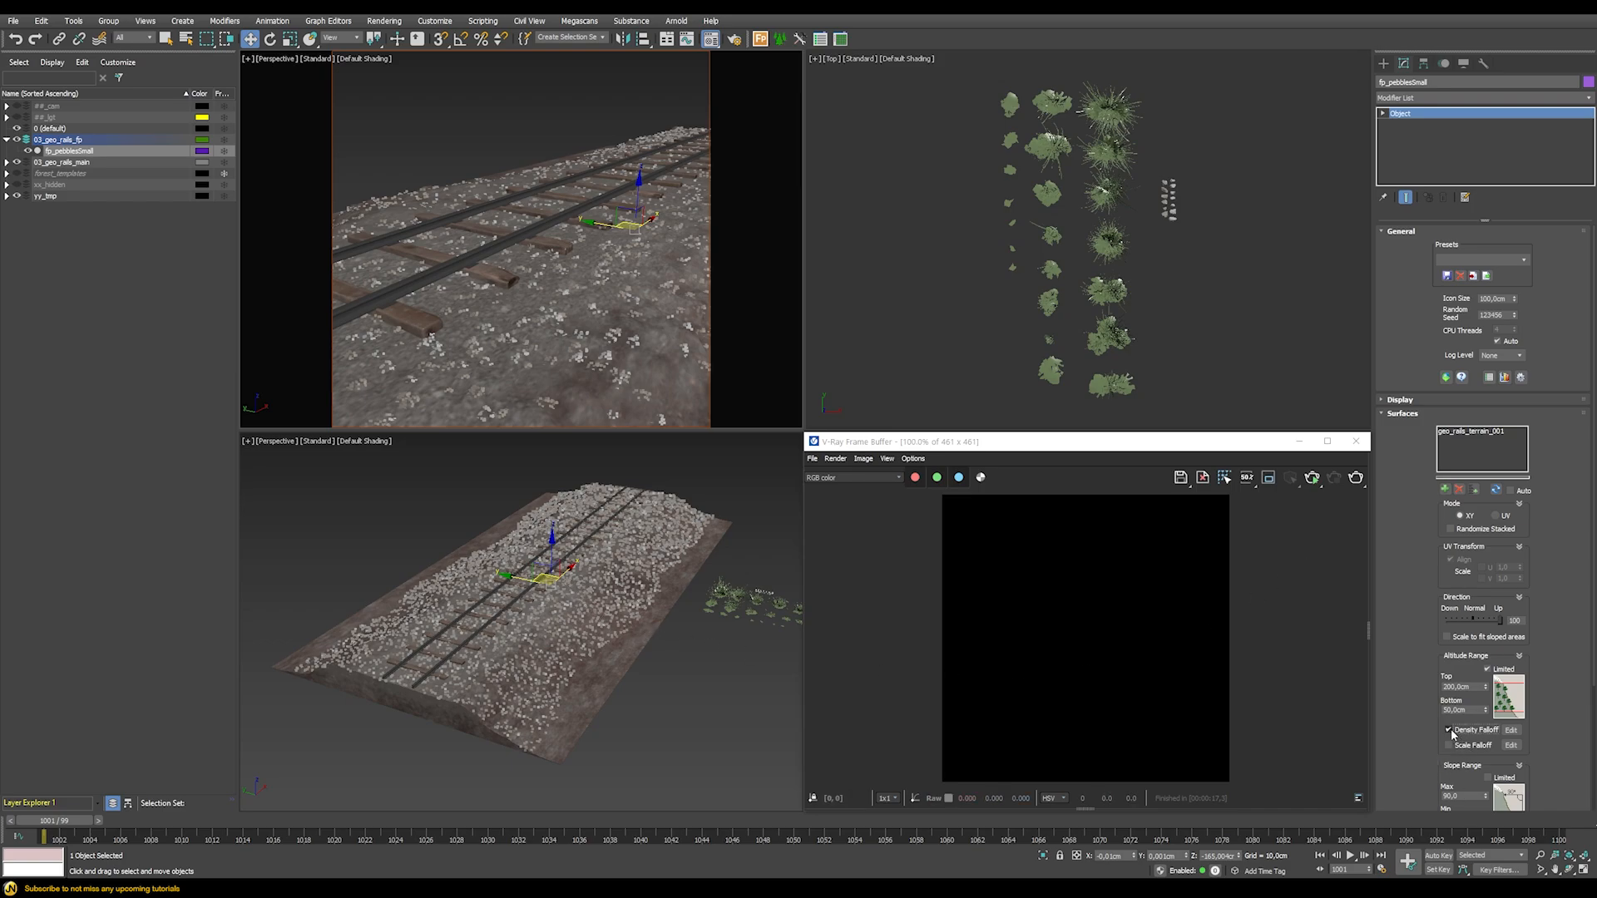
# Enable the altitude range's Density Falloff and set its curve's starting point to a value of 0
pyautogui.click(1511, 730)
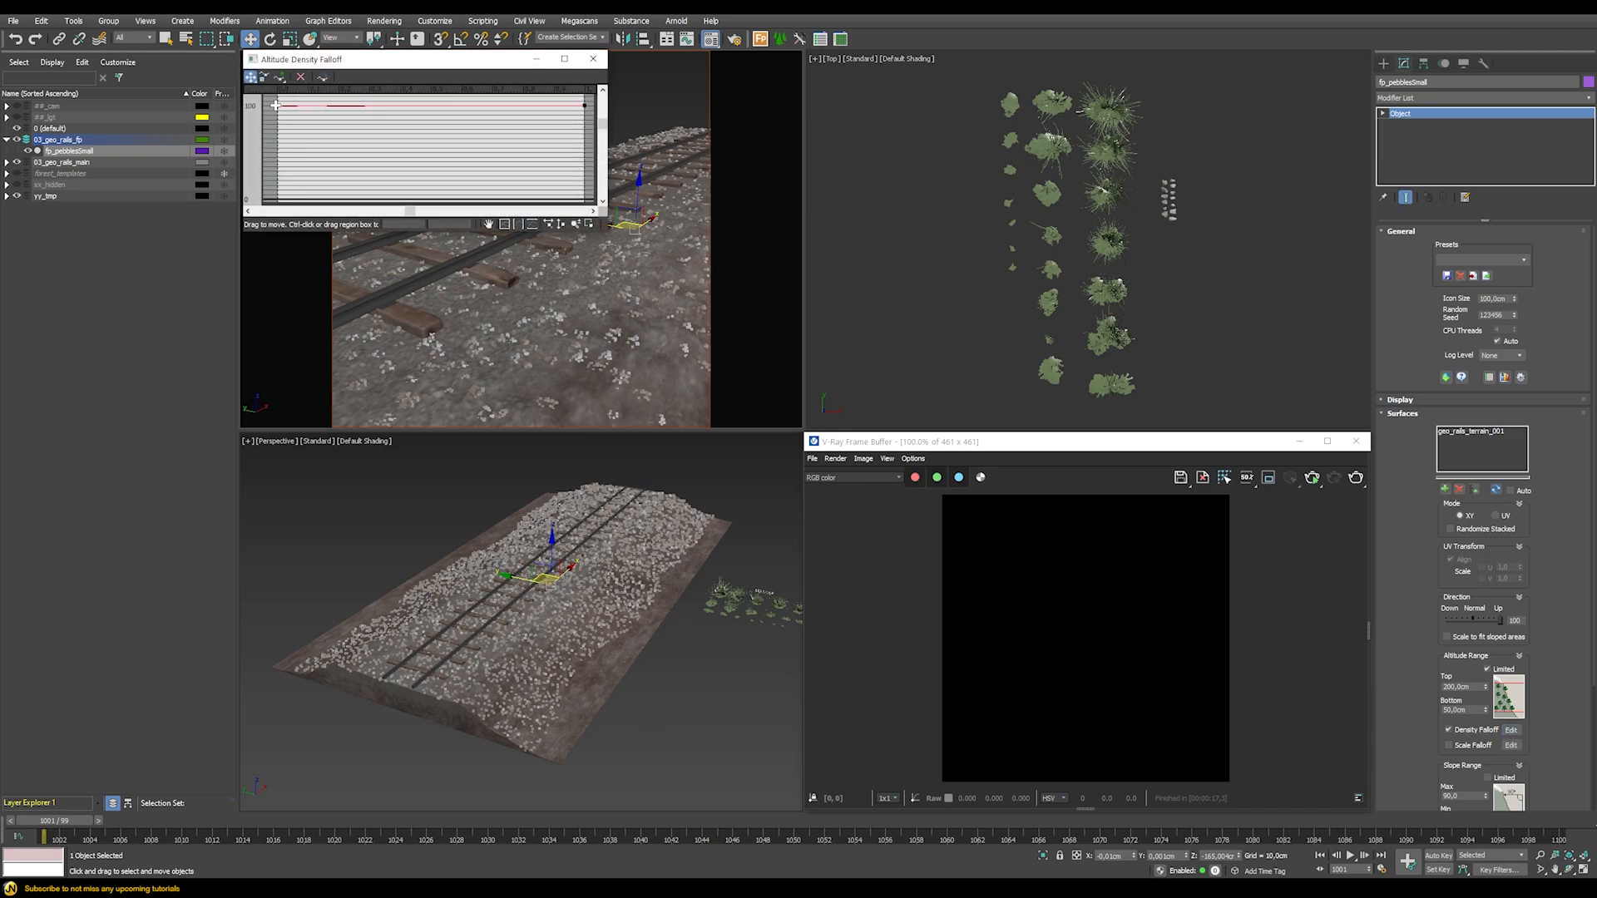
pyautogui.moveTo(279, 106); pyautogui.dragTo(279, 187)
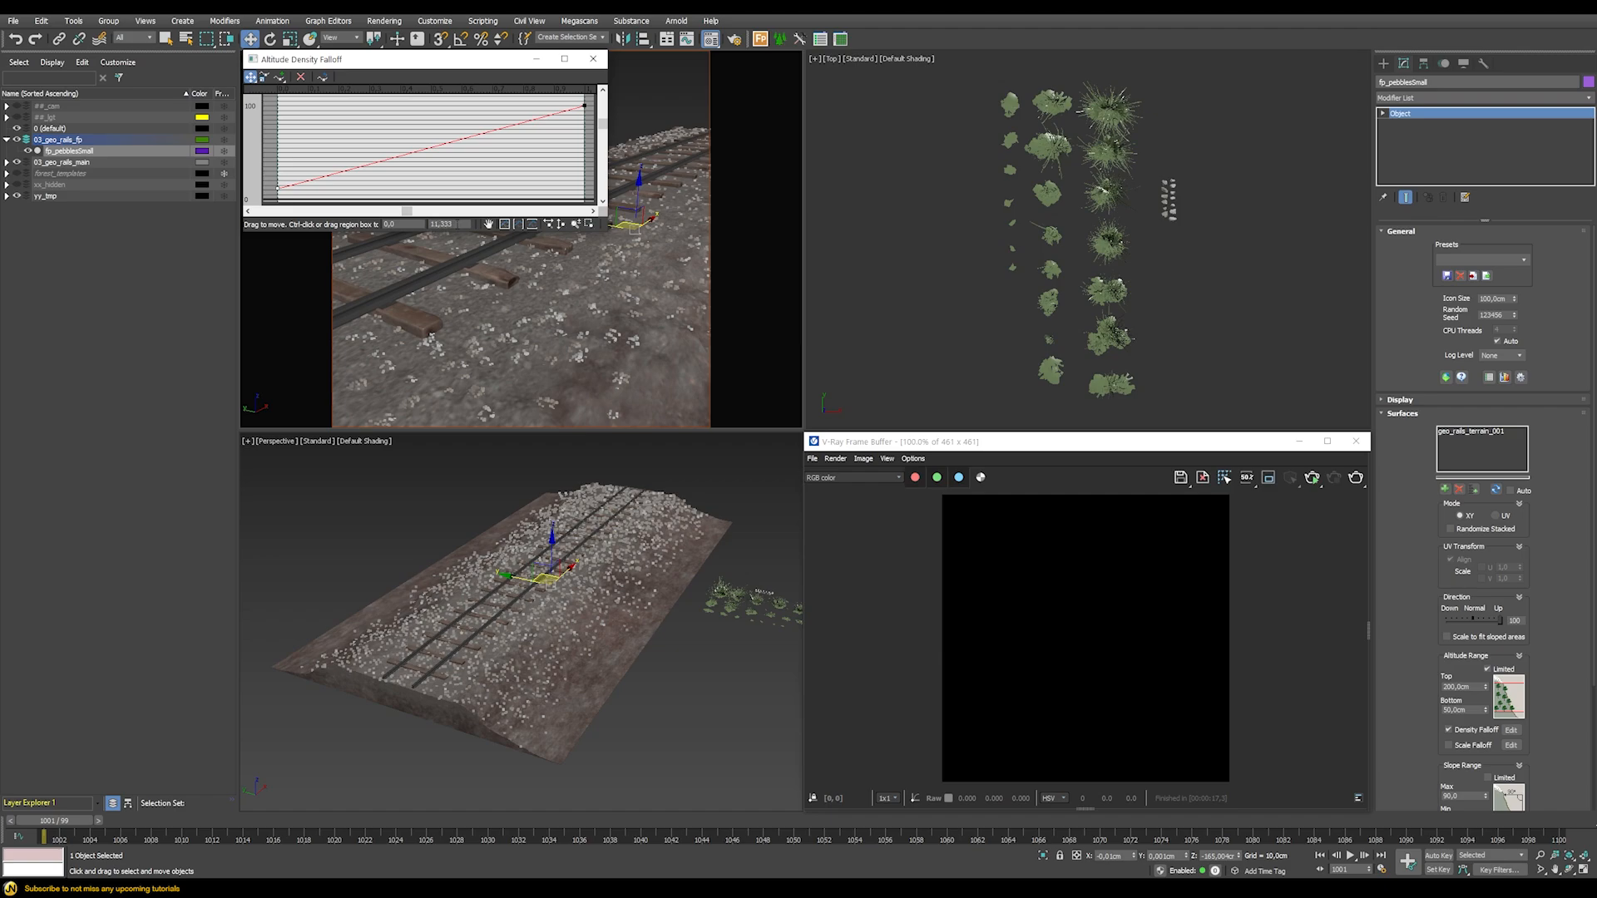
pyautogui.doubleClick(459, 224)
pyautogui.write('0')
pyautogui.press('Return')
# Insert a control point on the density falloff curve and place it near the upper end at about 98
pyautogui.click(279, 77)
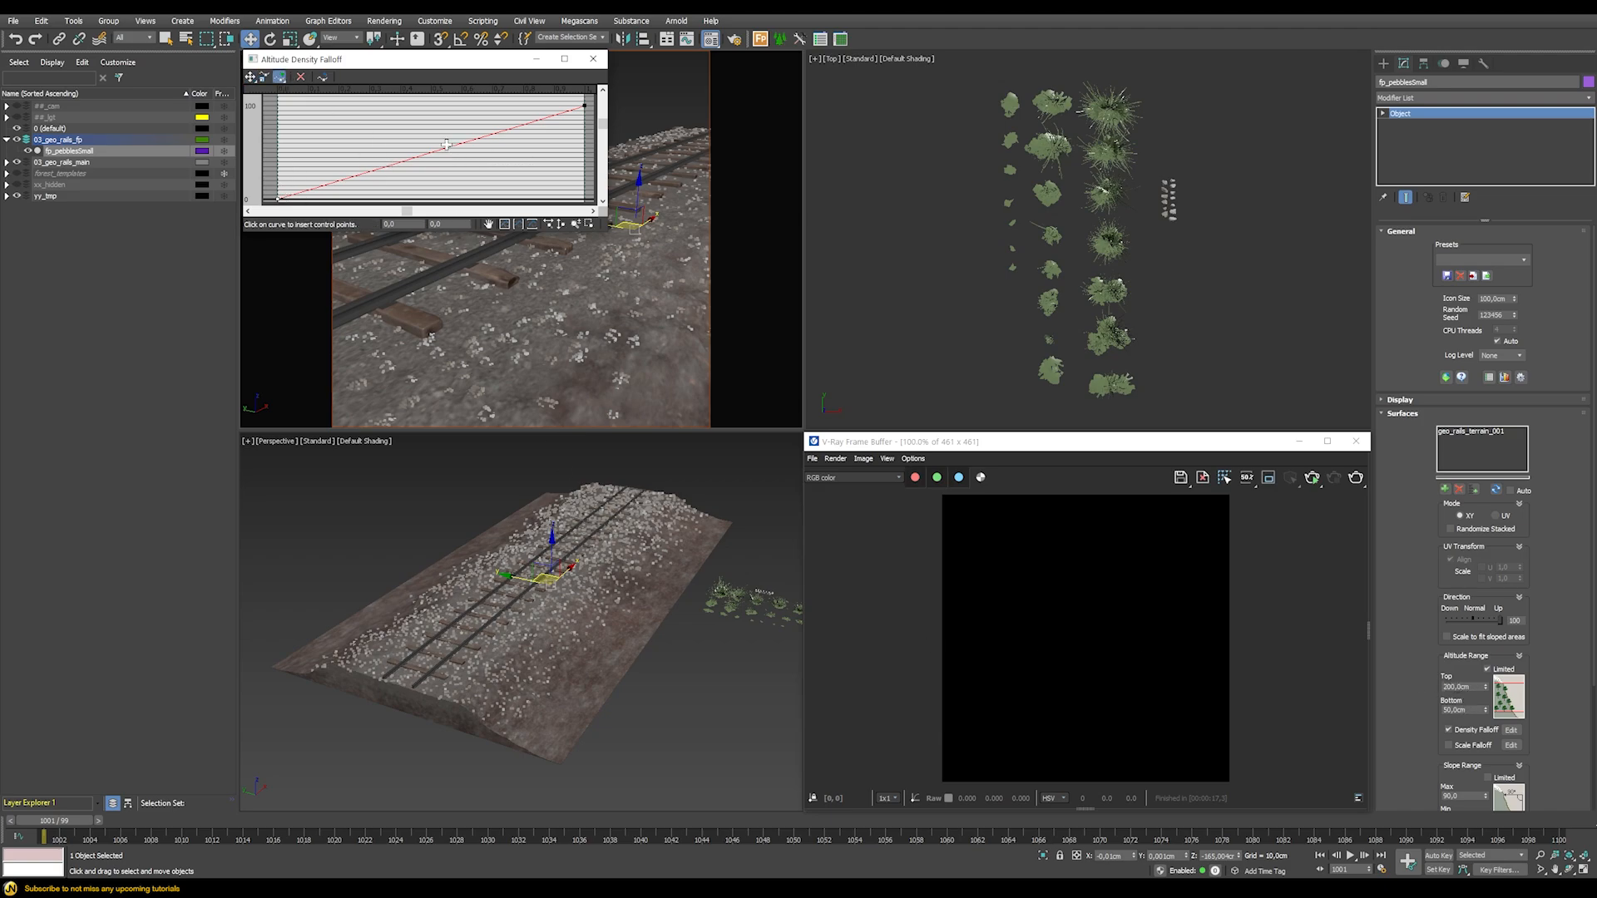
pyautogui.click(250, 77)
pyautogui.moveTo(464, 139); pyautogui.dragTo(542, 108)
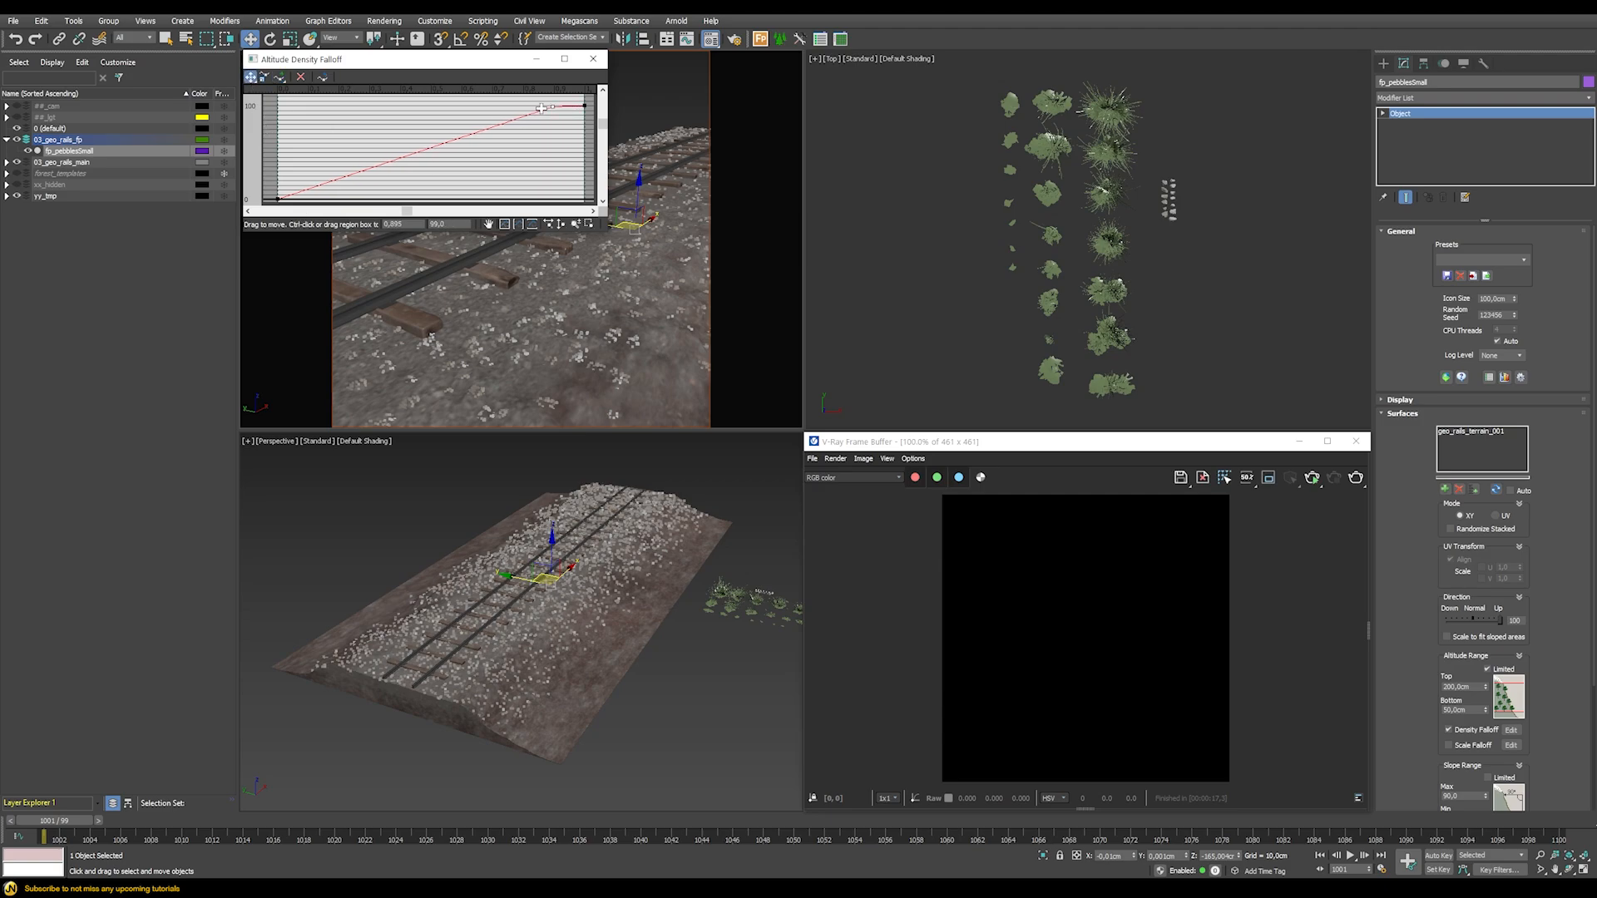
# Add a second falloff control point, pull it below the line, smooth it with Bezier handles into a gradual rise, and close the curve editor
pyautogui.click(279, 77)
pyautogui.click(450, 144)
pyautogui.click(251, 77)
pyautogui.moveTo(450, 143); pyautogui.dragTo(472, 178)
pyautogui.rightClick(463, 174)
pyautogui.click(488, 197)
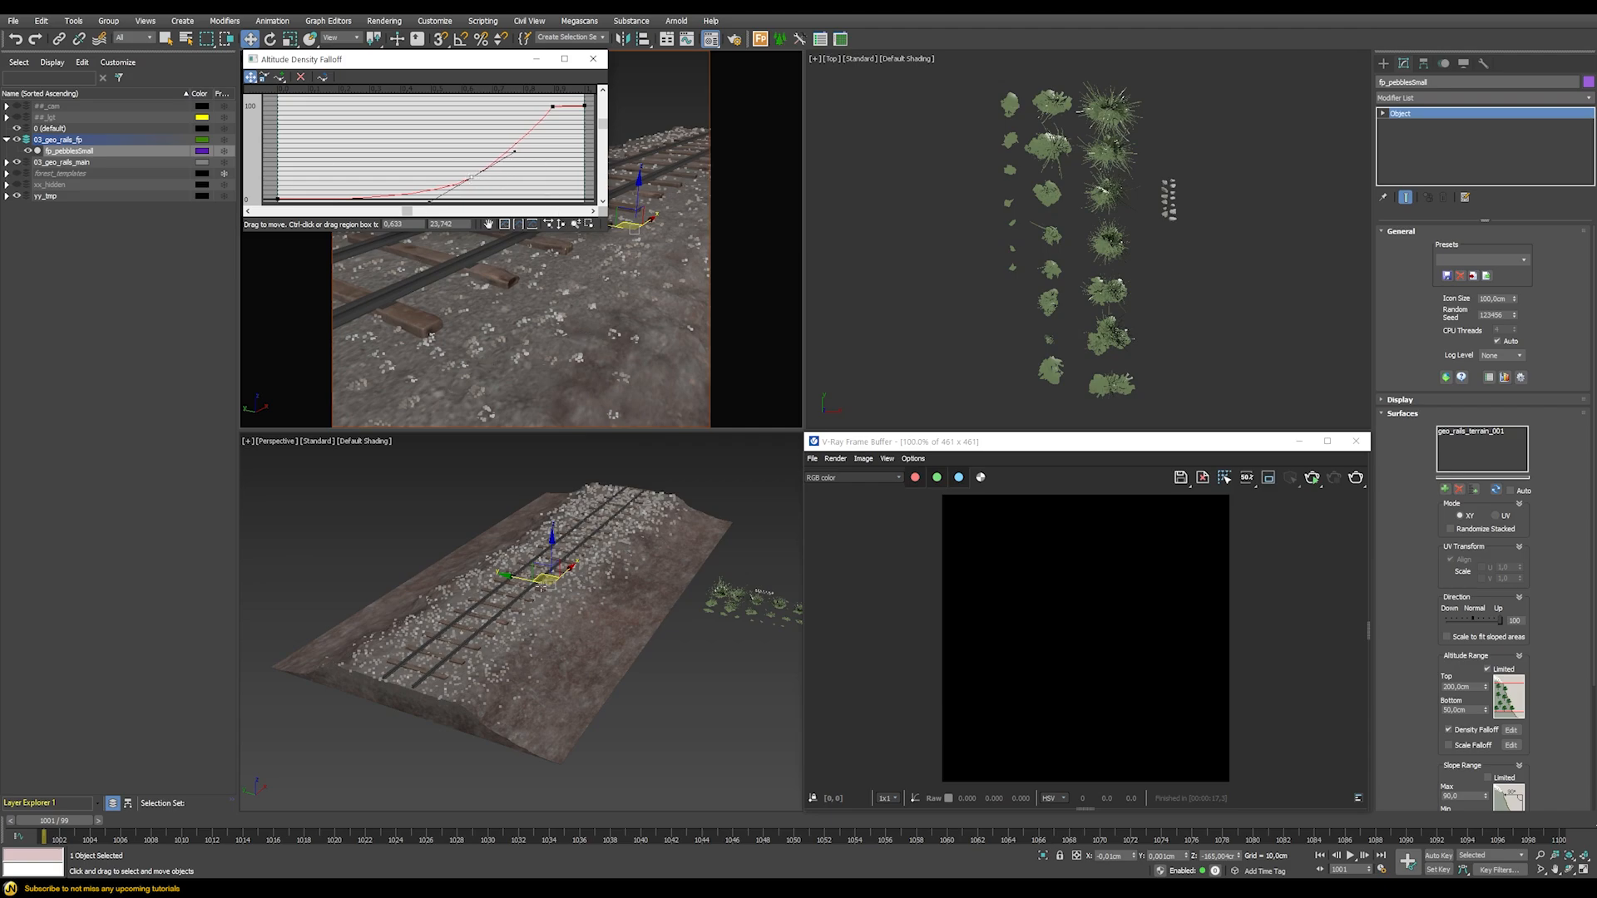
pyautogui.click(553, 106)
pyautogui.press('Return')
pyautogui.click(593, 59)
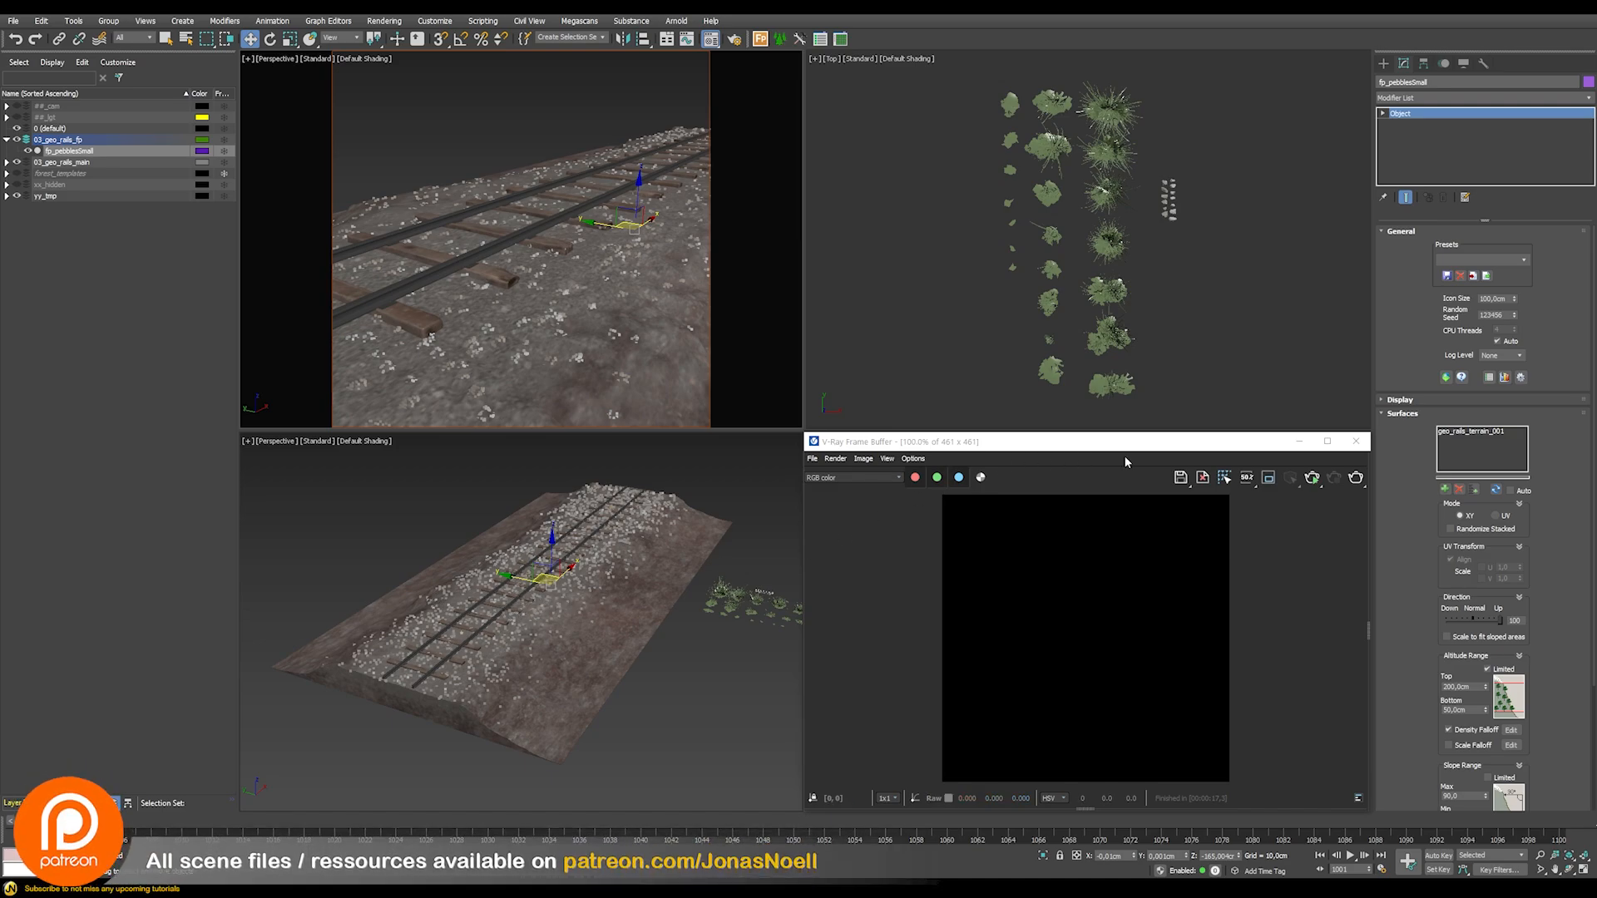
# Start an interactive V-Ray render and set the pebbles' distribution density size to 500 cm
pyautogui.click(1315, 478)
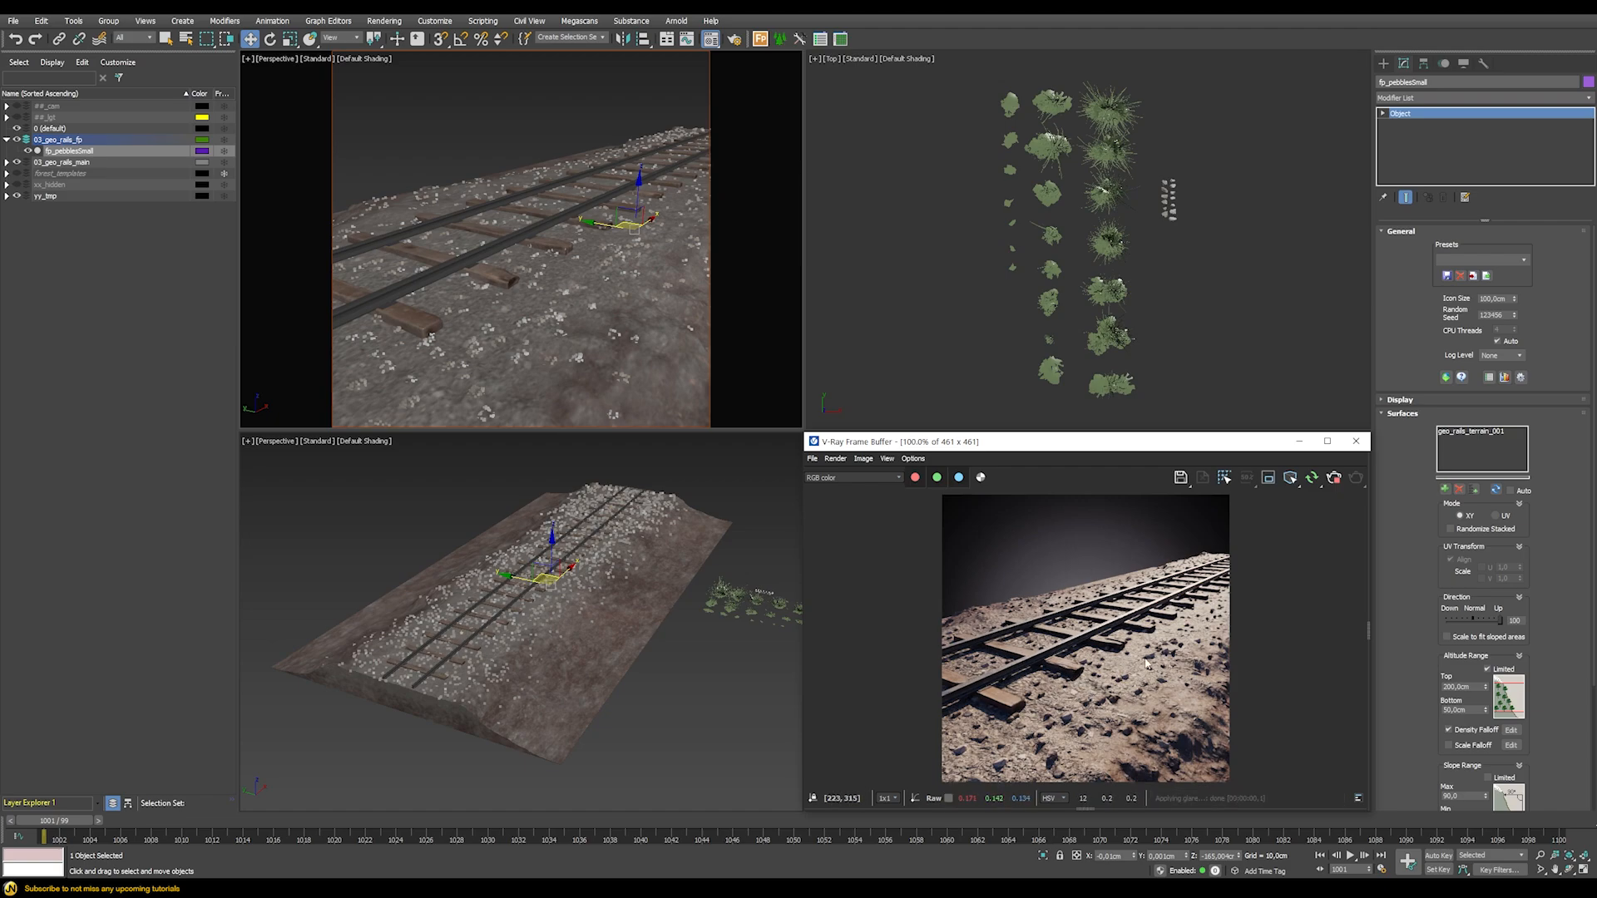
pyautogui.click(1412, 416)
pyautogui.click(1415, 441)
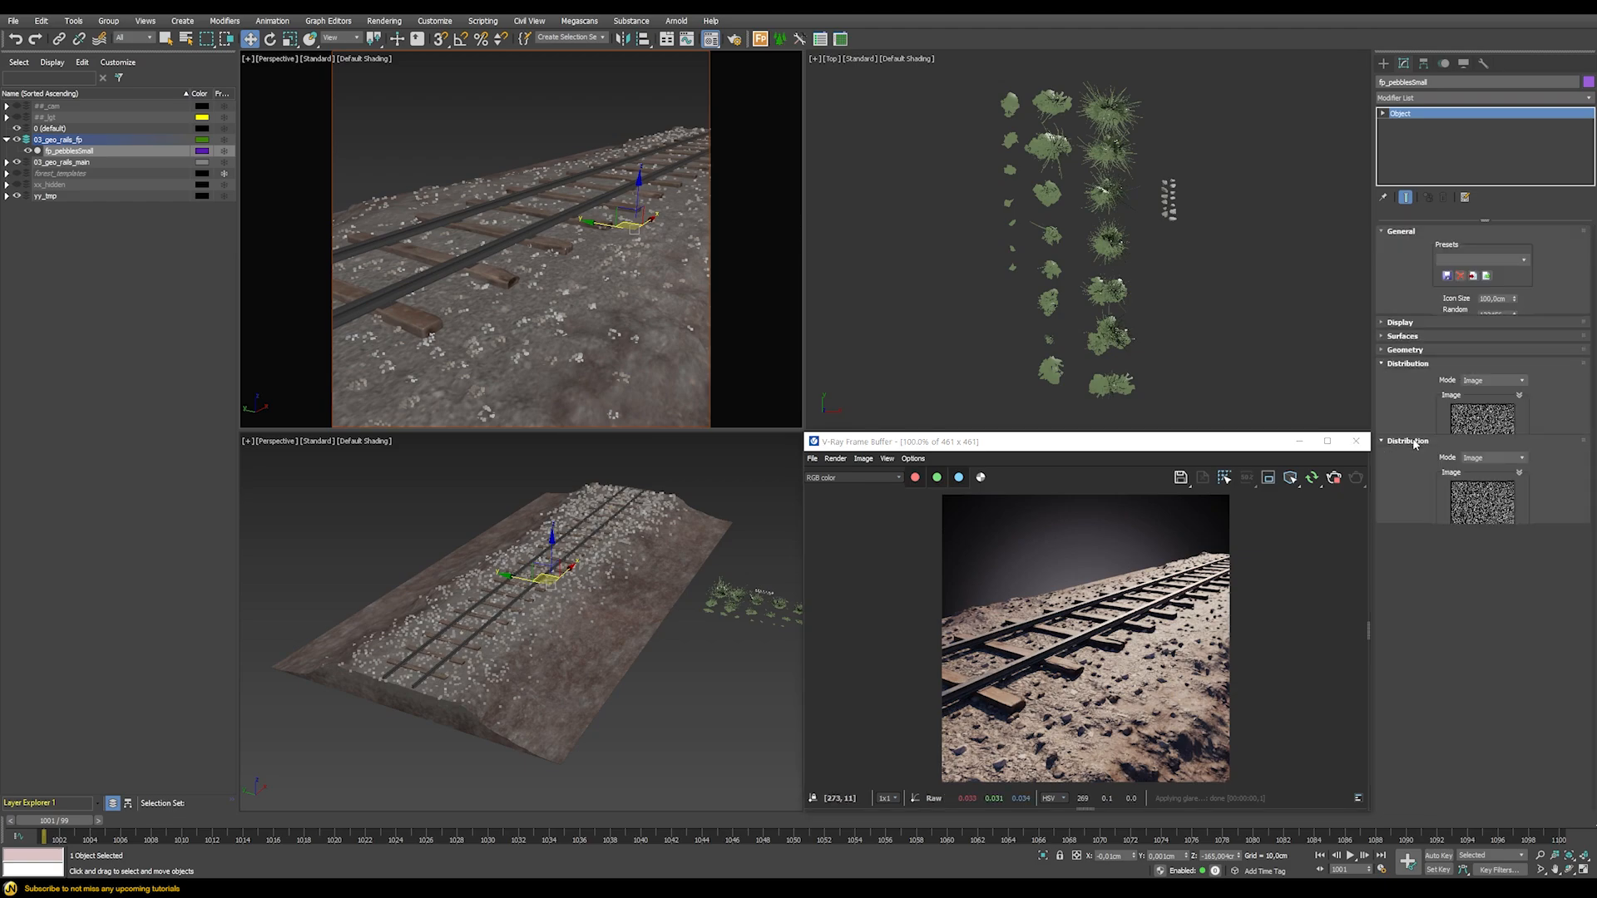
pyautogui.scroll(-3, 1415, 401)
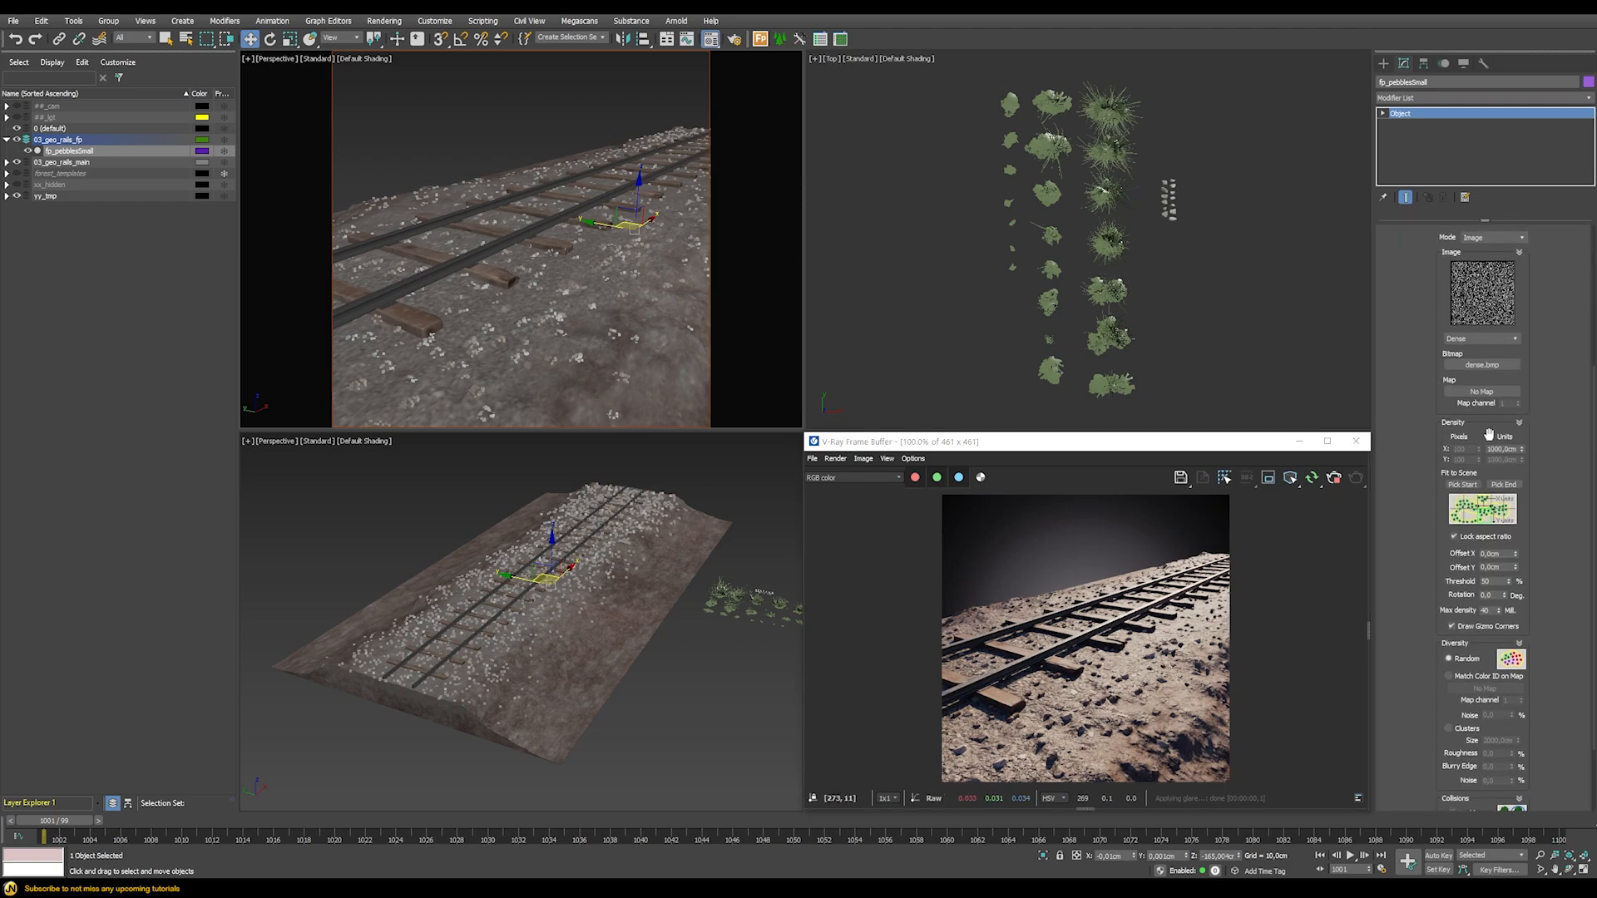
pyautogui.doubleClick(1506, 449)
pyautogui.write('500')
pyautogui.press('Return')
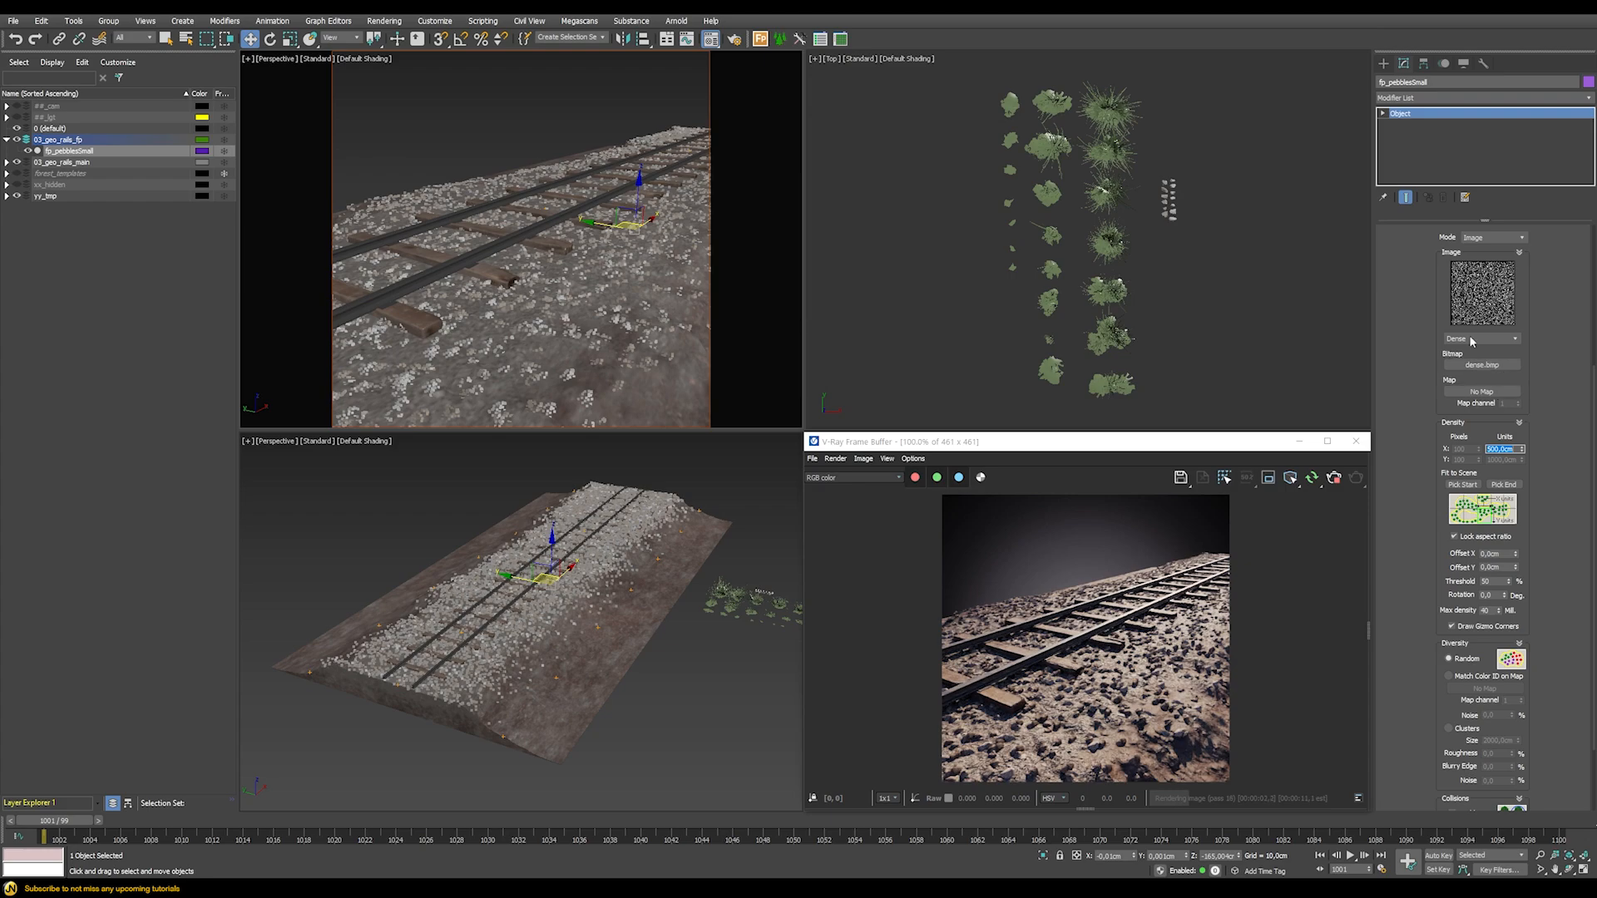
# Change the distribution image to Patches 6 and dismiss the viewport item limit warning
pyautogui.click(1473, 339)
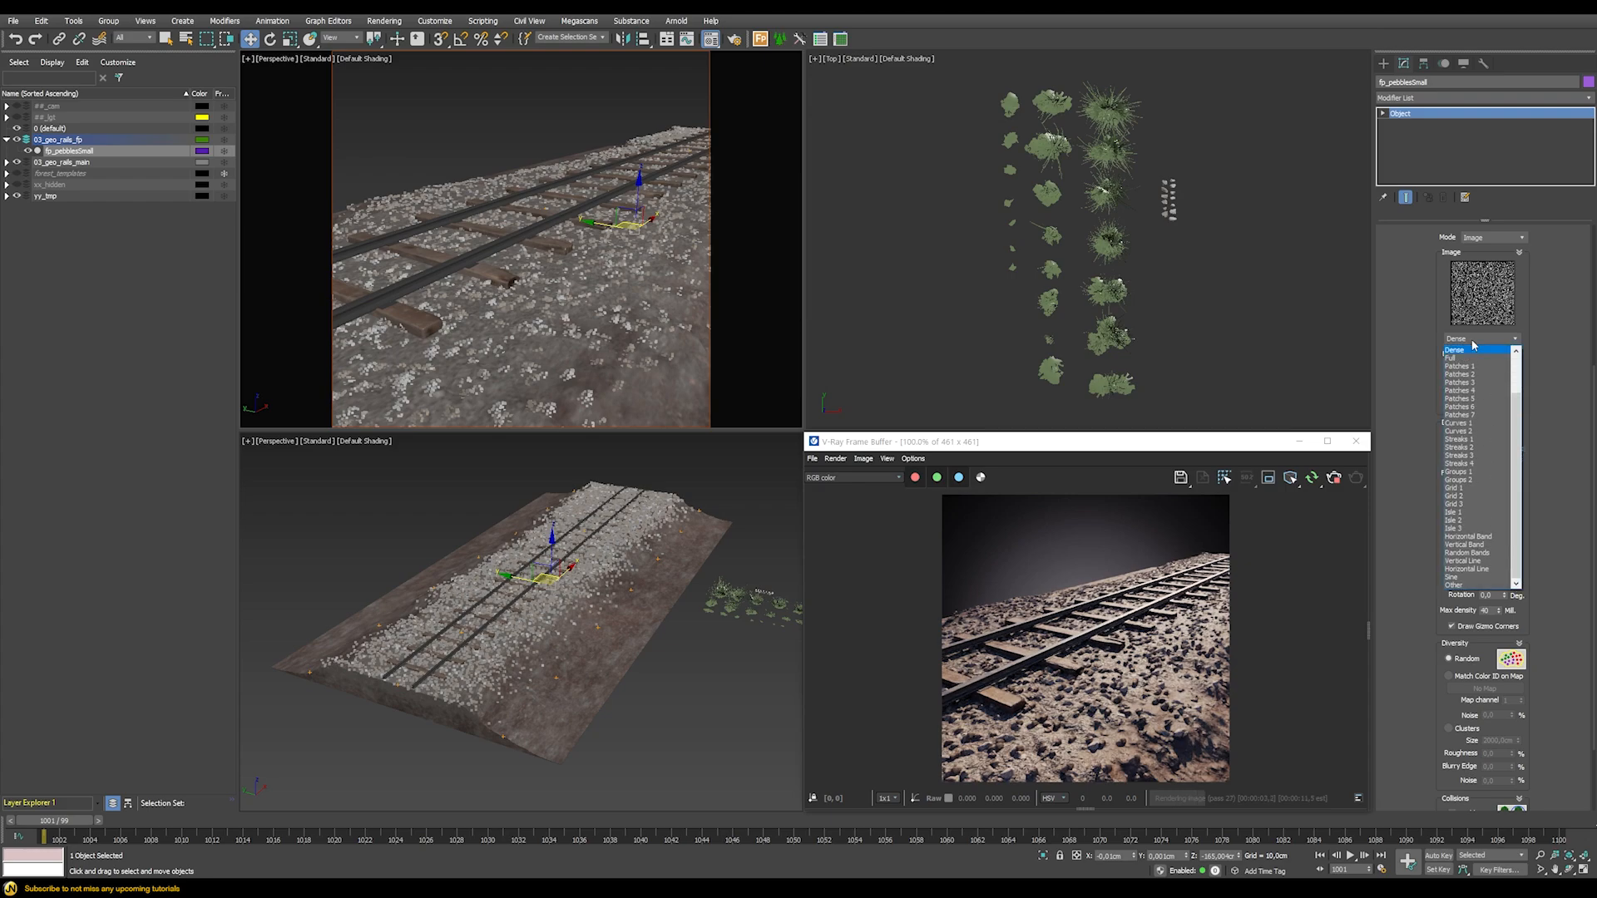
pyautogui.click(1472, 407)
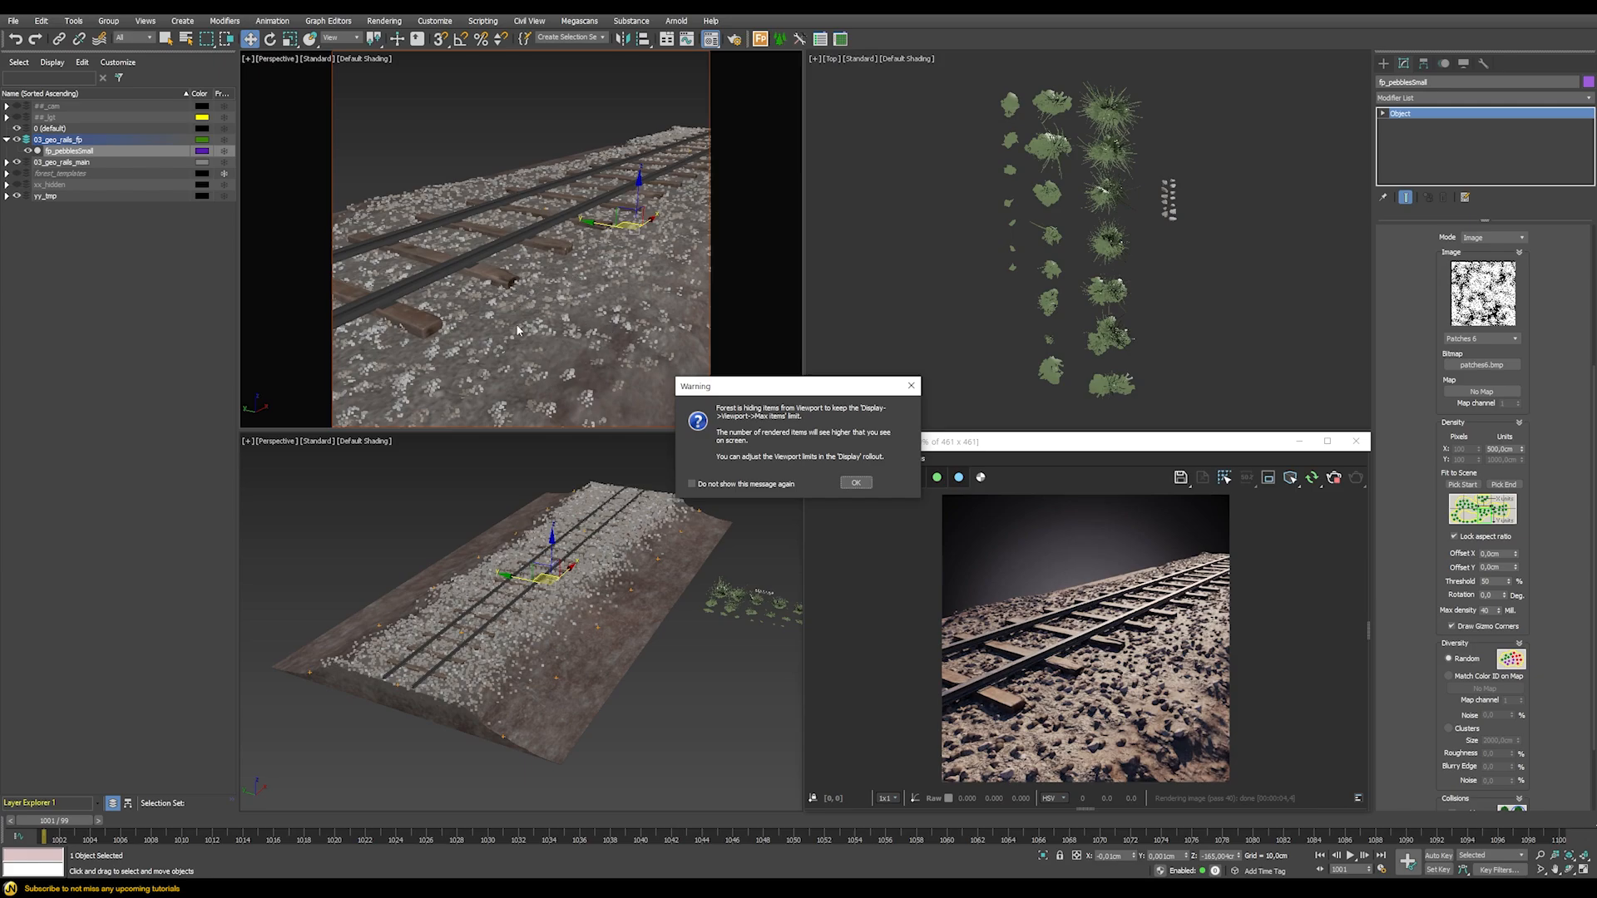
pyautogui.click(856, 483)
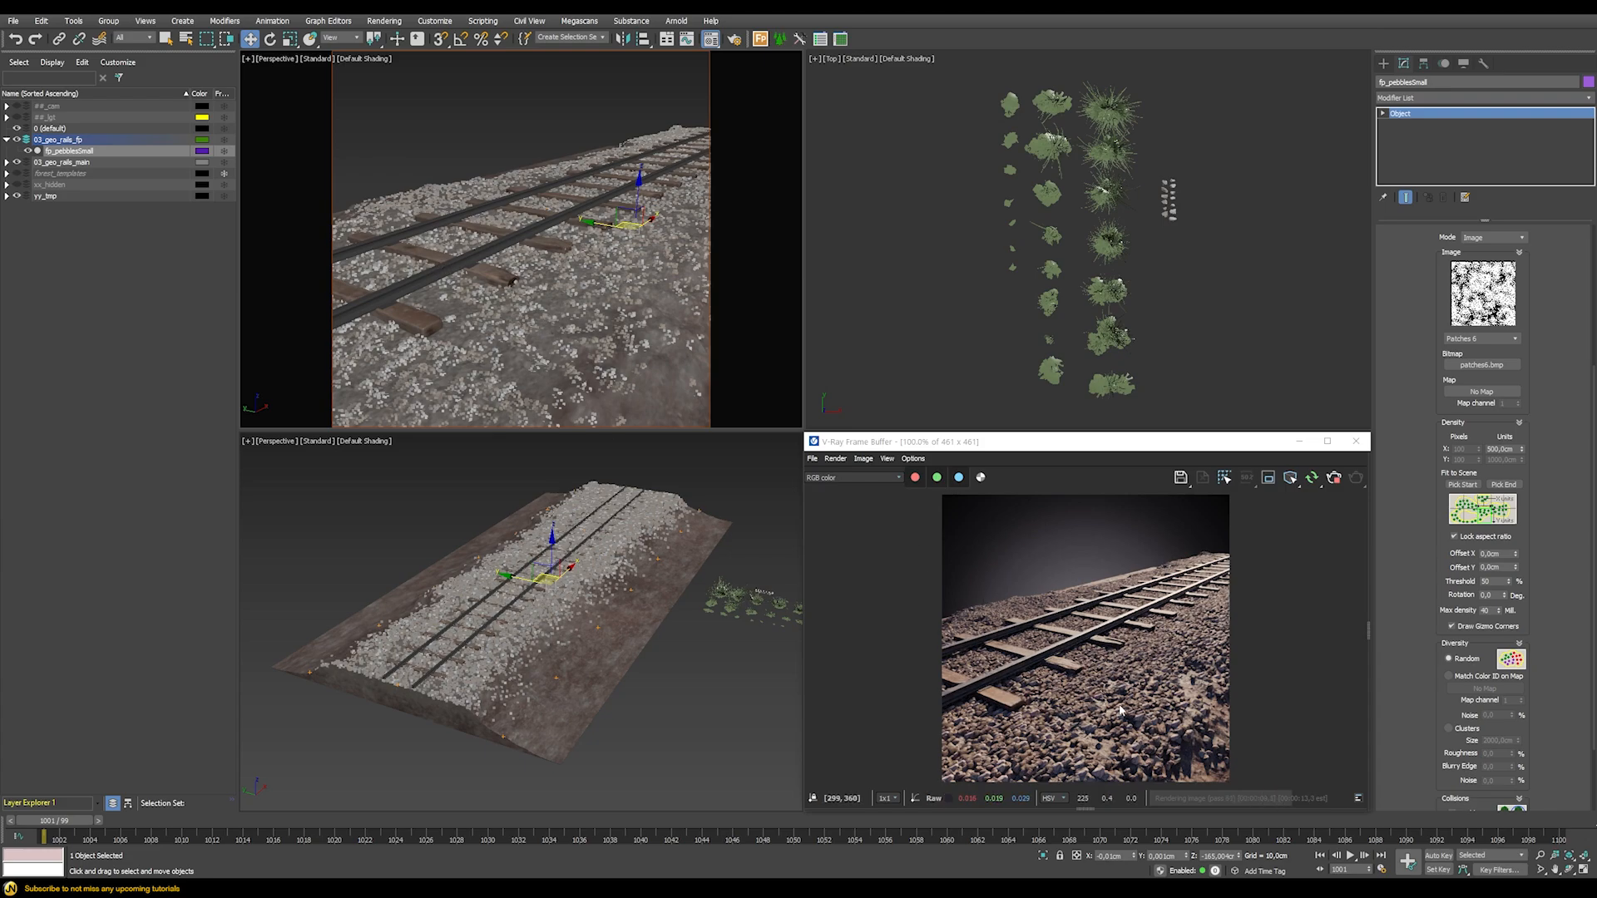
# Inspect the render's normal channel and switch back to RGB color
pyautogui.click(887, 481)
pyautogui.click(857, 589)
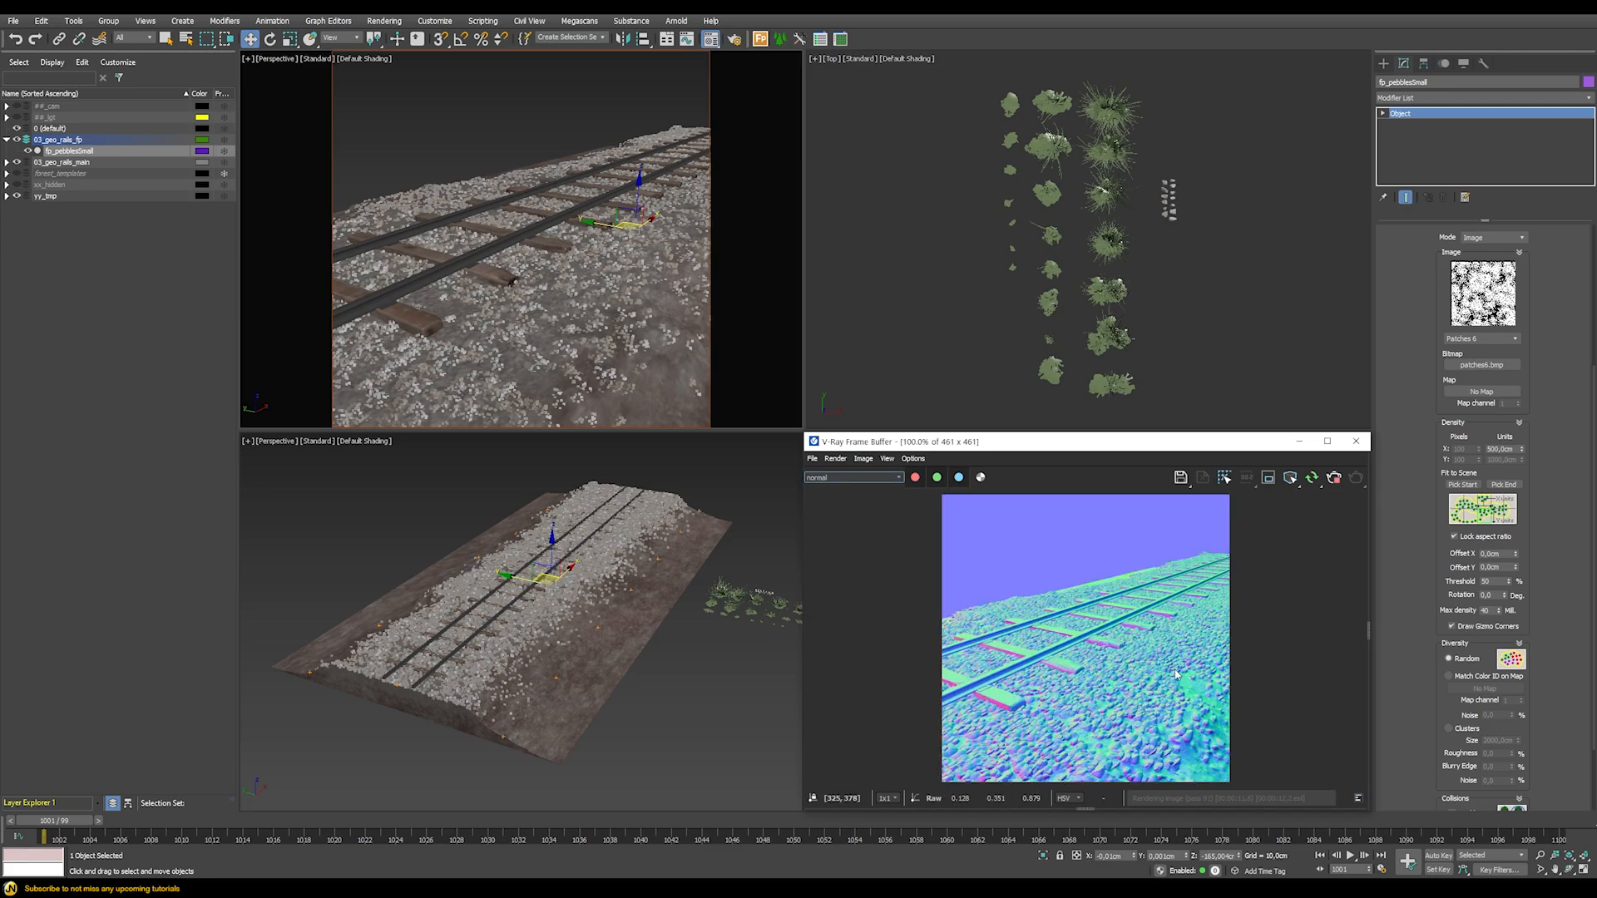
pyautogui.click(887, 479)
pyautogui.click(840, 491)
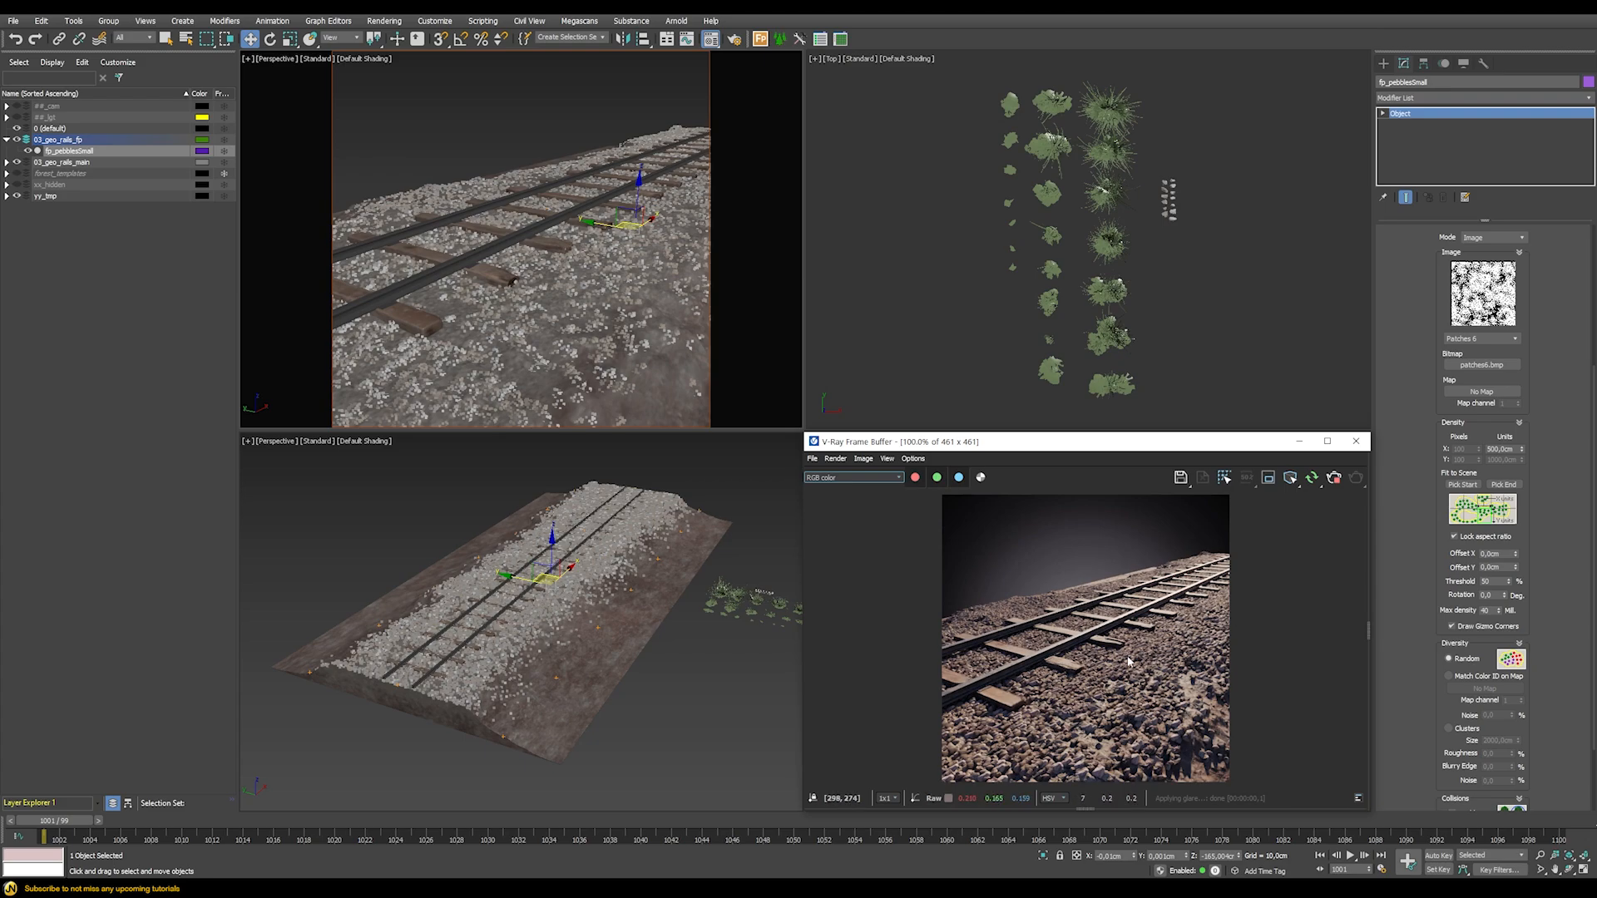
# Enable random translation in the forest's Transform settings and set the Z minimum to -50%
pyautogui.scroll(3, 1419, 331)
pyautogui.click(1420, 332)
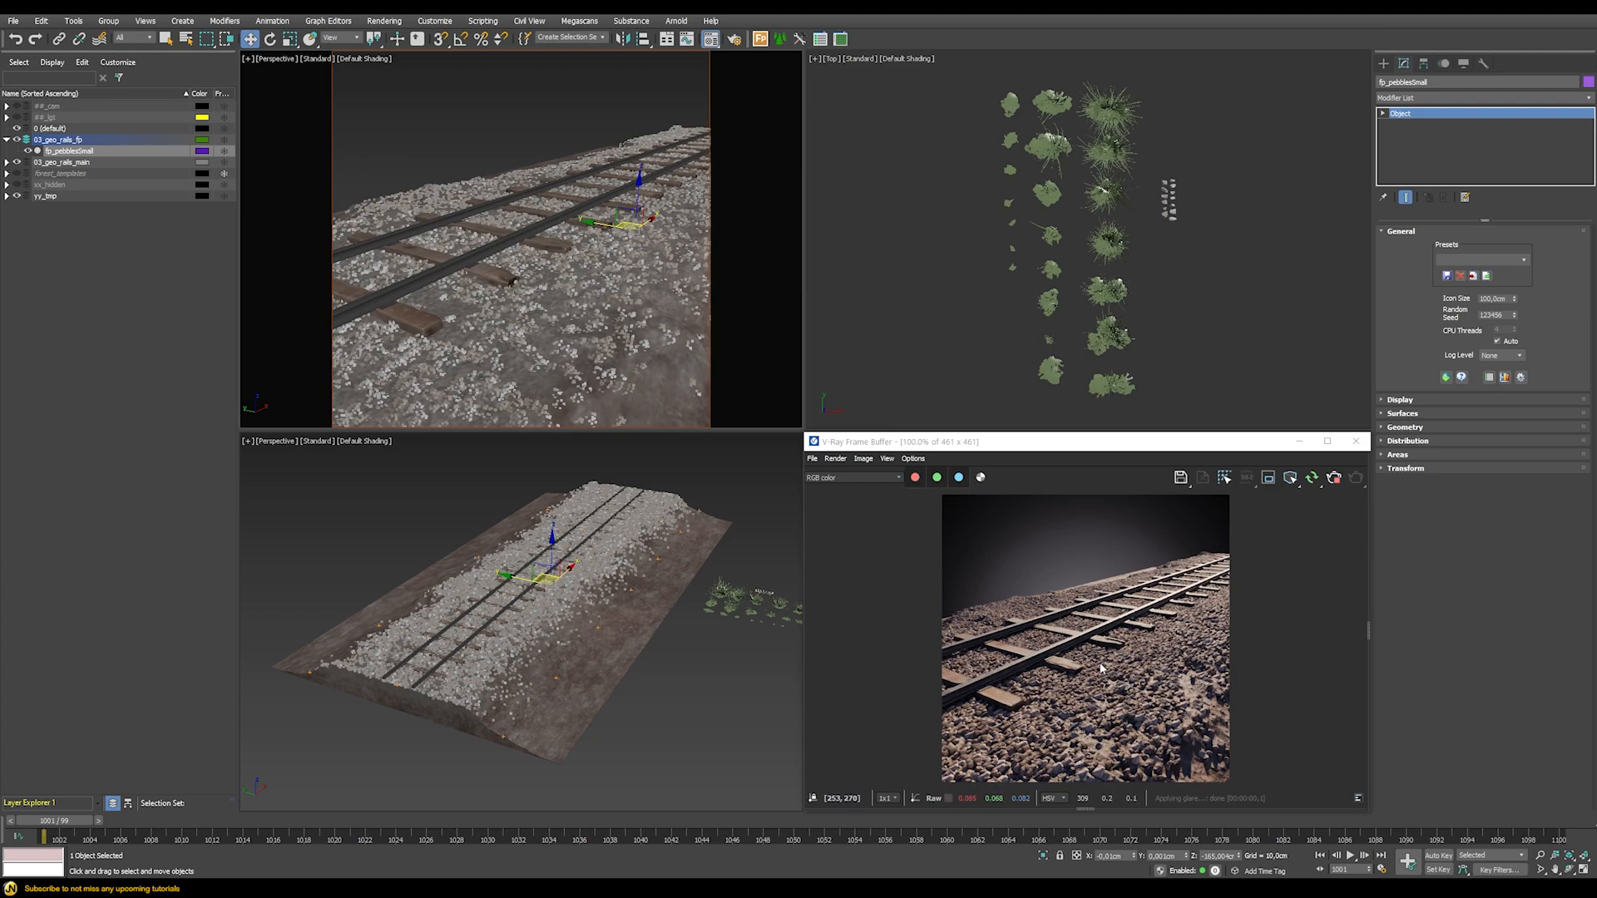
pyautogui.click(1406, 469)
pyautogui.scroll(-3, 1481, 374)
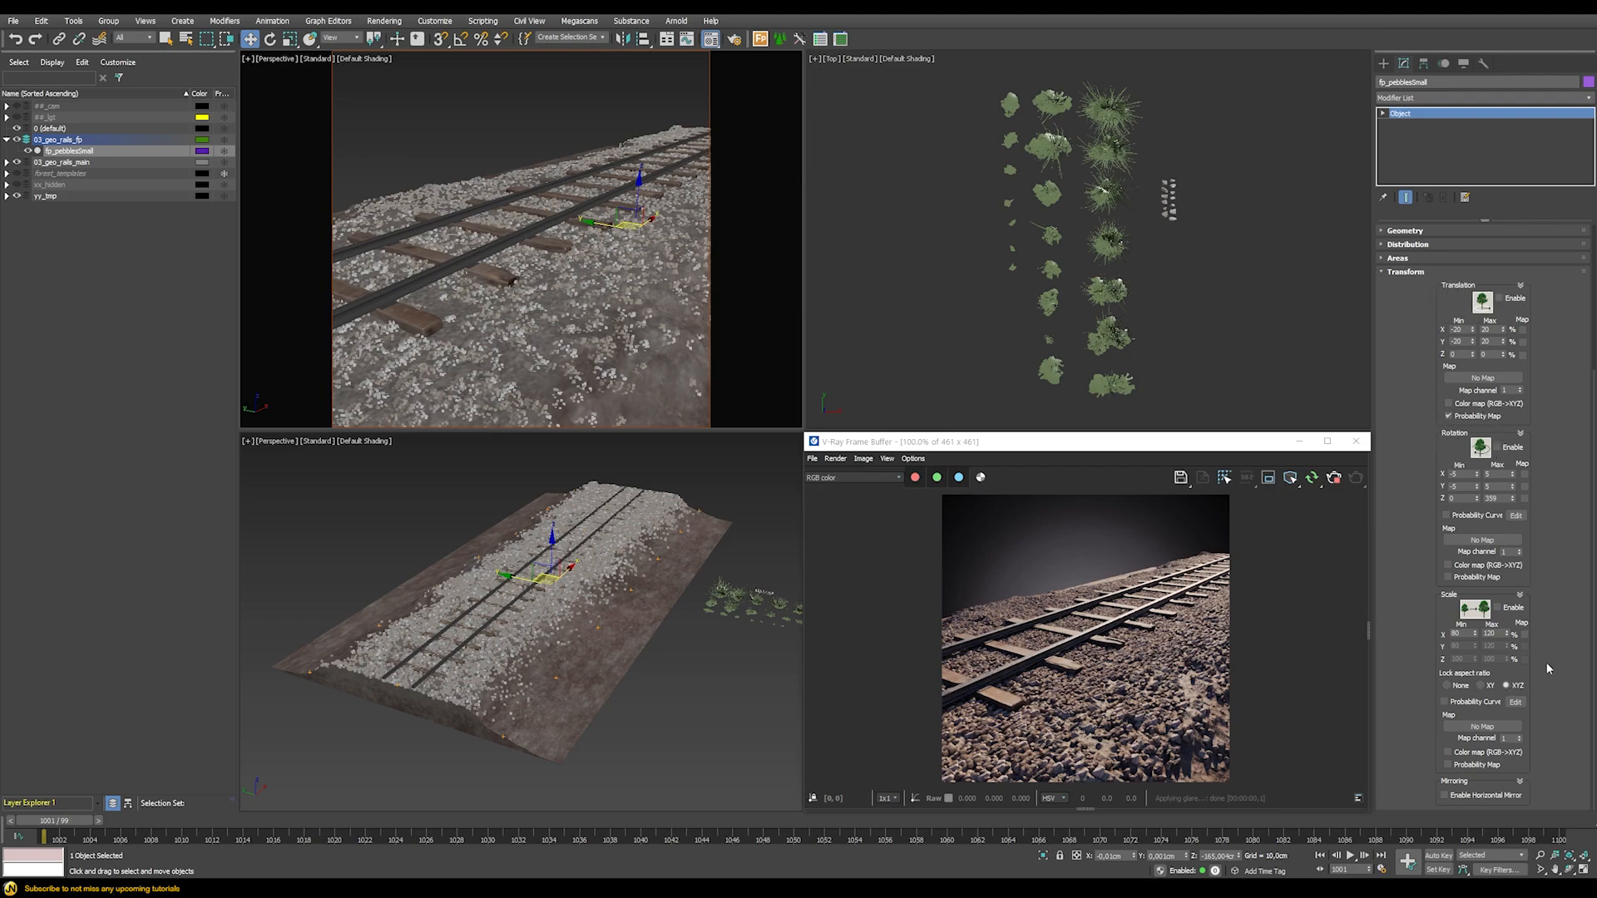
pyautogui.click(1519, 301)
pyautogui.click(1519, 301)
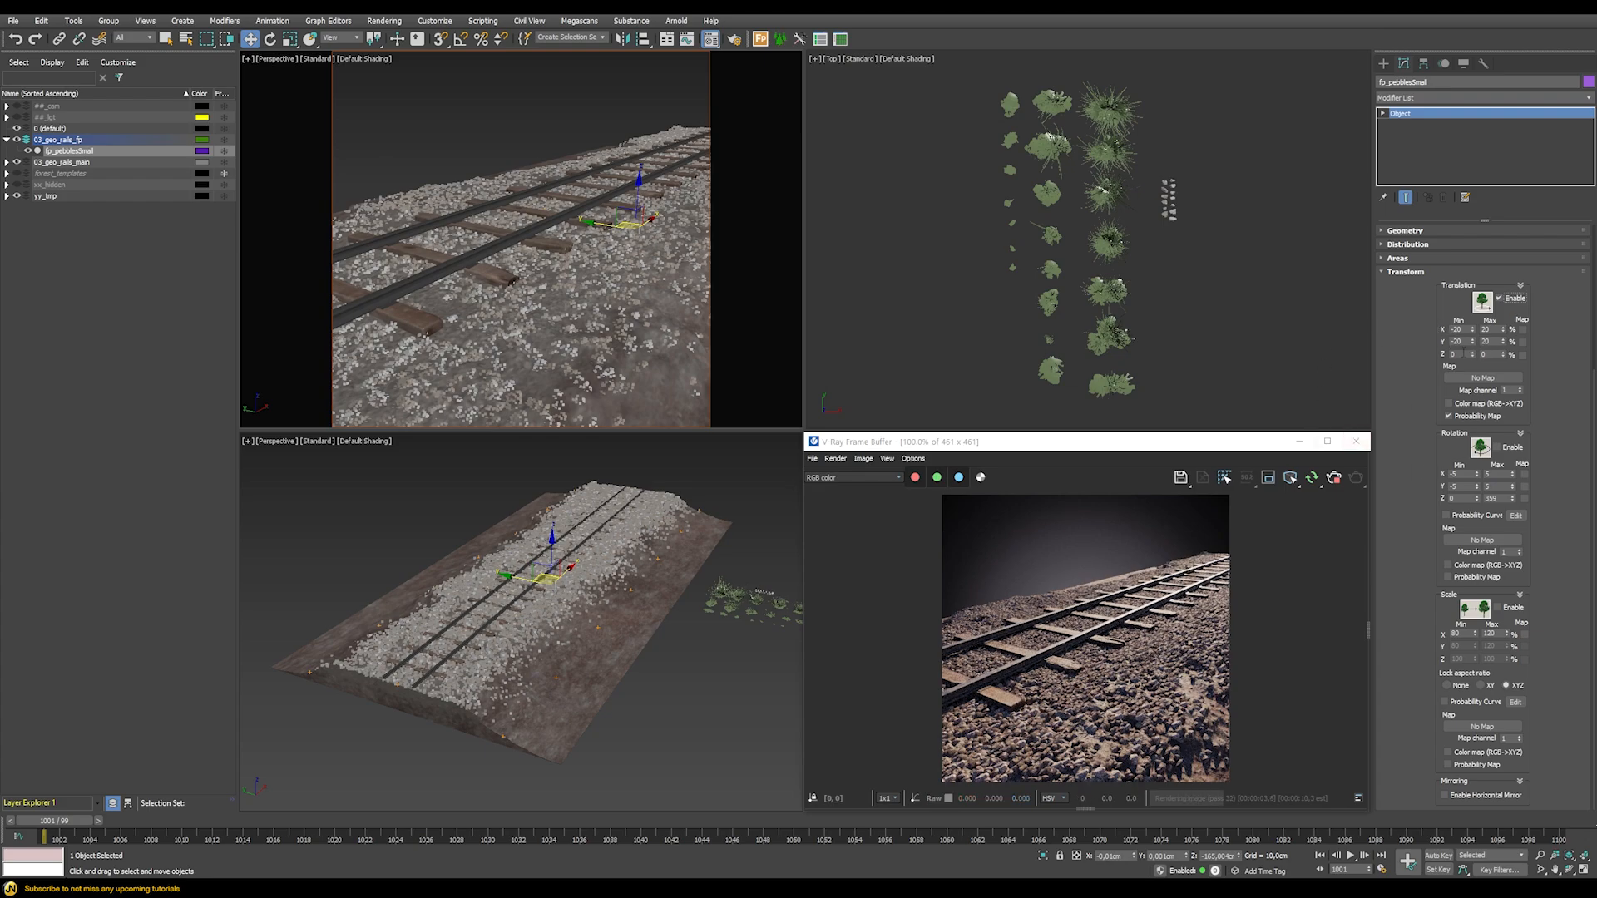
pyautogui.click(1456, 354)
pyautogui.write('-50')
pyautogui.press('Return')
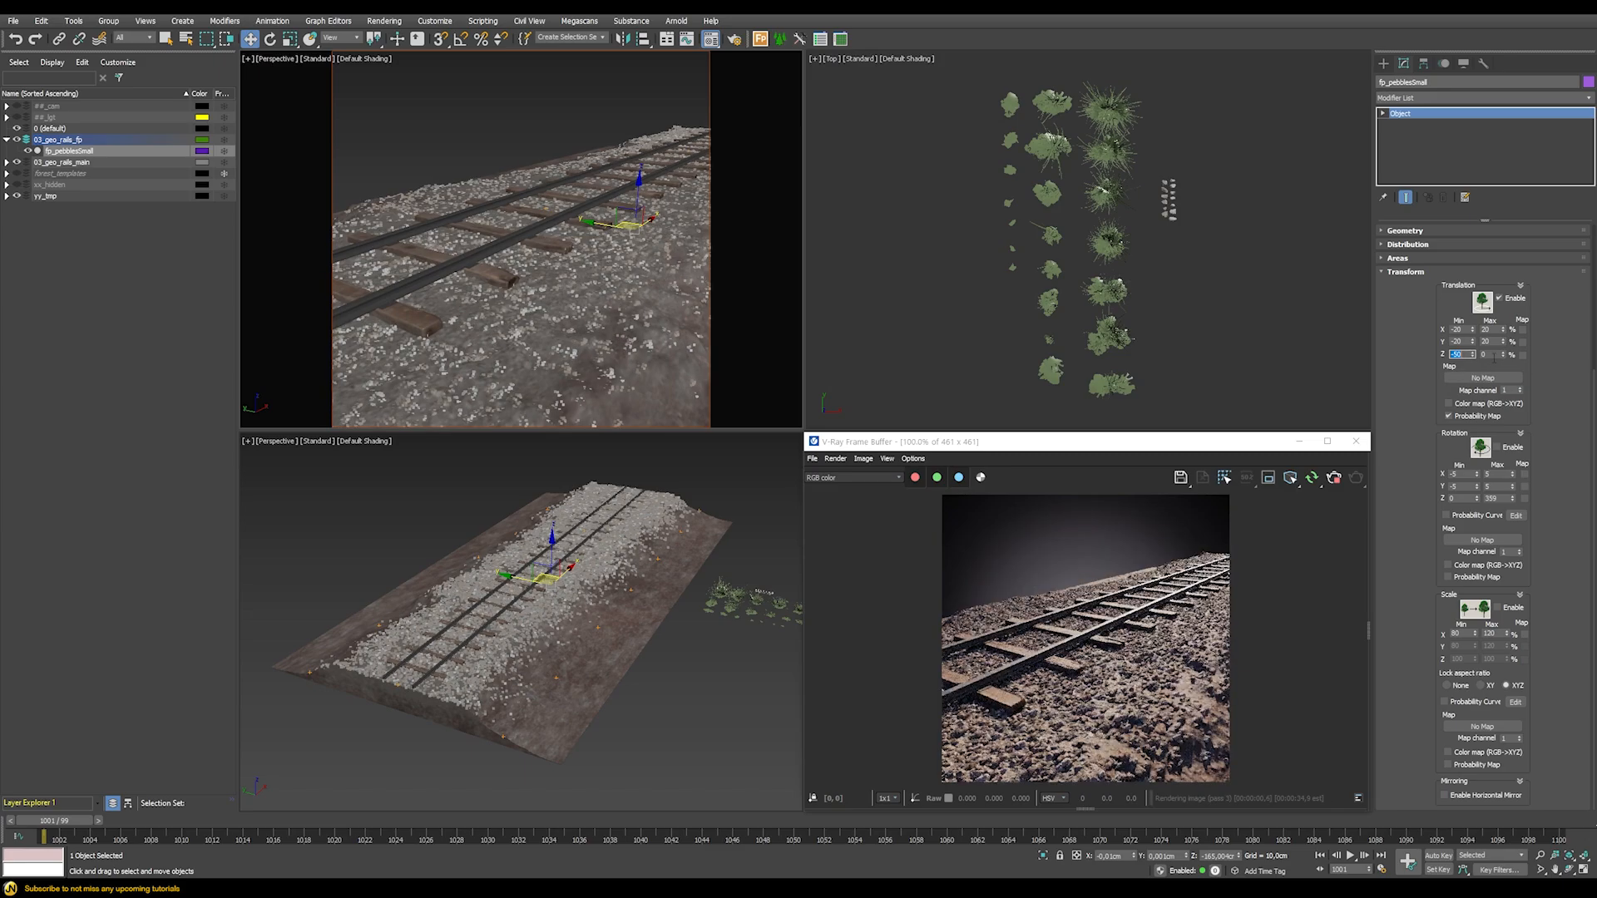
# Try a Z translation maximum of 50%, and settle on 20%
pyautogui.click(1491, 354)
pyautogui.write('50')
pyautogui.press('Return')
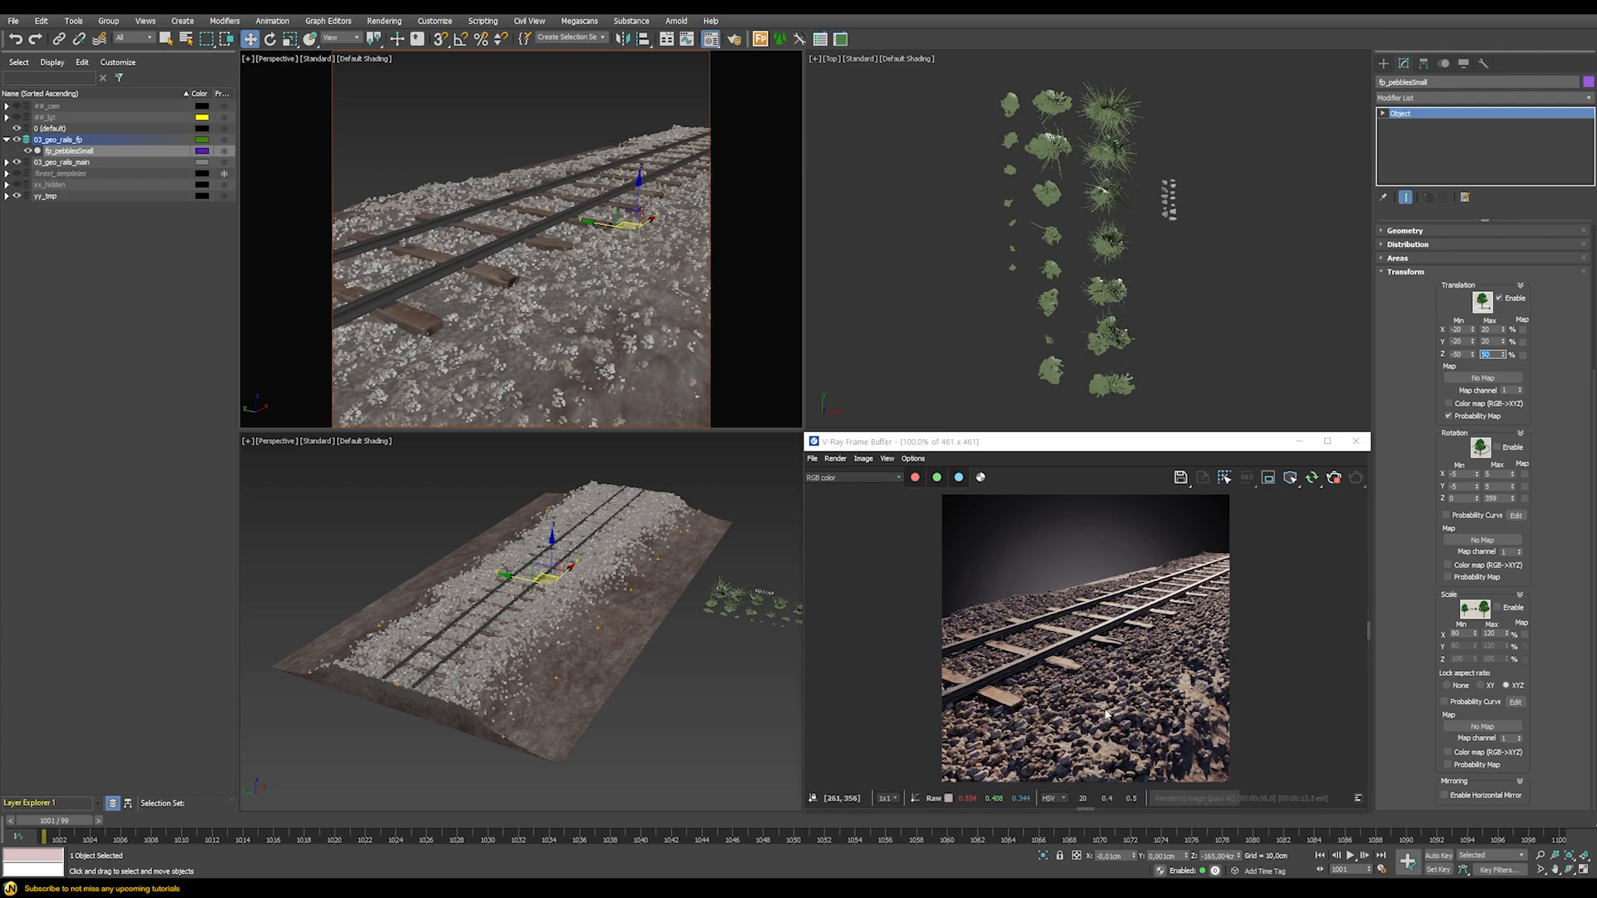
pyautogui.write('0')
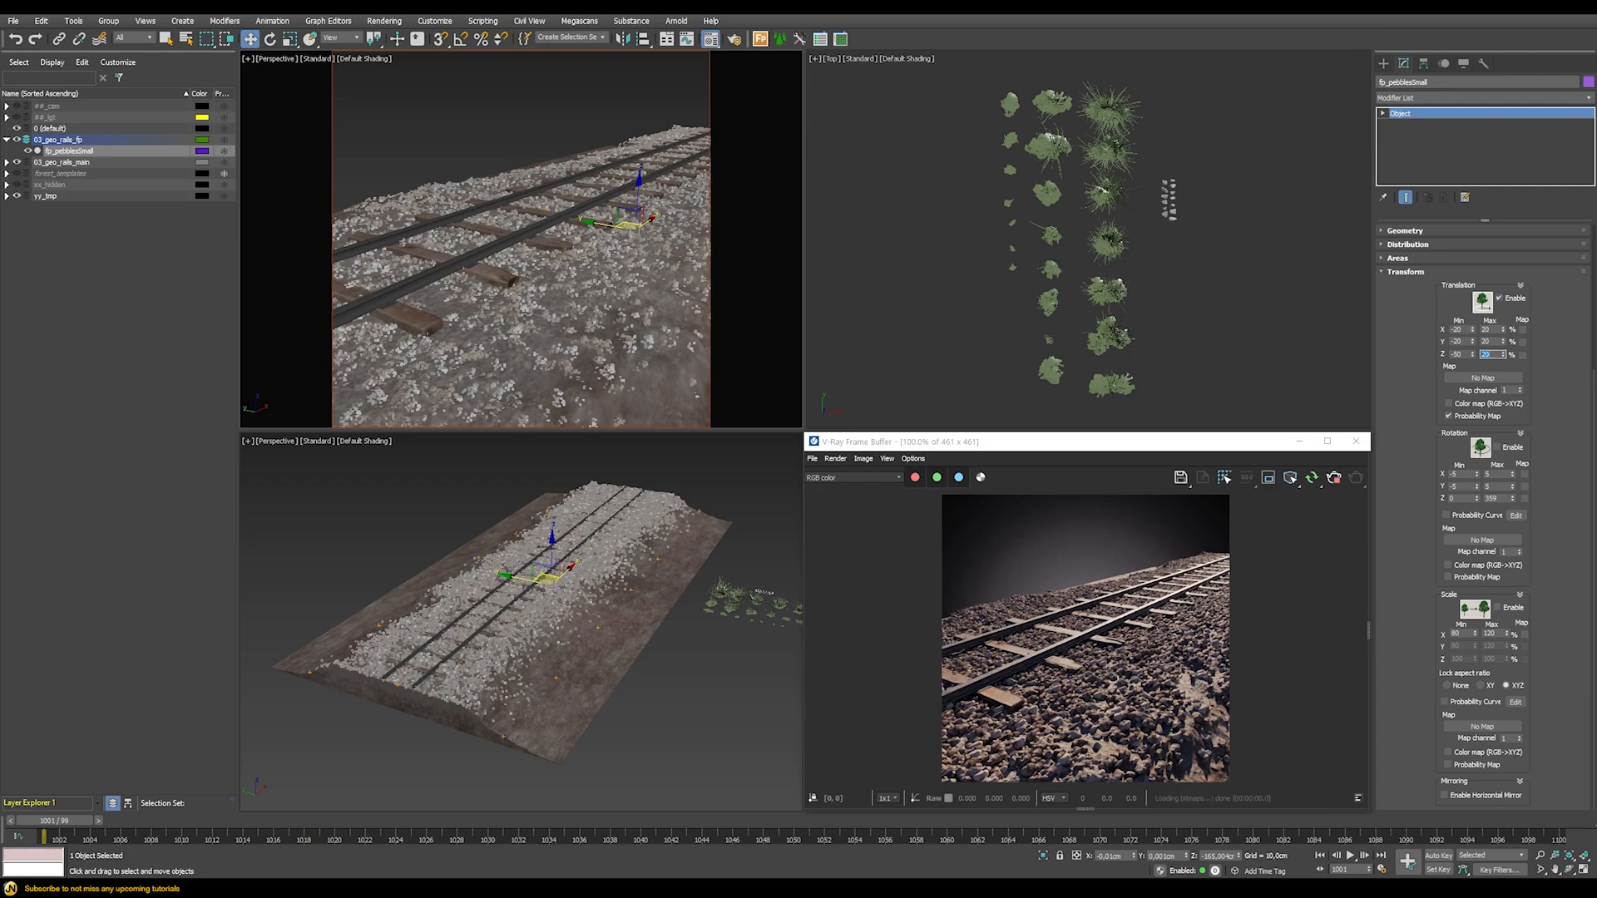
pyautogui.press('Return')
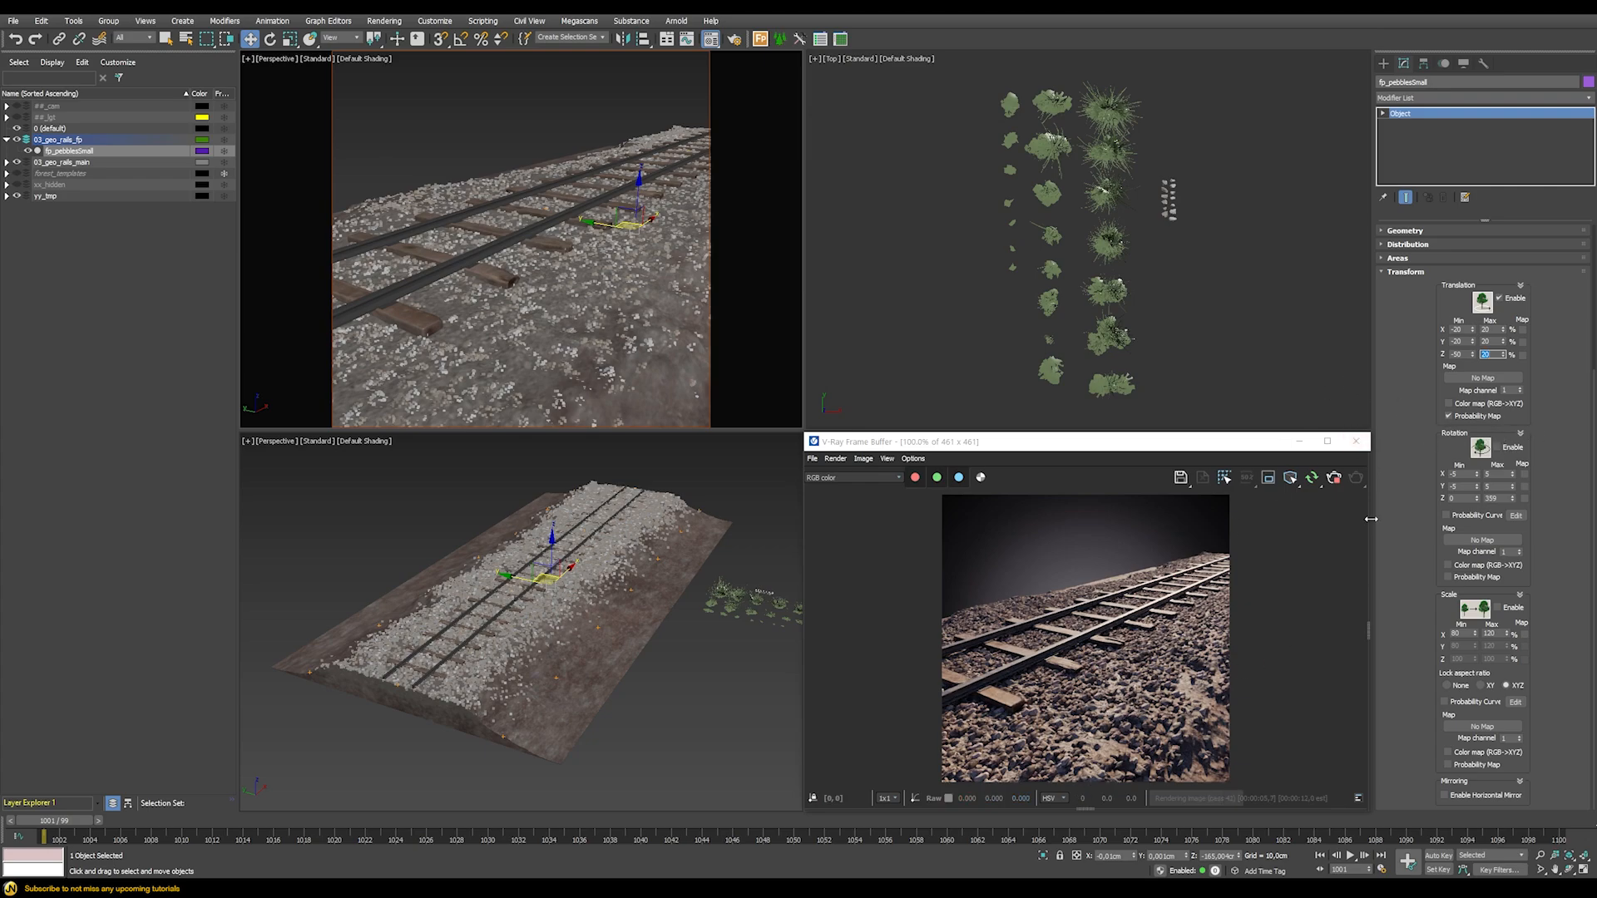
# Enable random rotation and set both the X and Y ranges to 0 to 359 degrees
pyautogui.click(1500, 449)
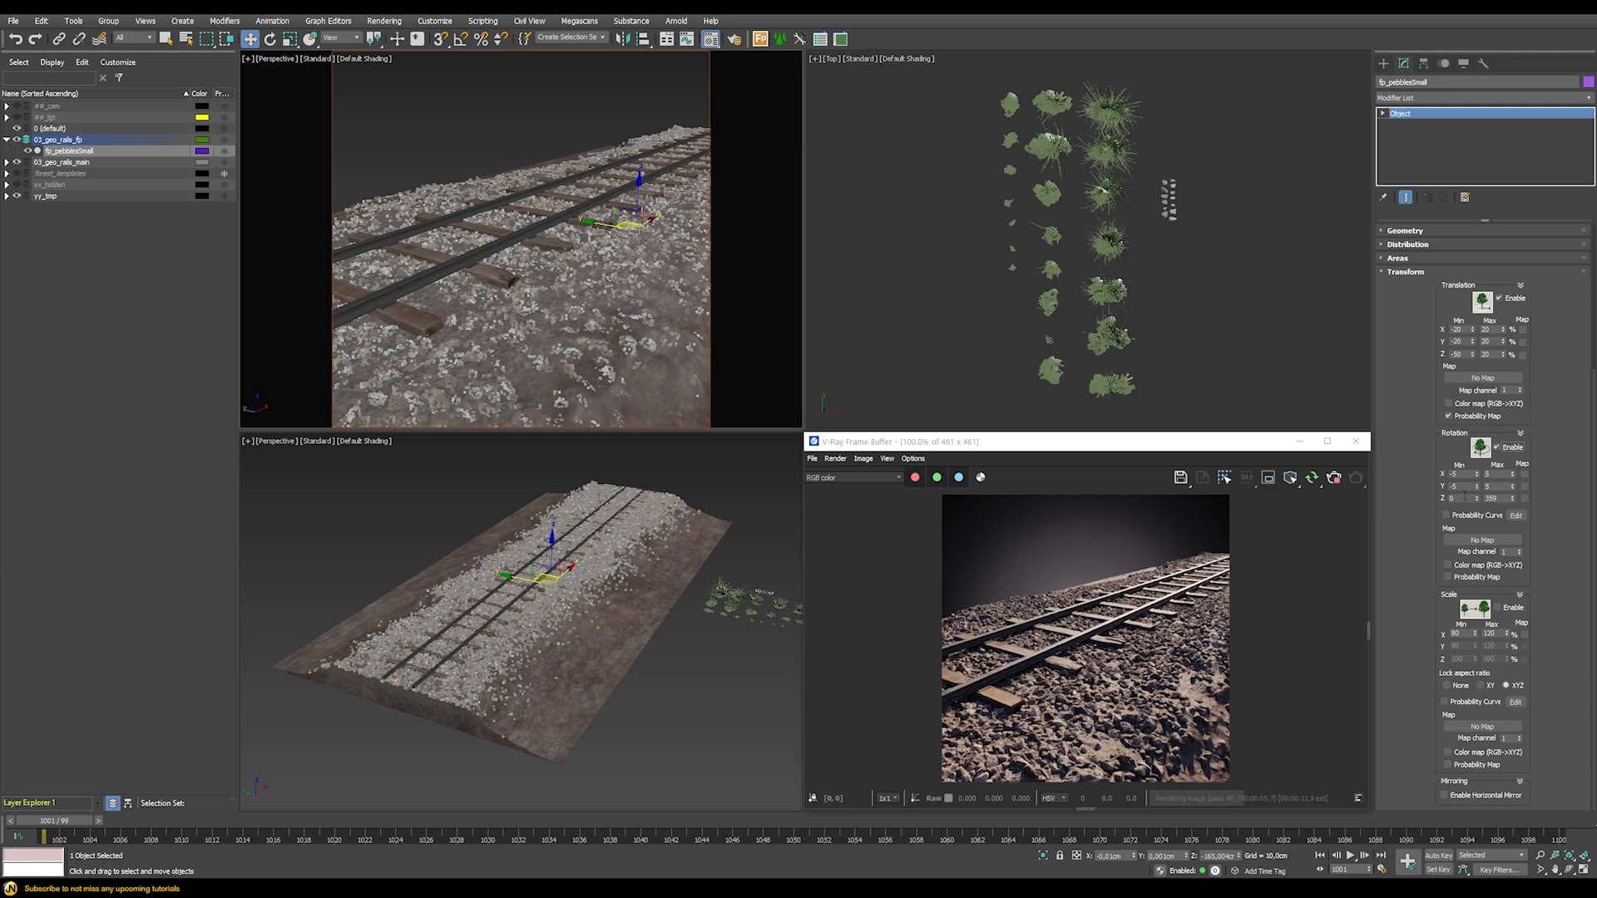
pyautogui.moveTo(1467, 475); pyautogui.dragTo(1418, 480)
pyautogui.press('Tab')
pyautogui.write('359')
pyautogui.press('Return')
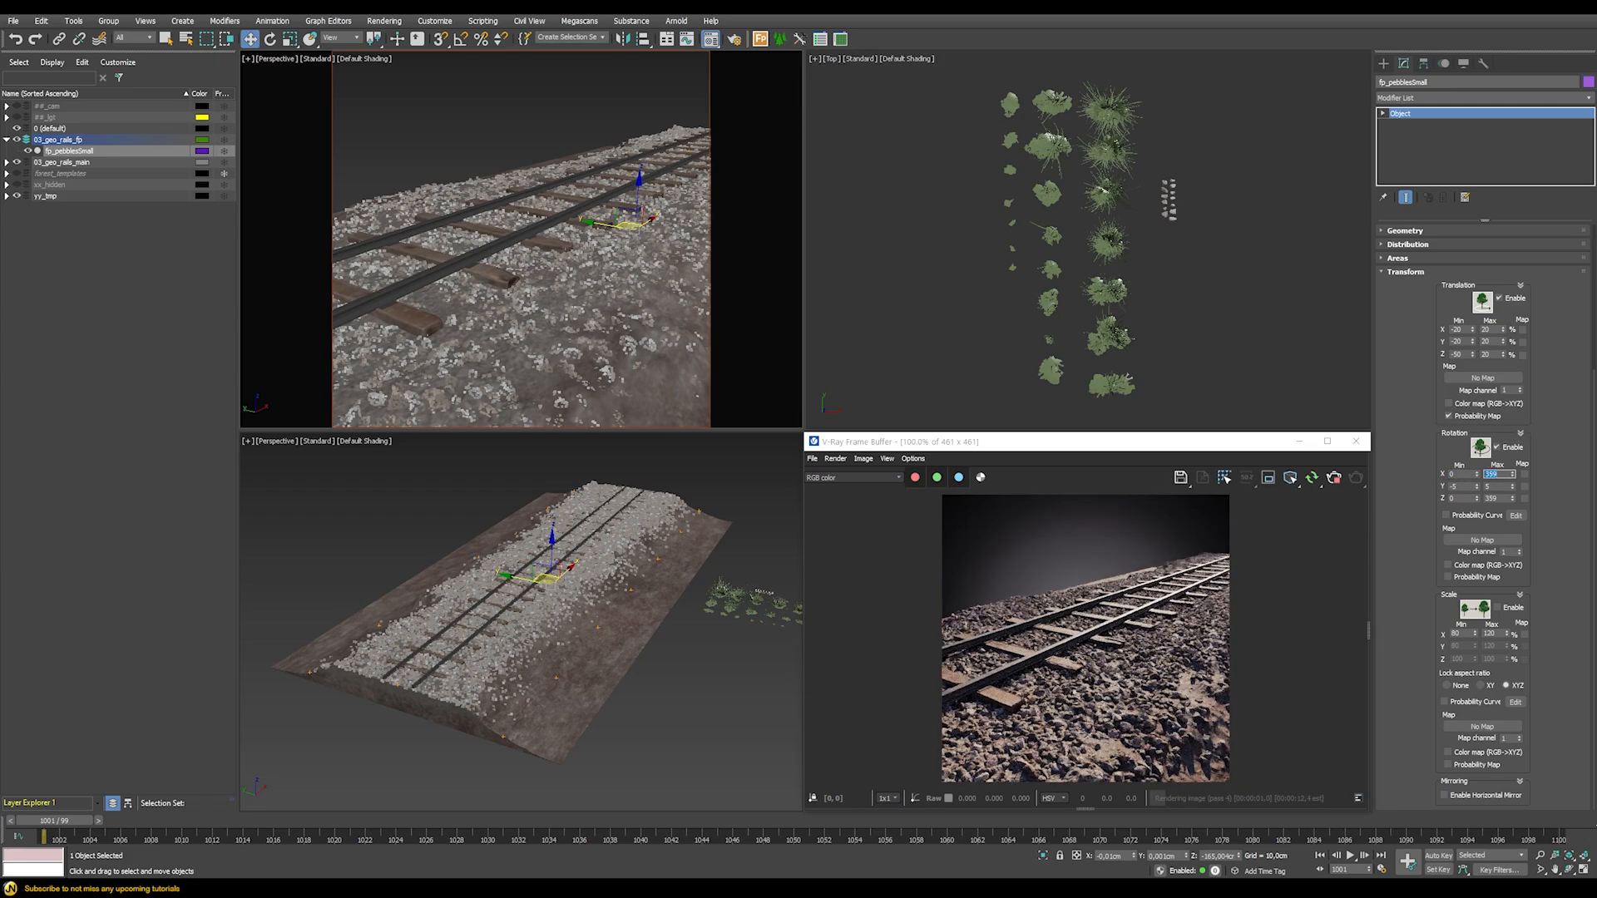
pyautogui.moveTo(1497, 487); pyautogui.dragTo(1359, 481)
pyautogui.write('0')
pyautogui.press('Return')
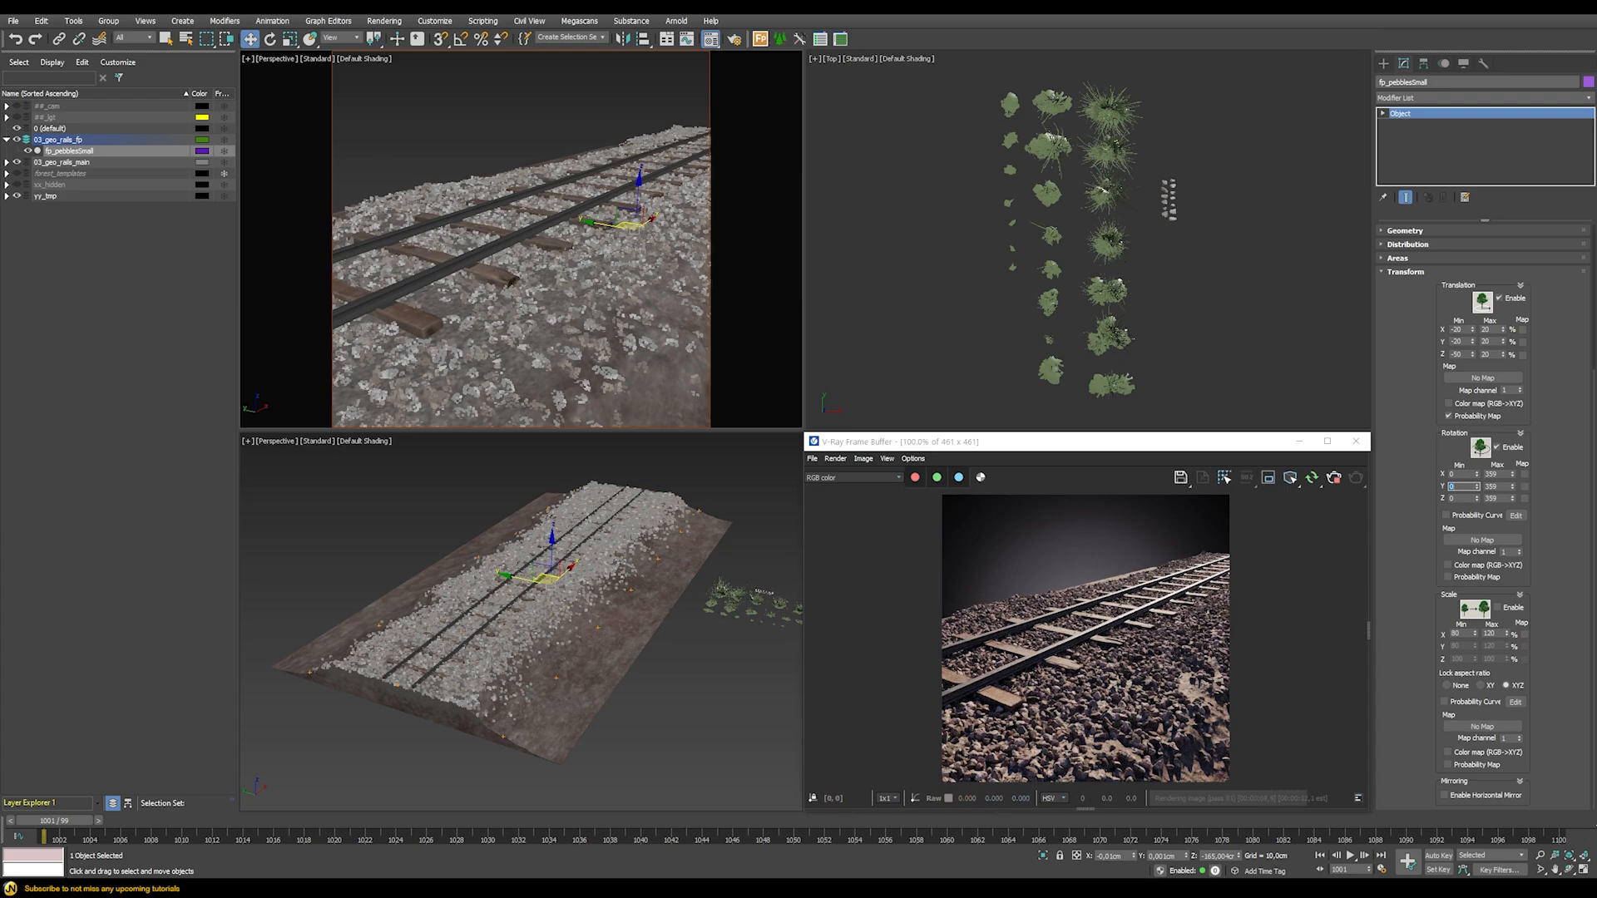
# Enable random scale for the pebbles and set its minimum to 25%
pyautogui.click(1500, 608)
pyautogui.doubleClick(1458, 634)
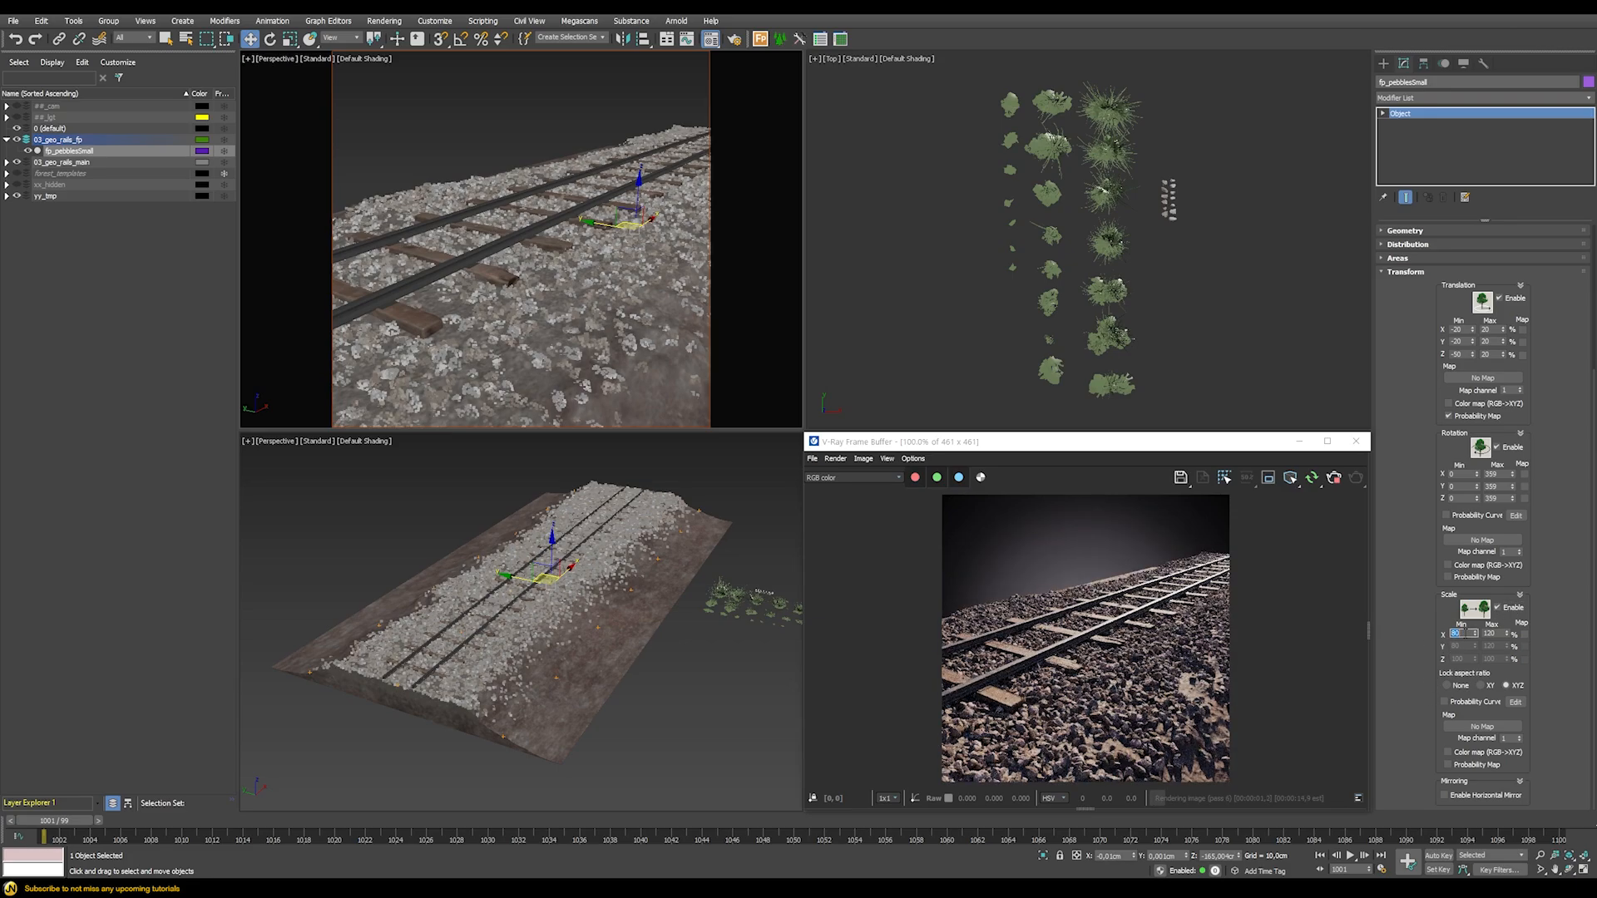
pyautogui.write('25')
pyautogui.press('Return')
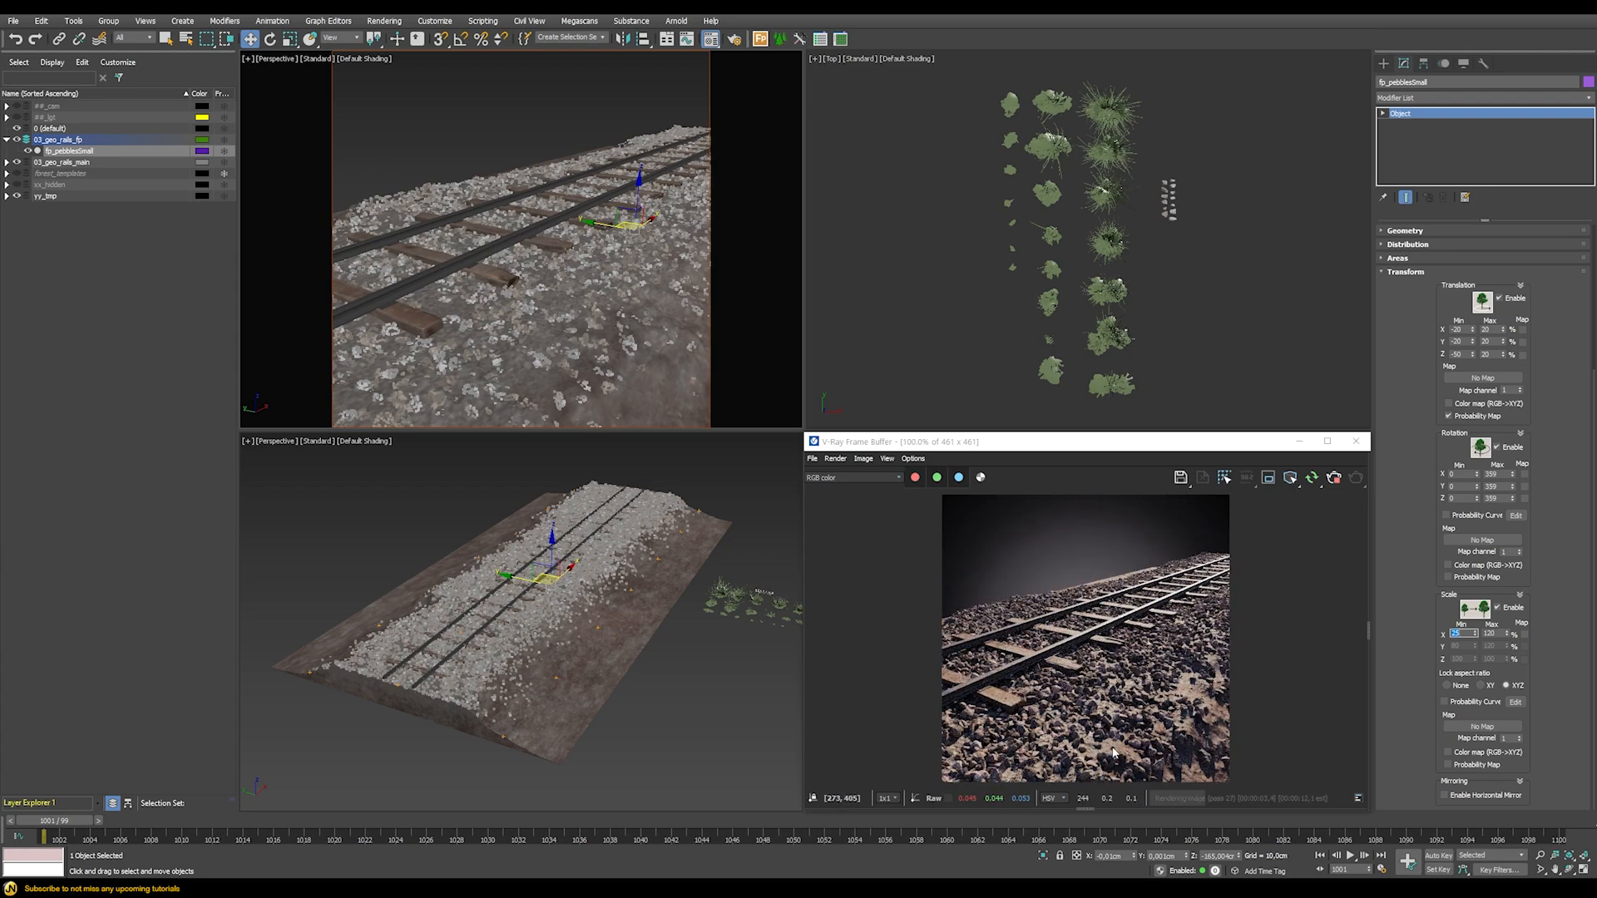
# Try maximum pebble scales of 100% and 200%, settle on 125%, and check the scatter from another camera angle
pyautogui.doubleClick(1493, 634)
pyautogui.write('100')
pyautogui.press('Return')
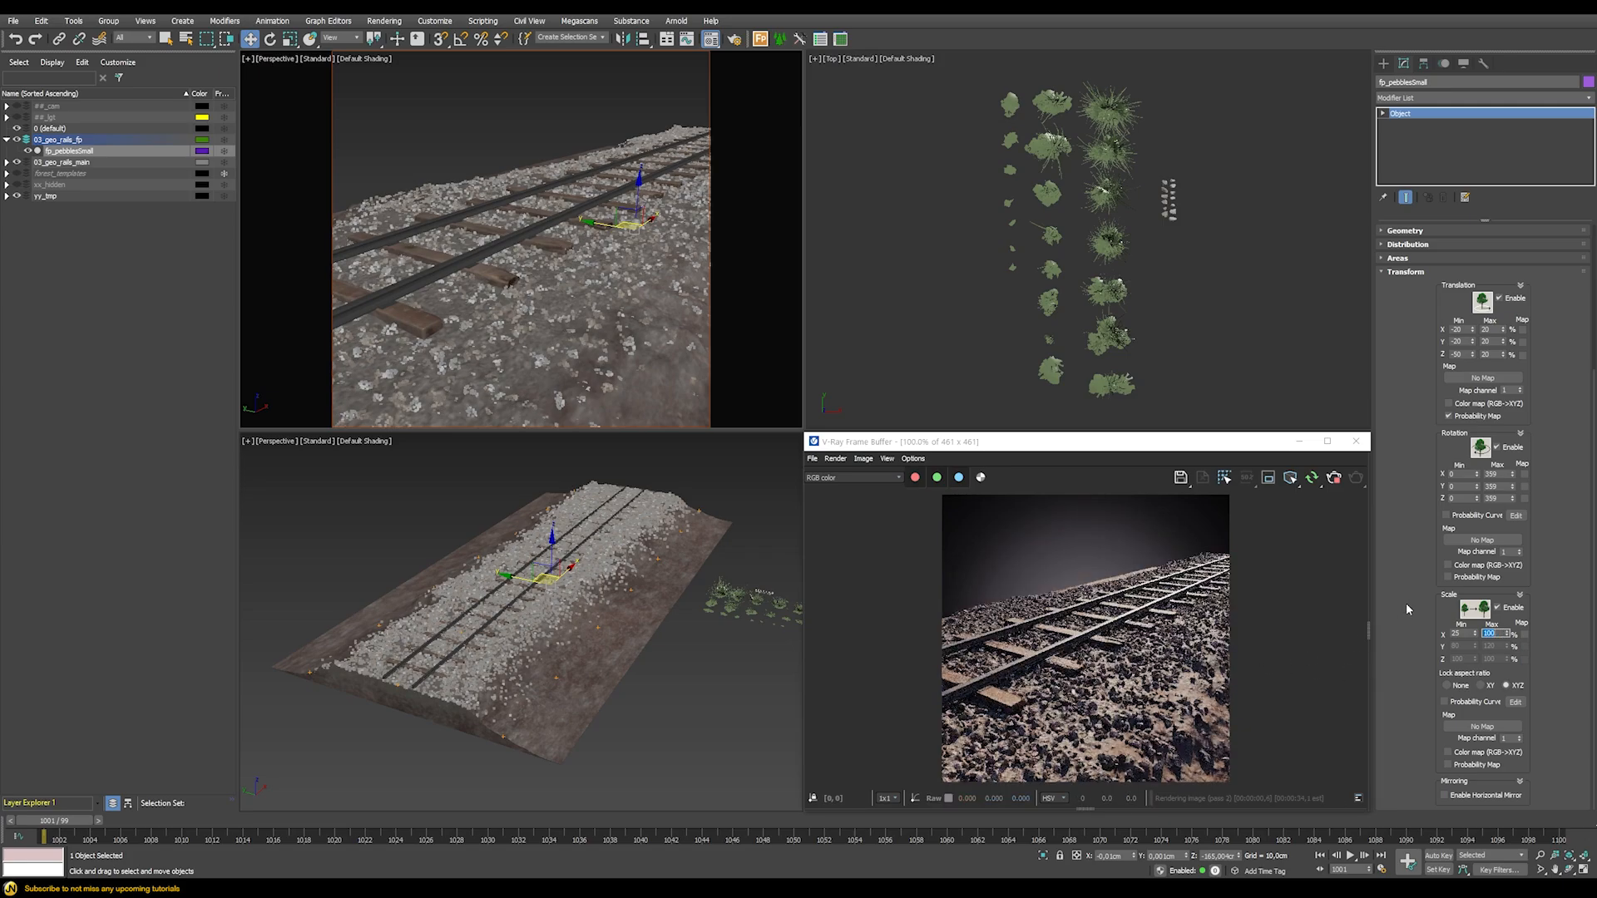
pyautogui.write('200')
pyautogui.press('Return')
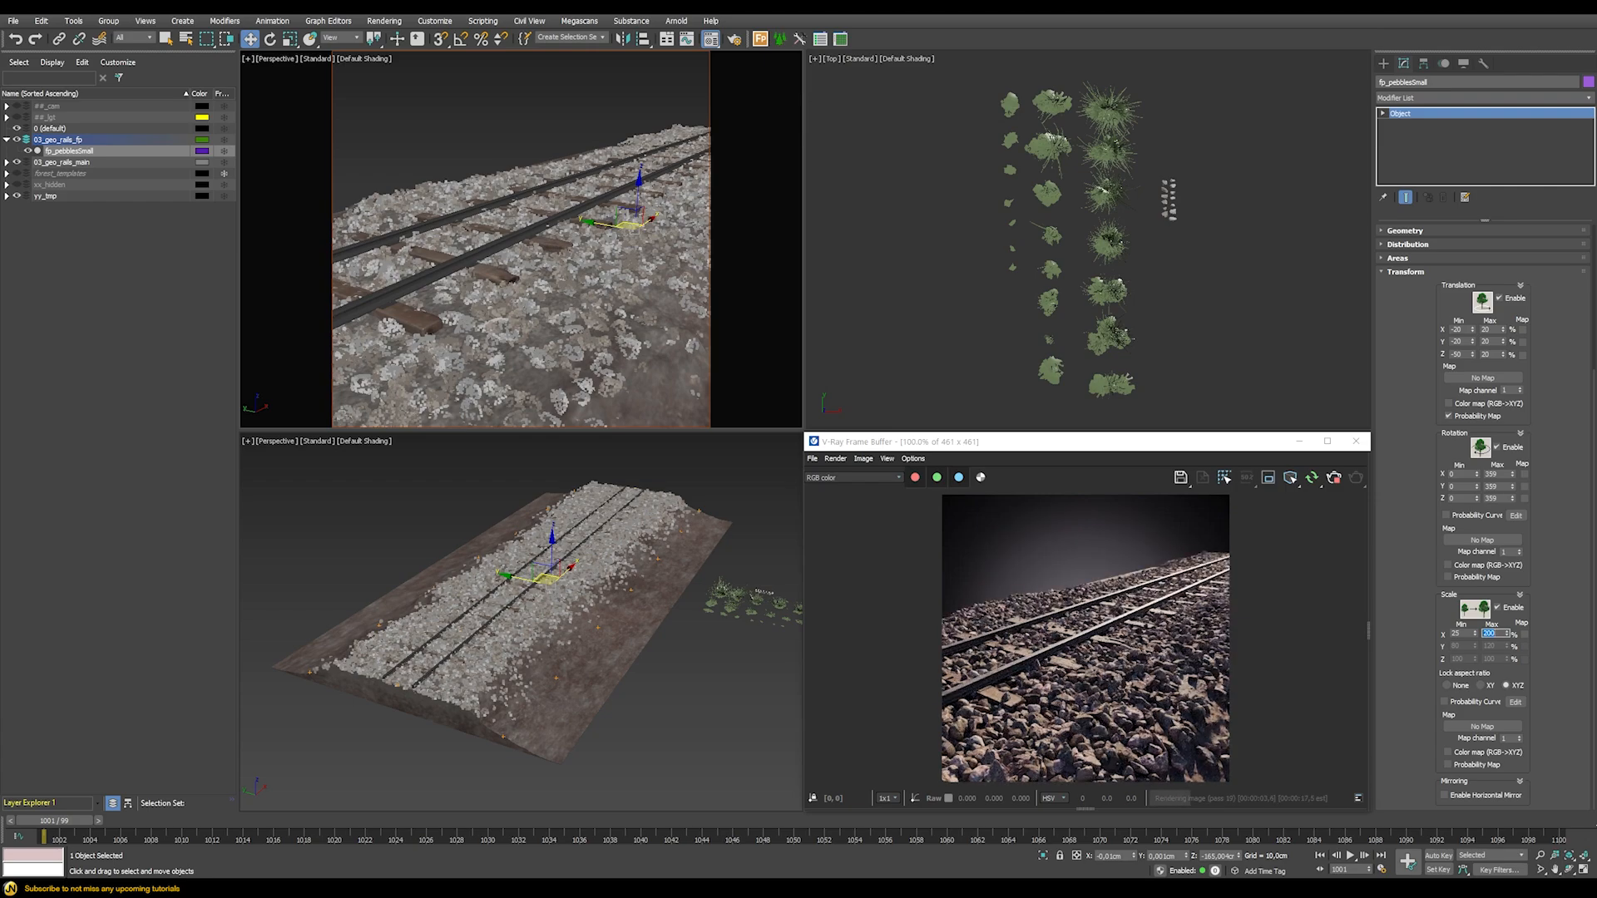
pyautogui.write('125')
pyautogui.press('Return')
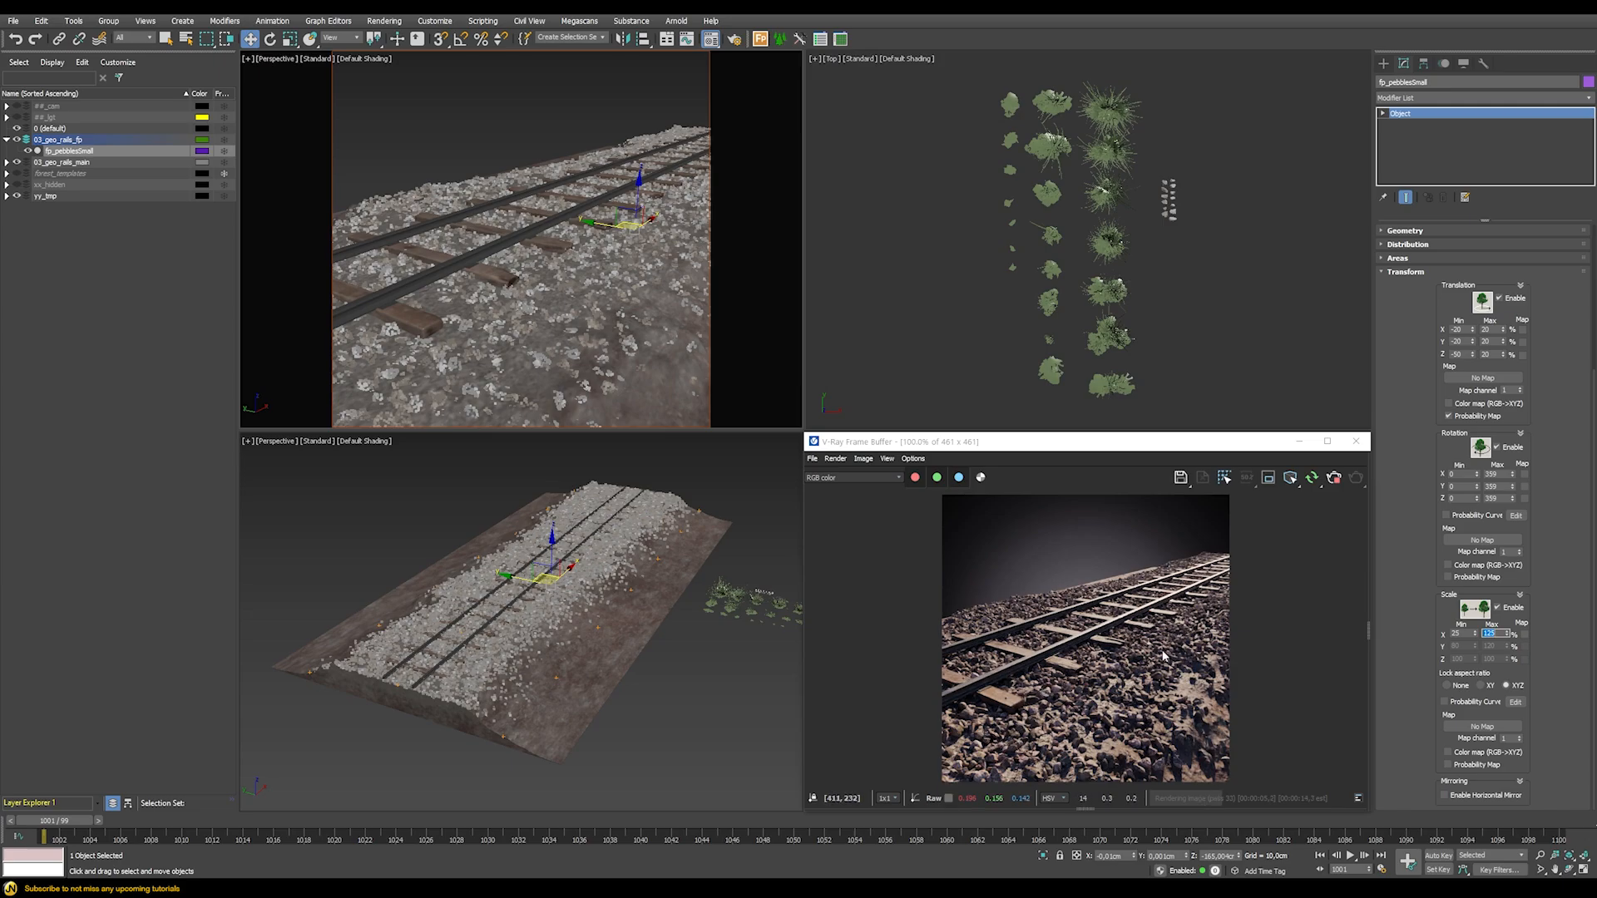
pyautogui.moveTo(537, 267); pyautogui.dragTo(582, 260, button='middle')
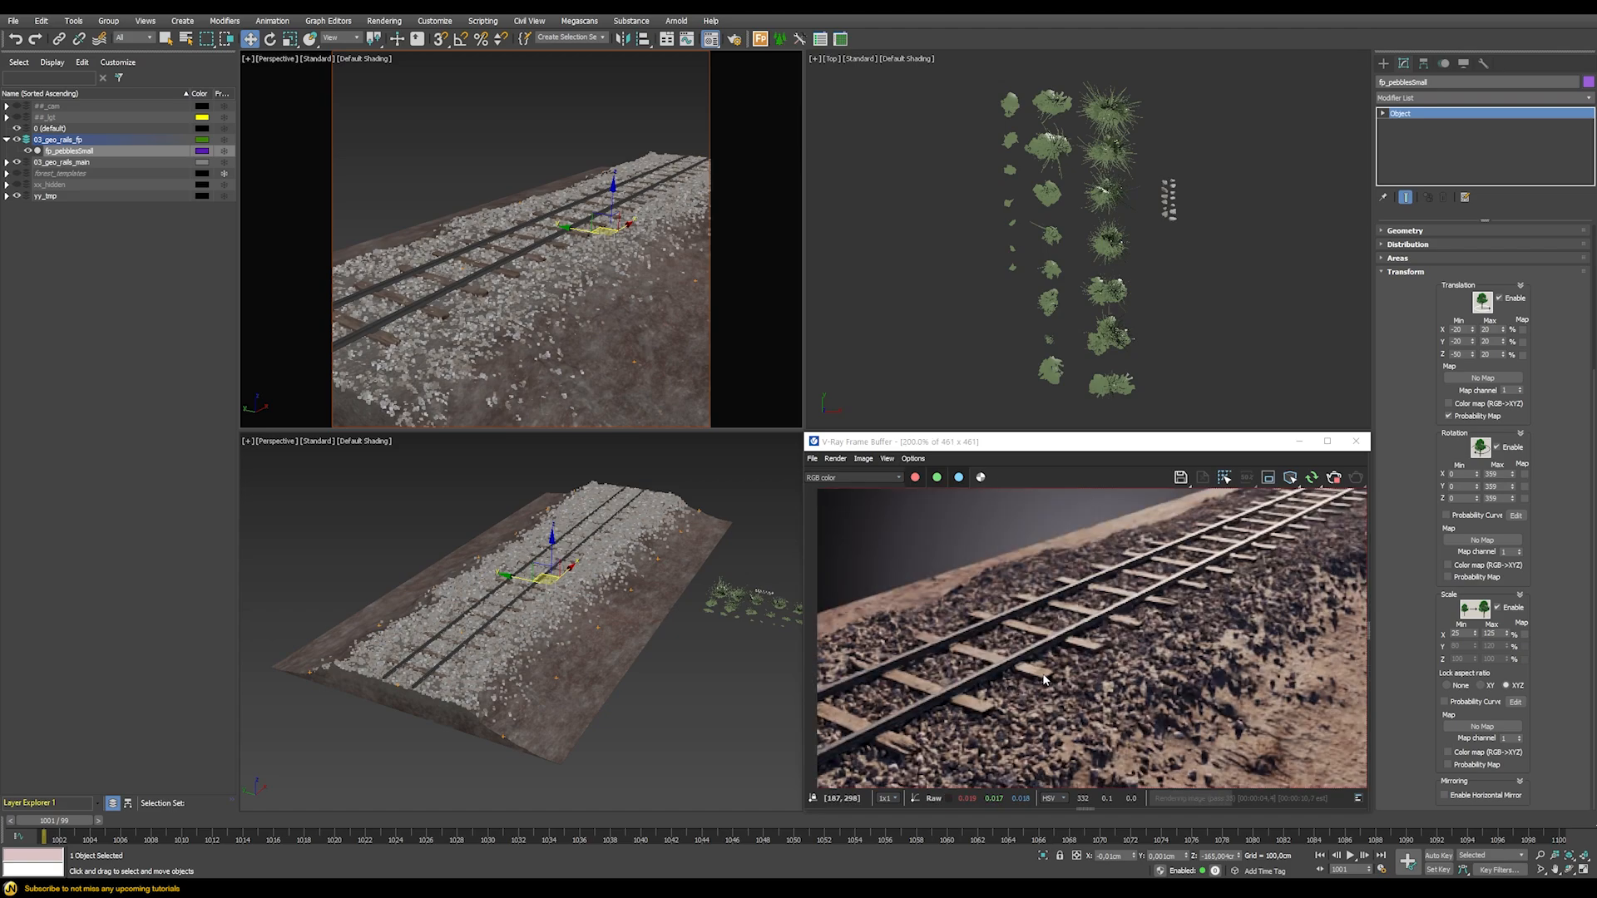
# Examine the pebble scatter along the rails up close in the render, and stop the interactive rendering
pyautogui.scroll(1, 931, 586)
pyautogui.moveTo(1204, 713); pyautogui.dragTo(1219, 656, button='middle')
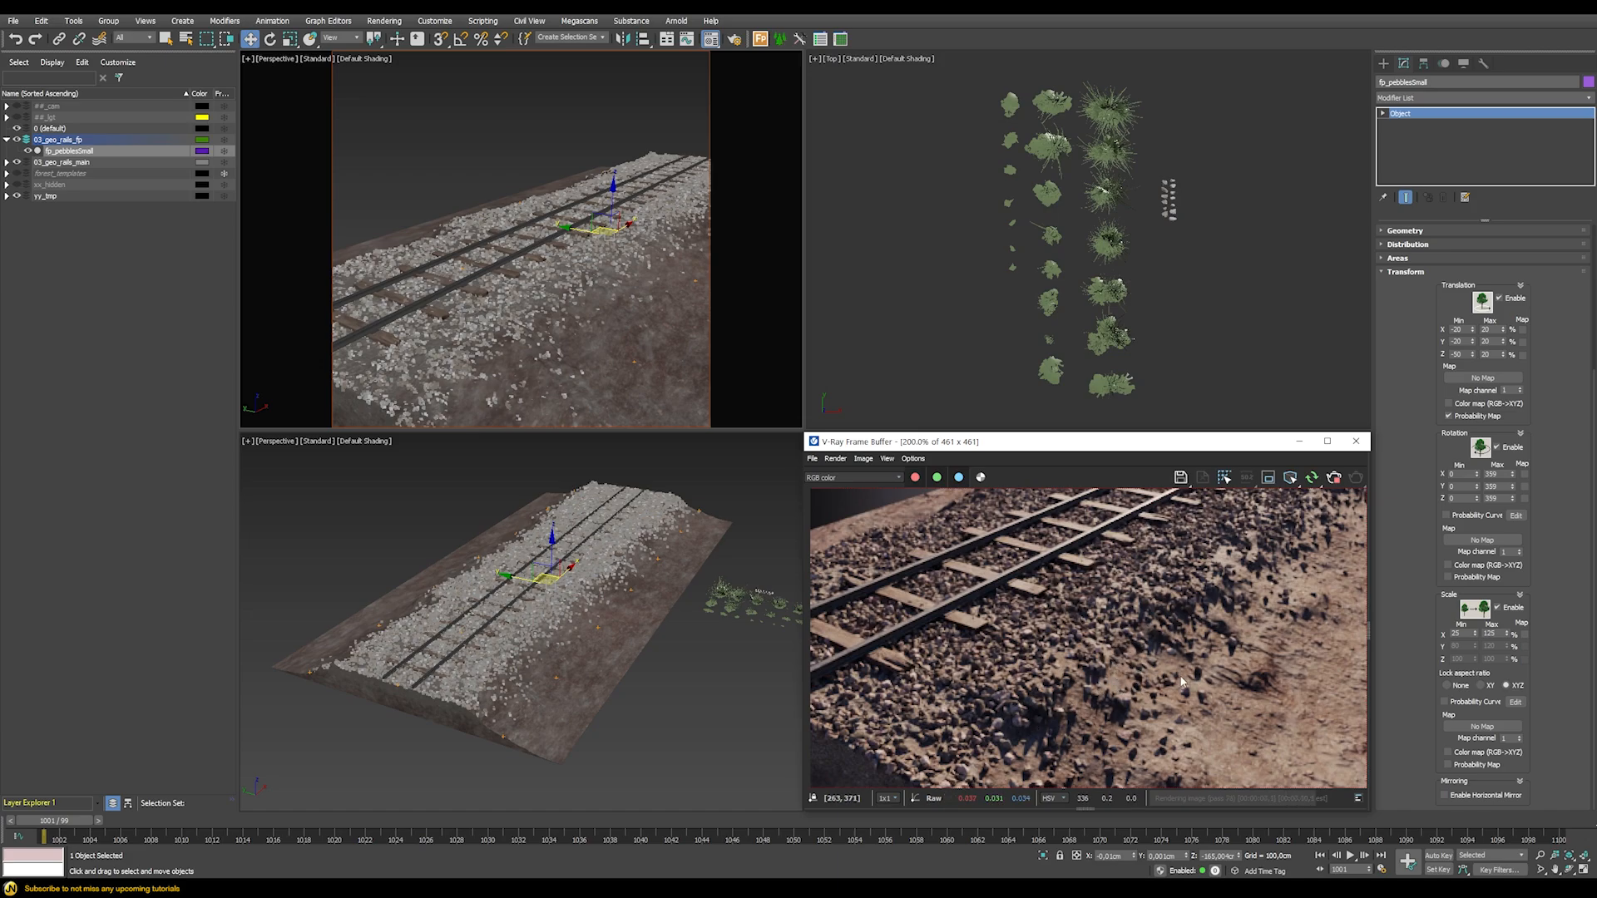
pyautogui.scroll(-1, 1227, 653)
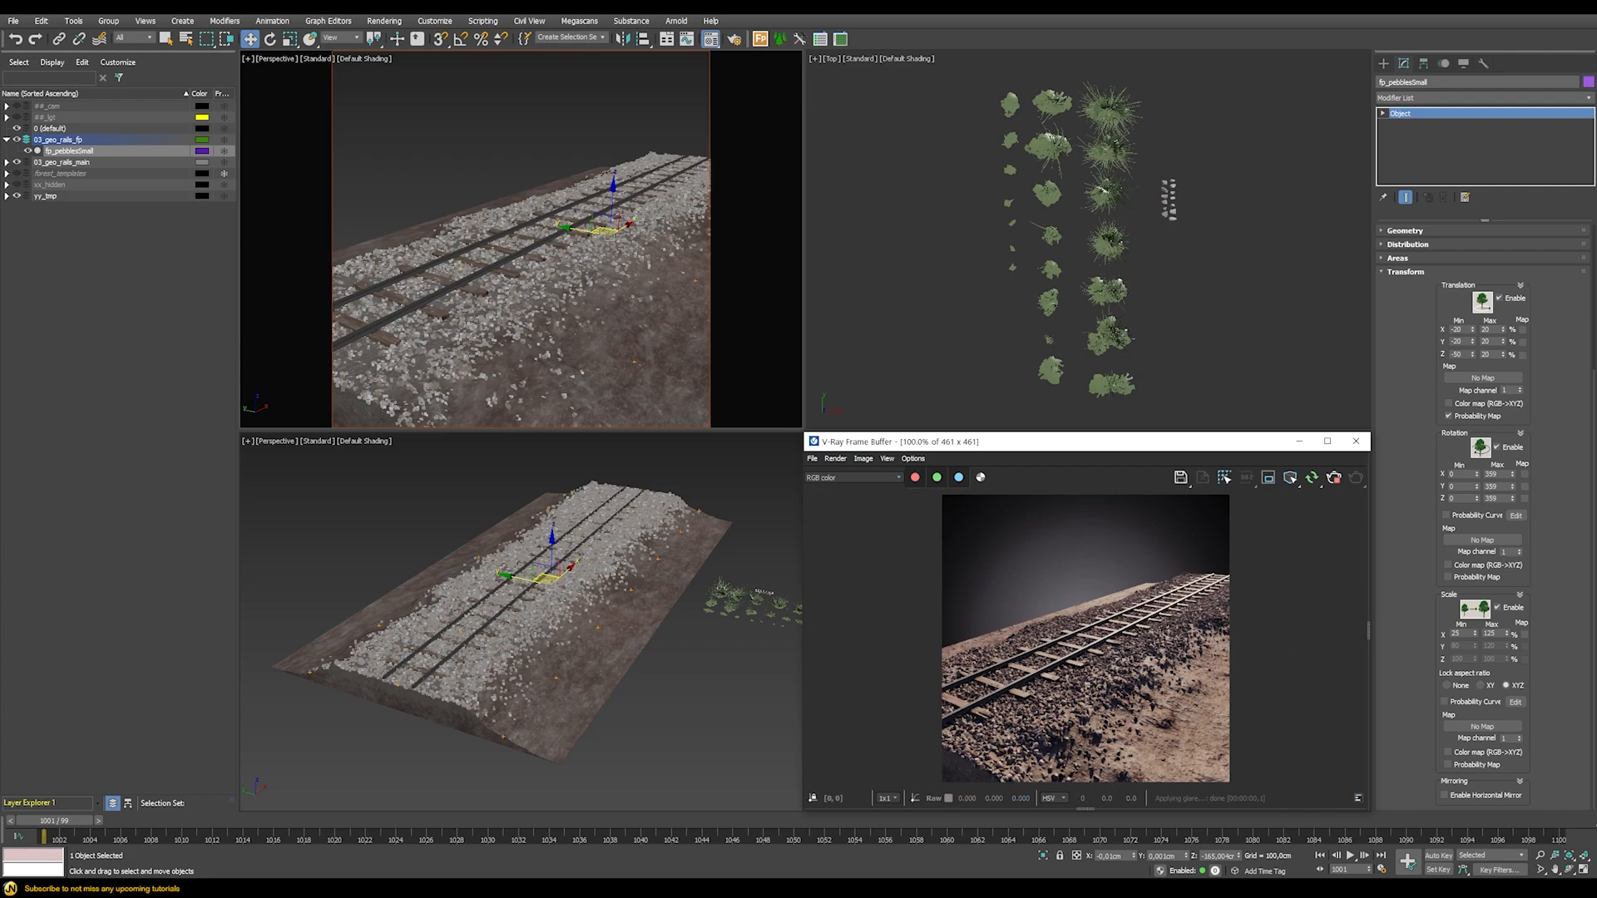
pyautogui.click(1335, 478)
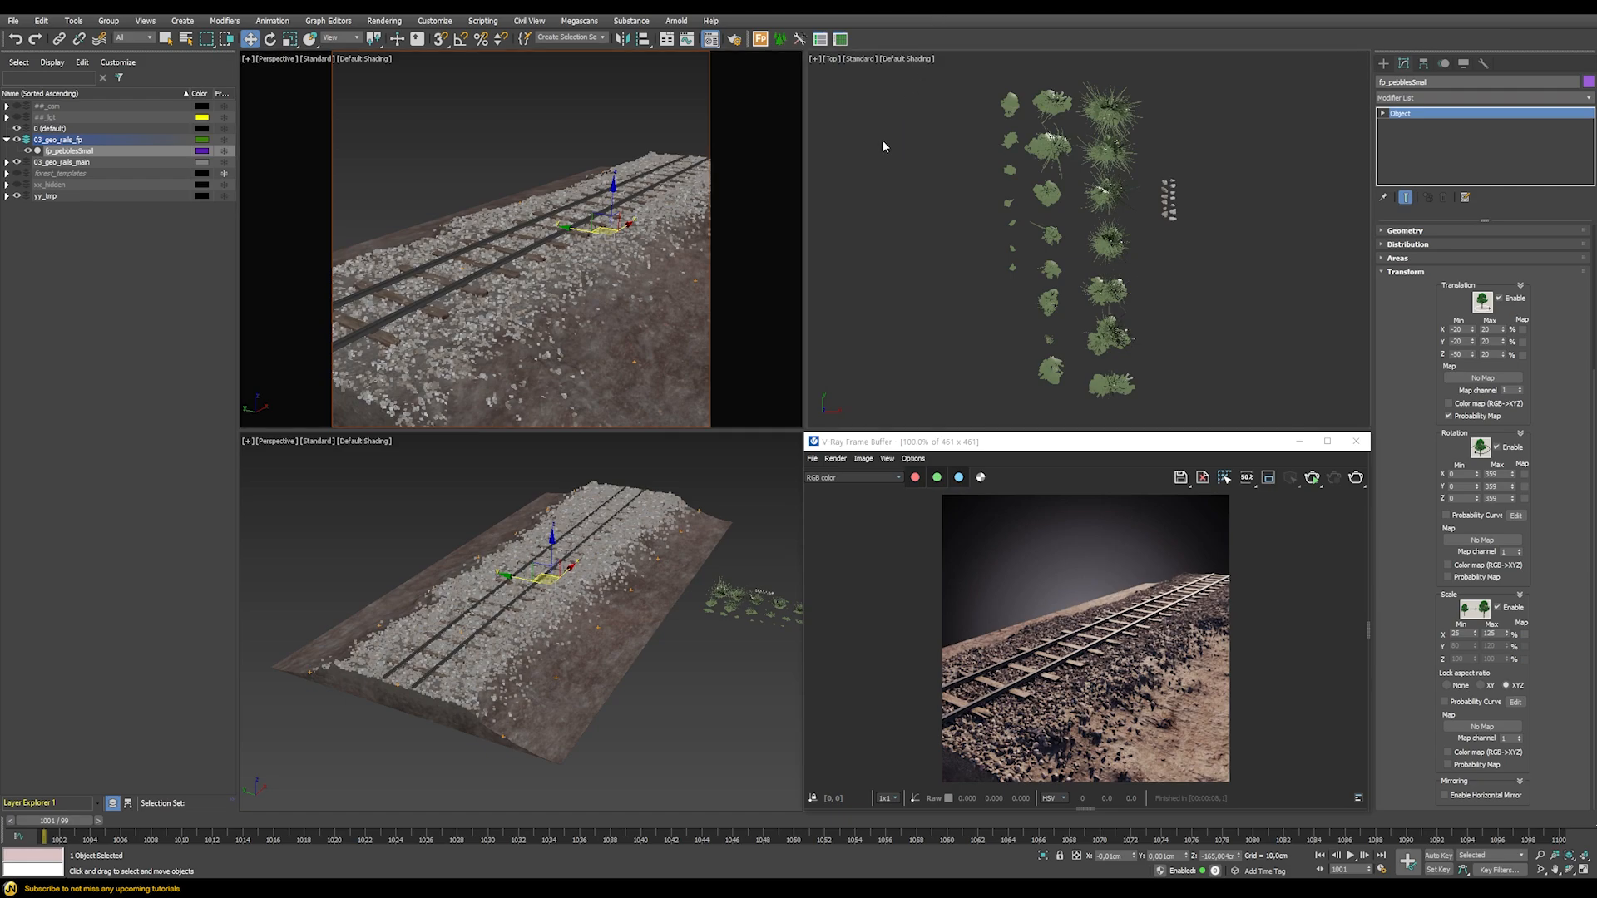
# Clone fp_pebblesSmall as an independent copy, rename it fp_pebblesBig, and hide the small pebbles
pyautogui.hotkey('ctrl', 'v')
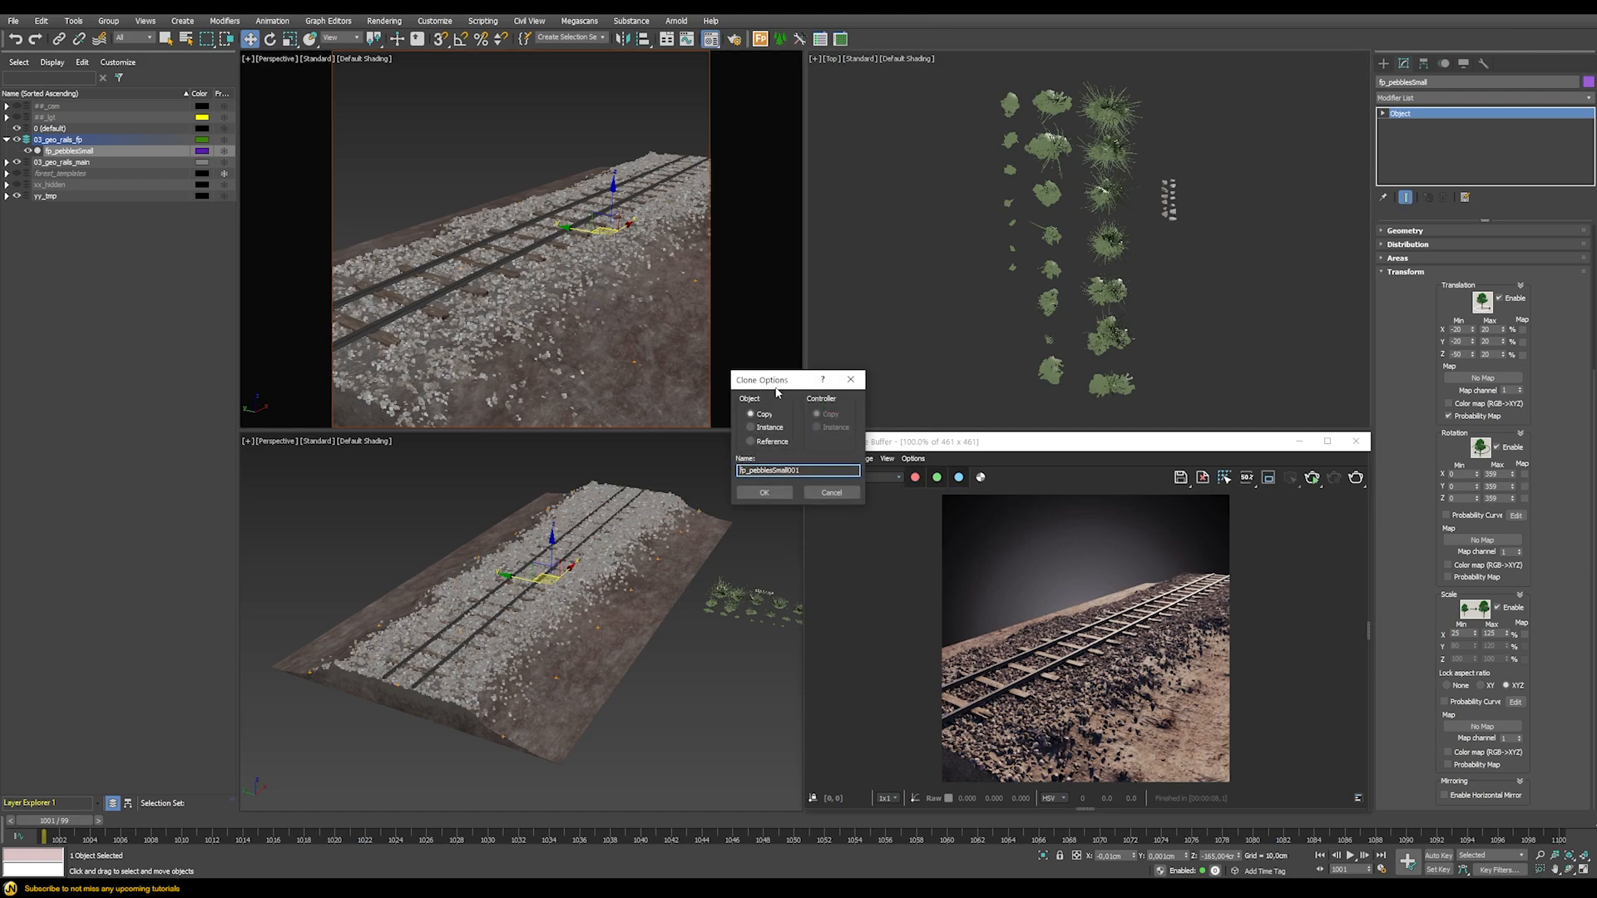
pyautogui.click(768, 493)
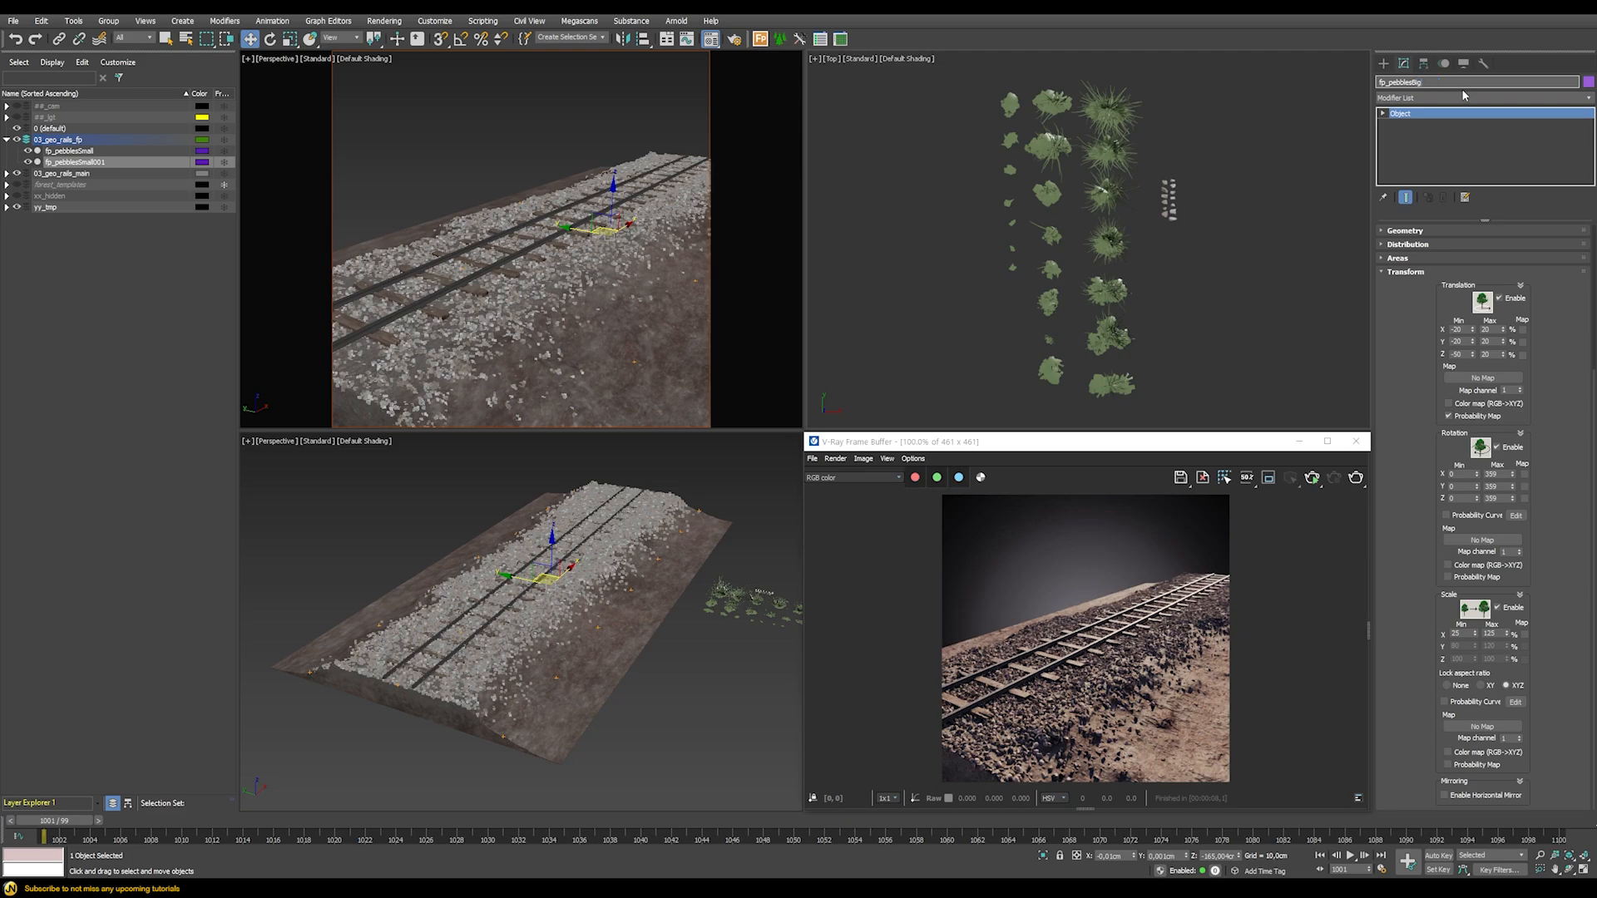
pyautogui.press('Return')
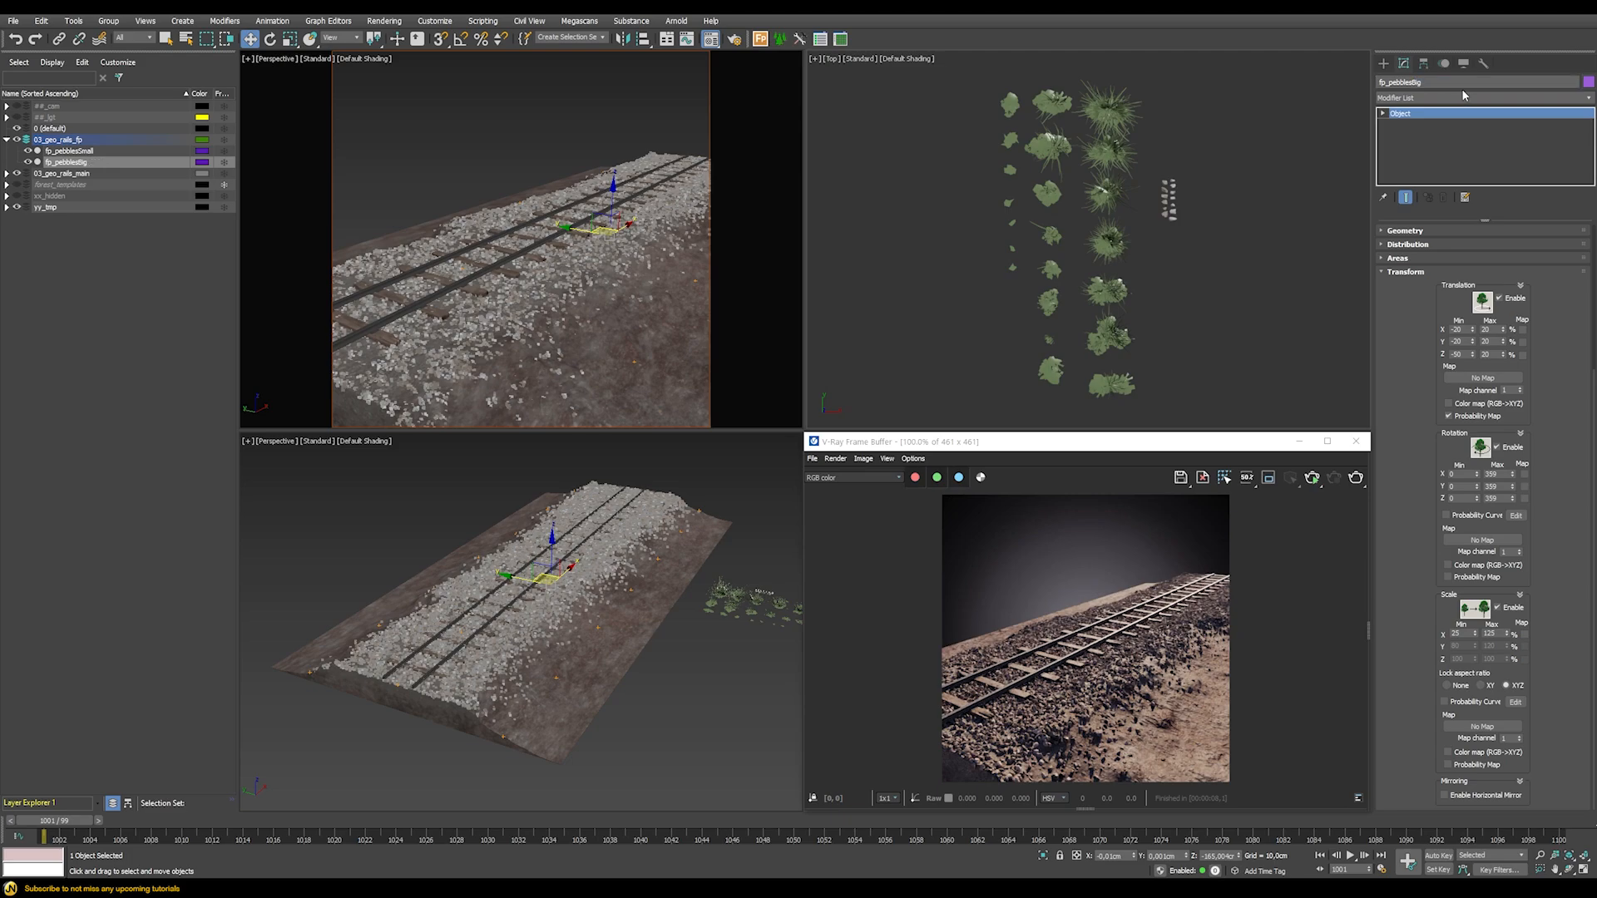
pyautogui.click(26, 152)
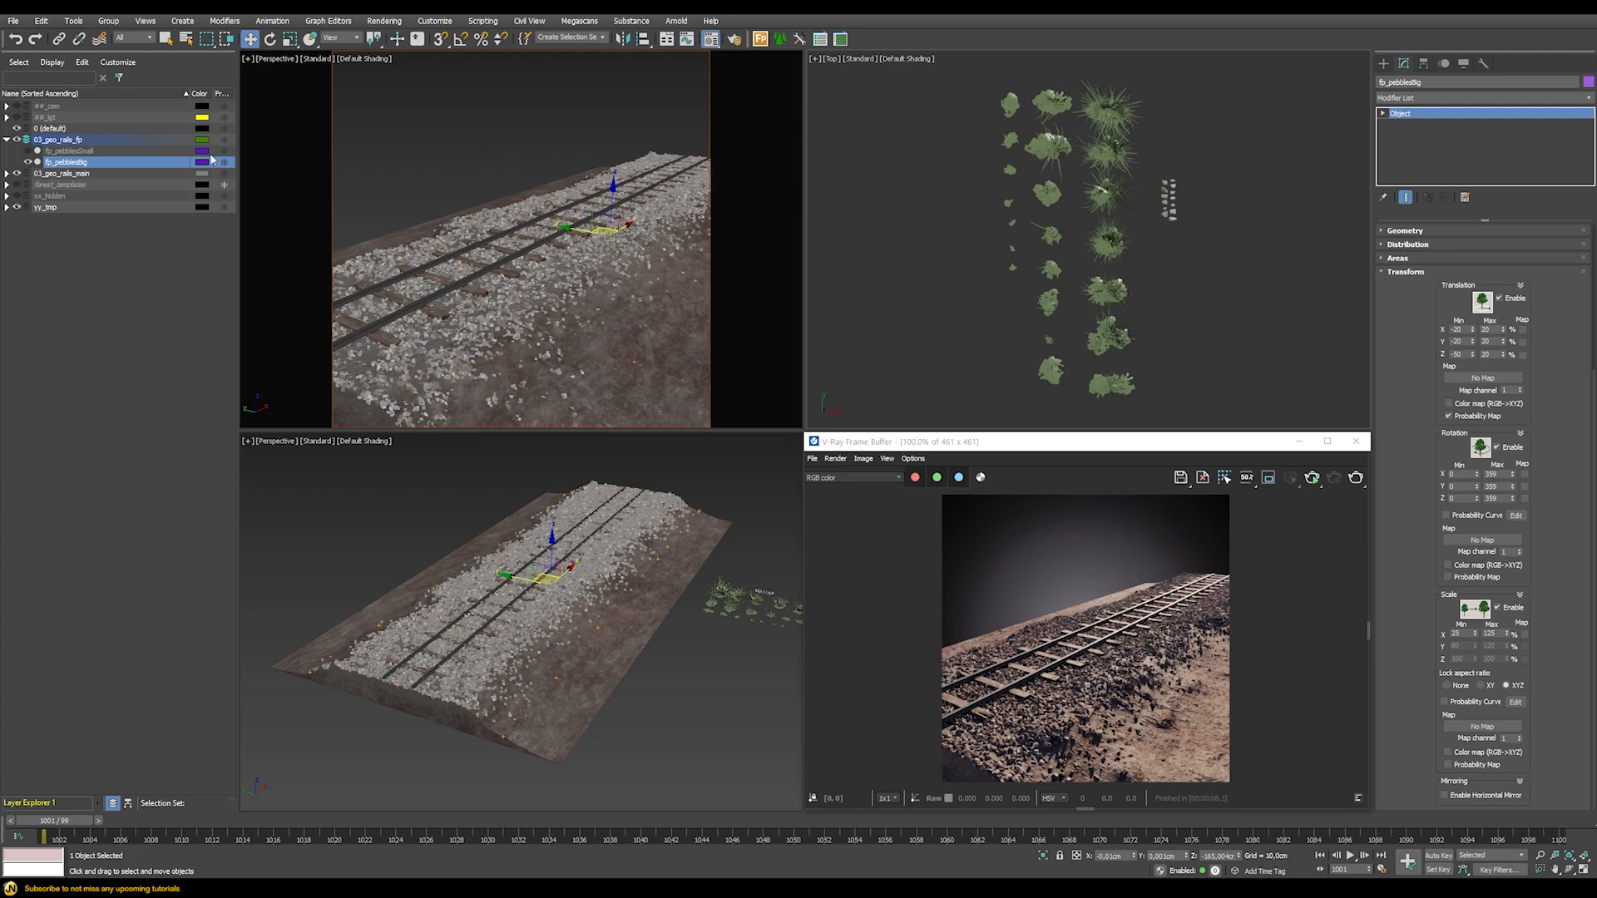
# Disable random translation, rotation and scale for fp_pebblesBig
pyautogui.click(1511, 299)
pyautogui.click(1506, 447)
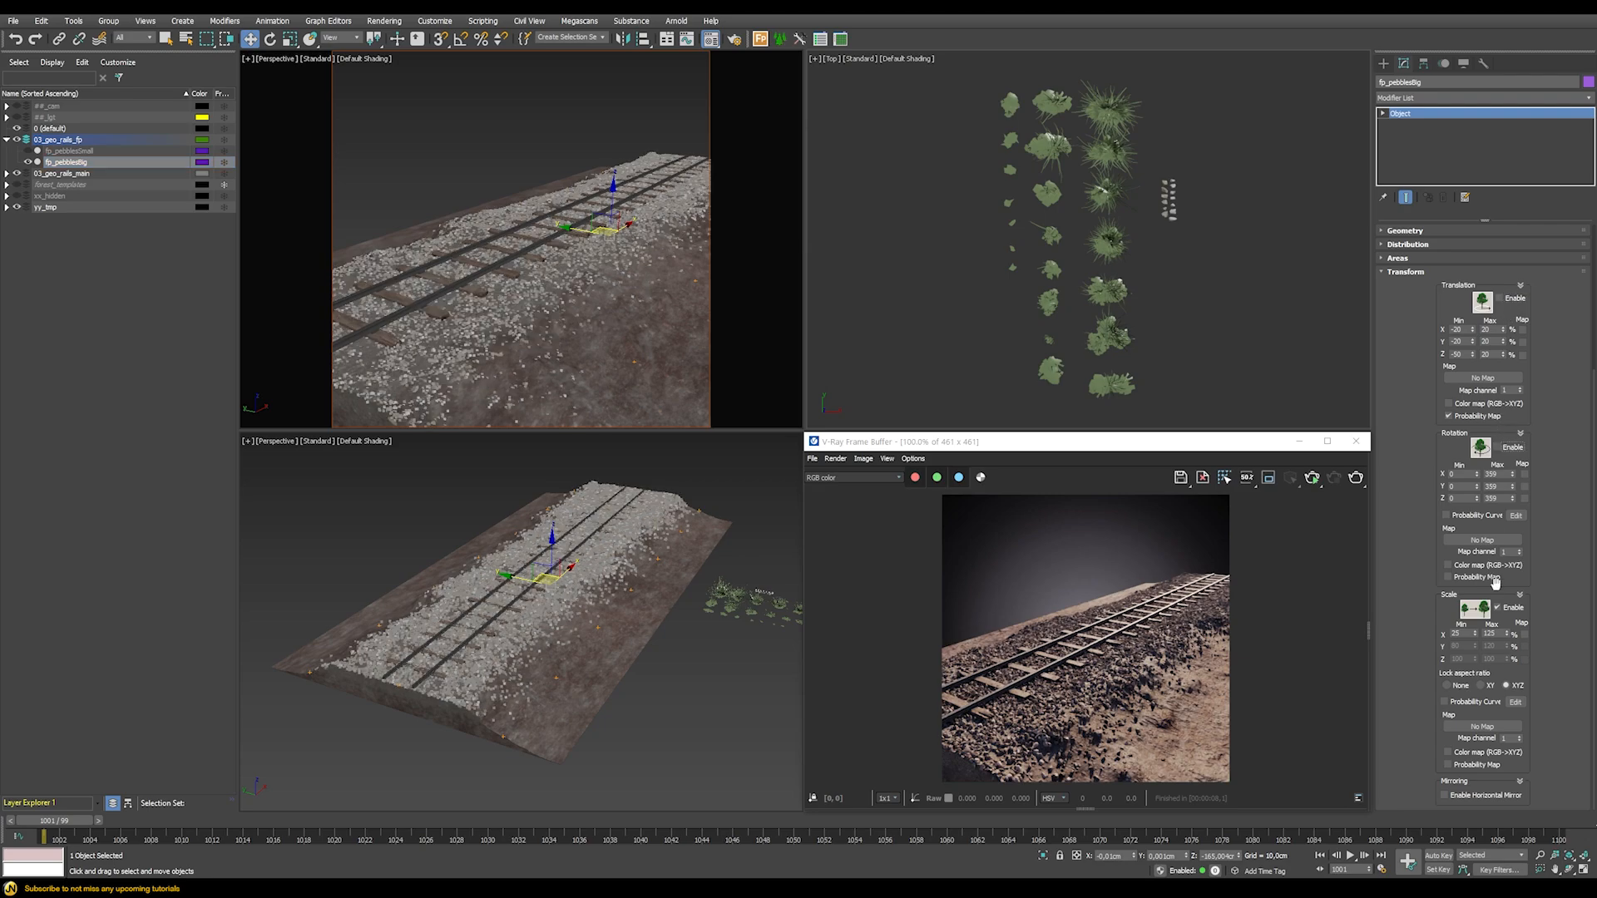
pyautogui.click(1500, 608)
pyautogui.click(1393, 272)
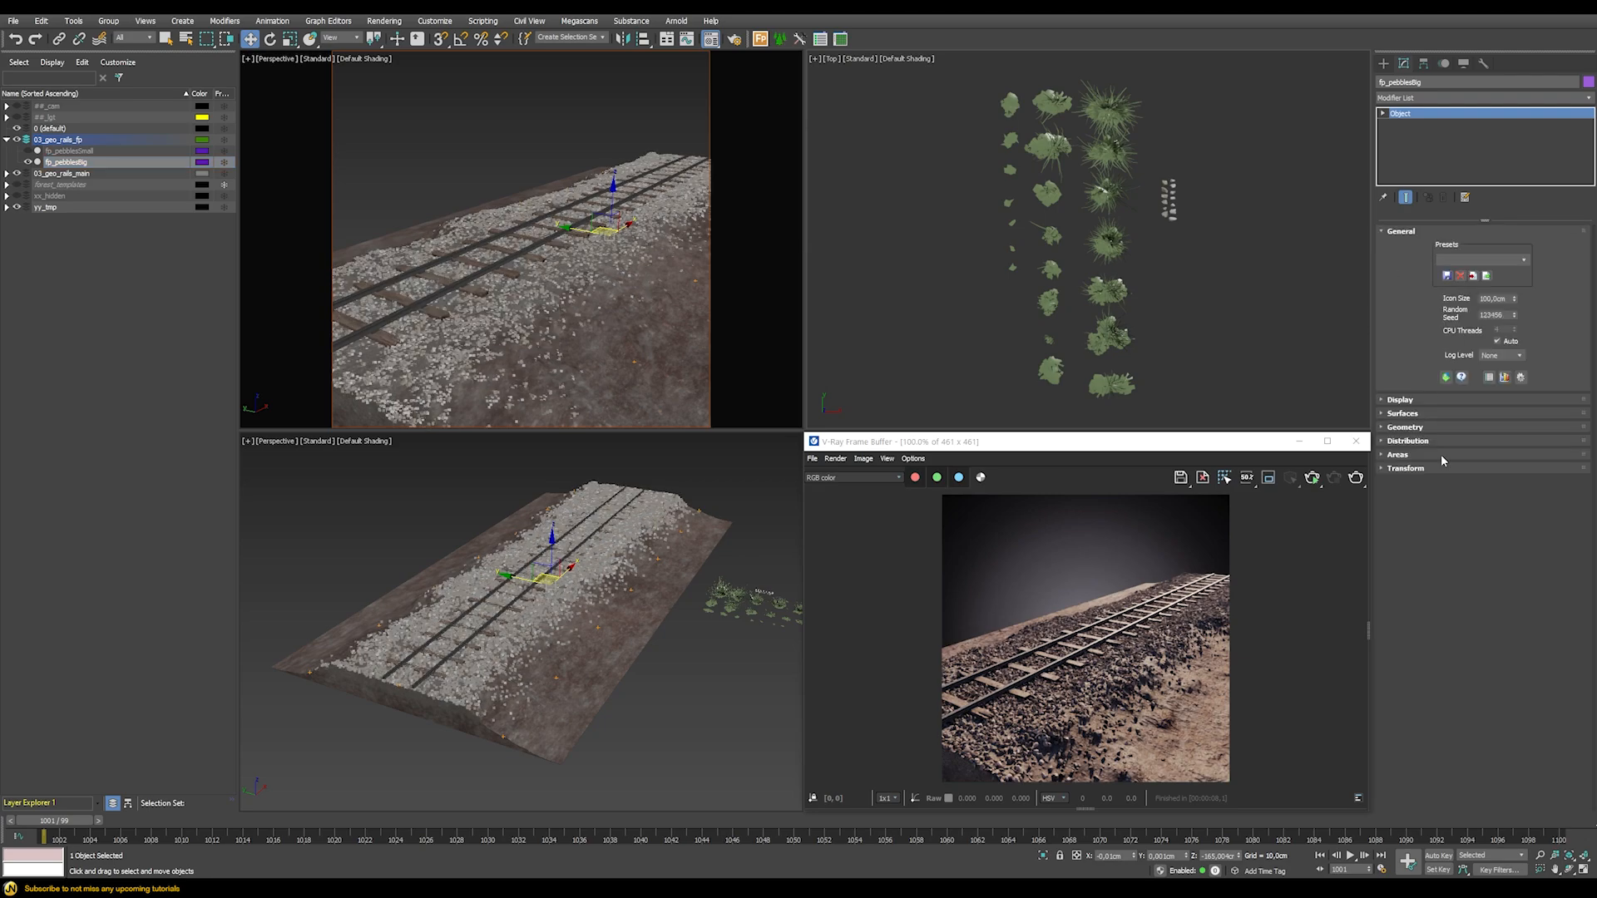
# Turn off the altitude density falloff for the big pebbles and set the altitude range from 0 cm bottom to 165 cm top
pyautogui.click(1404, 413)
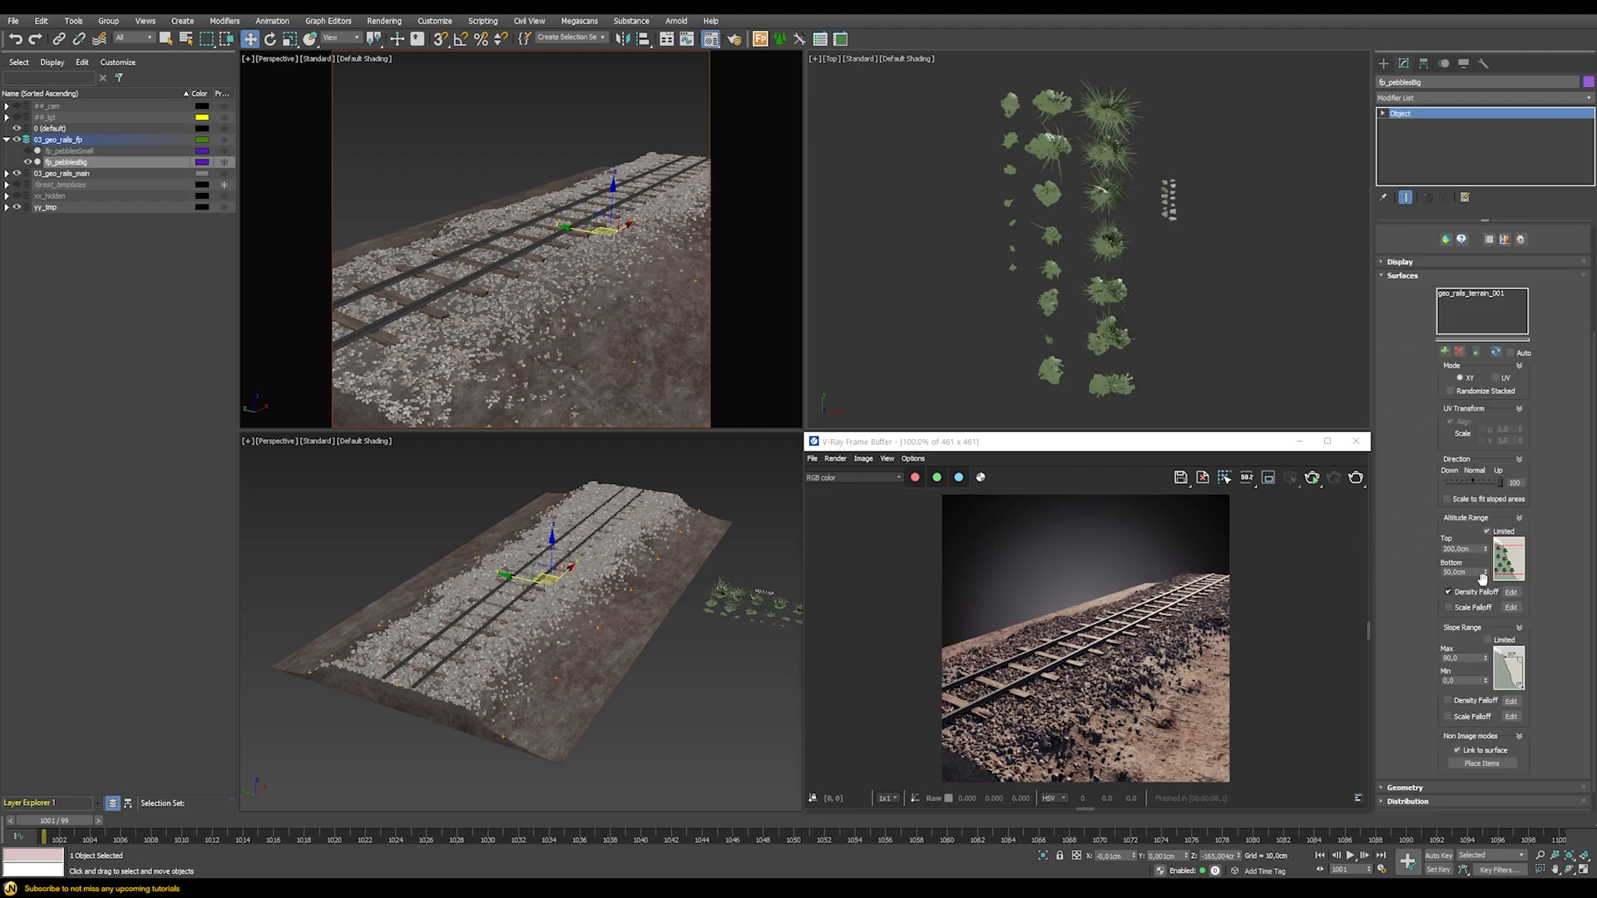
pyautogui.click(1450, 593)
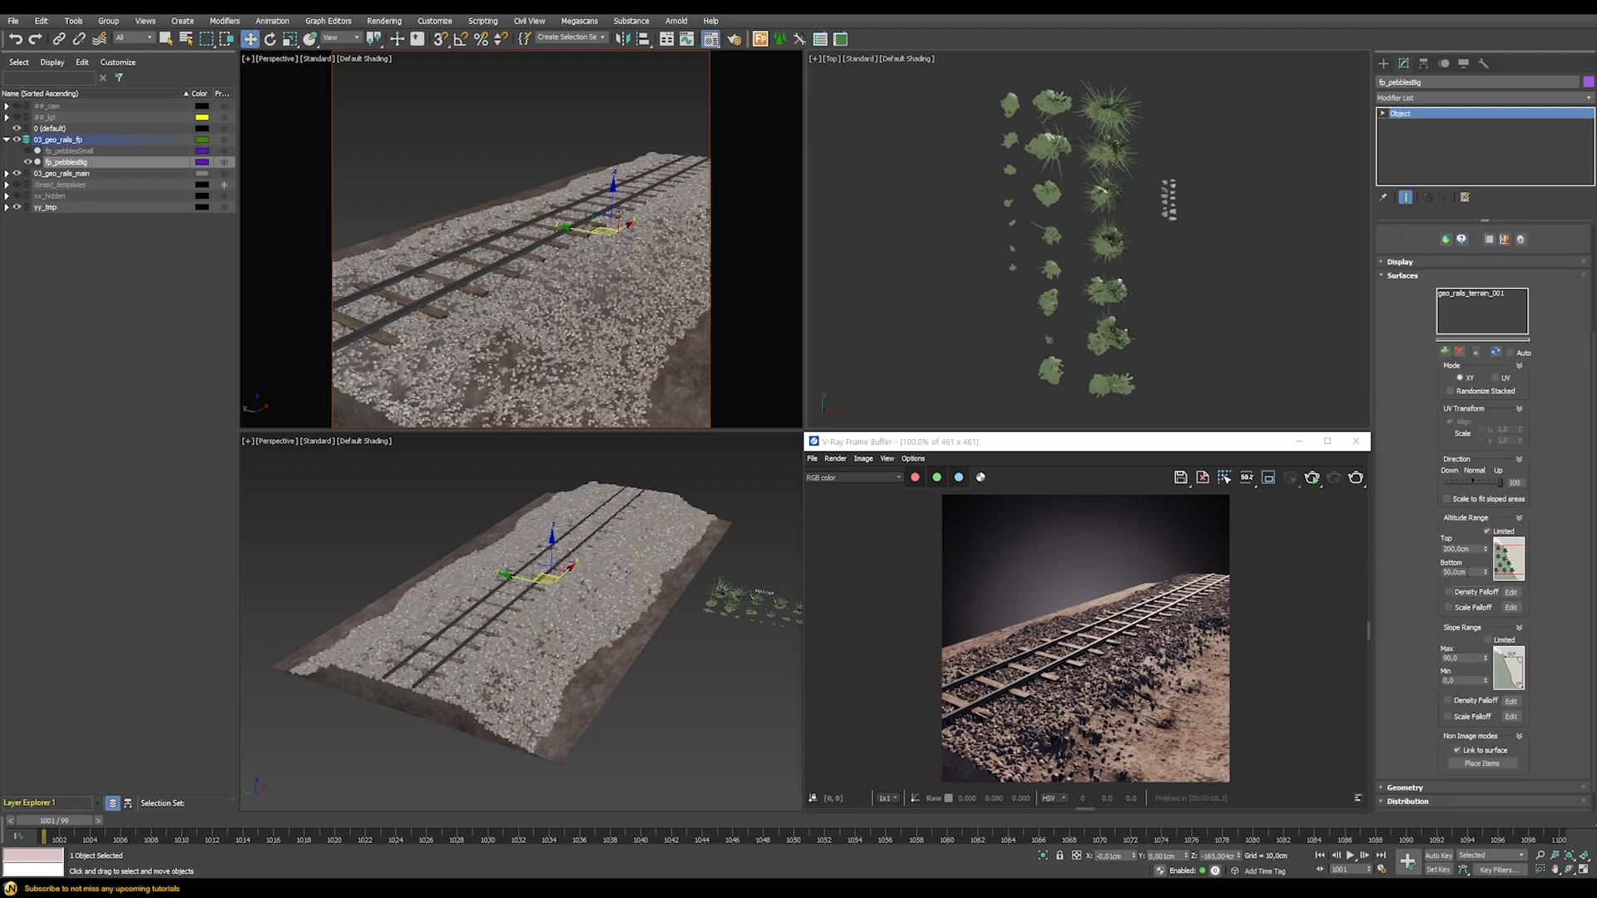
pyautogui.click(1473, 572)
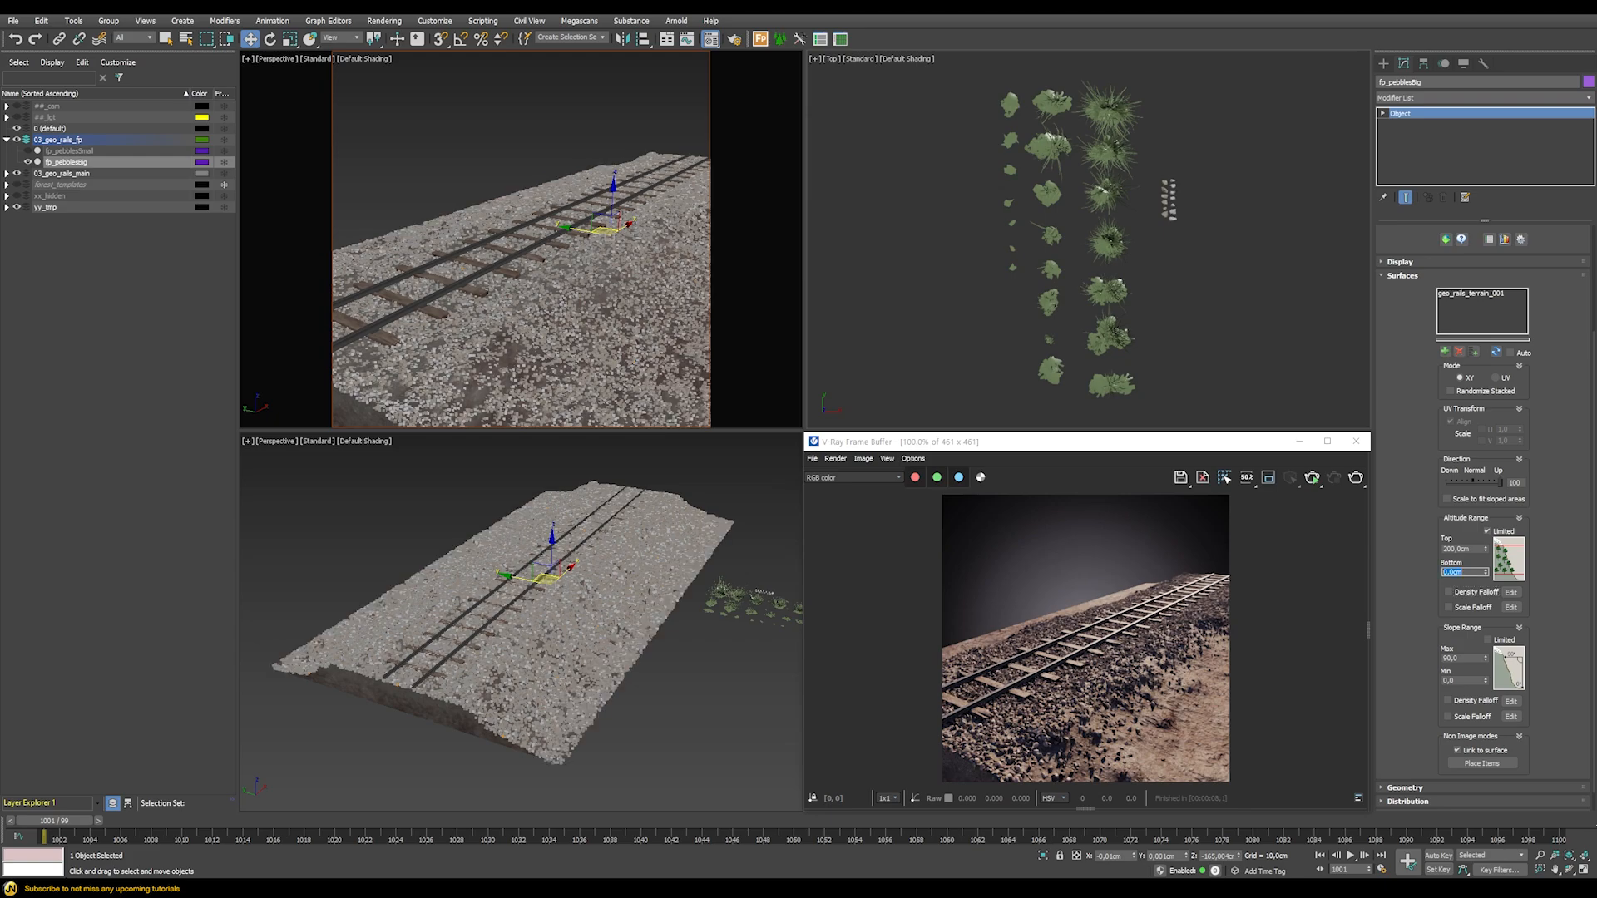
pyautogui.doubleClick(1463, 550)
pyautogui.write('165')
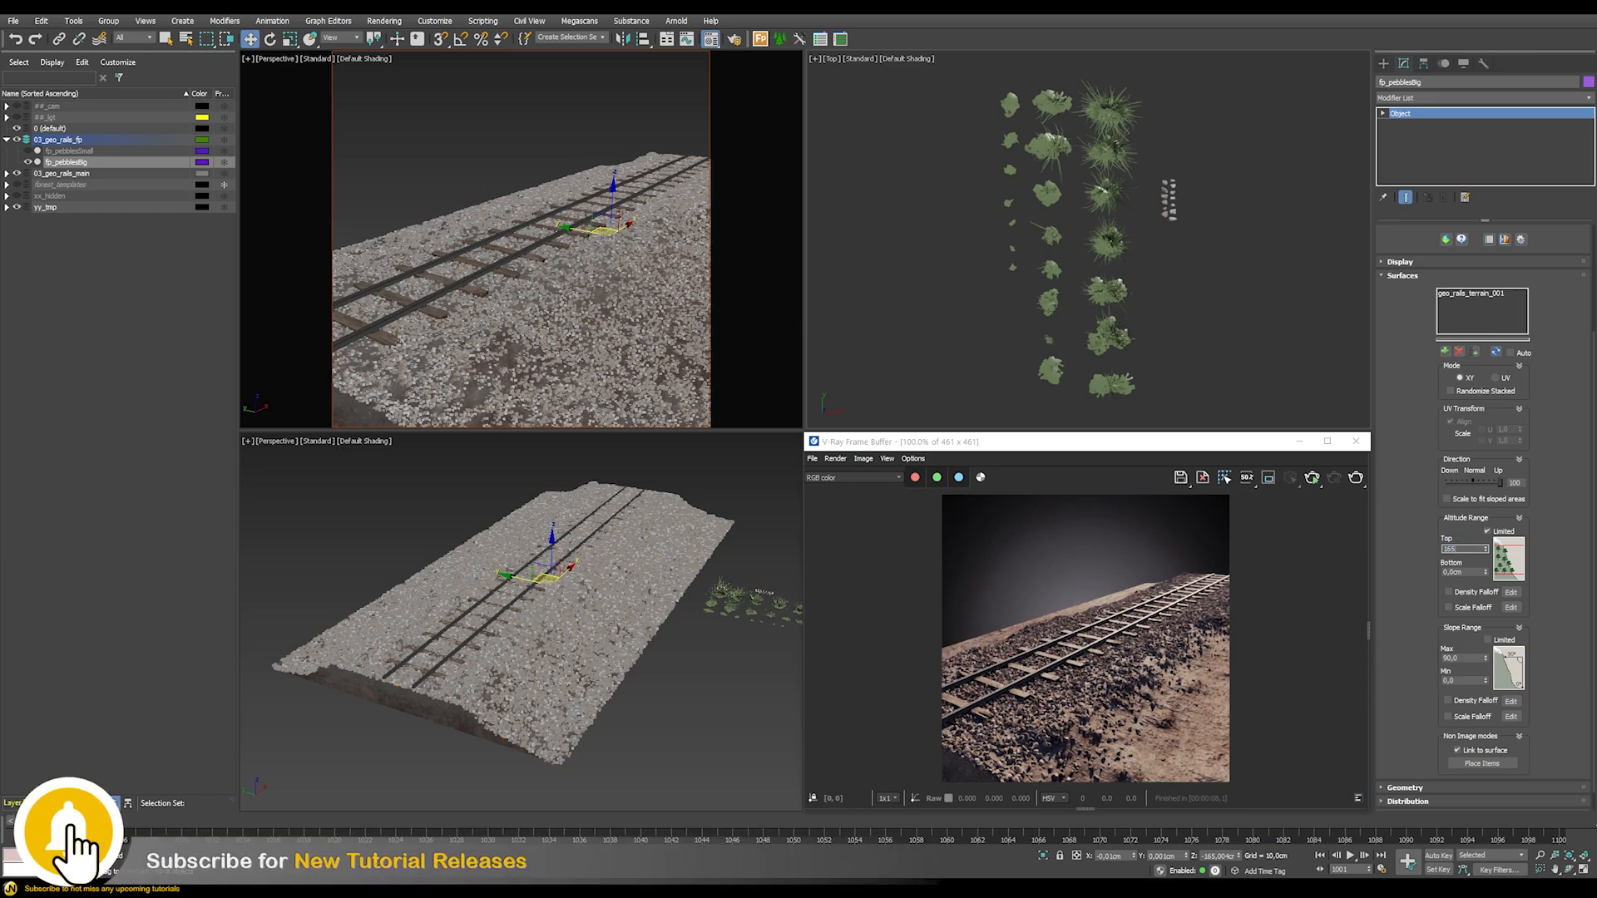
pyautogui.press('Return')
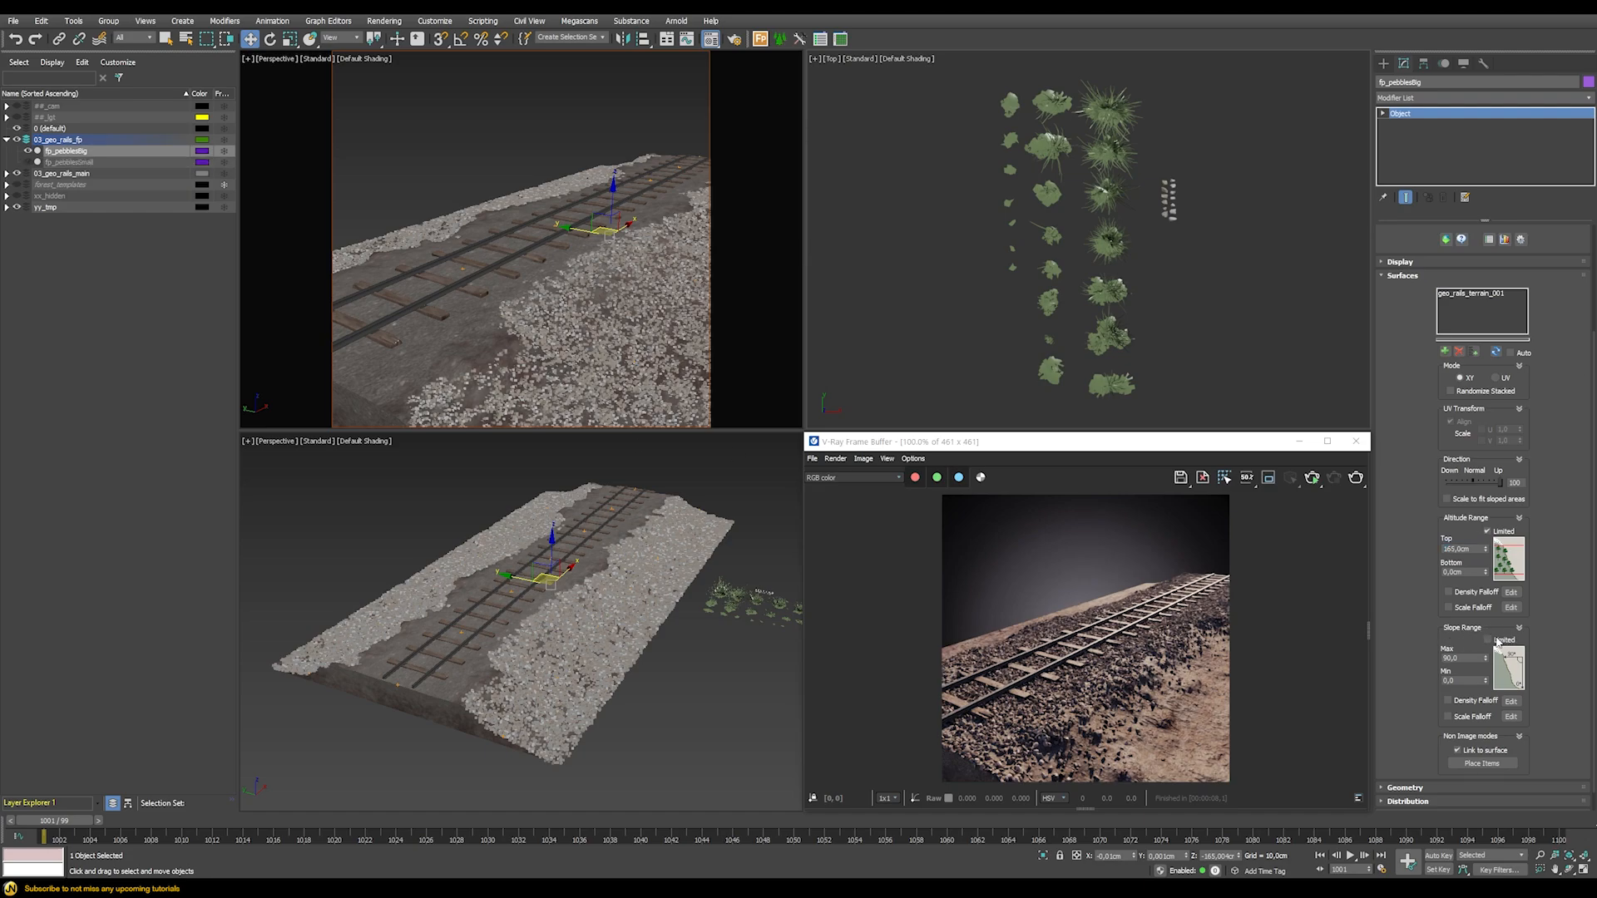
# Limit the big pebbles' slope range, setting its minimum to 90 and its maximum to 15
pyautogui.click(1497, 640)
pyautogui.doubleClick(1466, 658)
pyautogui.doubleClick(1464, 681)
pyautogui.write('90')
pyautogui.press('Return')
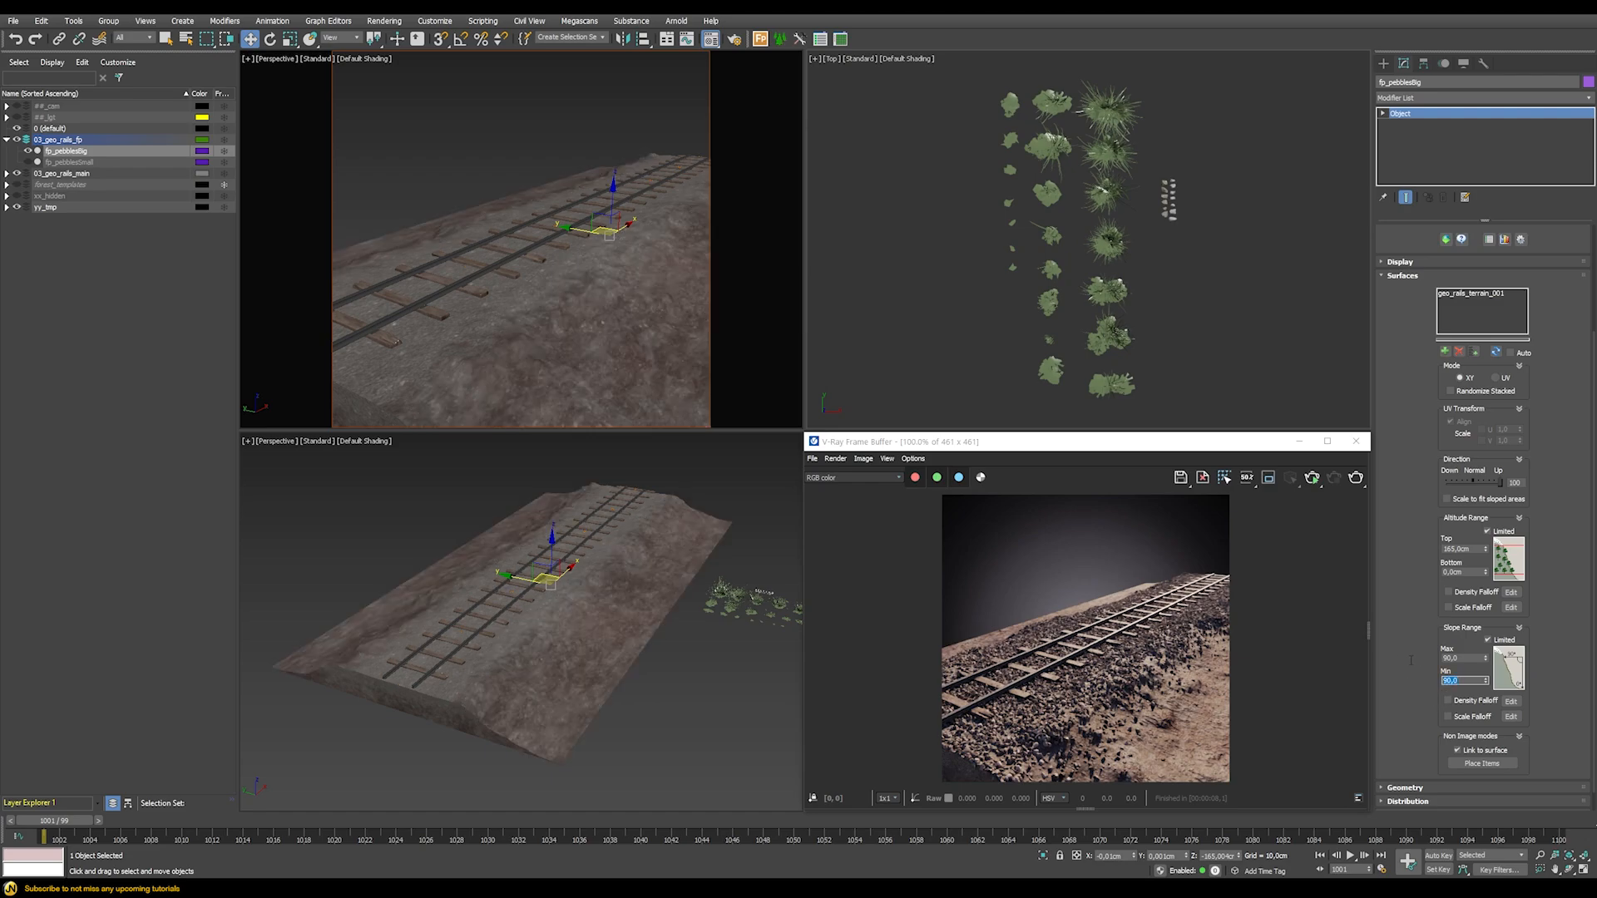
pyautogui.doubleClick(1459, 658)
pyautogui.write('15')
pyautogui.press('Return')
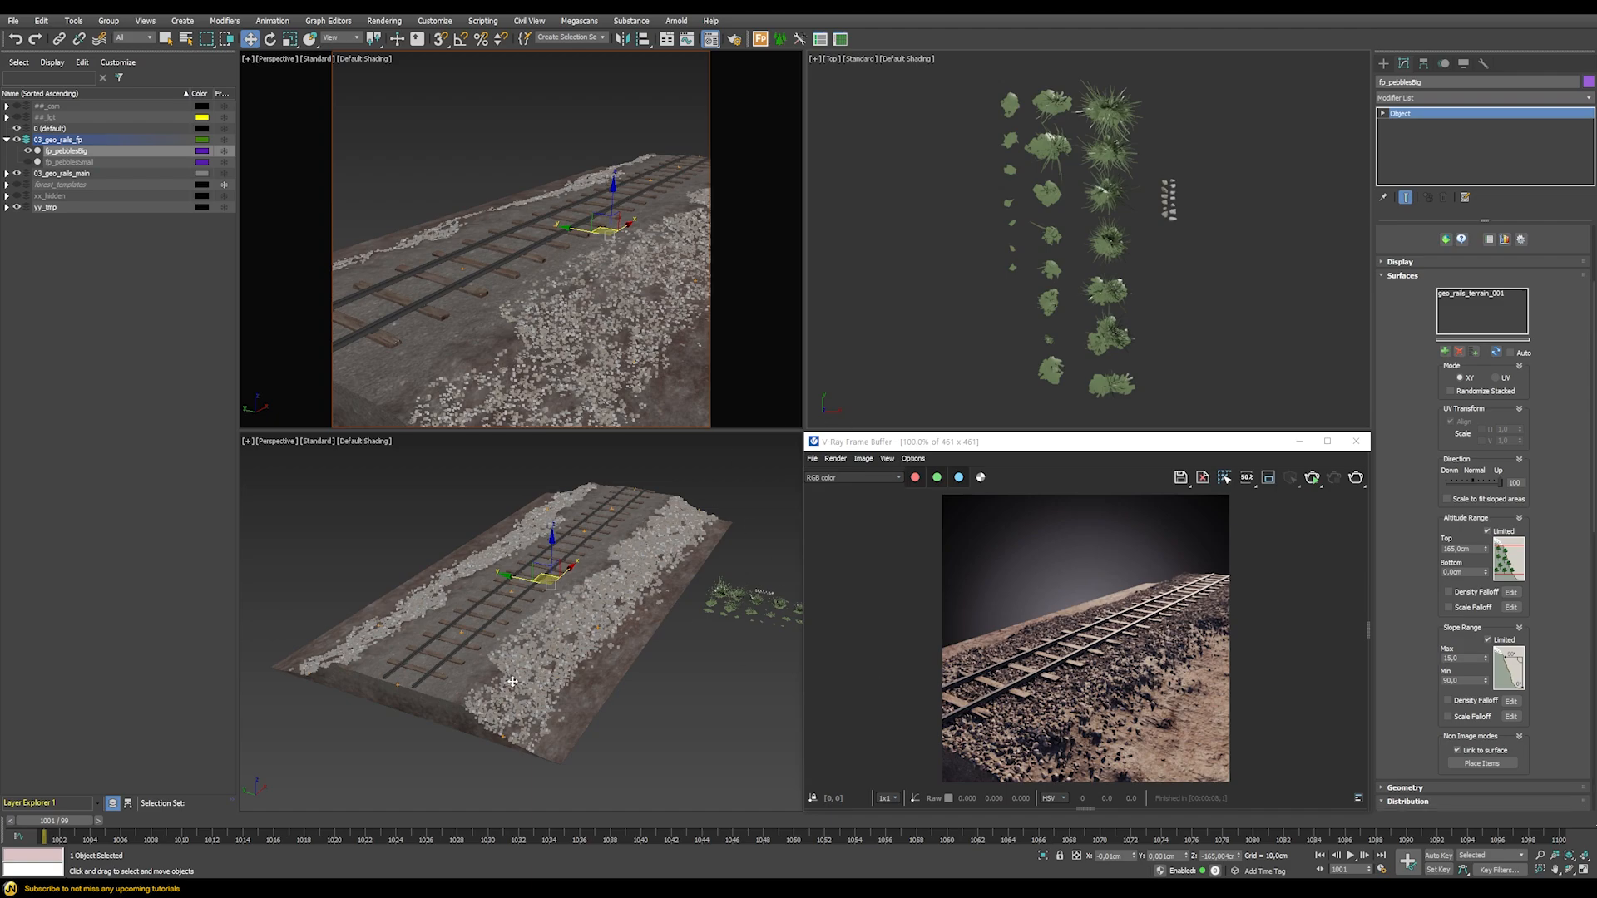
# Change the big pebbles' distribution map to Dense and set its density units to 1000 cm
pyautogui.click(1414, 277)
pyautogui.click(1418, 302)
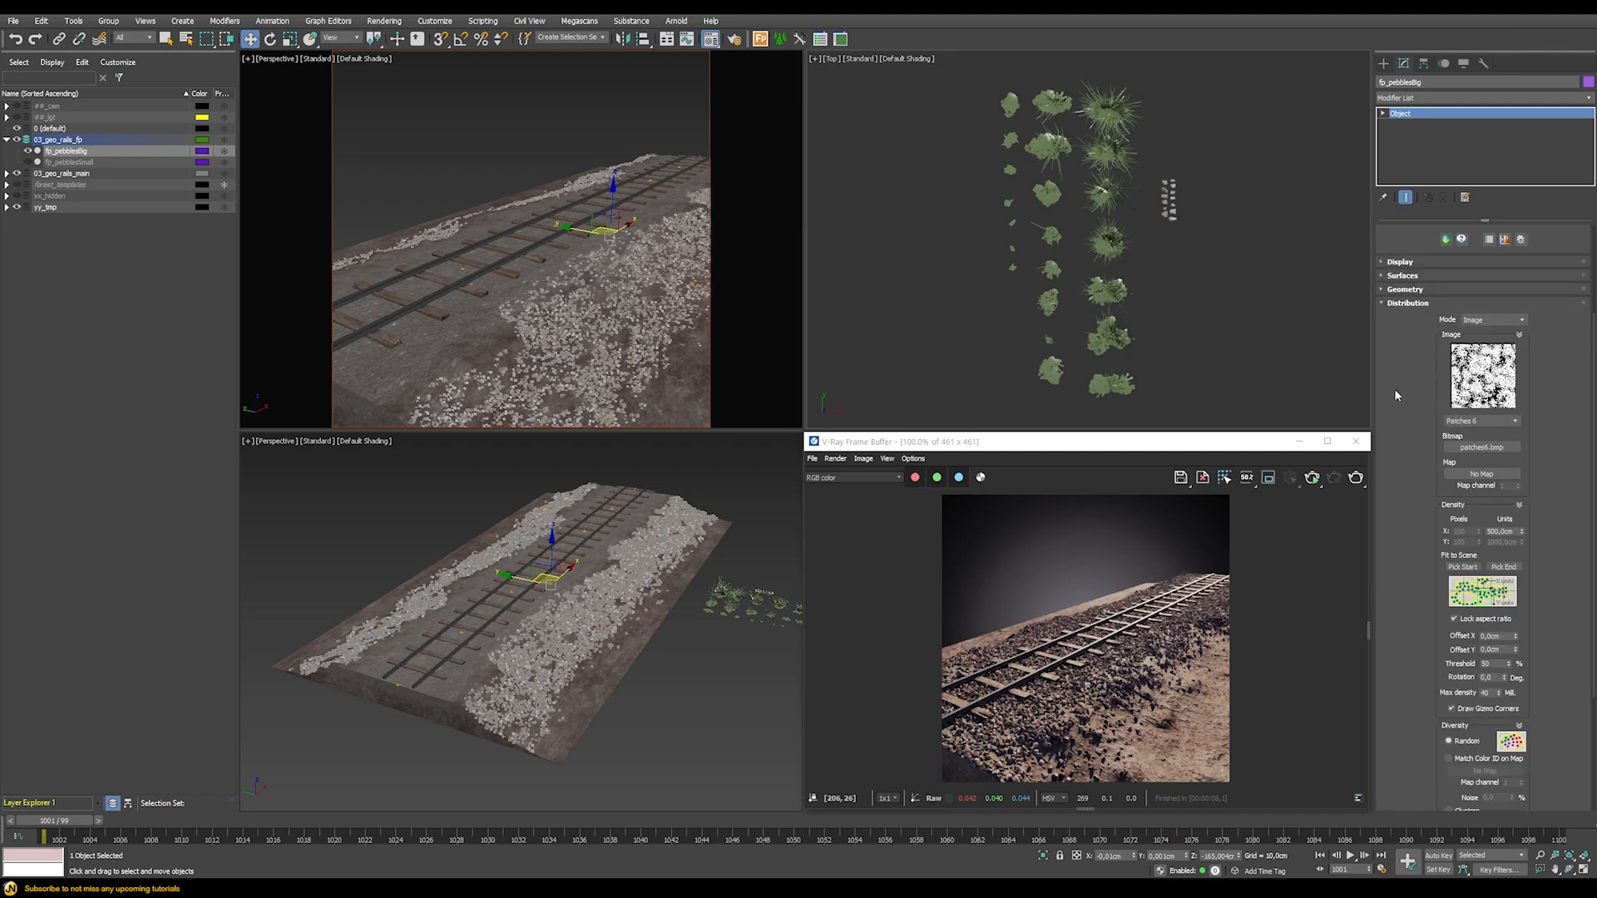
pyautogui.click(1475, 422)
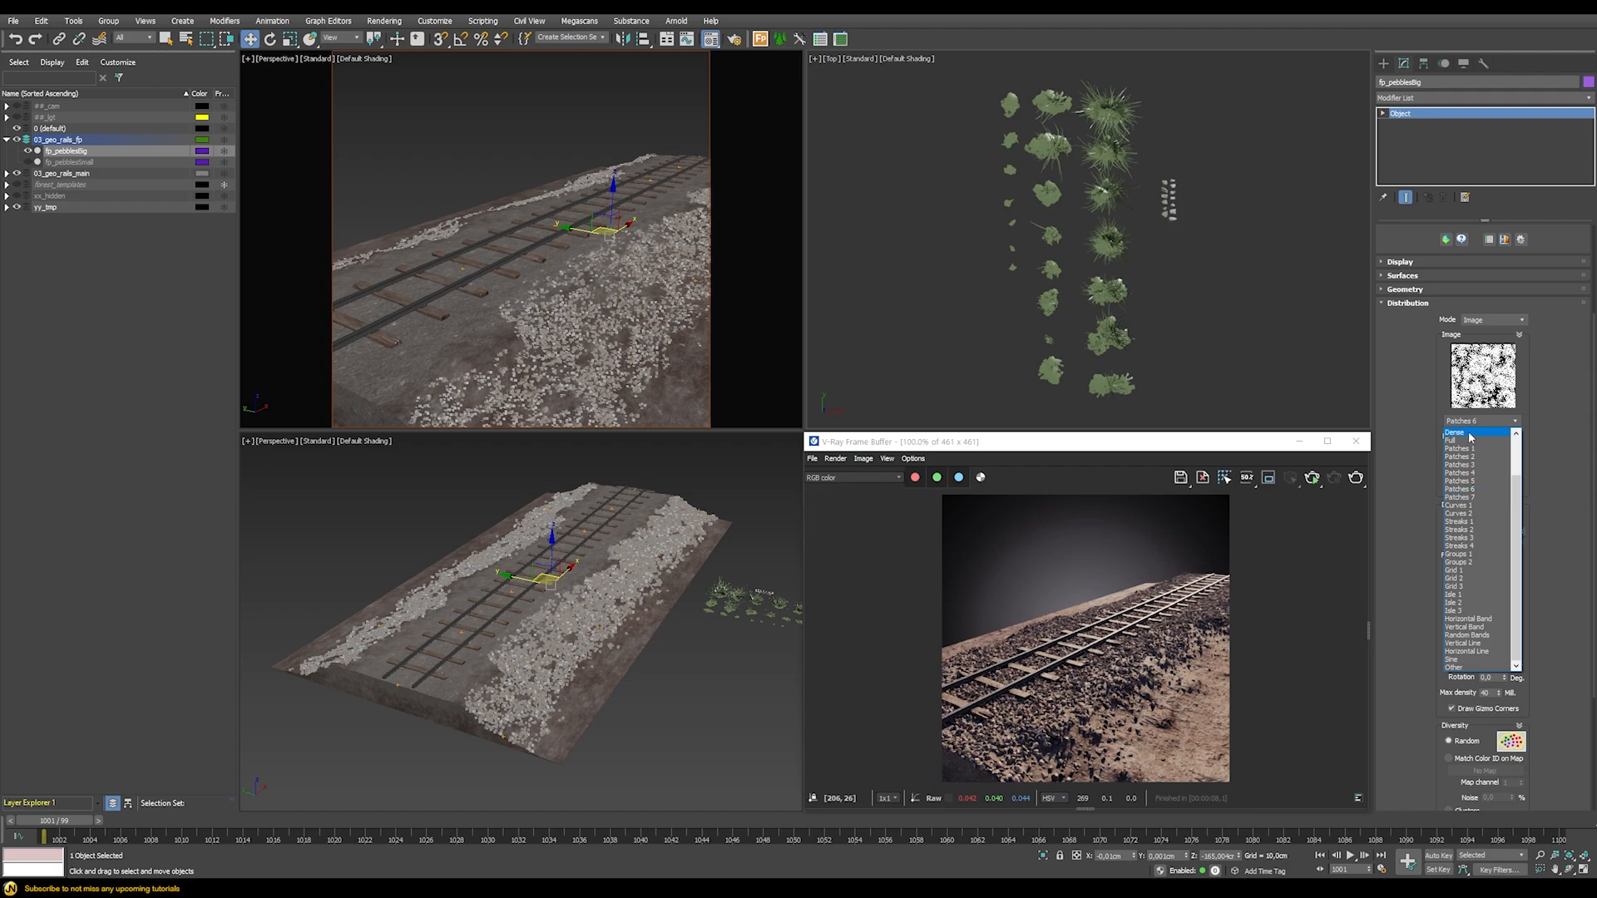
pyautogui.click(1471, 434)
pyautogui.click(1500, 531)
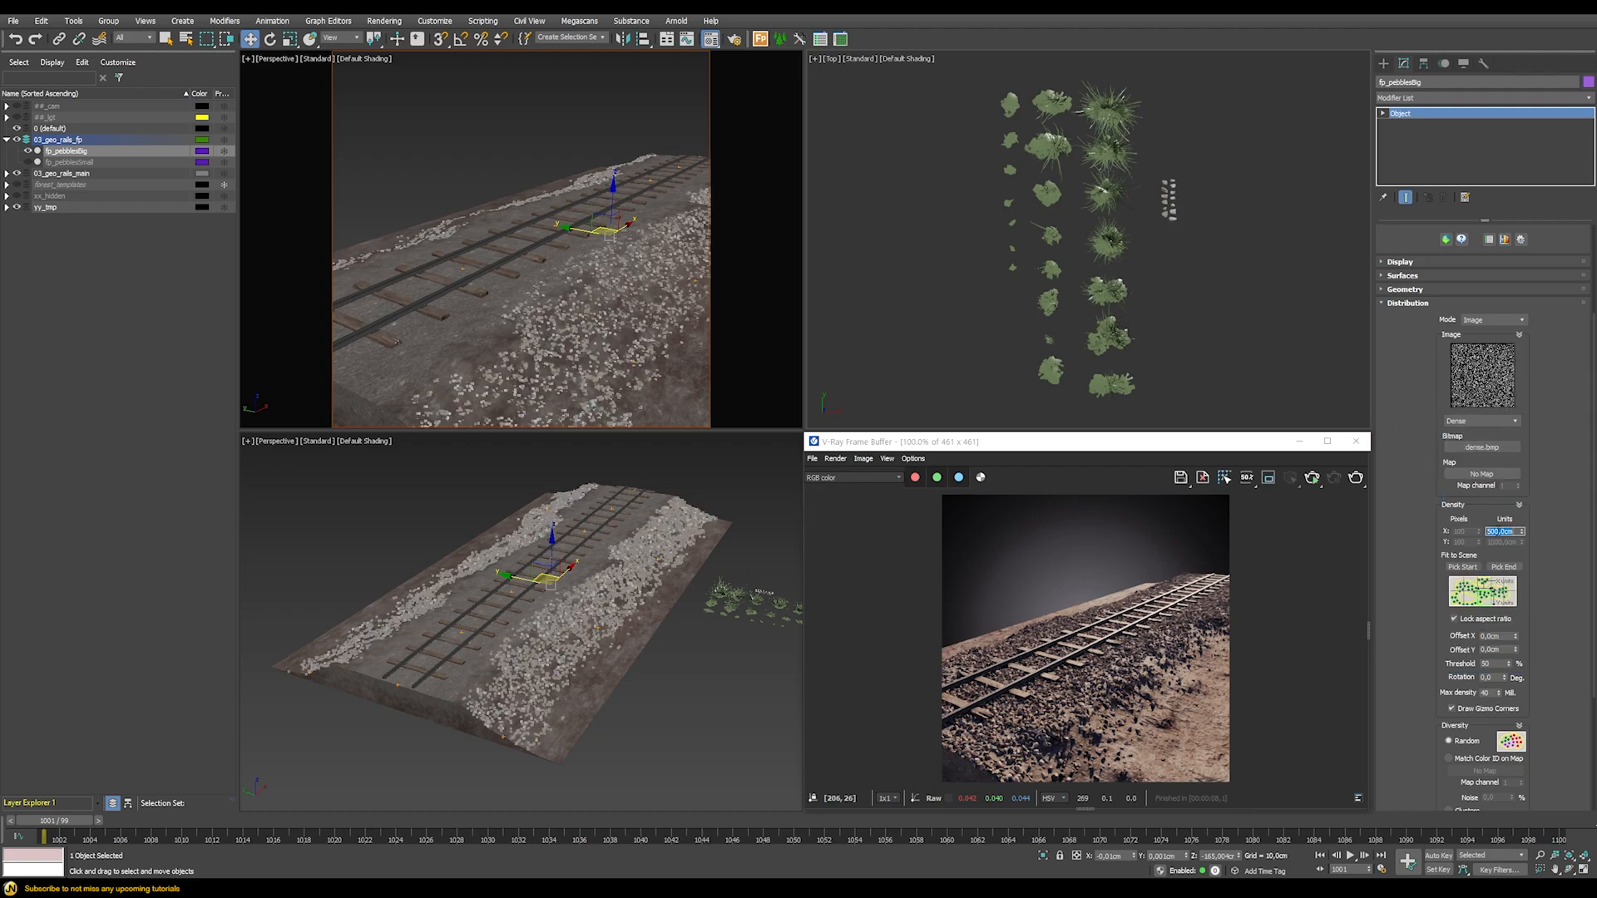
pyautogui.write('00')
pyautogui.press('Return')
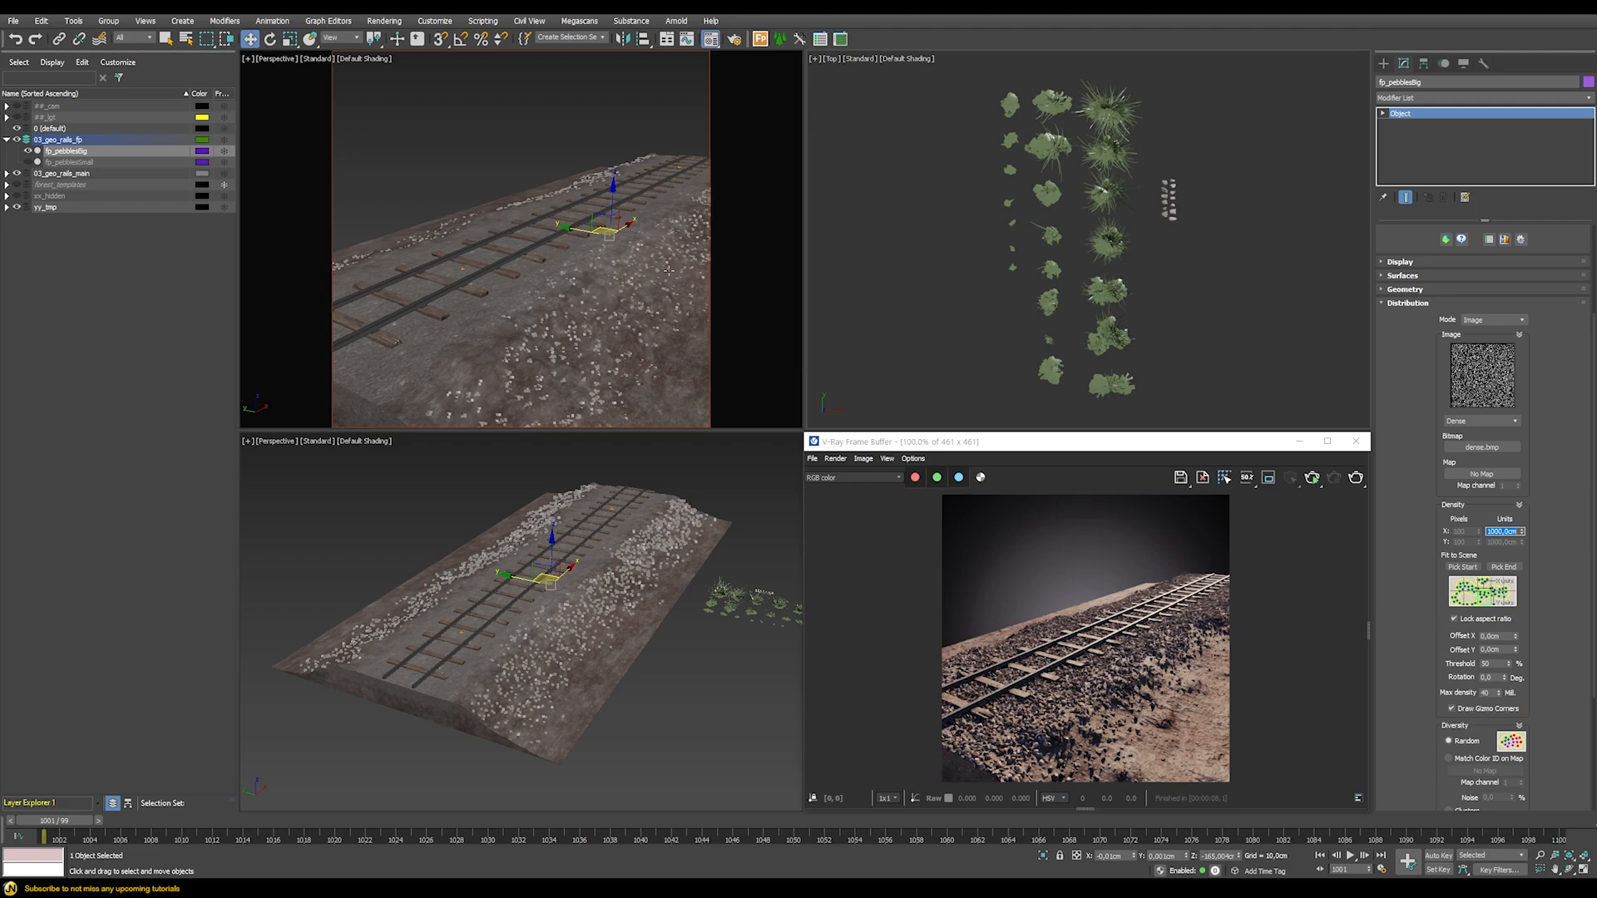
# Display the big pebbles' transform settings and start an interactive render of the camera view
pyautogui.click(1413, 303)
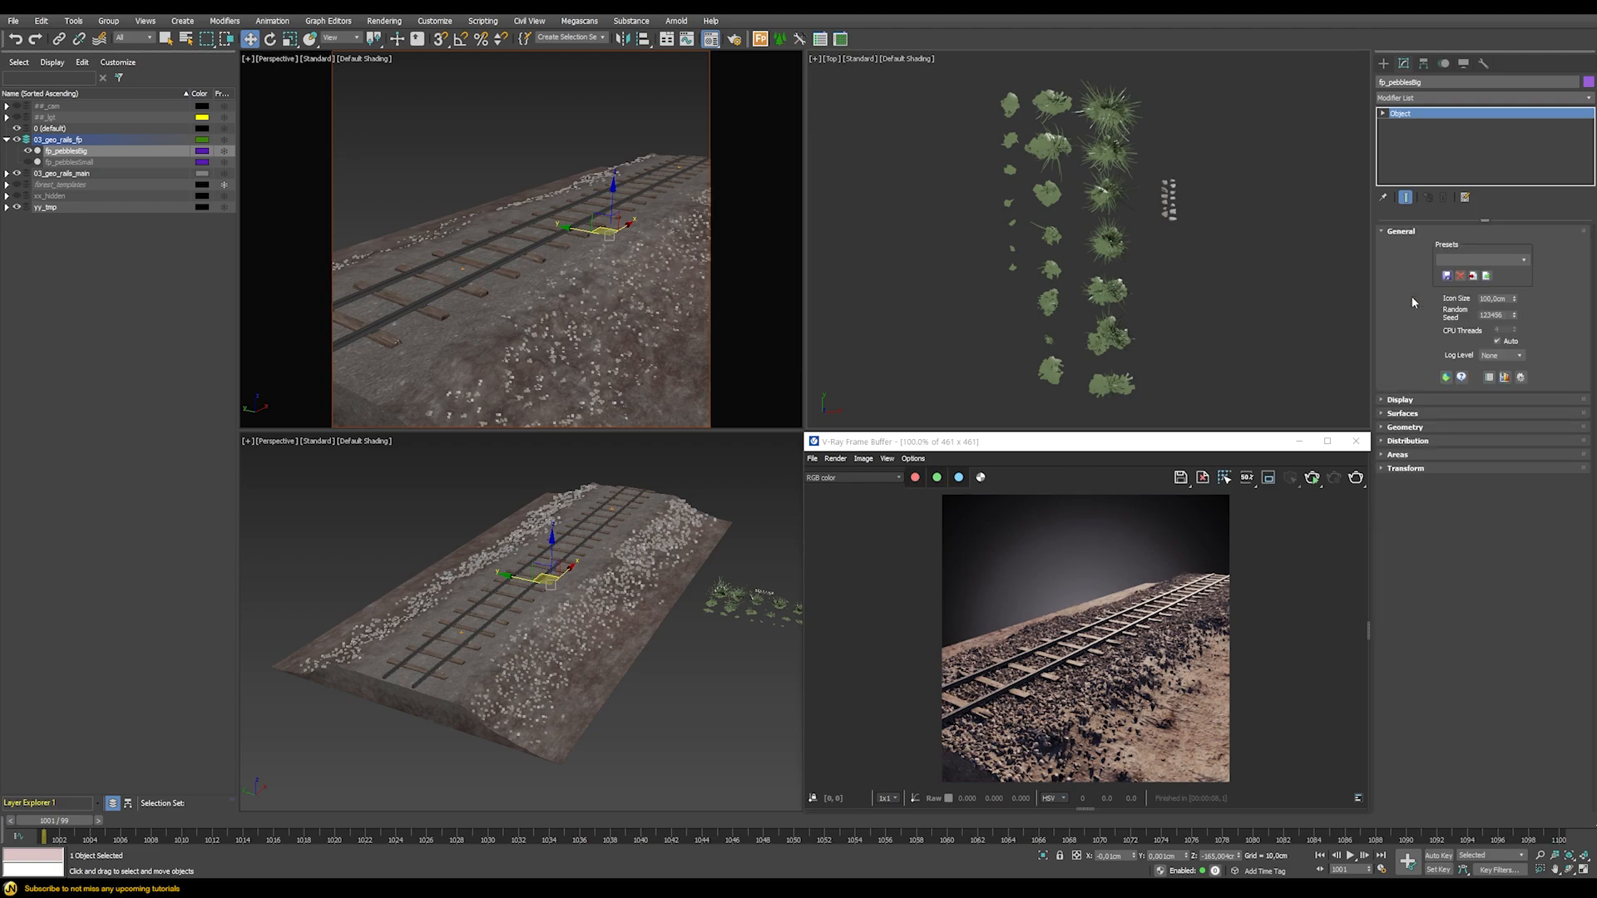
pyautogui.click(1406, 468)
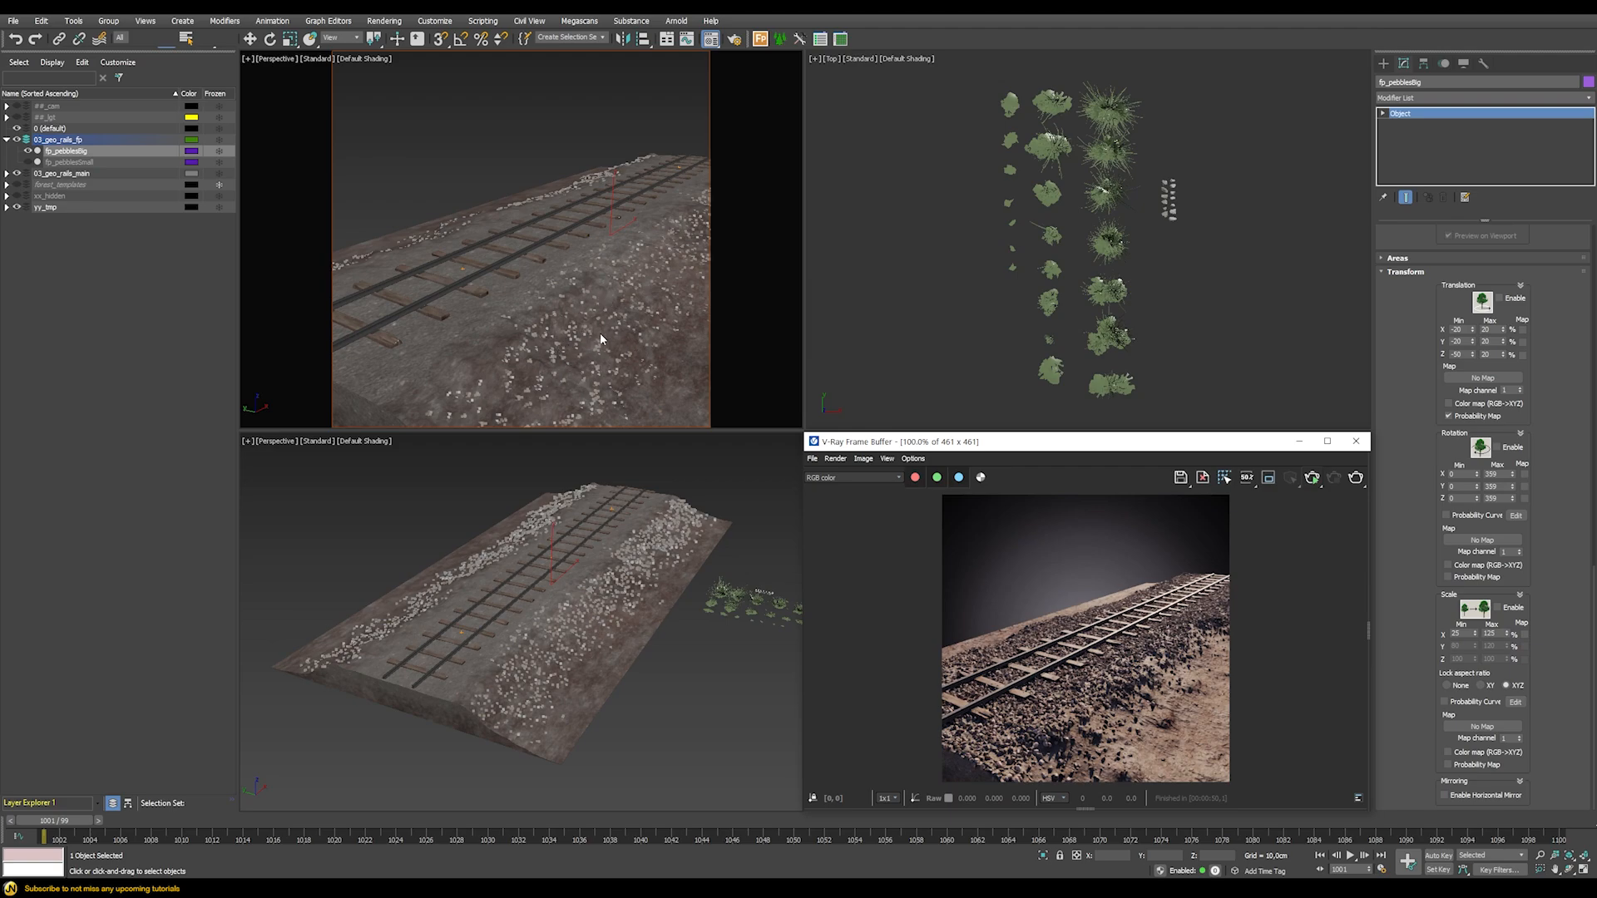
pyautogui.hotkey('shift', 'q')
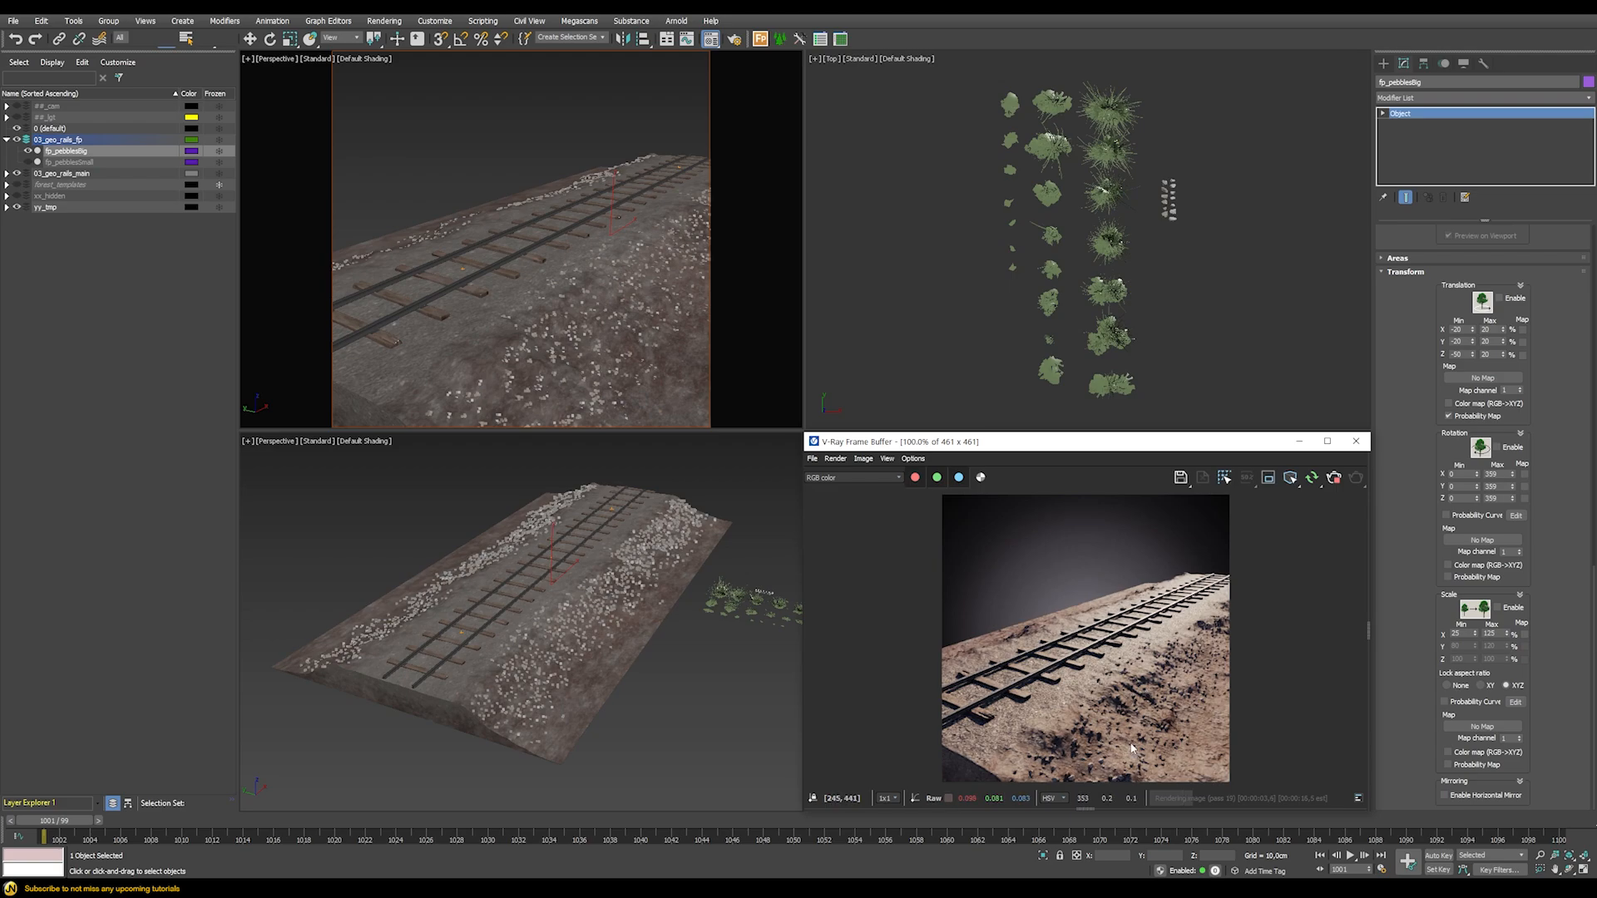
# Enable random scale for the big pebbles with a minimum of 250% and a maximum of 1000%
pyautogui.doubleClick(1455, 634)
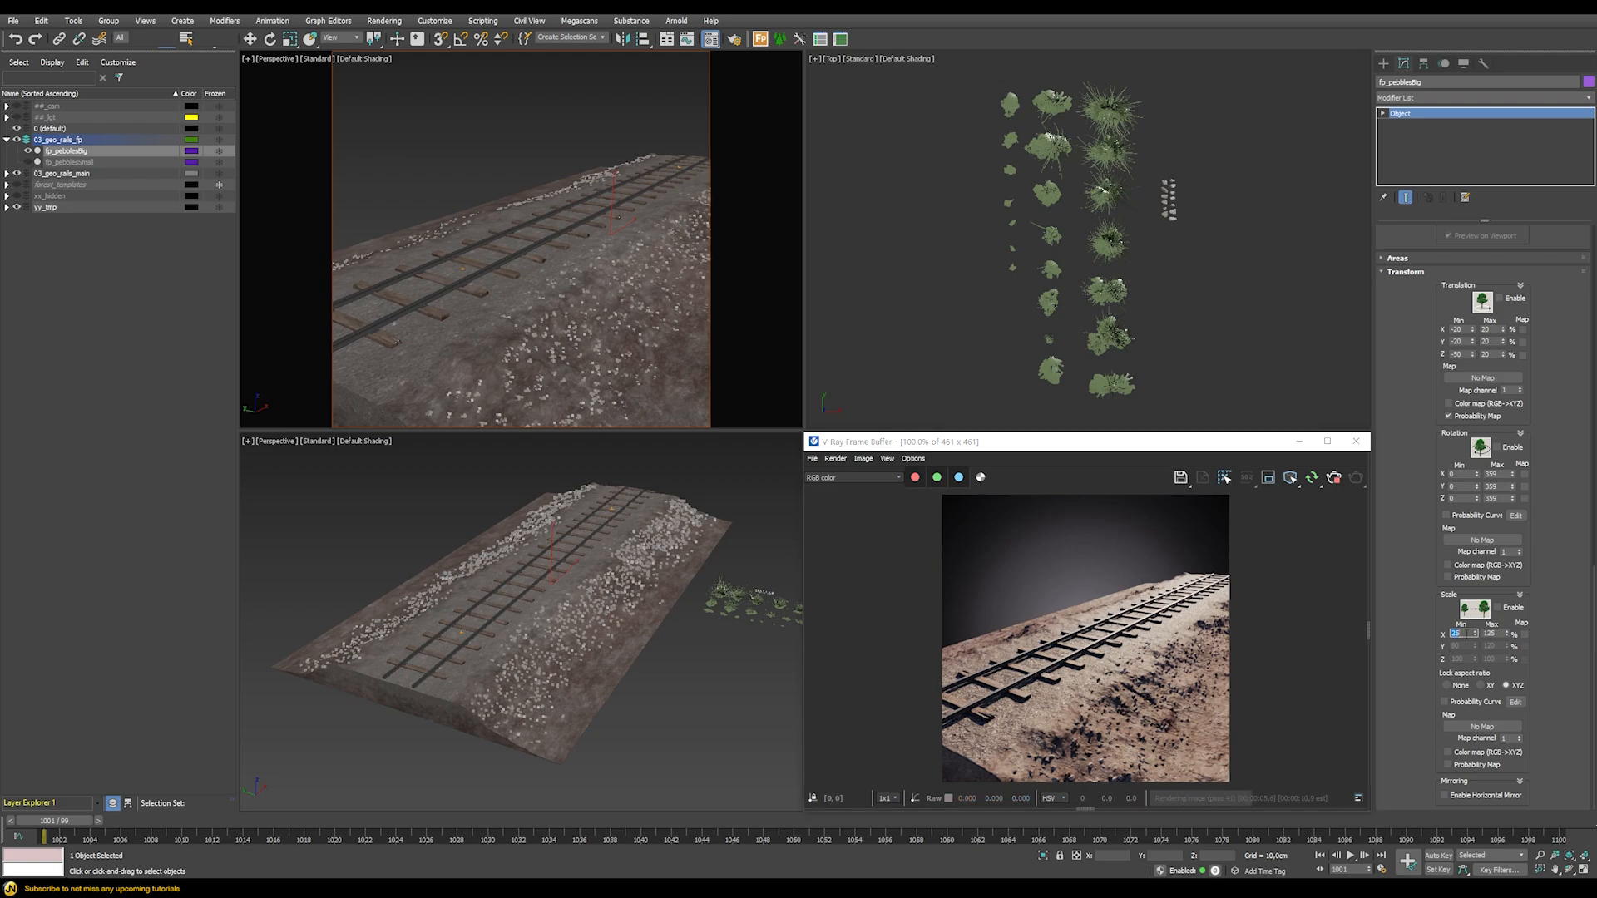
pyautogui.write('250')
pyautogui.press('Return')
pyautogui.click(1504, 611)
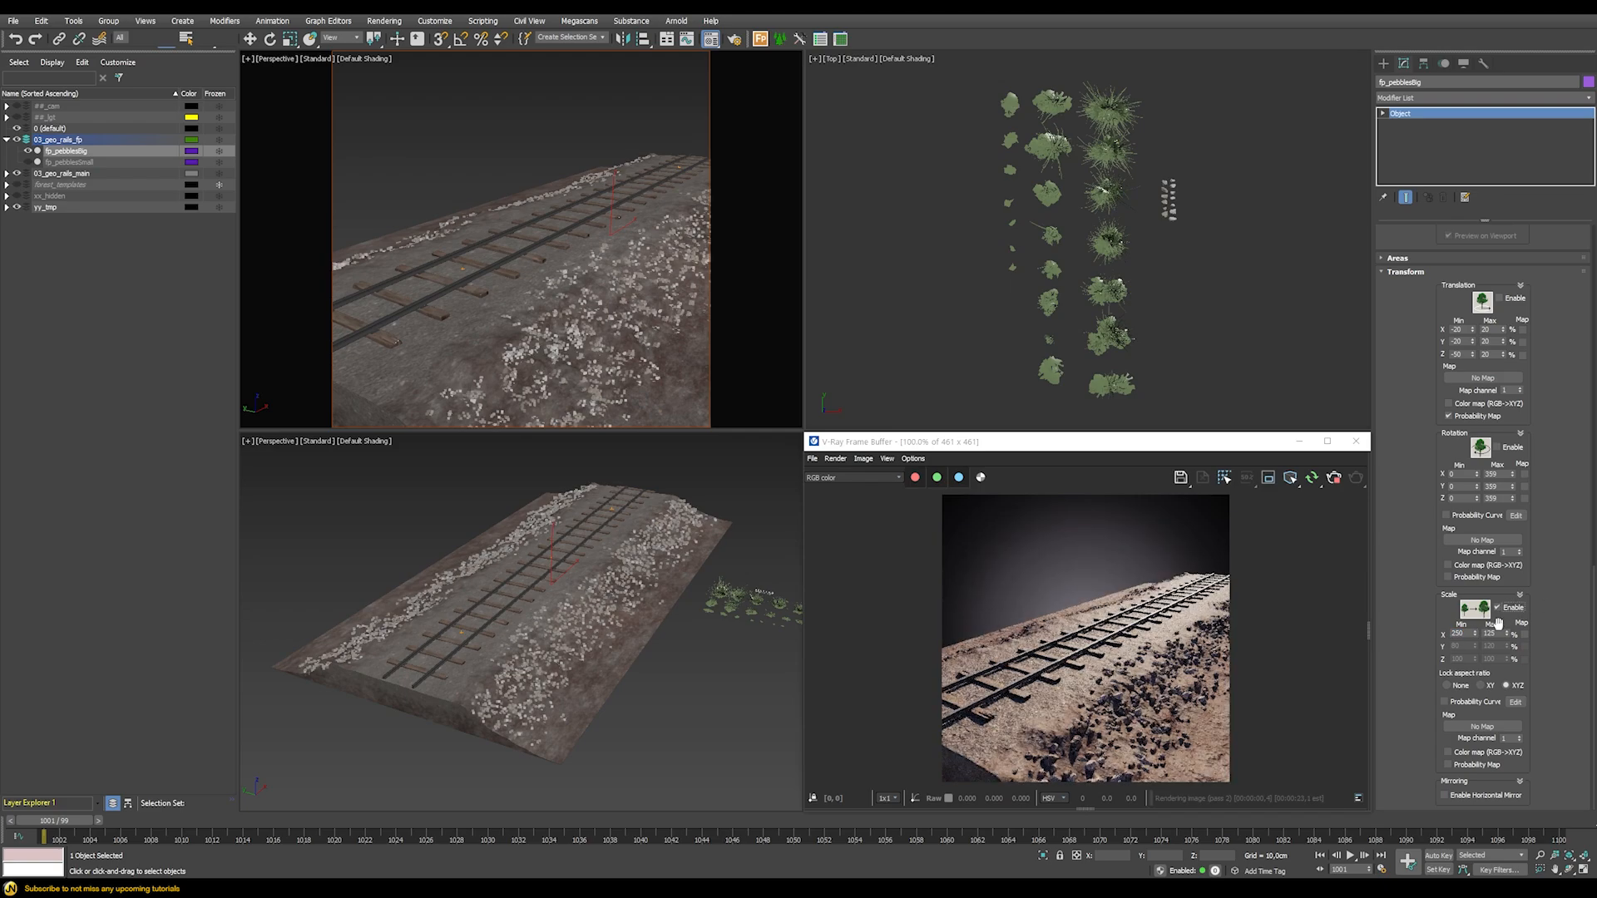
pyautogui.doubleClick(1491, 634)
pyautogui.write('100')
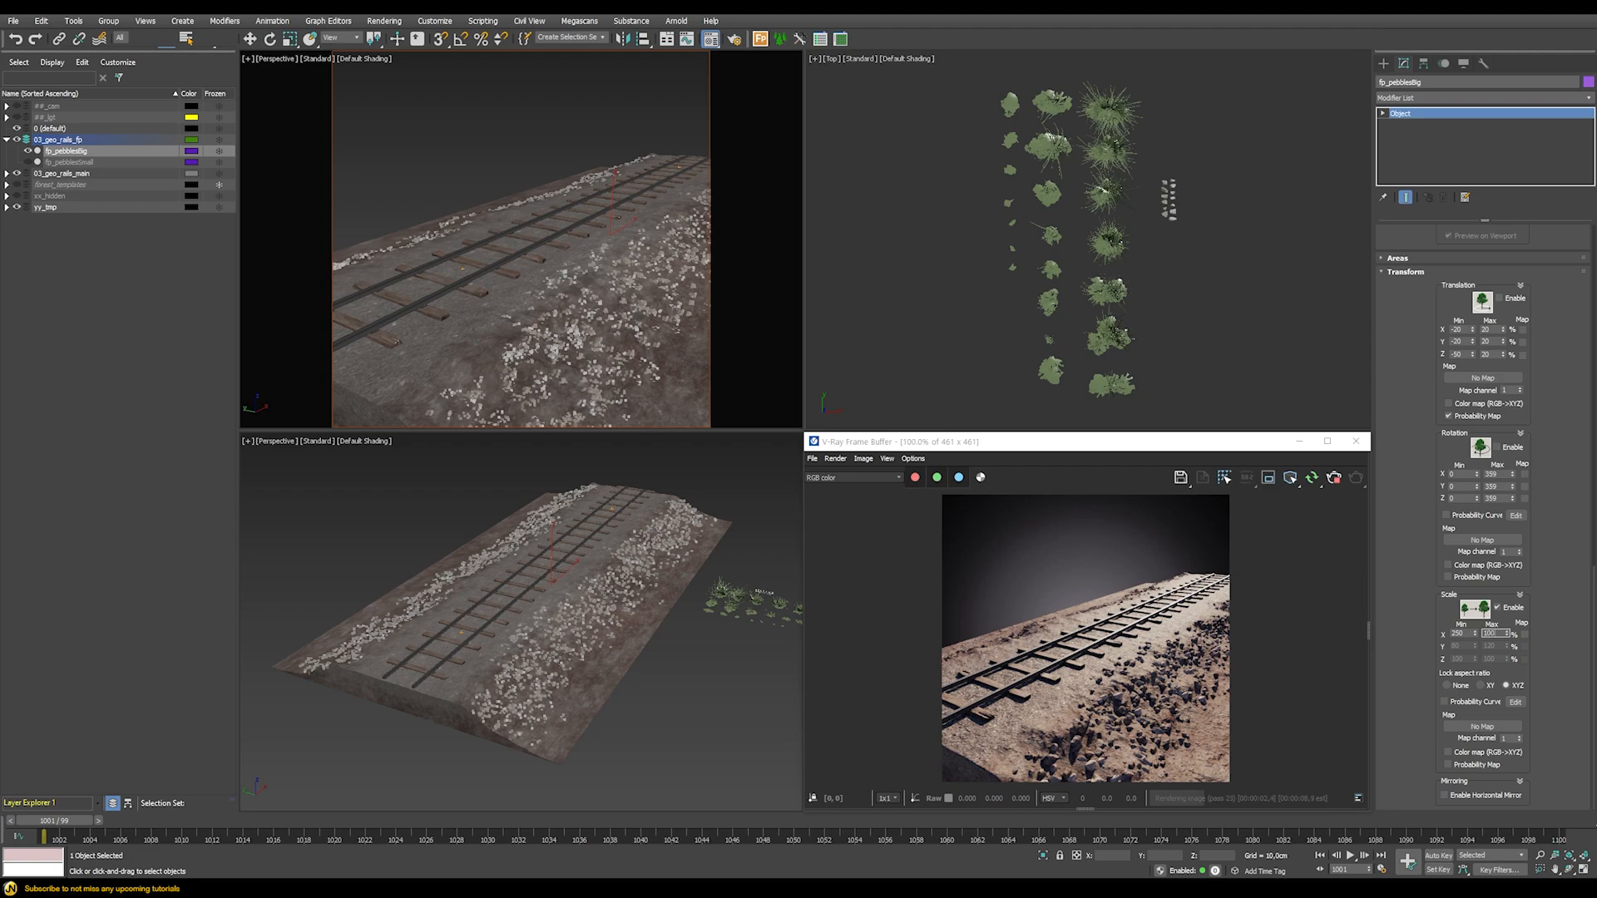
pyautogui.write('0')
pyautogui.press('Return')
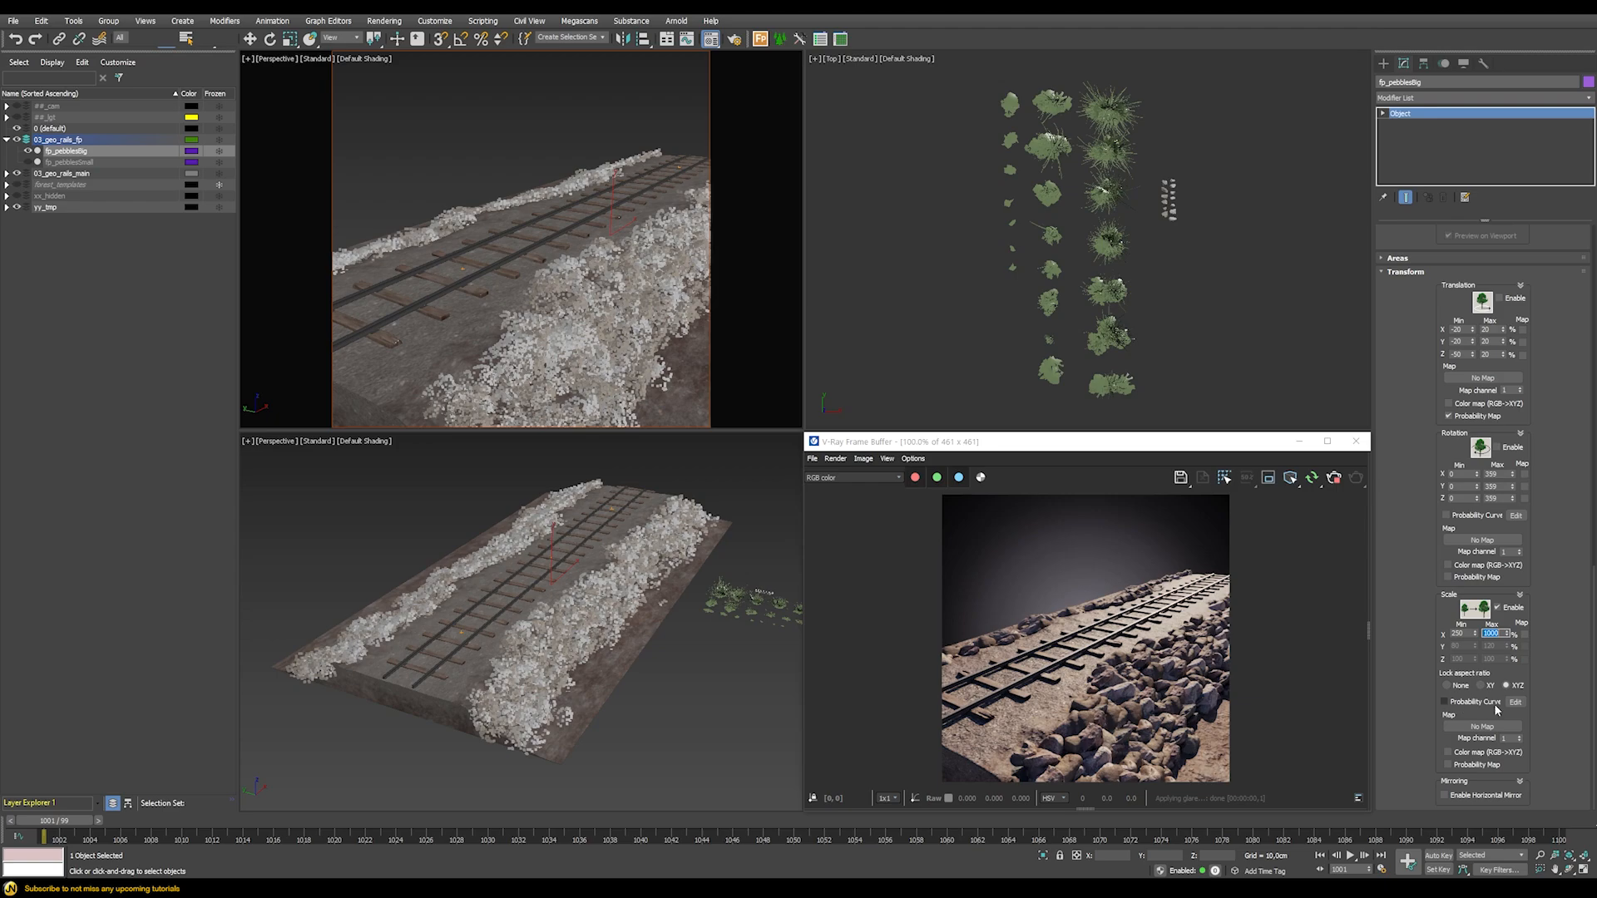
# Check the scale probability curve of the big pebbles and enable it
pyautogui.click(1516, 703)
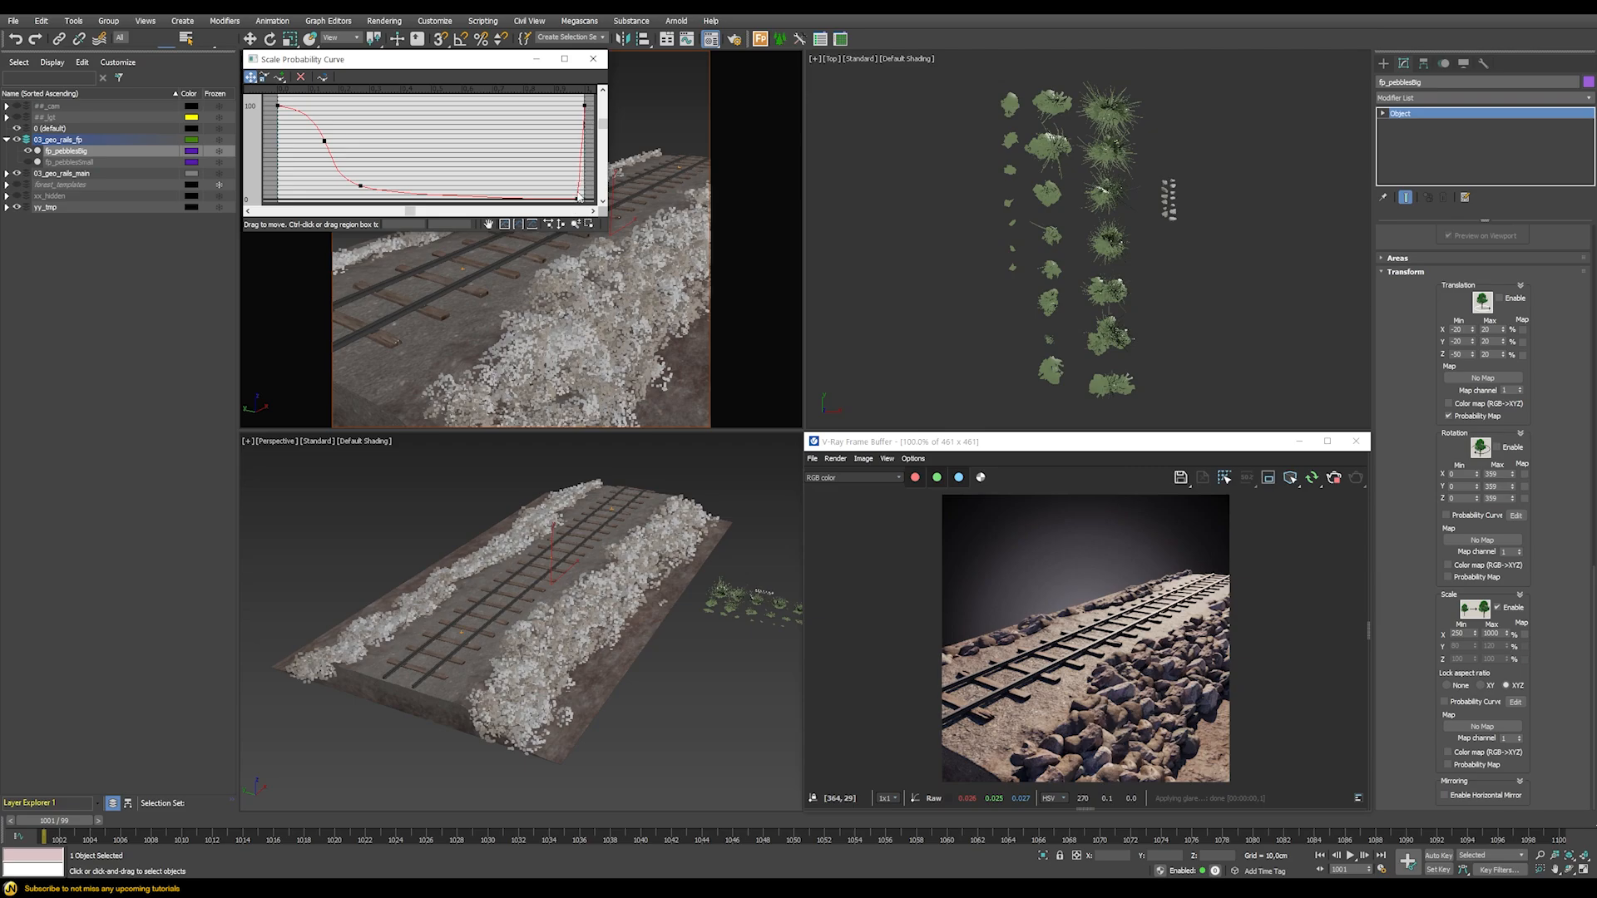
pyautogui.click(593, 59)
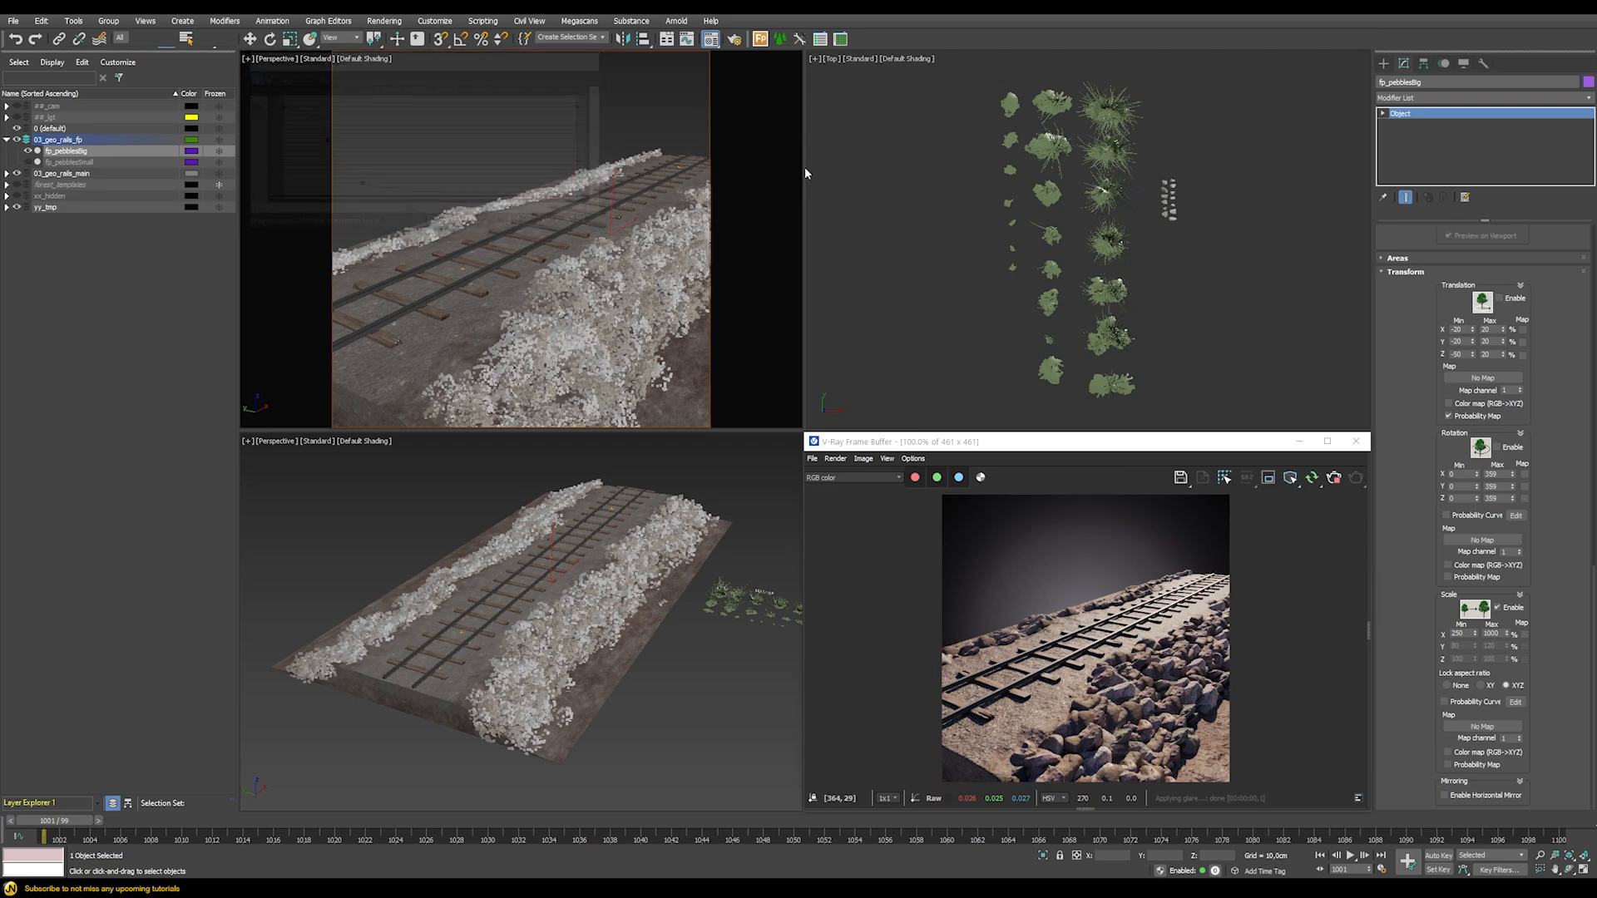
pyautogui.click(1446, 702)
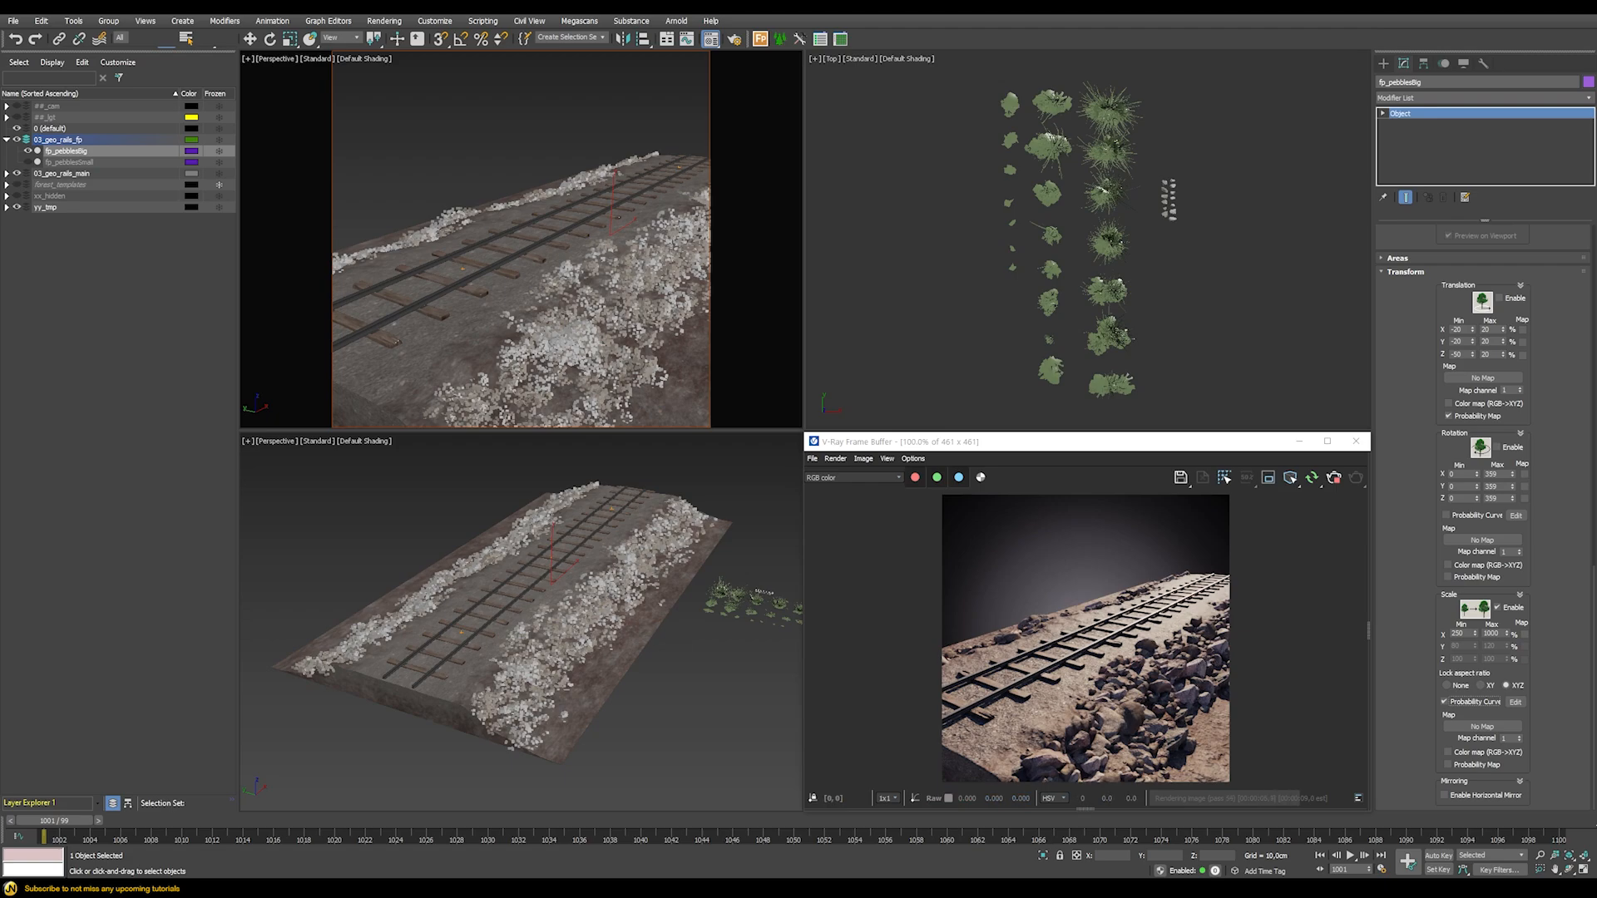
# Enable collisions for the big pebbles, try a collision radius of 50%, and settle on 75%
pyautogui.scroll(2, 1055, 678)
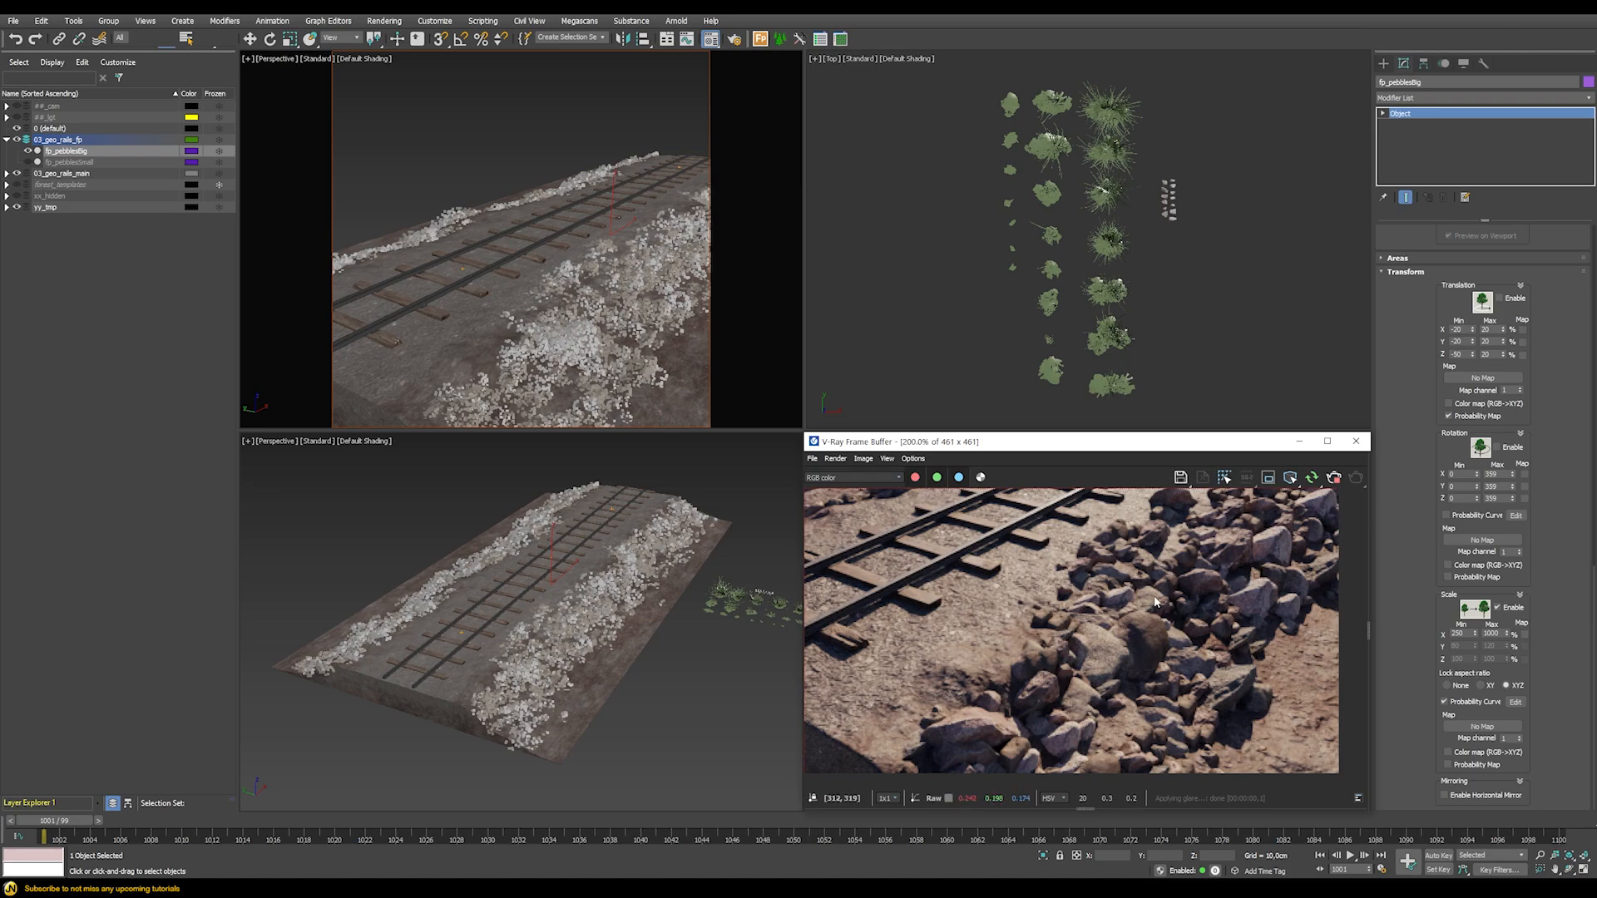
pyautogui.scroll(5, 1403, 280)
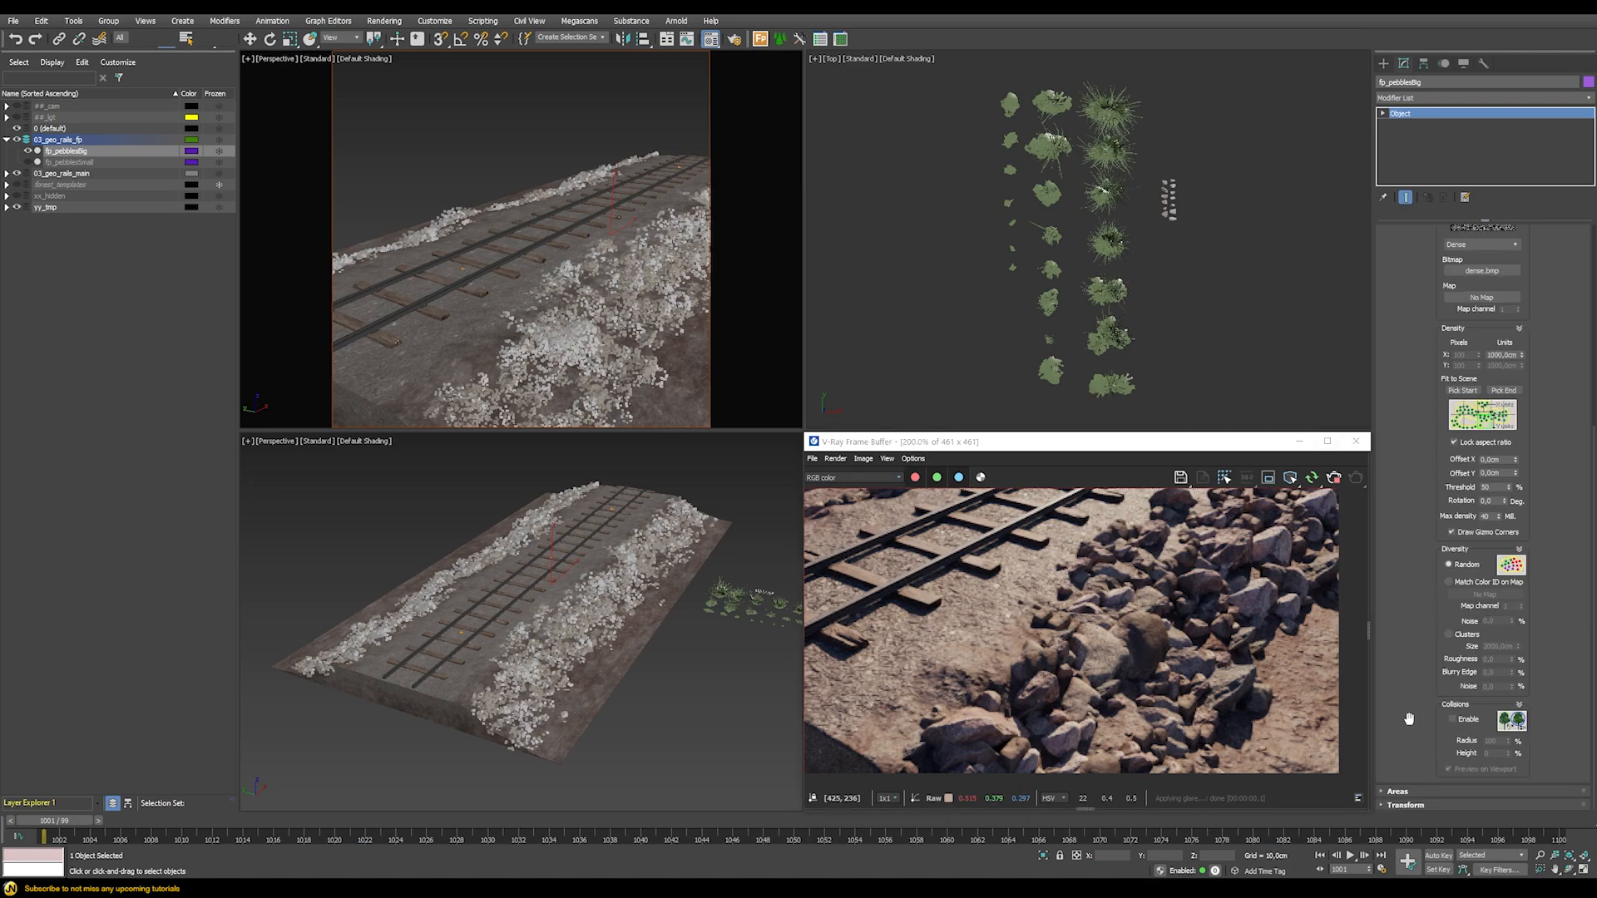
pyautogui.scroll(-3, 1404, 349)
pyautogui.click(1453, 719)
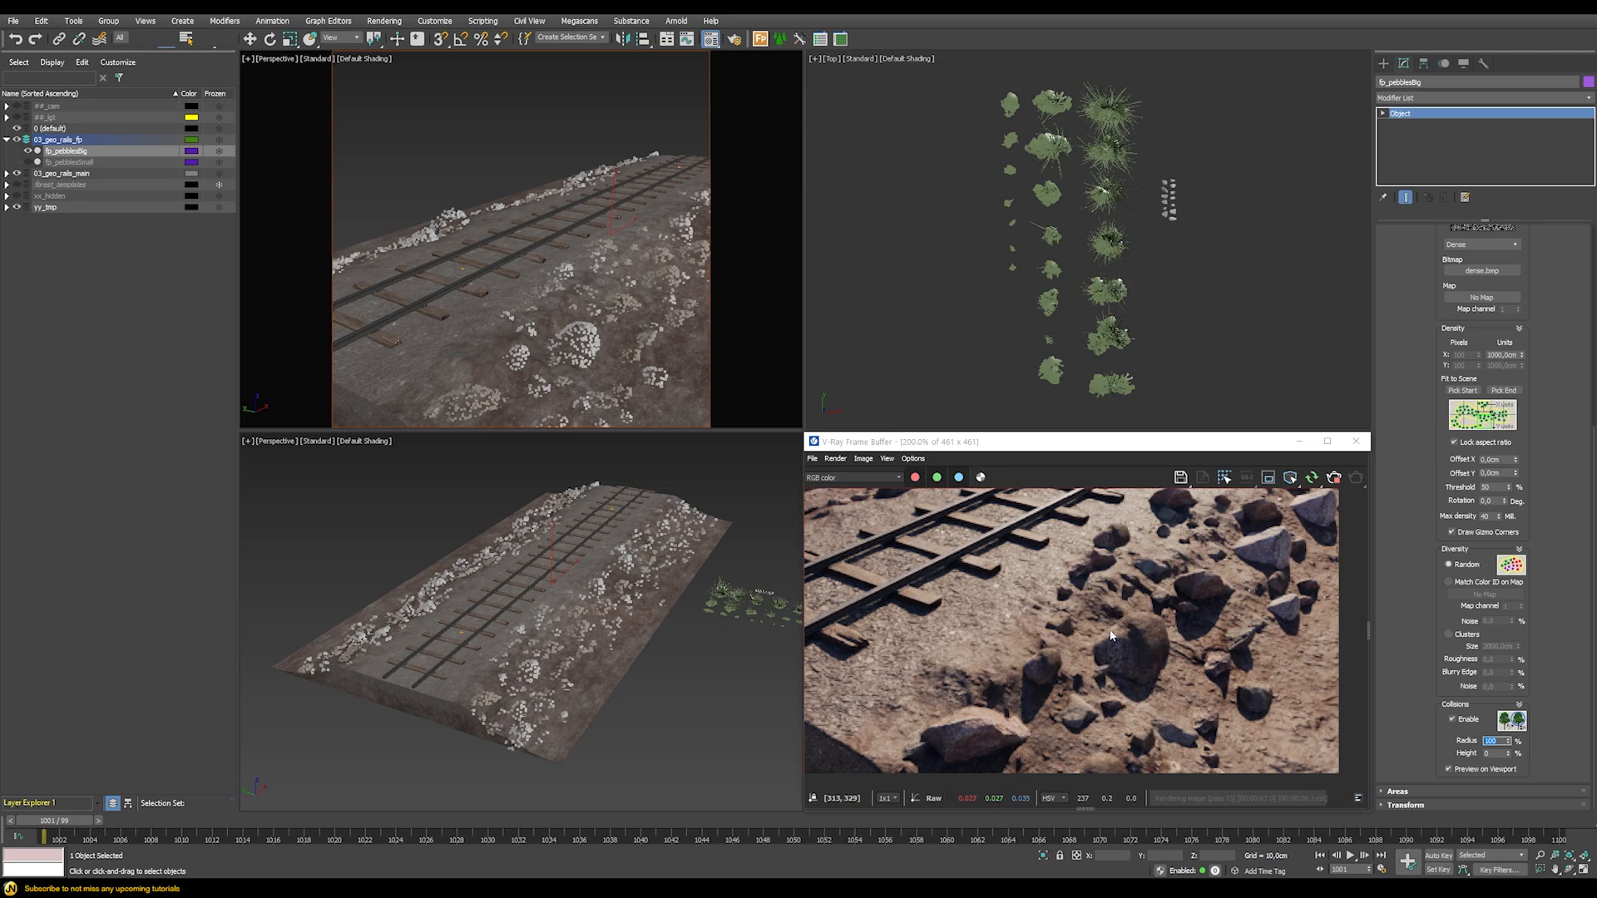
pyautogui.write('50')
pyautogui.press('Return')
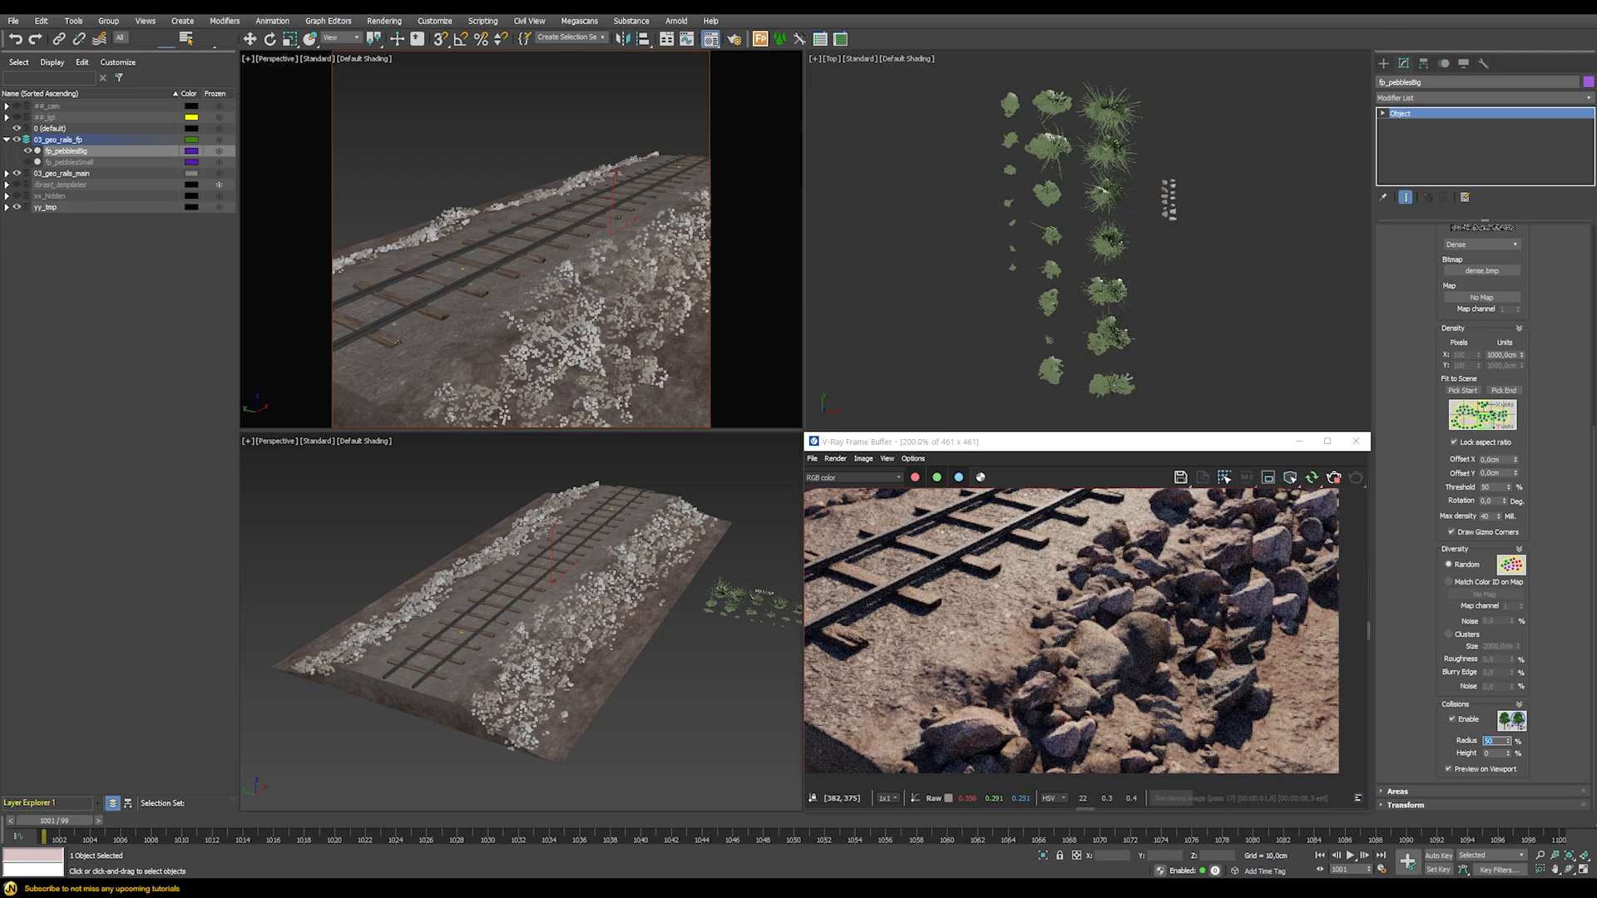
pyautogui.write('75')
pyautogui.press('Return')
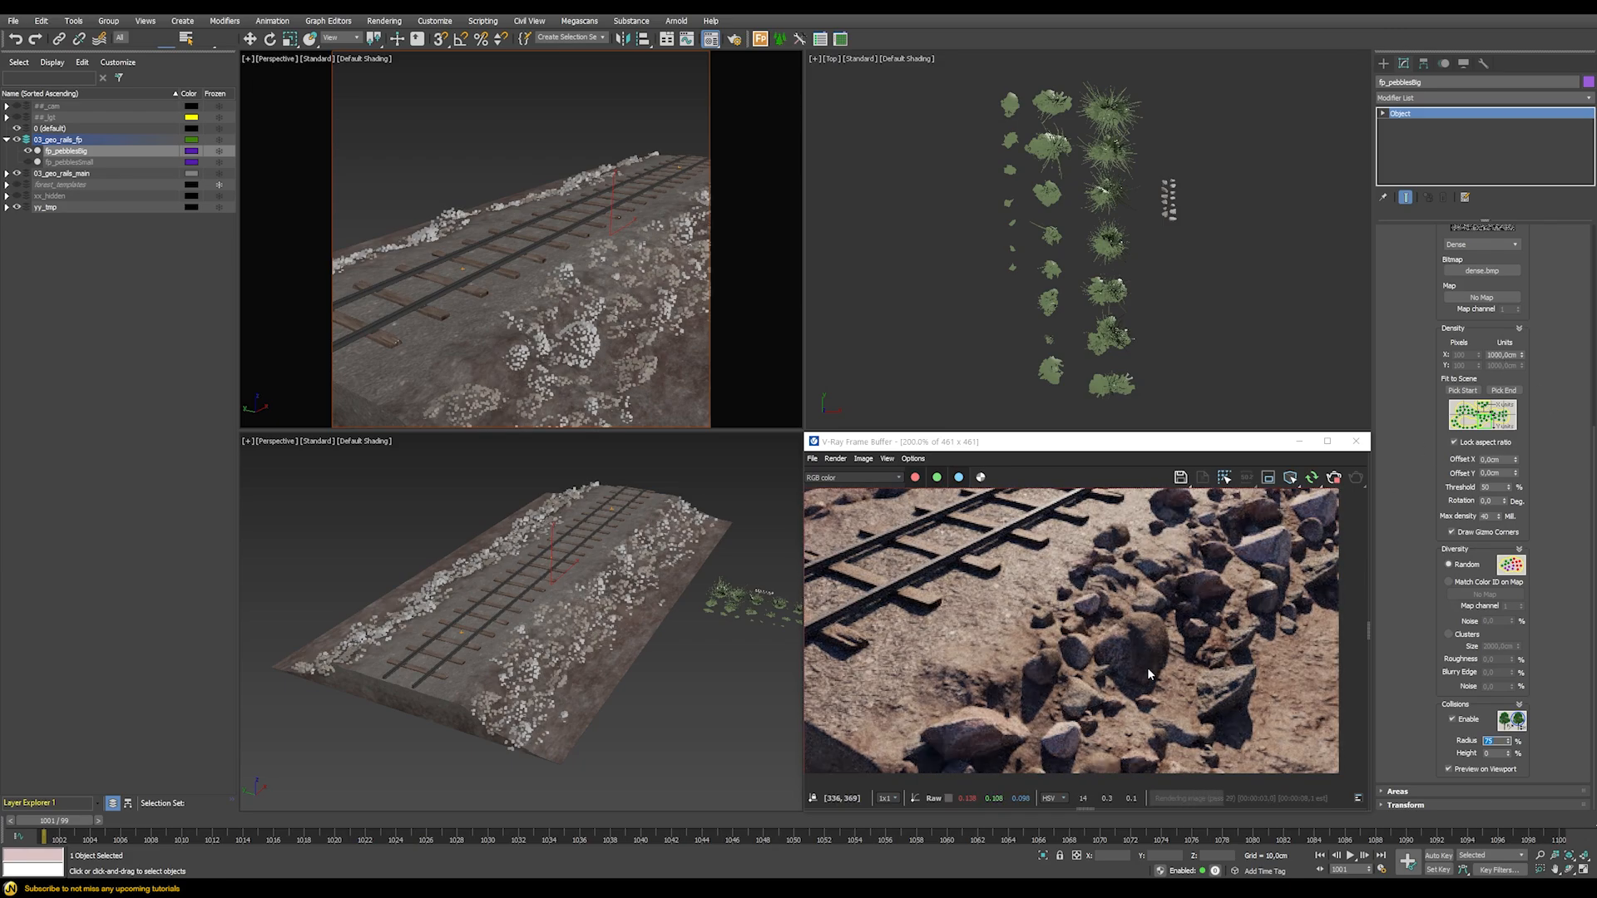
# Enable random translation and random rotation in the big pebbles' transform settings
pyautogui.scroll(-2, 1146, 667)
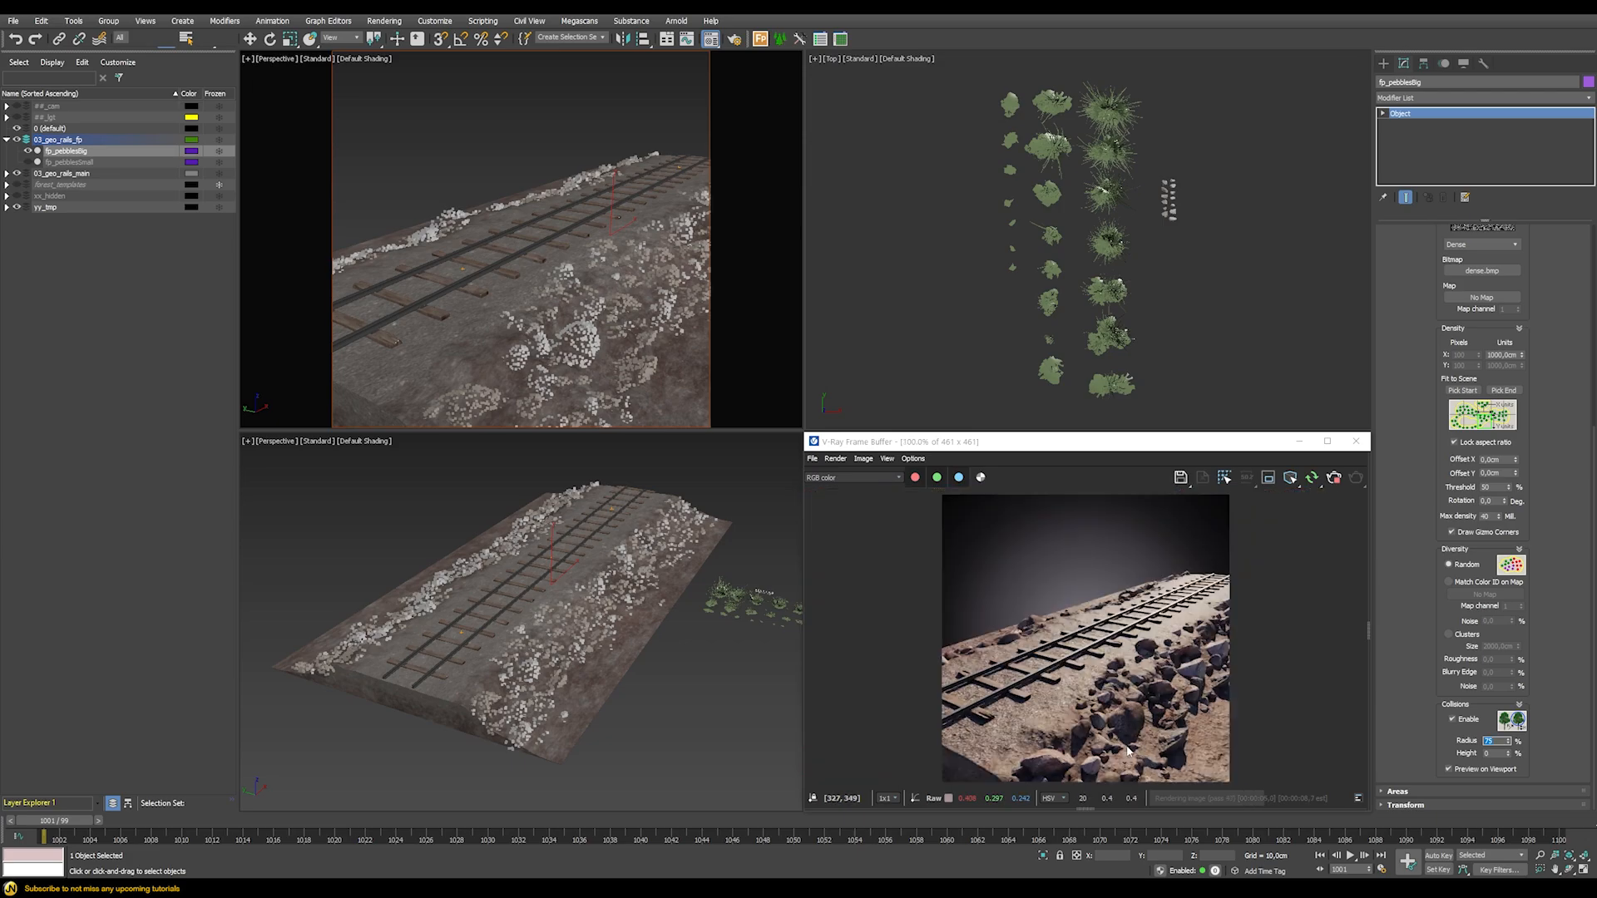
pyautogui.click(1404, 805)
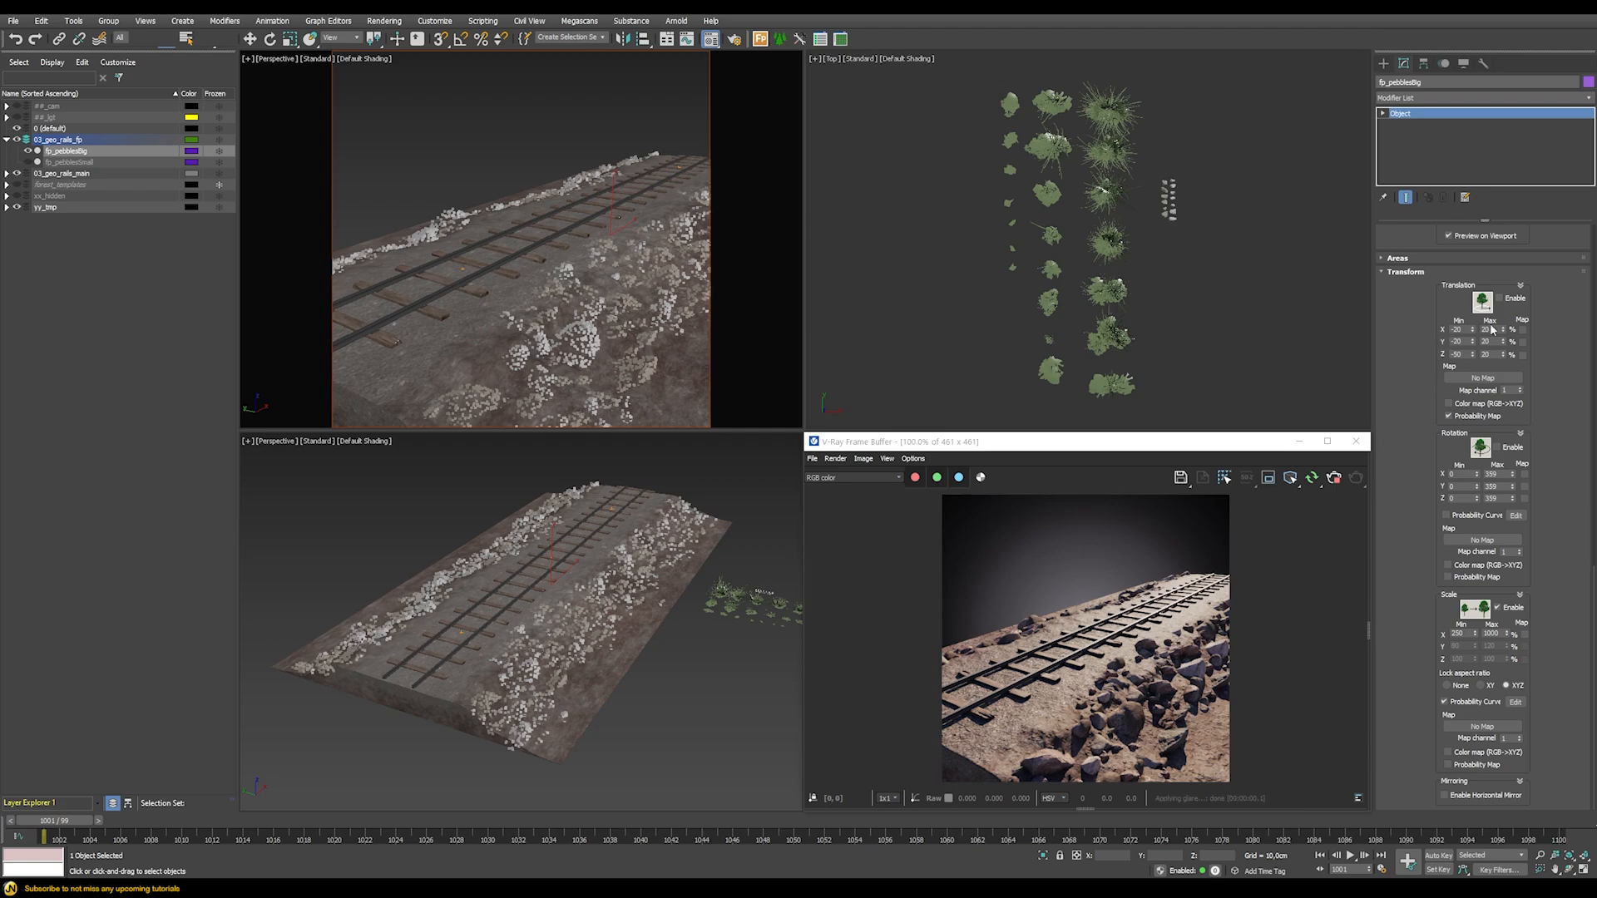
pyautogui.click(1503, 298)
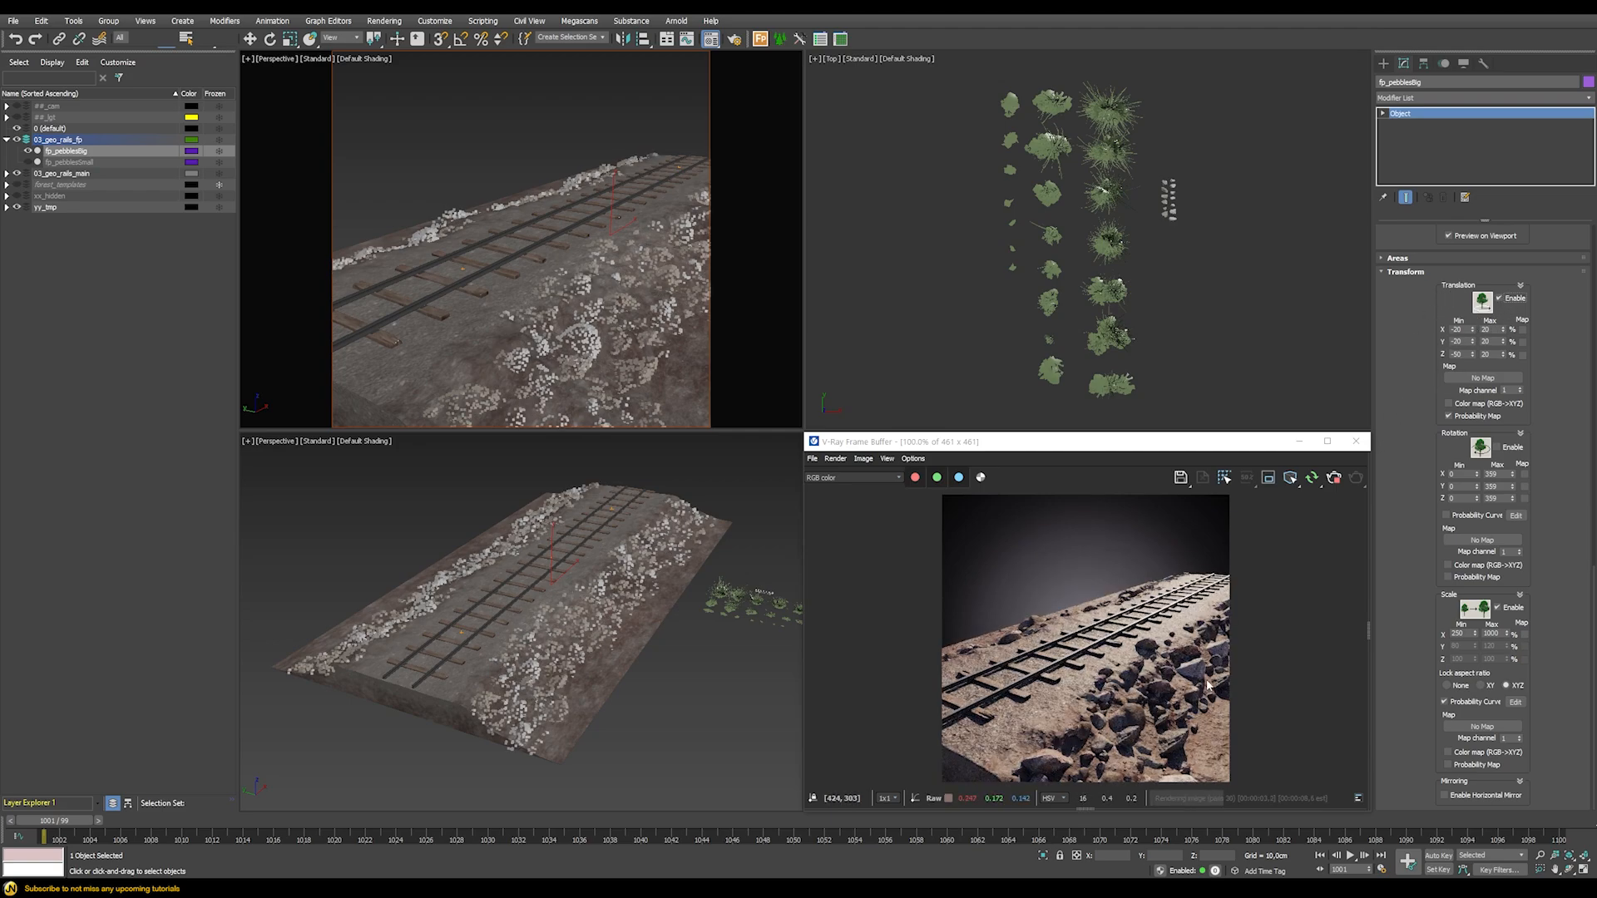
pyautogui.click(1507, 450)
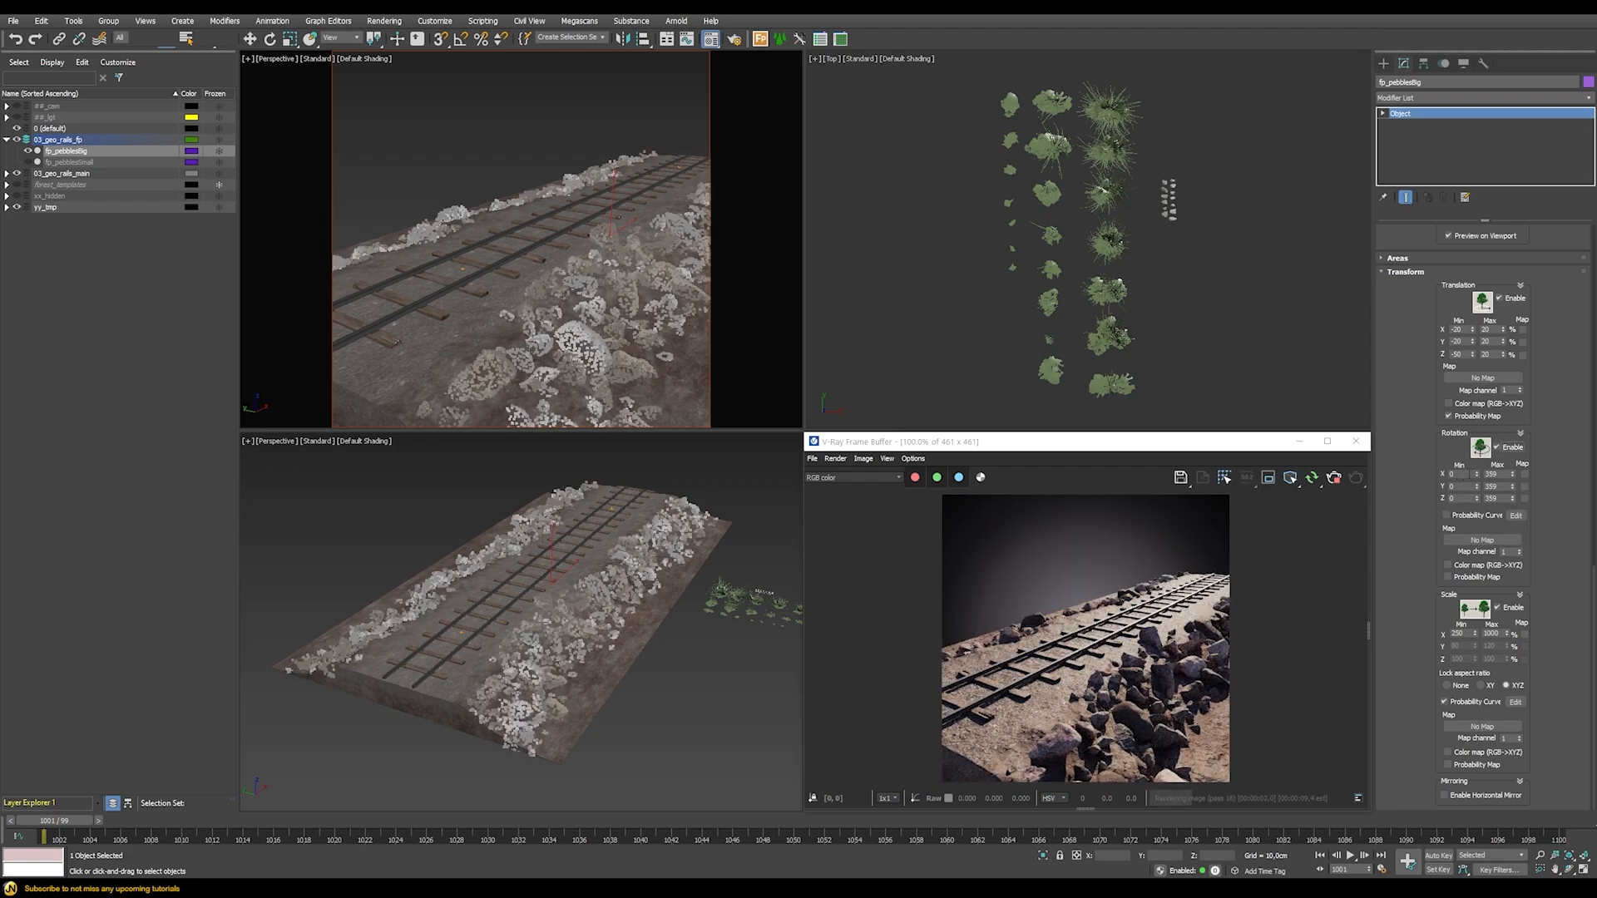
# Set the big pebbles' random rotation range to -45 to 45 degrees on both X and Y
pyautogui.click(1457, 473)
pyautogui.write('-45')
pyautogui.press('Tab')
pyautogui.write('45')
pyautogui.press('Tab')
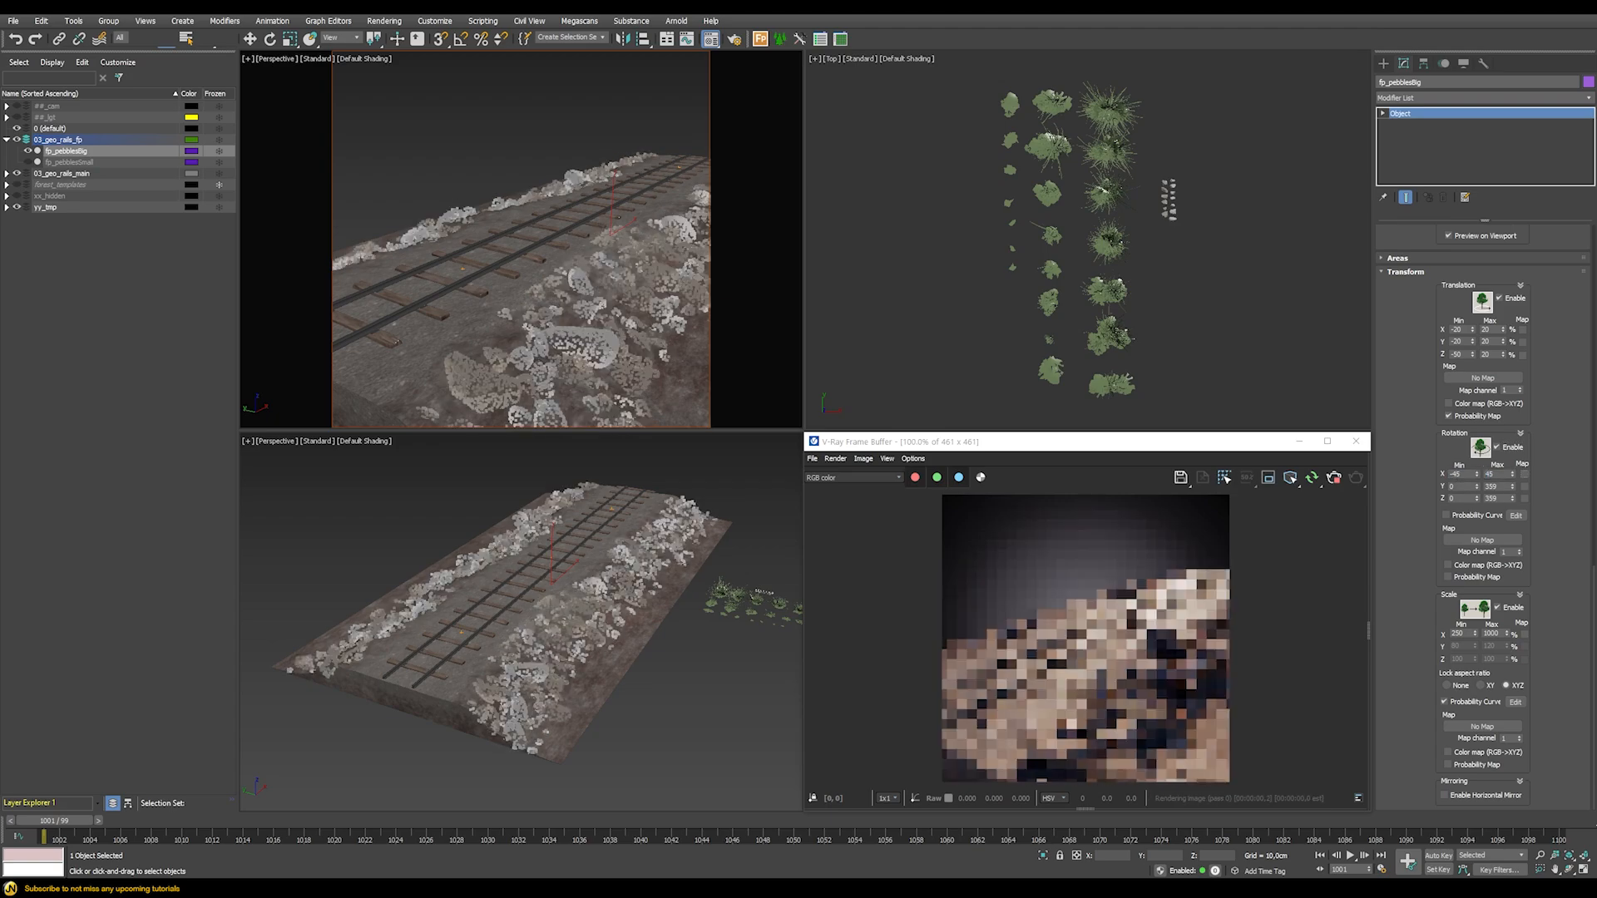
pyautogui.write('-45')
pyautogui.press('Tab')
pyautogui.write('45')
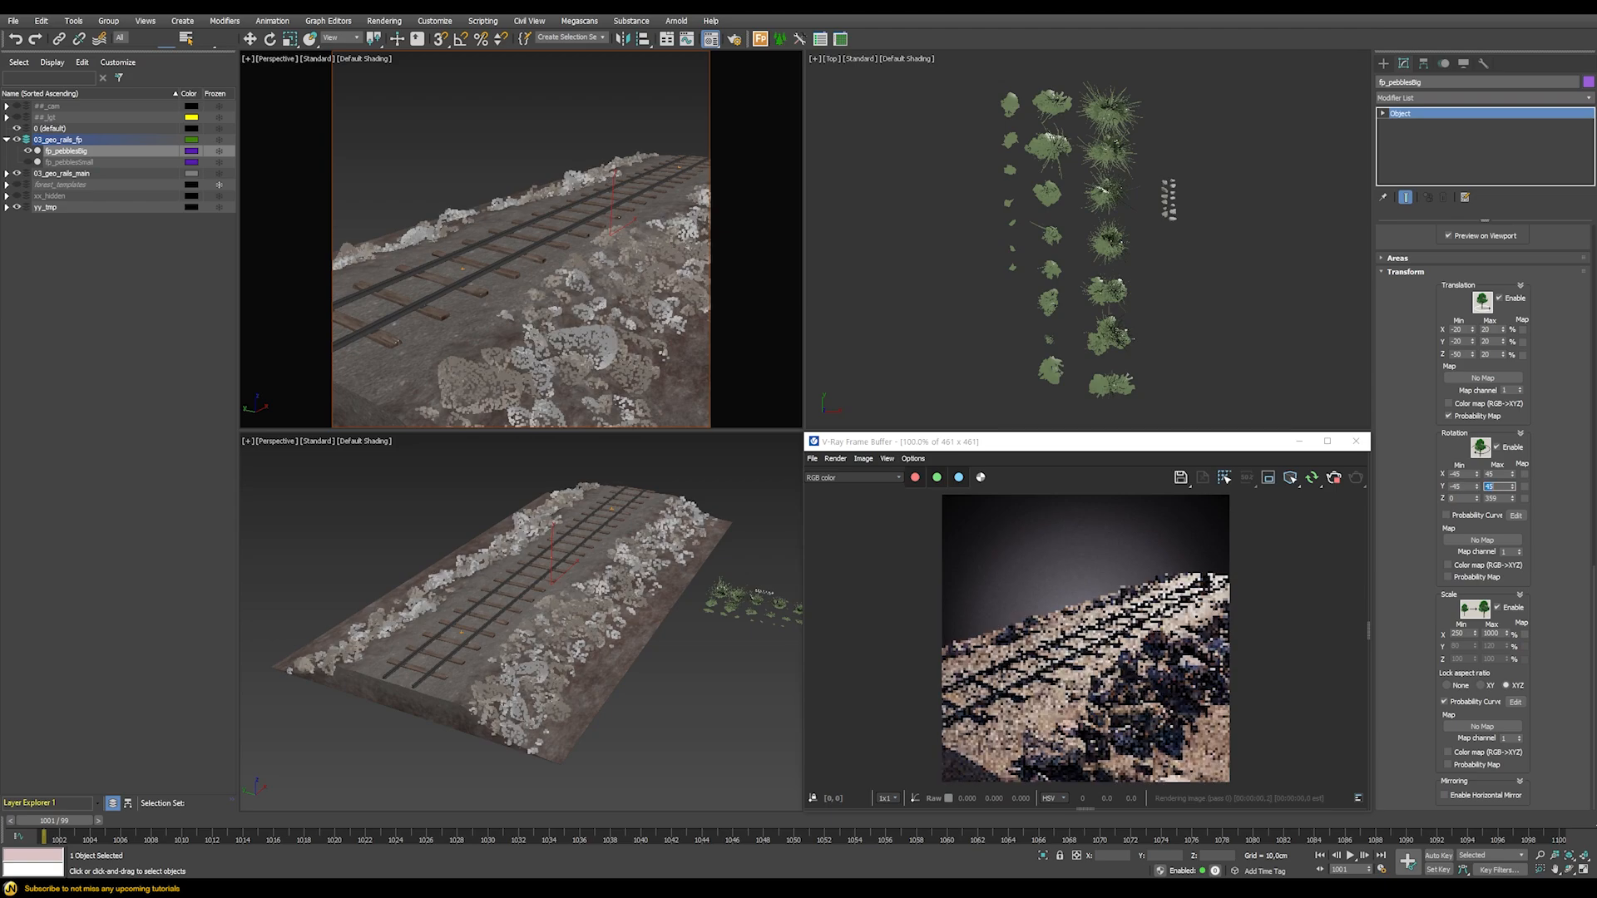
pyautogui.press('Return')
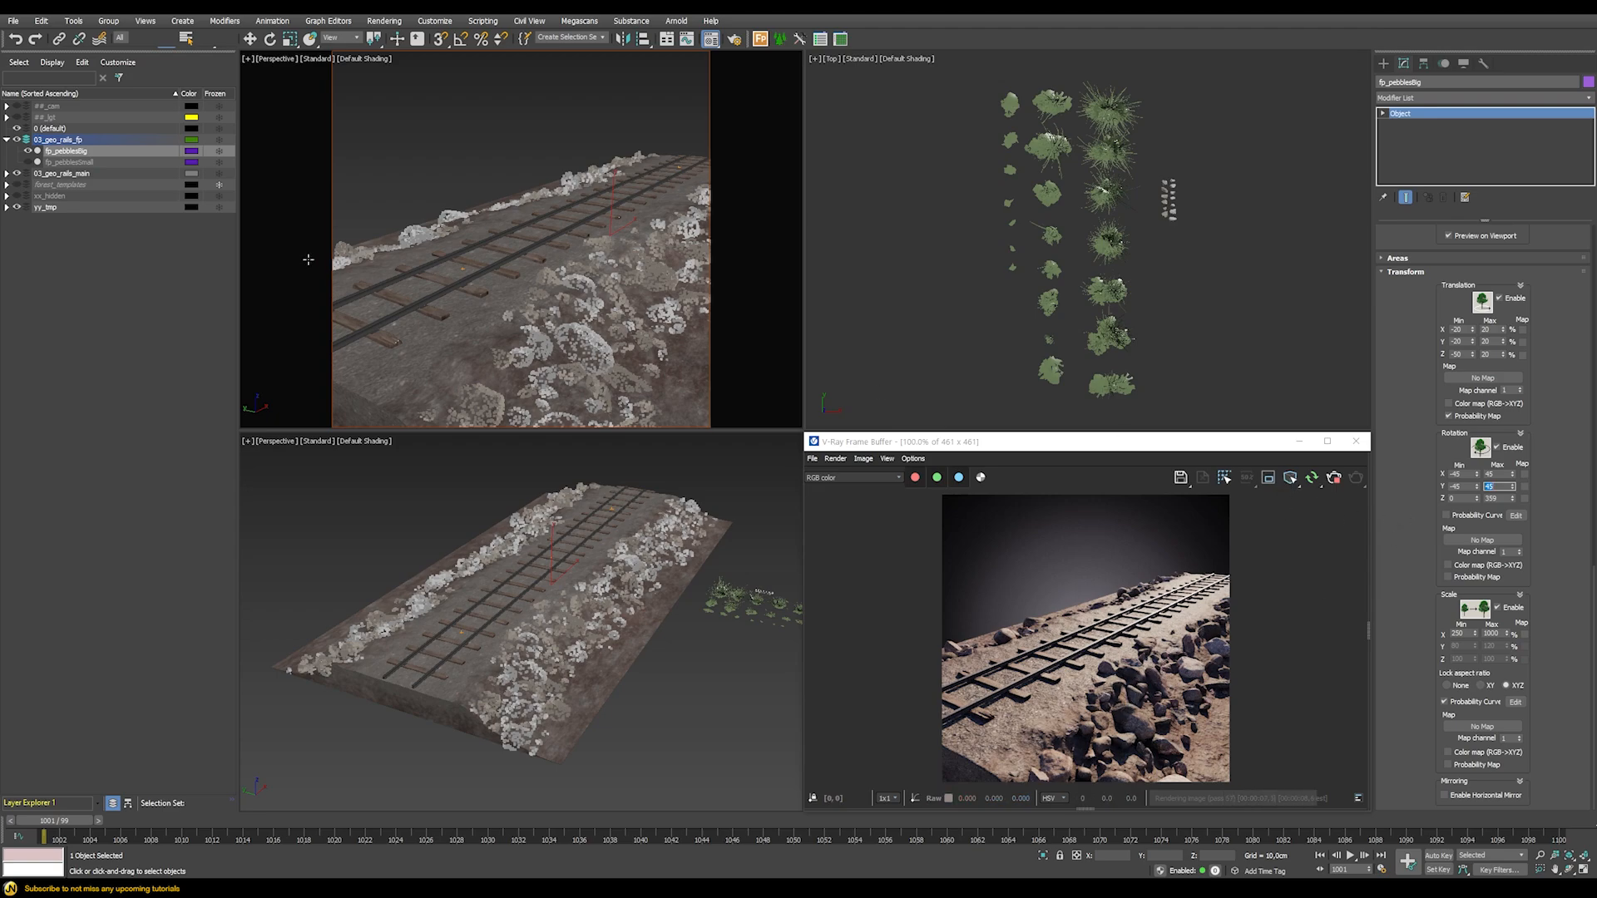
# Unhide the small pebbles scatter and frame the whole embankment in the camera view
pyautogui.click(27, 162)
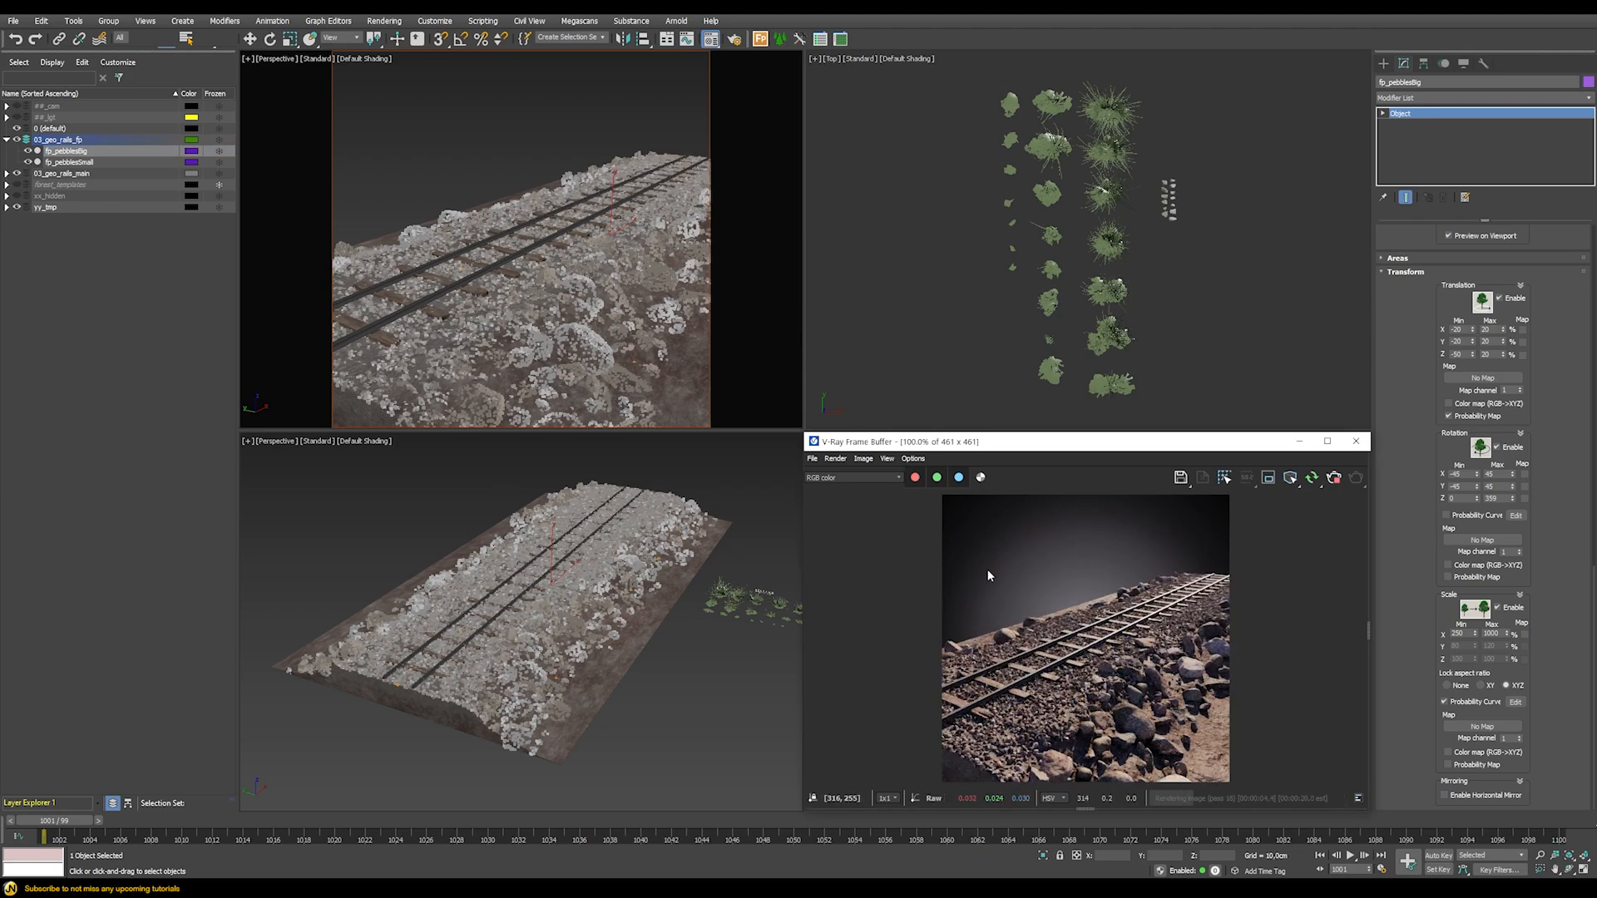
pyautogui.scroll(-5, 619, 289)
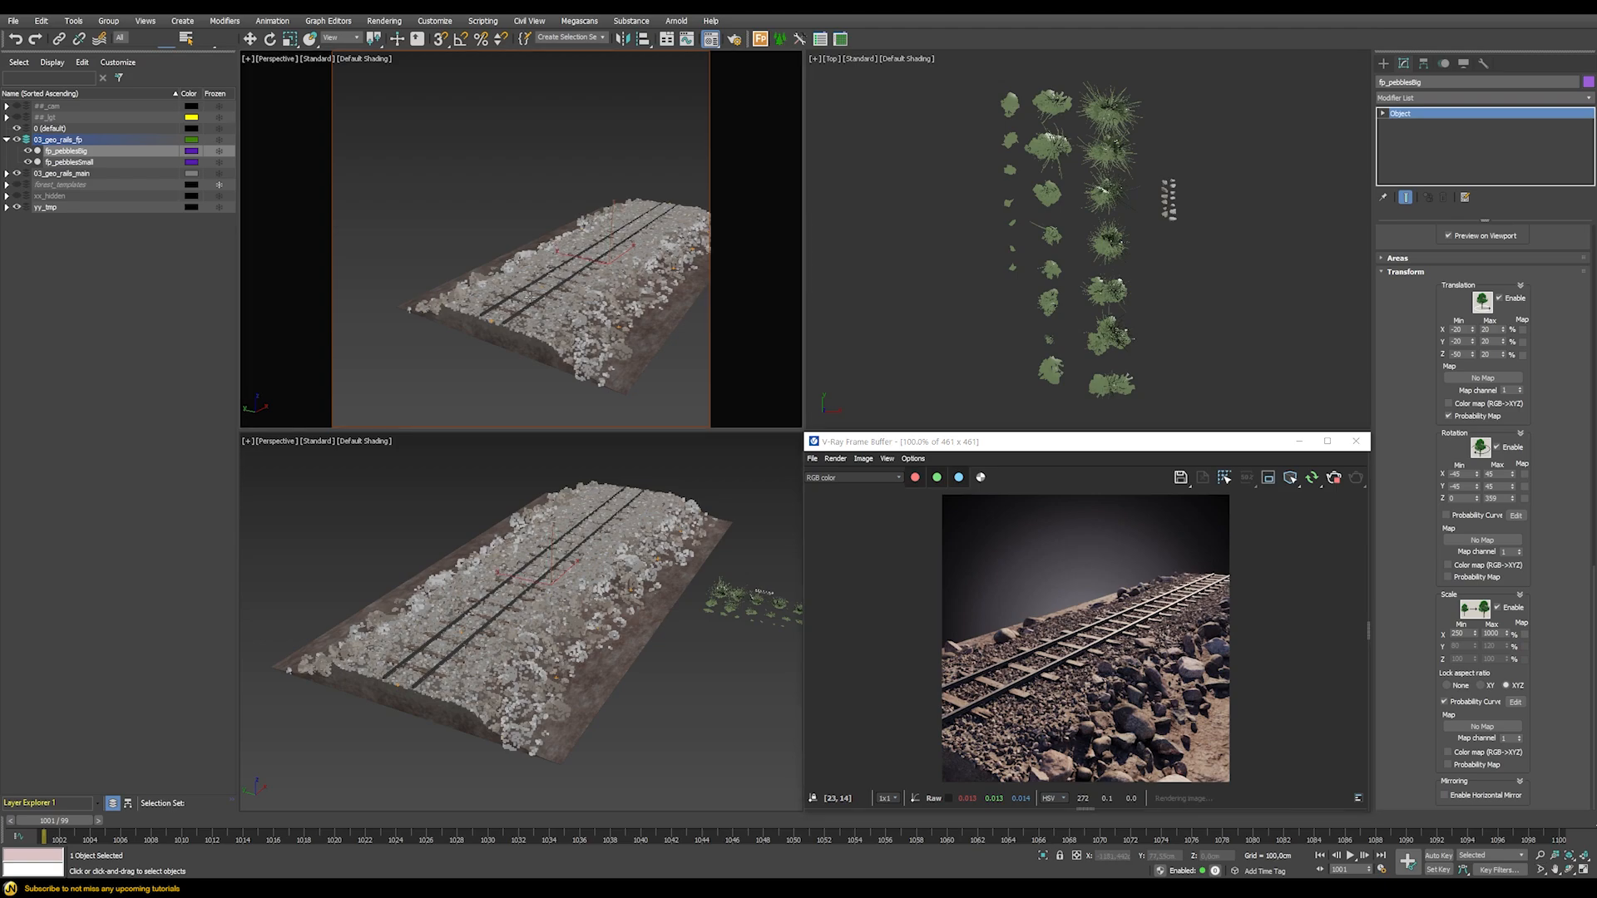
pyautogui.moveTo(390, 297); pyautogui.dragTo(316, 297, button='middle')
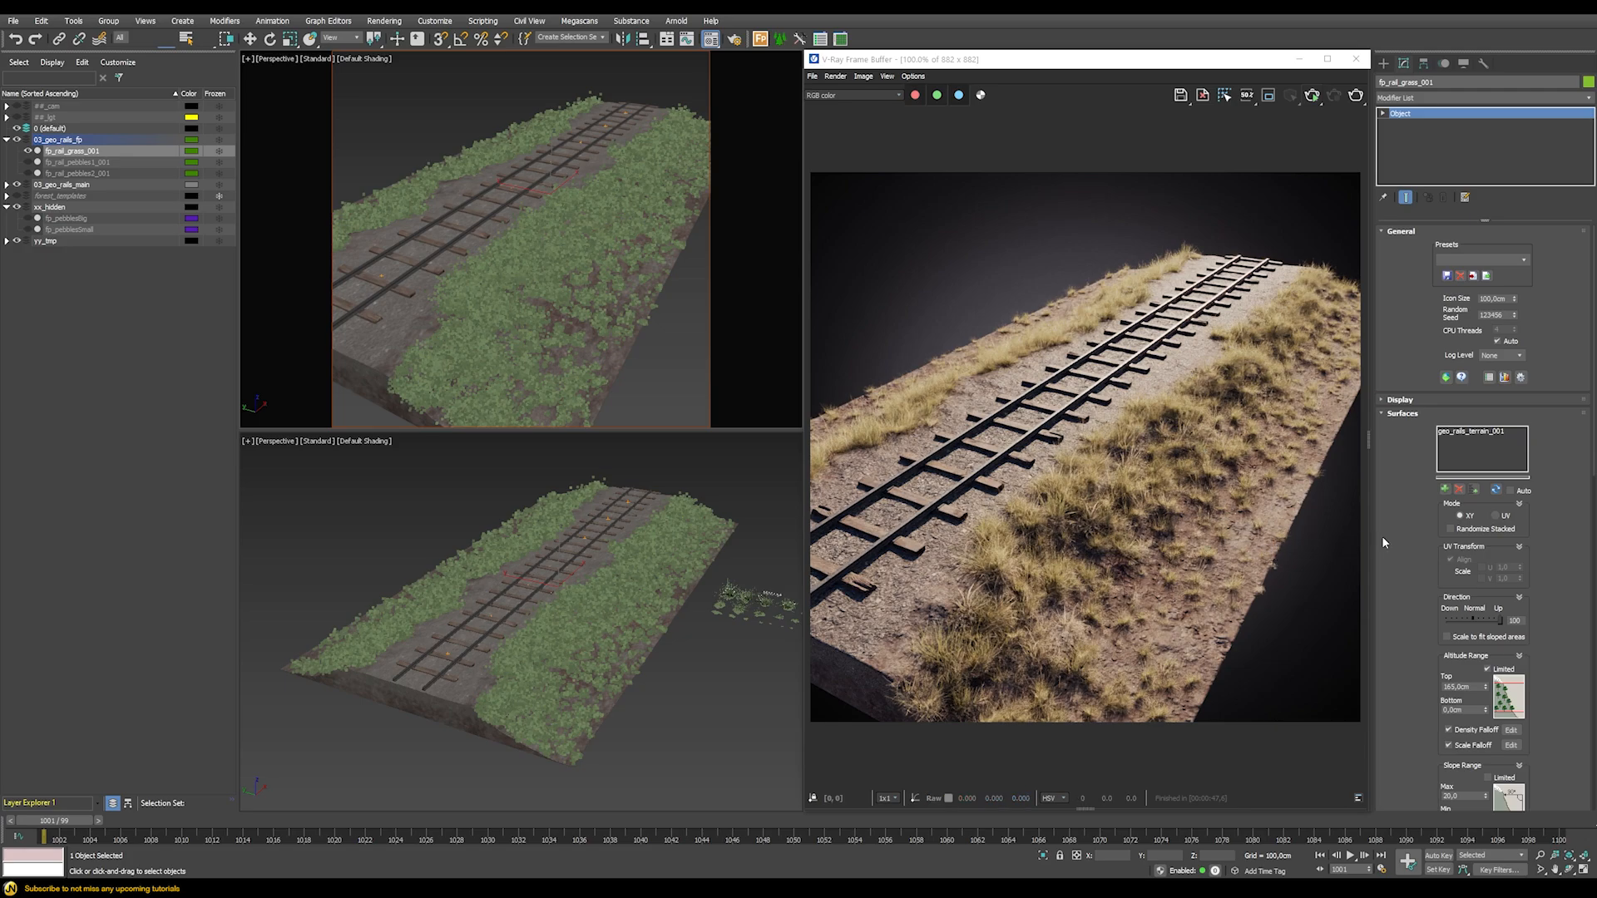
# Examine the altitude density falloff and altitude scale falloff curves of the rail grass scatter
pyautogui.scroll(-3, 1397, 479)
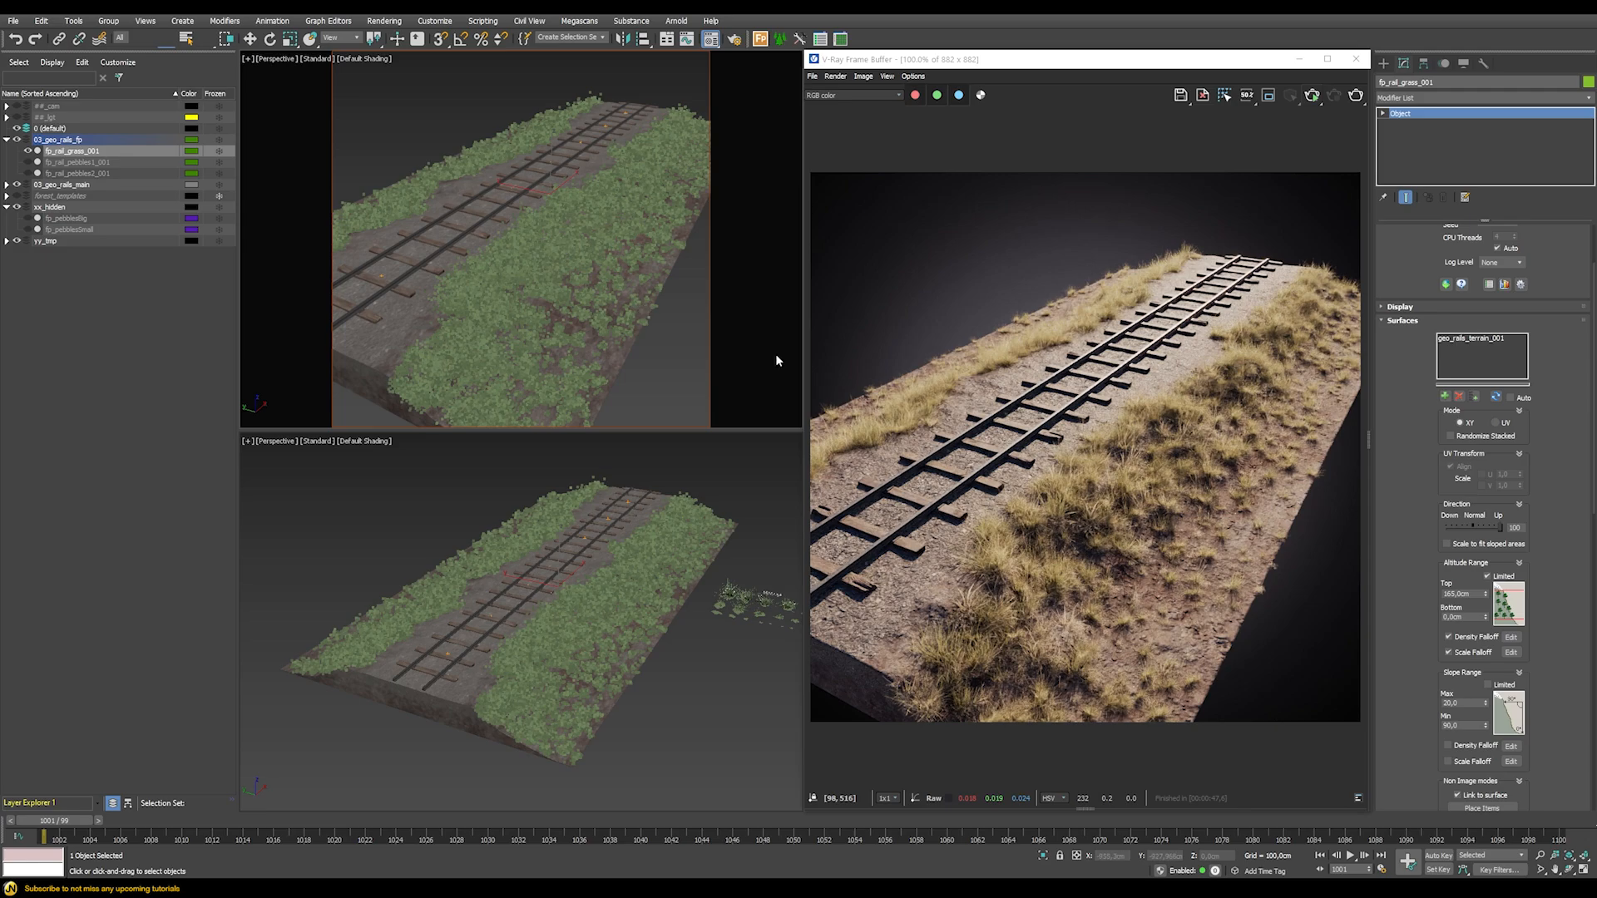
pyautogui.click(1511, 637)
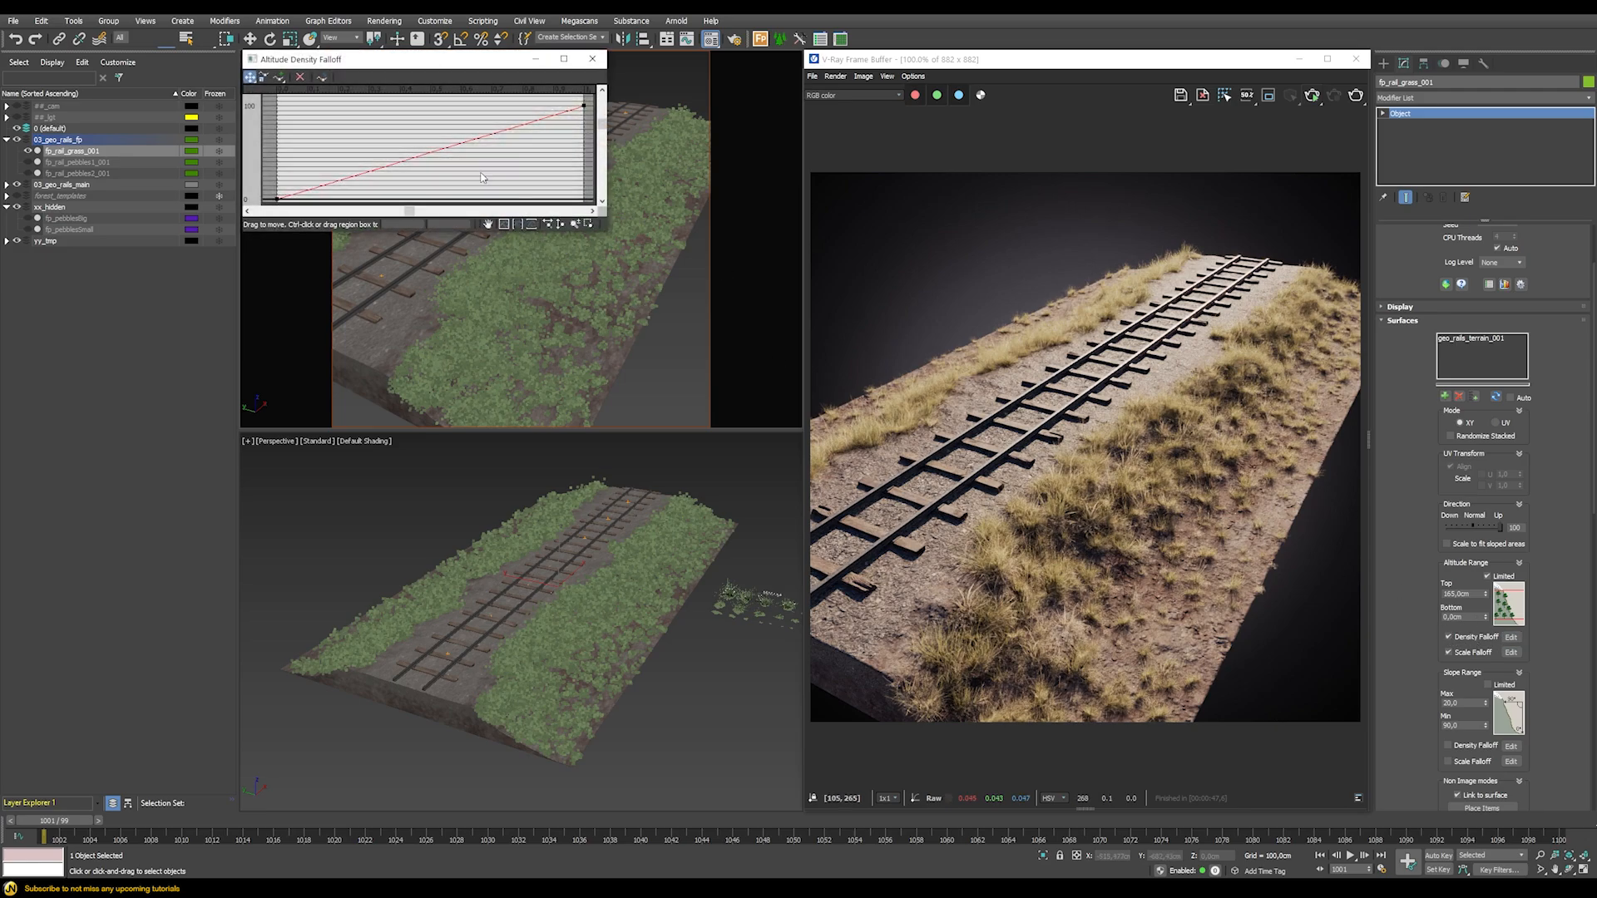
pyautogui.click(593, 59)
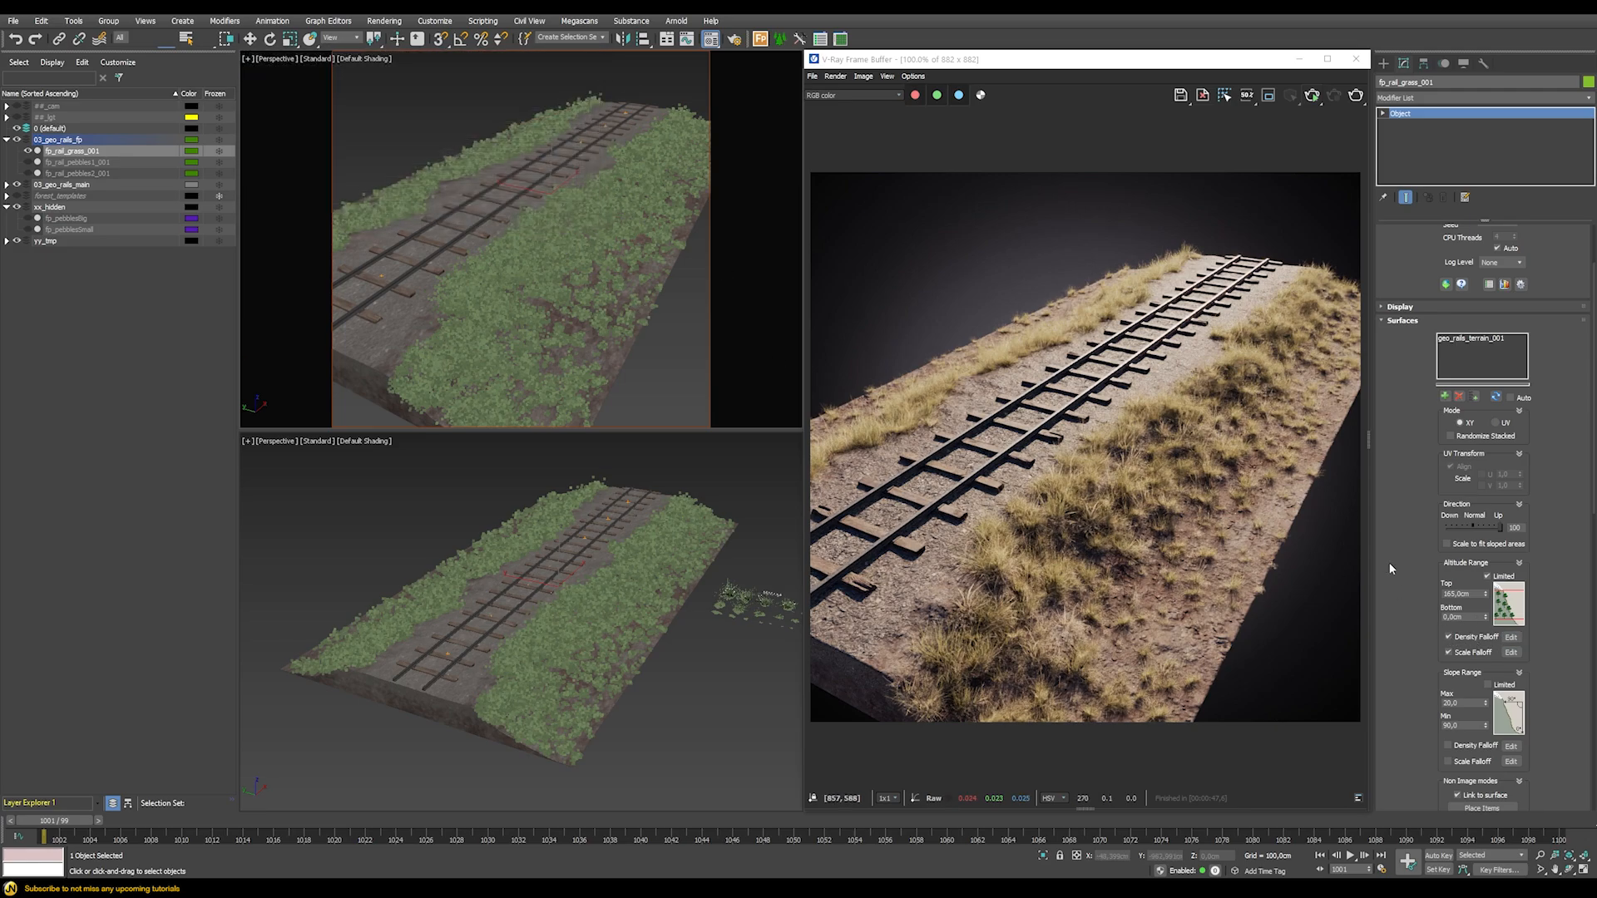
pyautogui.click(1511, 652)
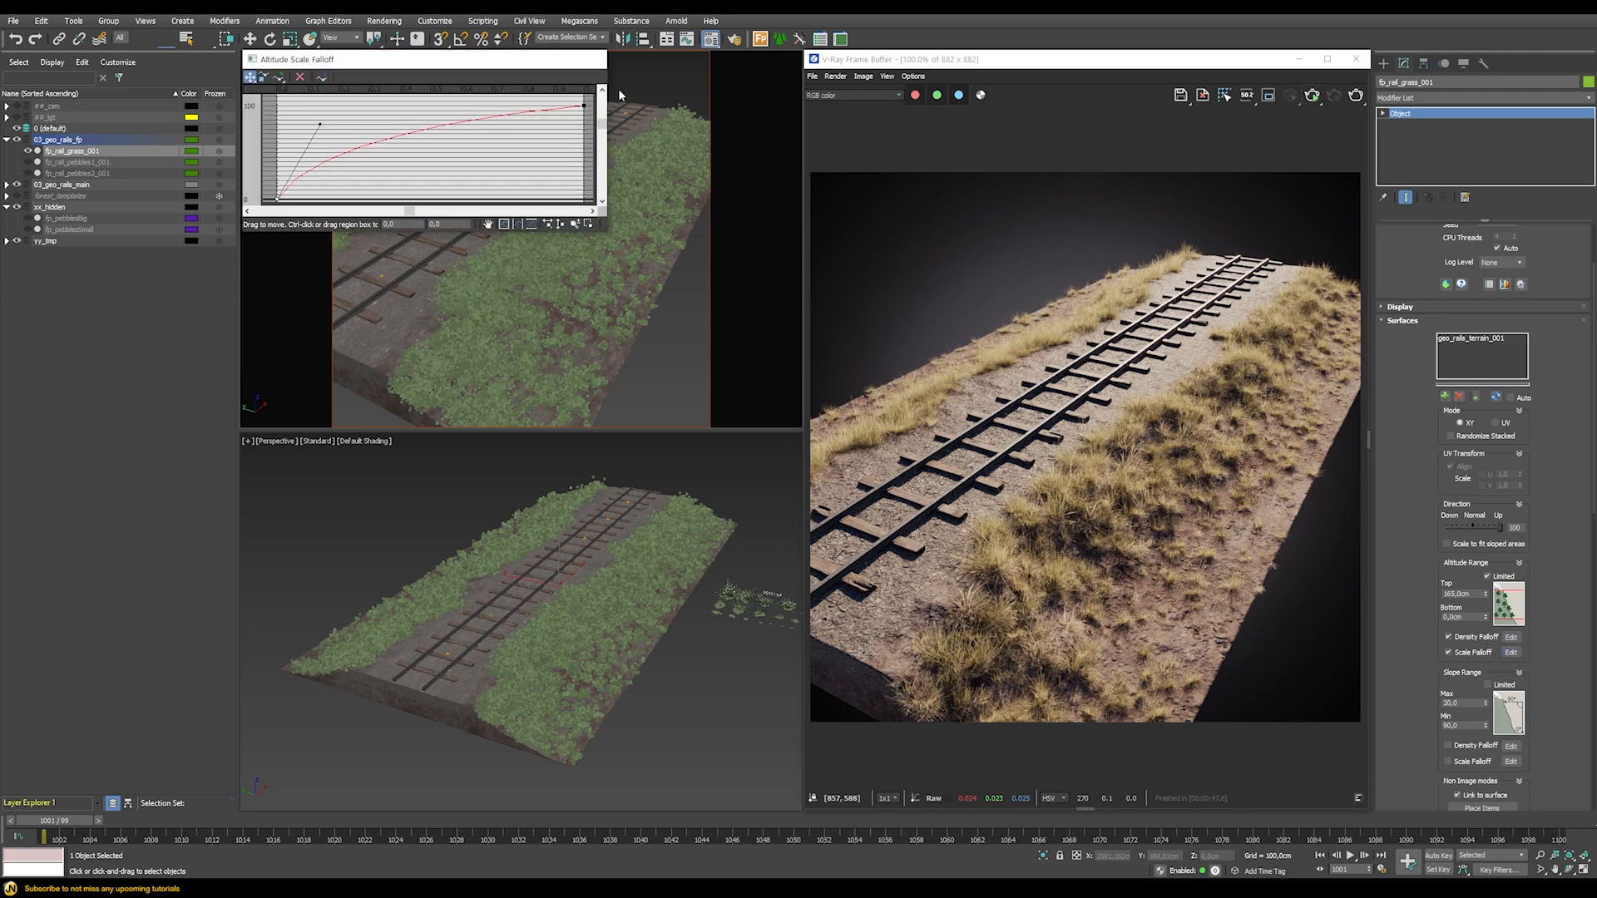
pyautogui.click(593, 59)
# Turn off the grass's altitude density and scale falloffs to compare the scatter, and re-enable both
pyautogui.click(1449, 637)
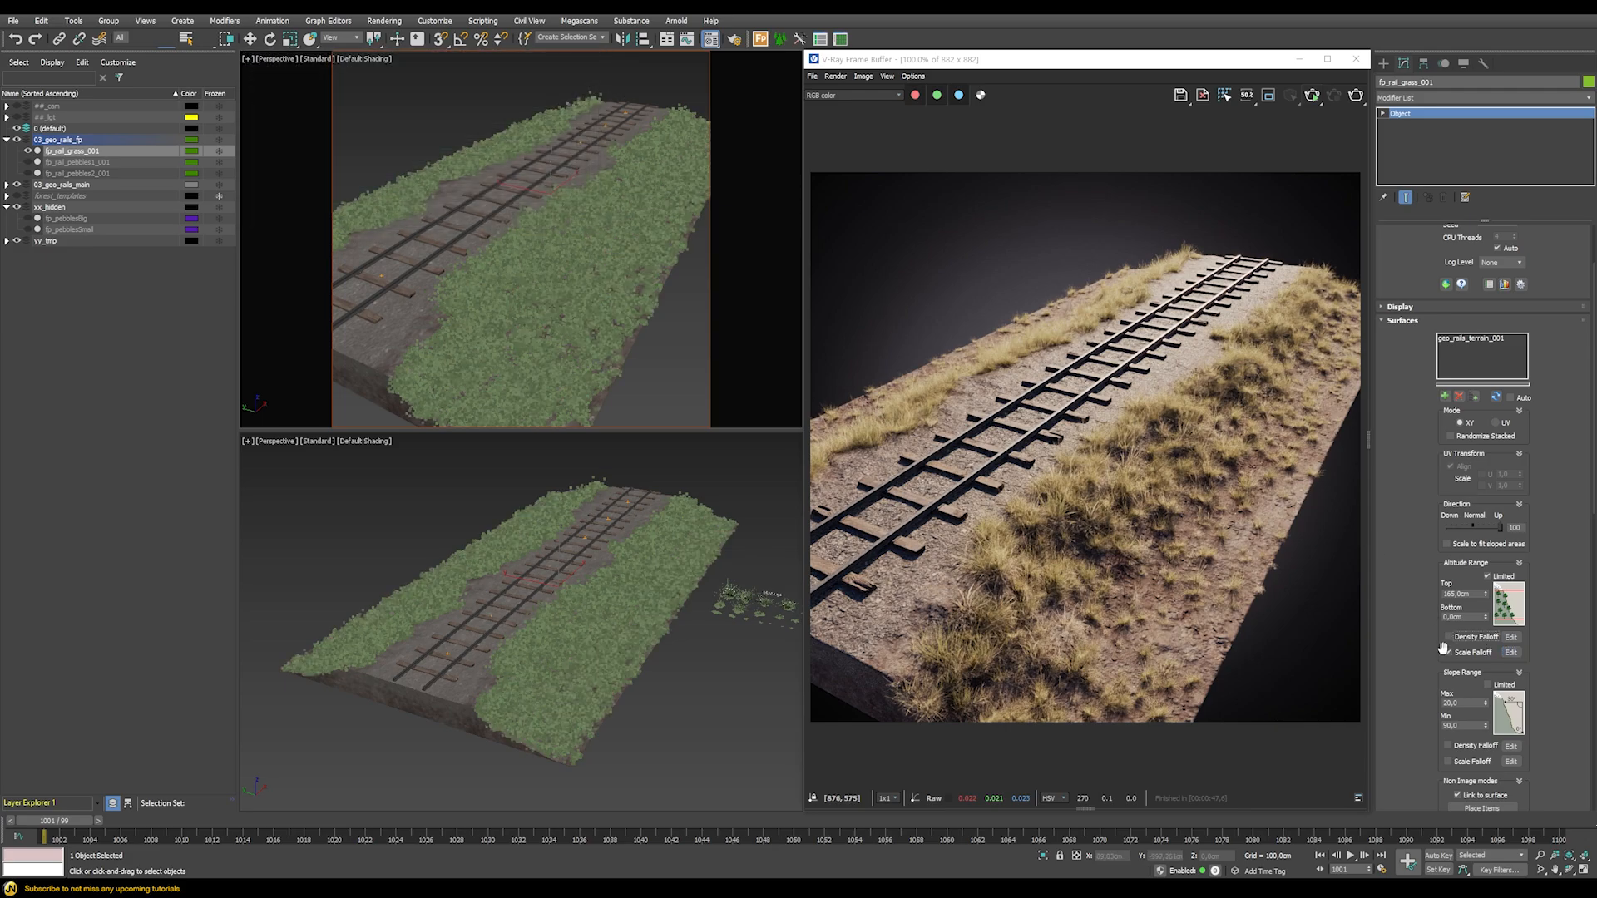
pyautogui.click(1447, 652)
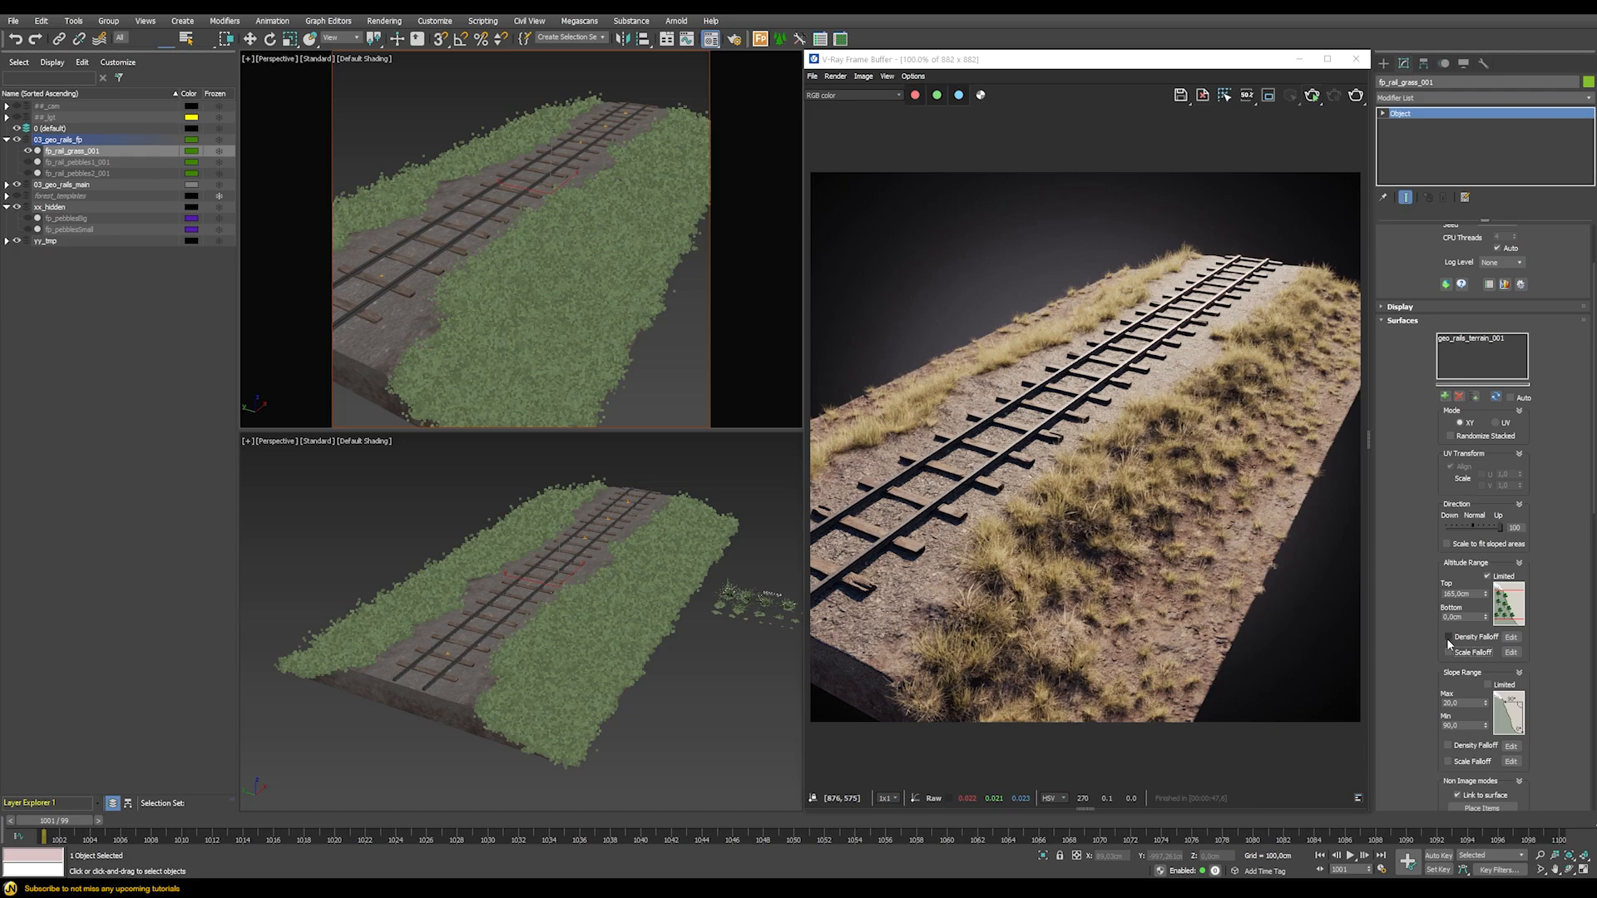
pyautogui.click(1448, 637)
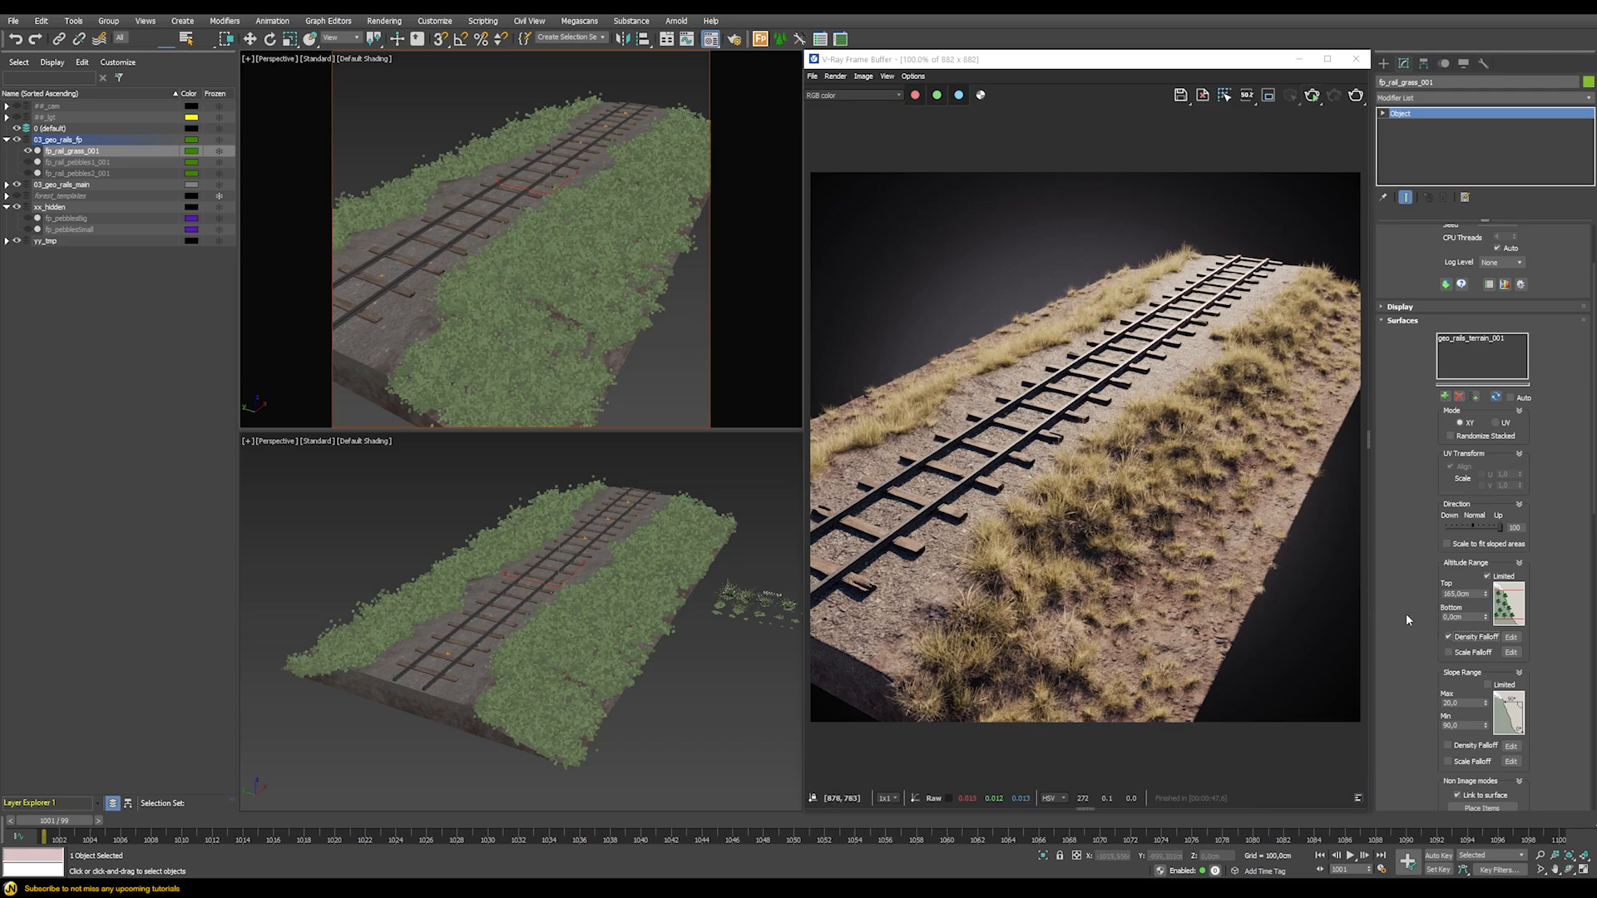
pyautogui.click(1448, 652)
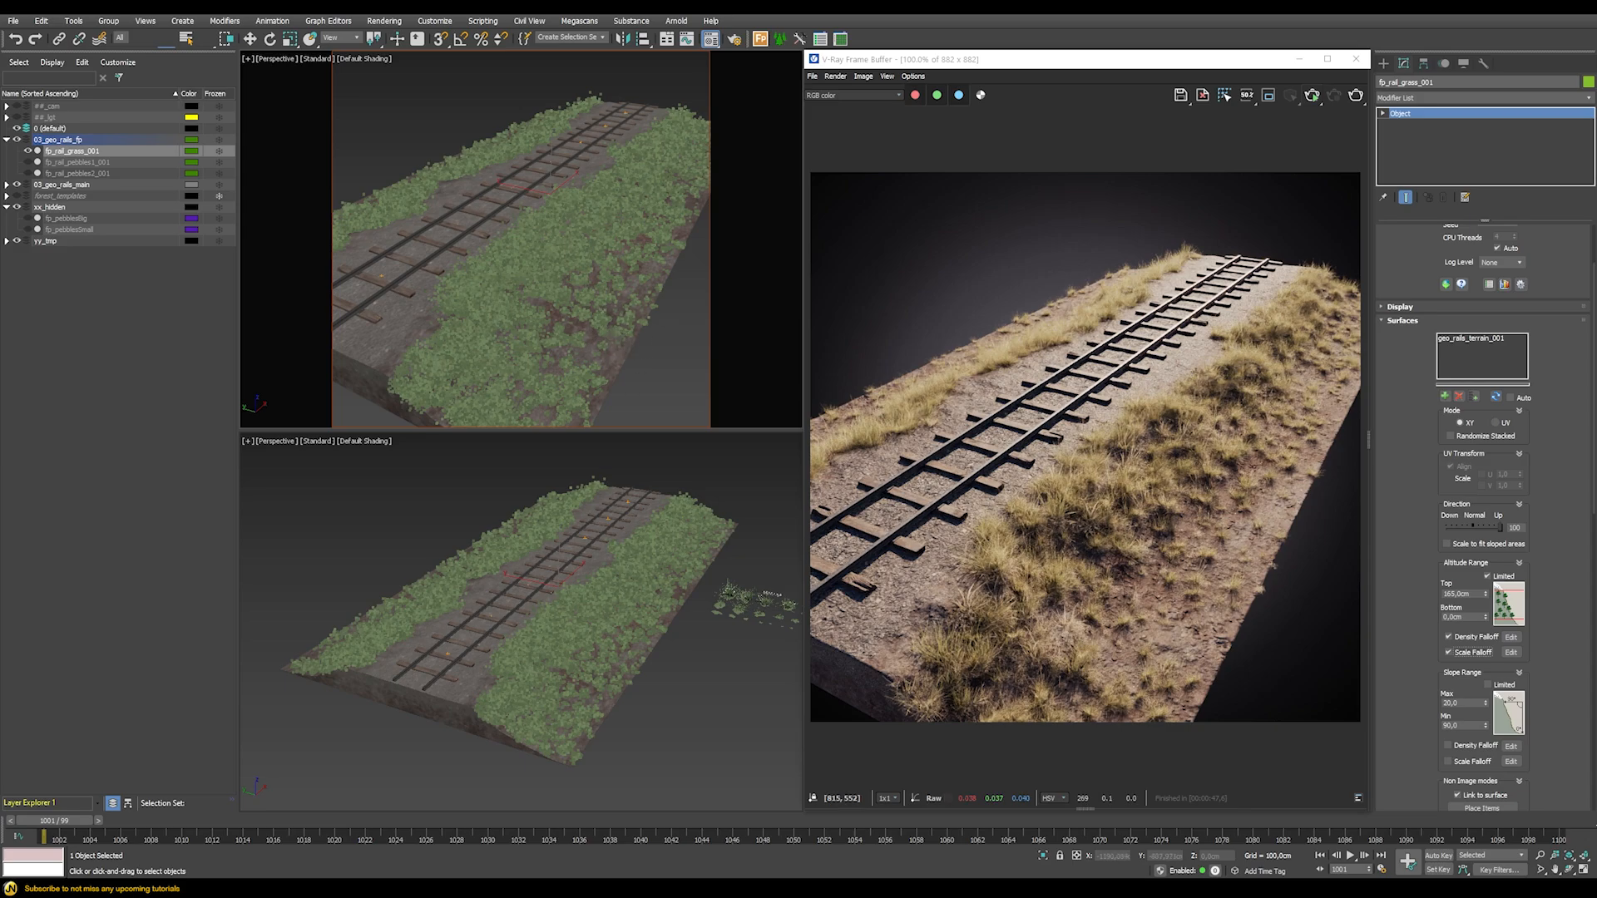
# Review the grass scatter's distribution map, density, and translation, rotation and scale settings
pyautogui.scroll(-5, 1416, 700)
pyautogui.scroll(-3, 1387, 617)
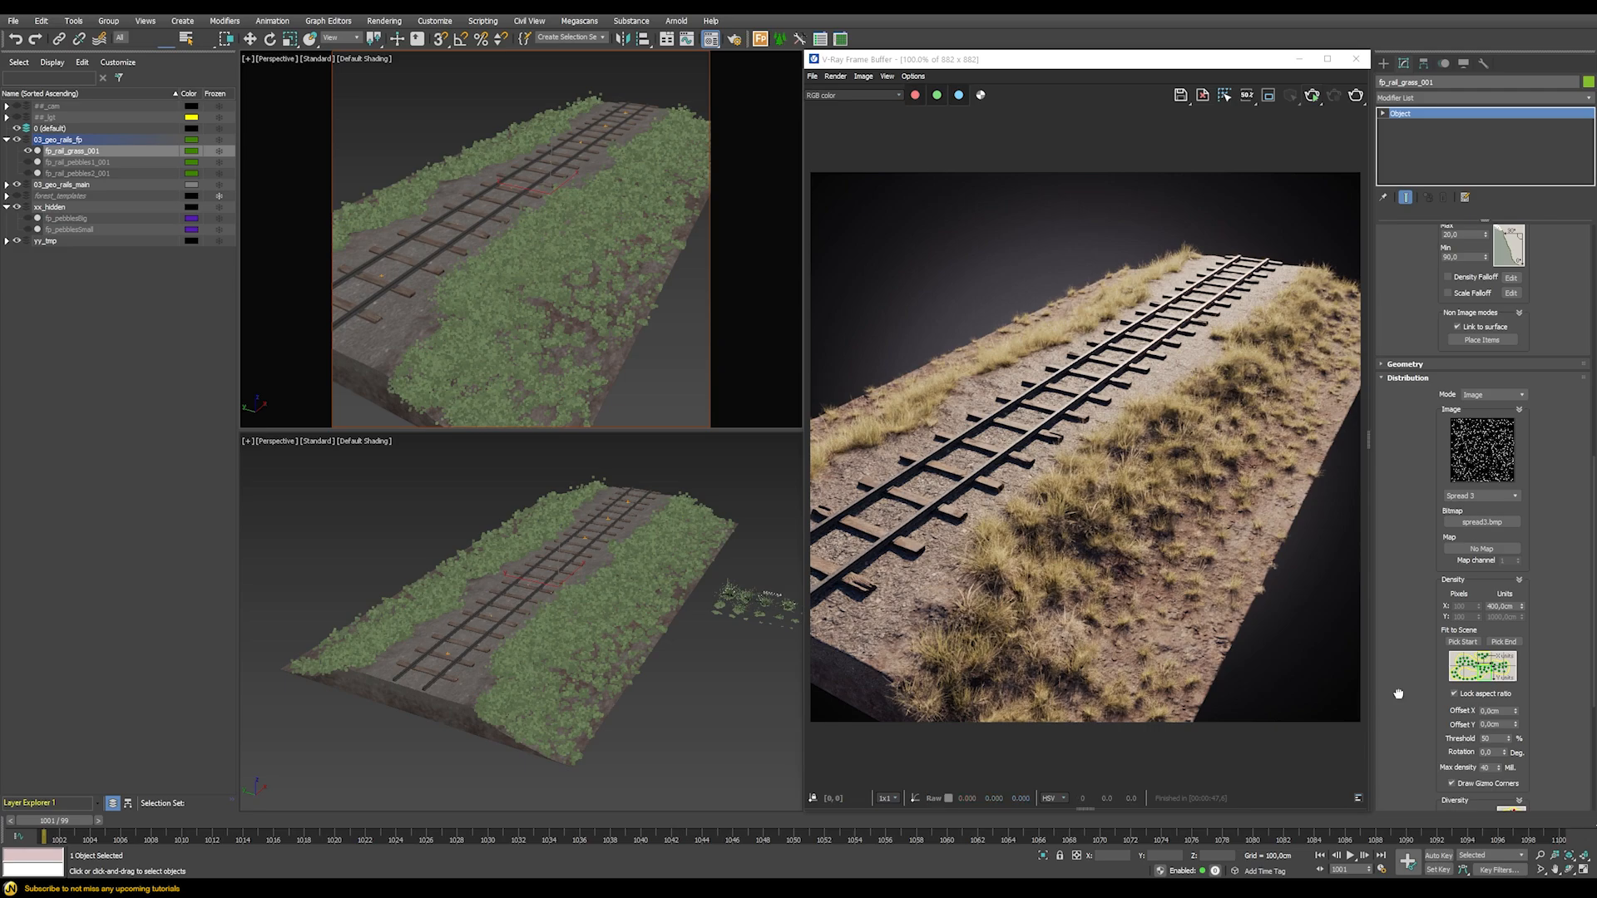
pyautogui.scroll(-4, 1426, 512)
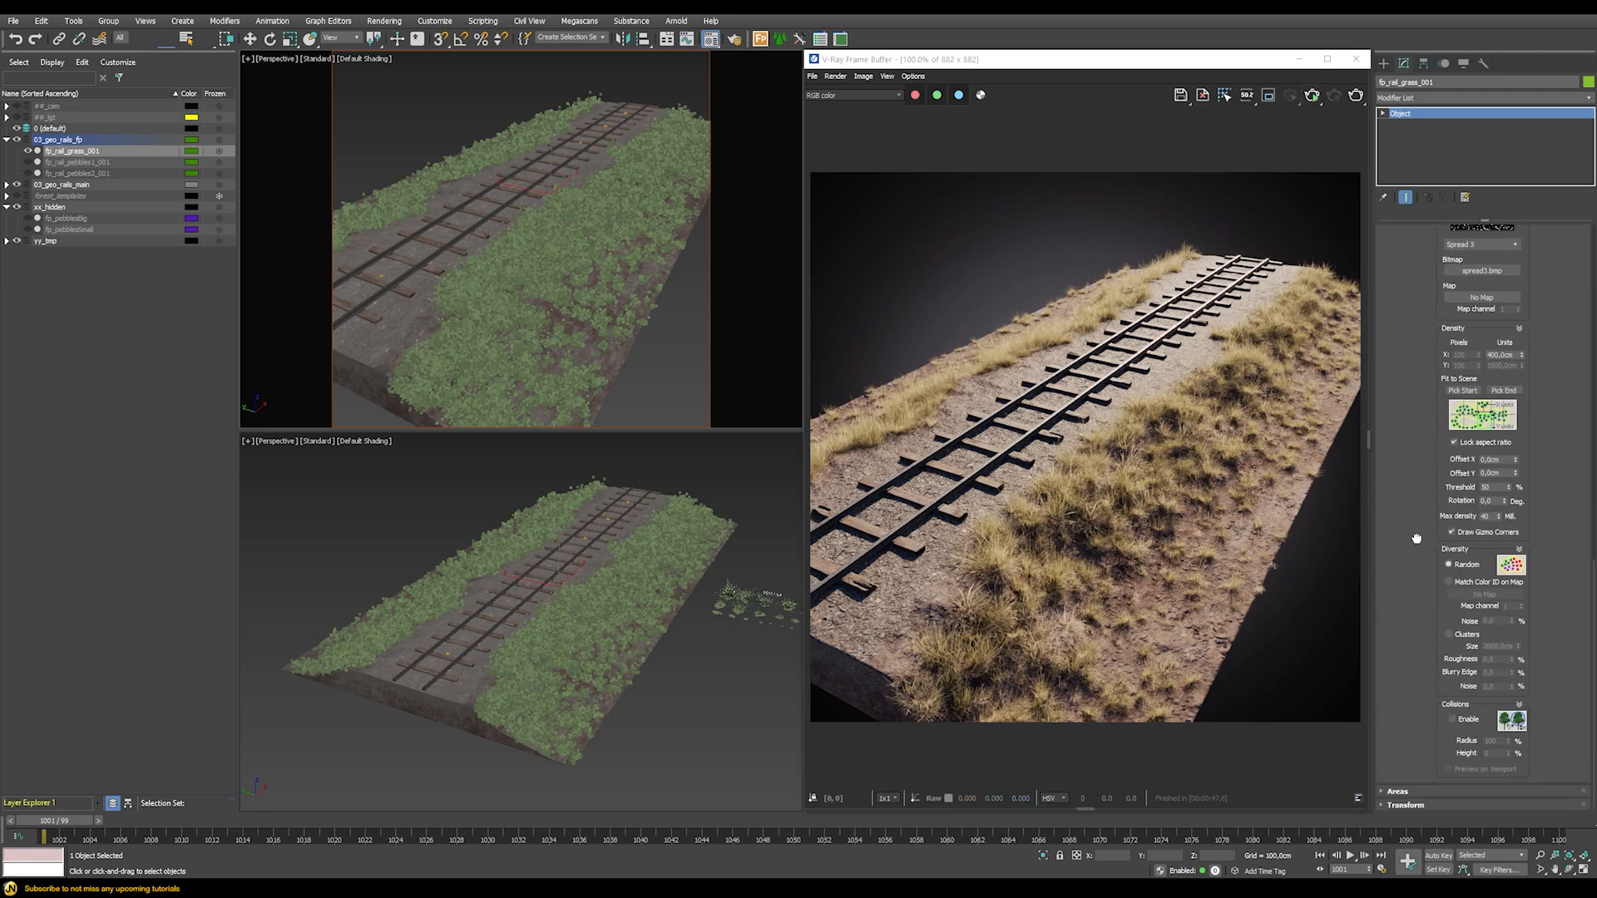
pyautogui.click(1406, 805)
pyautogui.scroll(-3, 1406, 583)
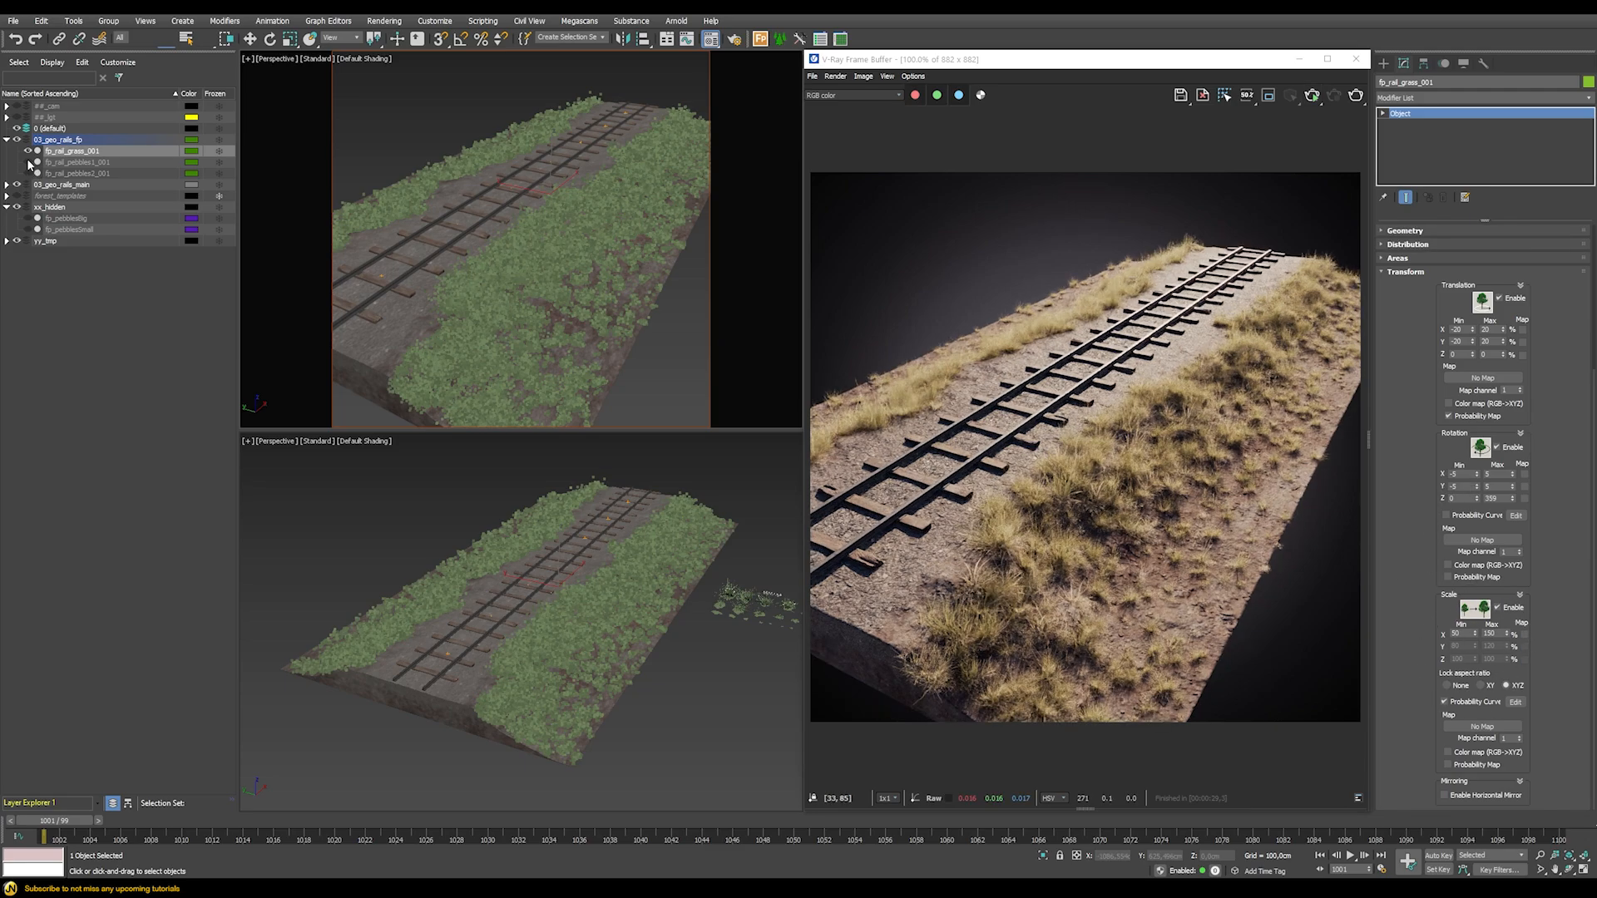
# Unhide the fp_rail_pebbles1_001 and fp_rail_pebbles2_001 scatters alongside the grass and render the camera view
pyautogui.click(28, 162)
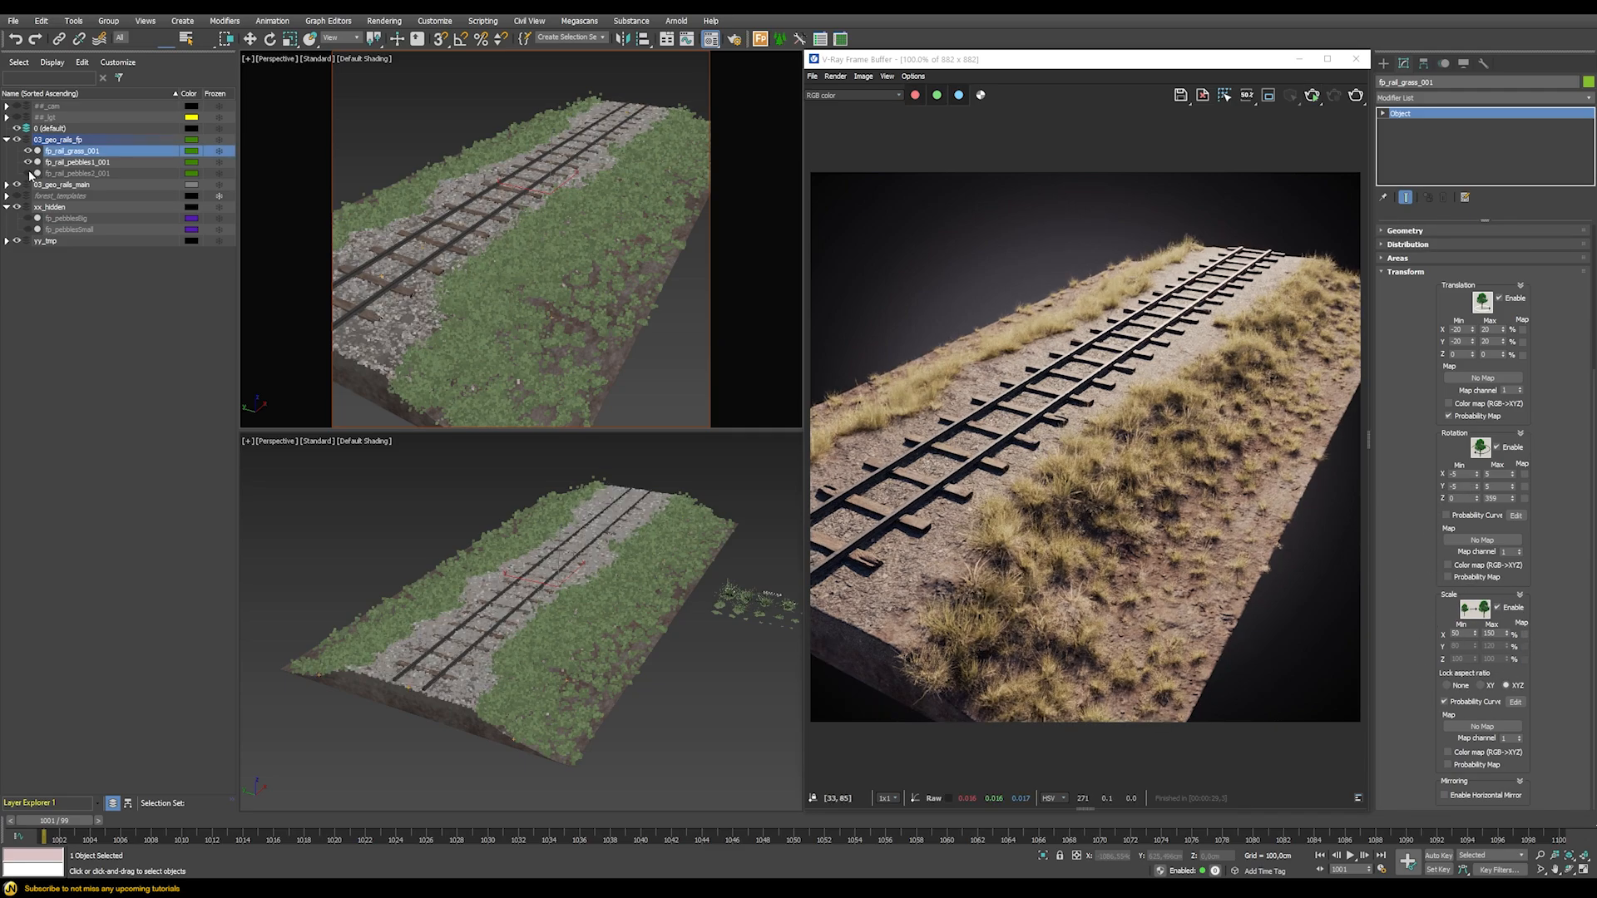
pyautogui.click(28, 173)
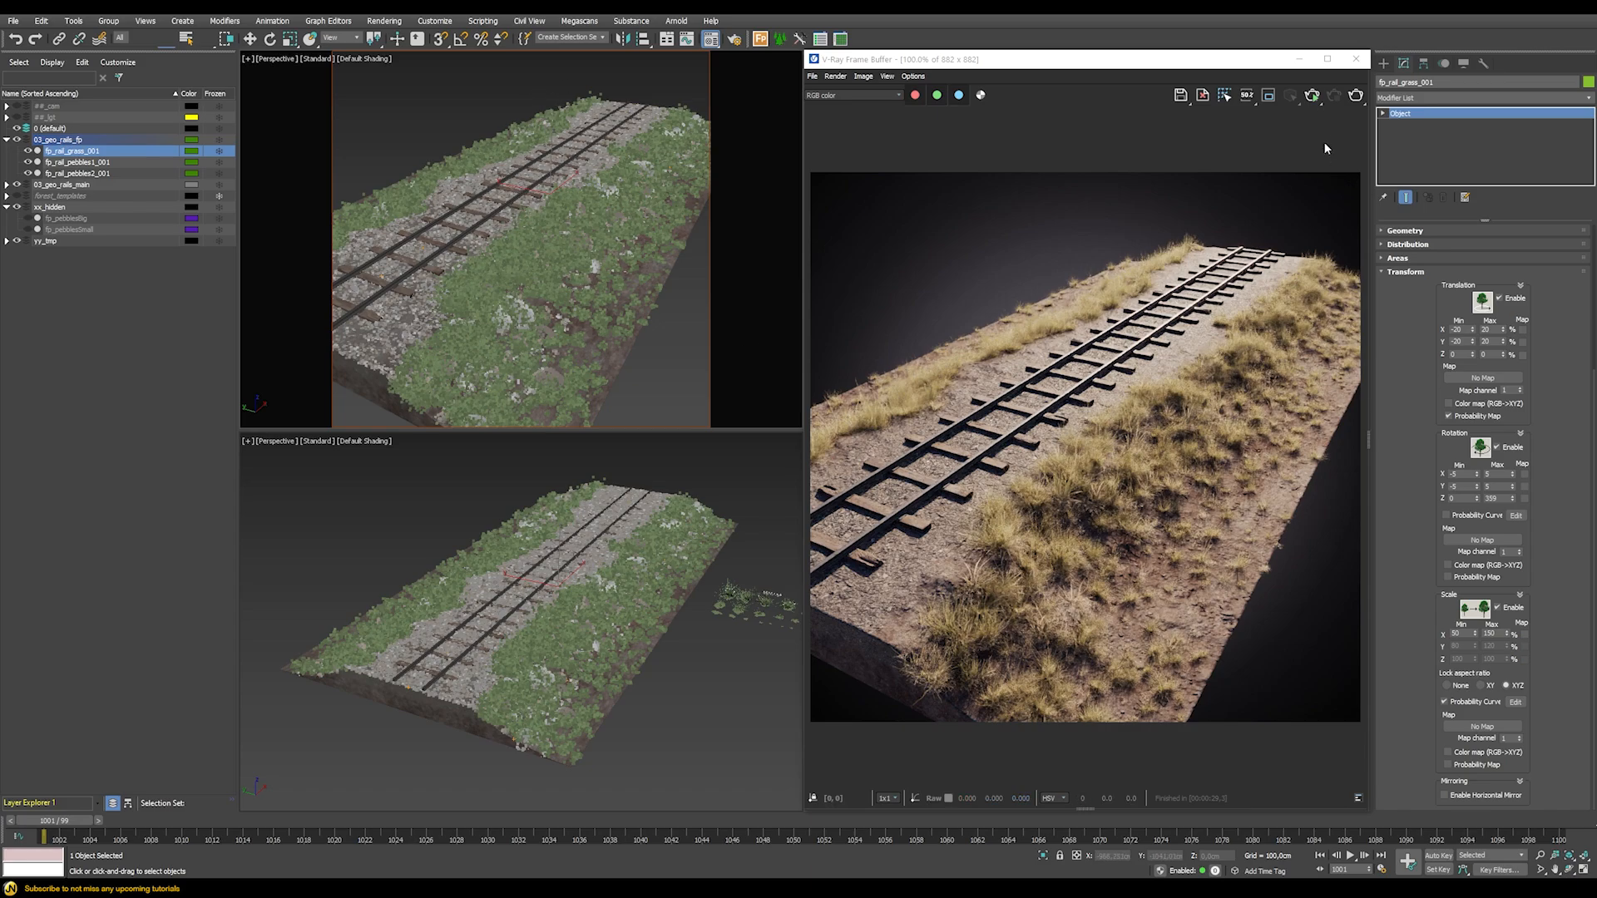
pyautogui.click(1312, 94)
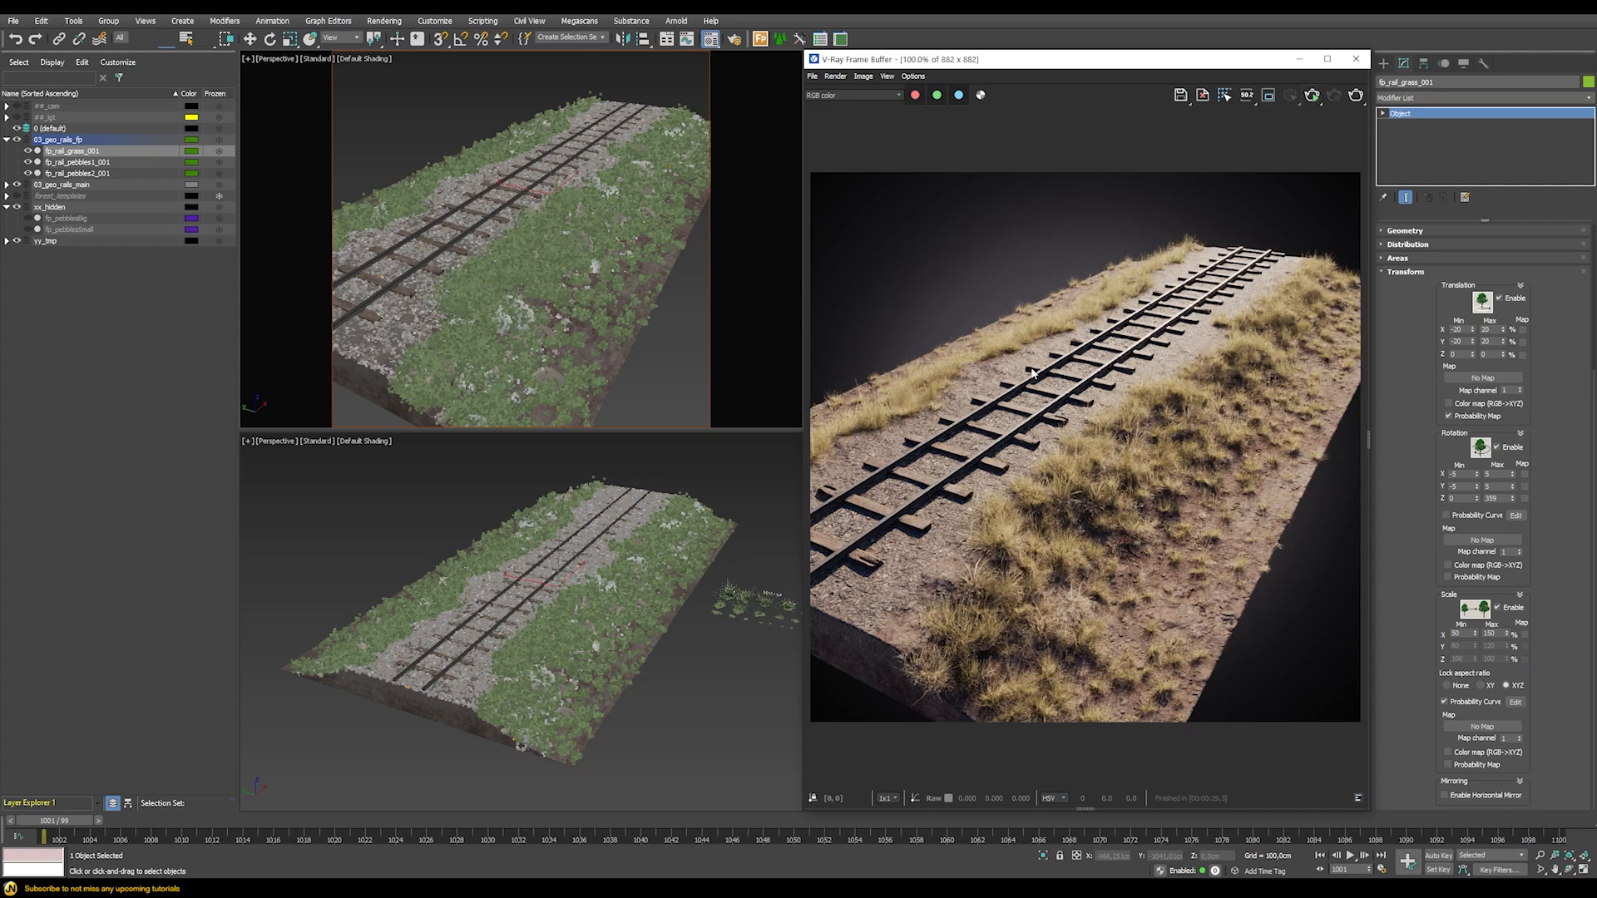
pyautogui.hotkey('shift', 'q')
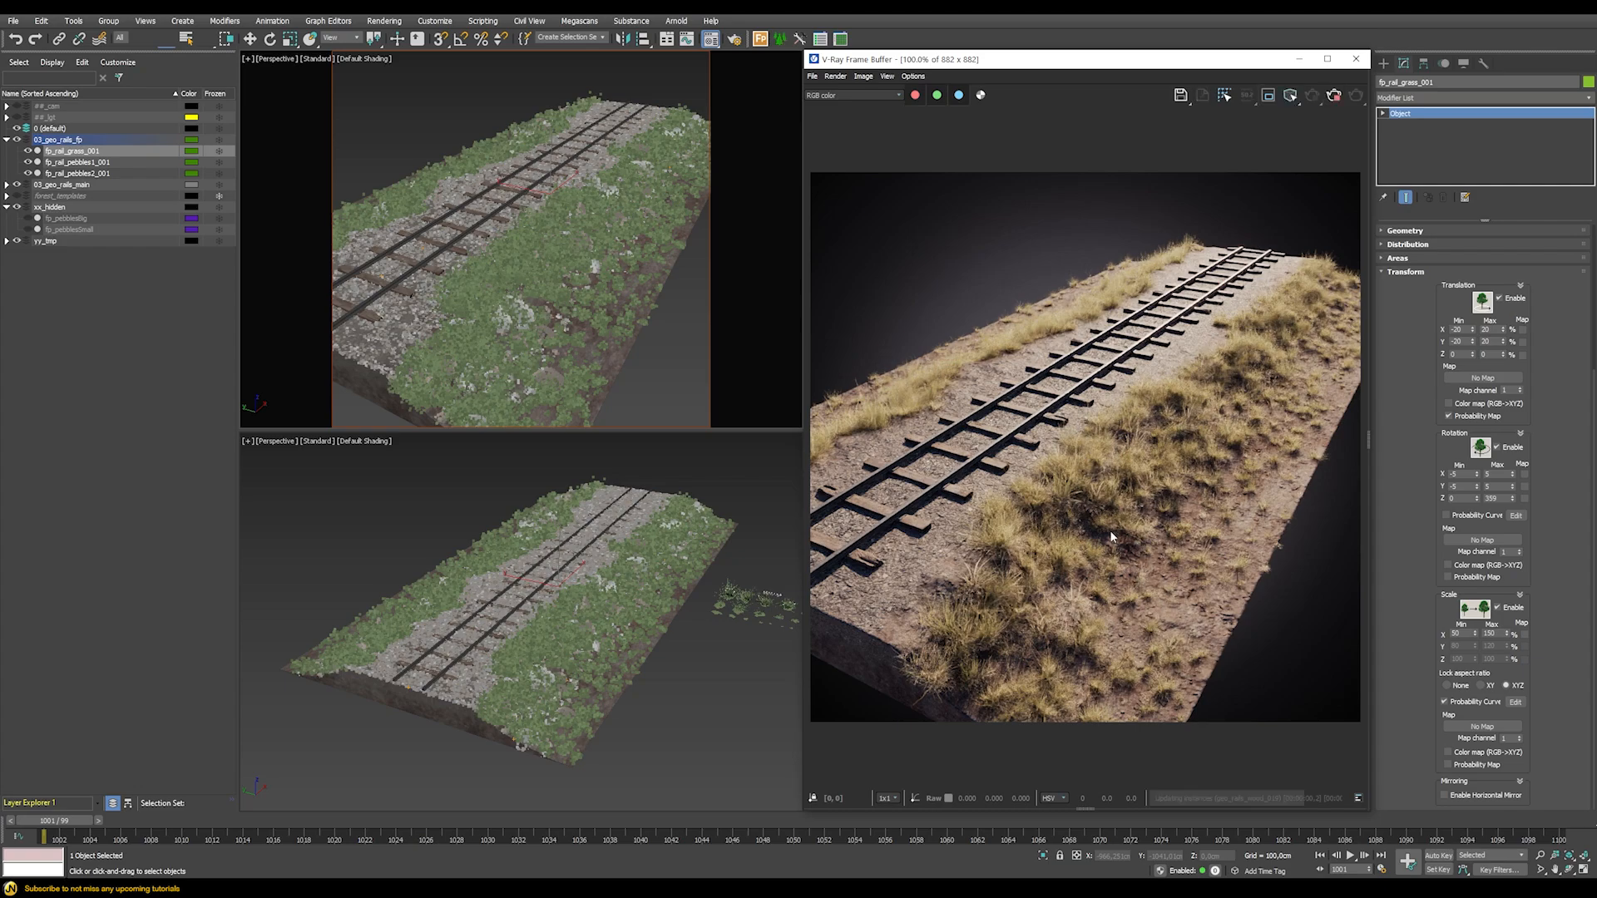